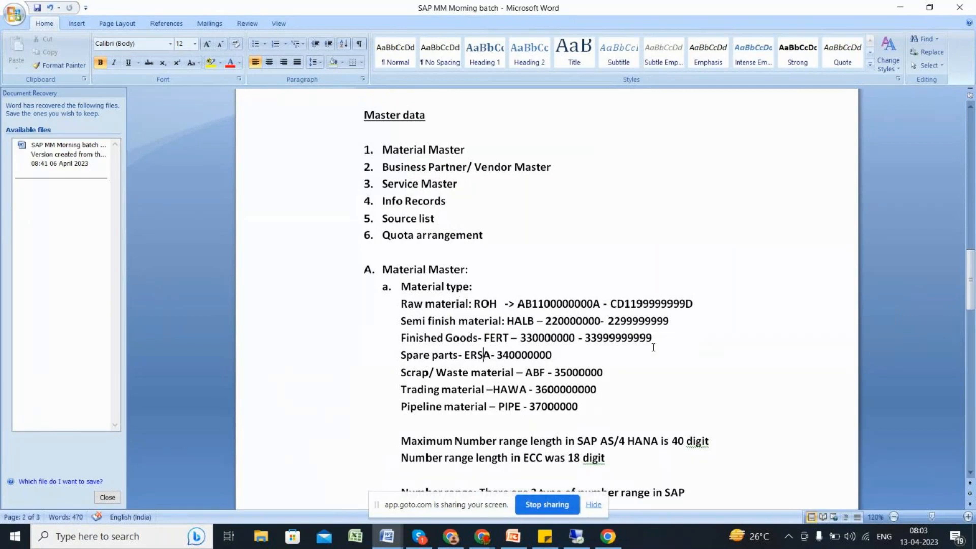
Add an empty line below the "Material group: Hardware, Software" line in the price control section
drag(971, 290, 970, 391)
click(398, 348)
key(Return)
key(BackSpace)
key(BackSpace)
key(BackSpace)
key(BackSpace)
key(BackSpace)
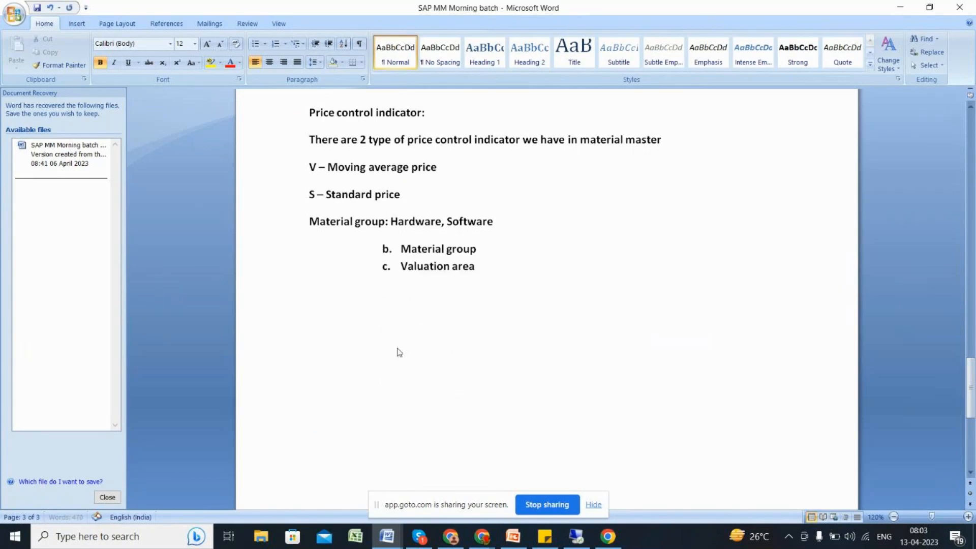
key(Return)
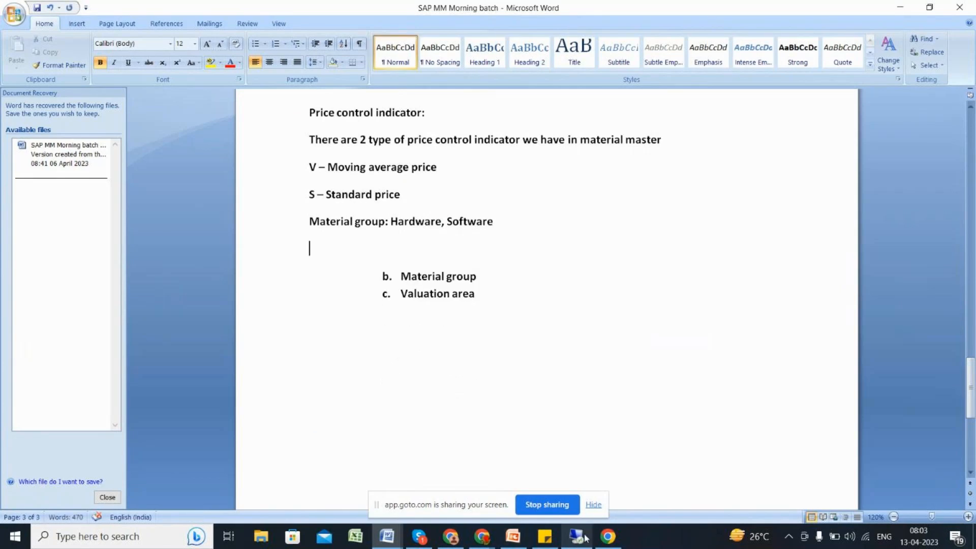
Switch to the remote SAP session to view the SAP Easy Access screen, and return to the Word notes
mouse_move(571, 544)
click(577, 486)
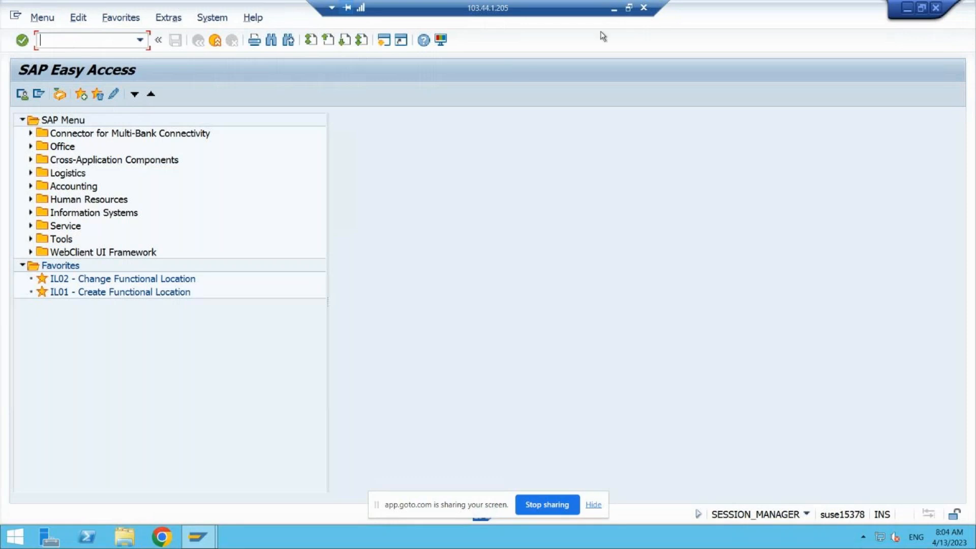
click(614, 7)
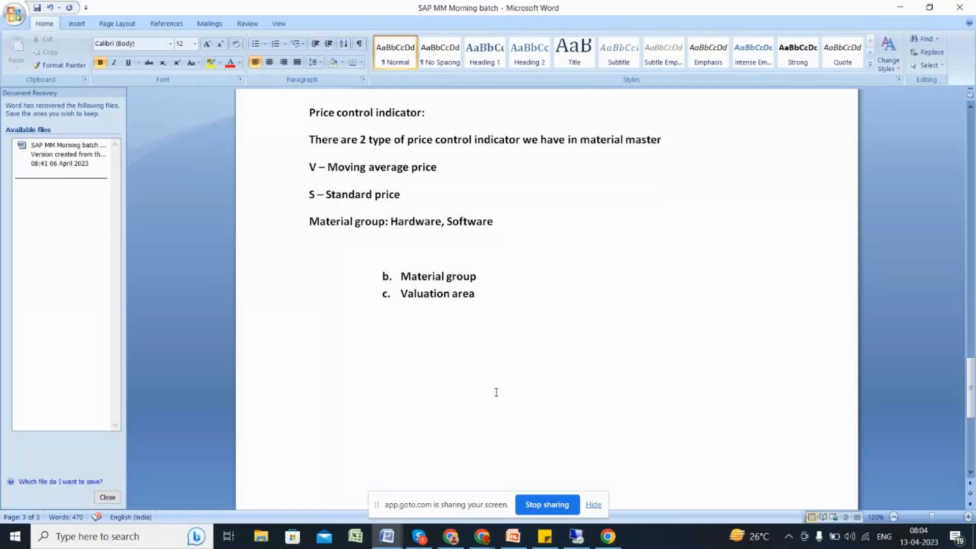
Insert three more empty lines between the "Material group: Hardware, Software" line and the lettered list
key(Return)
key(Return)
key(Return)
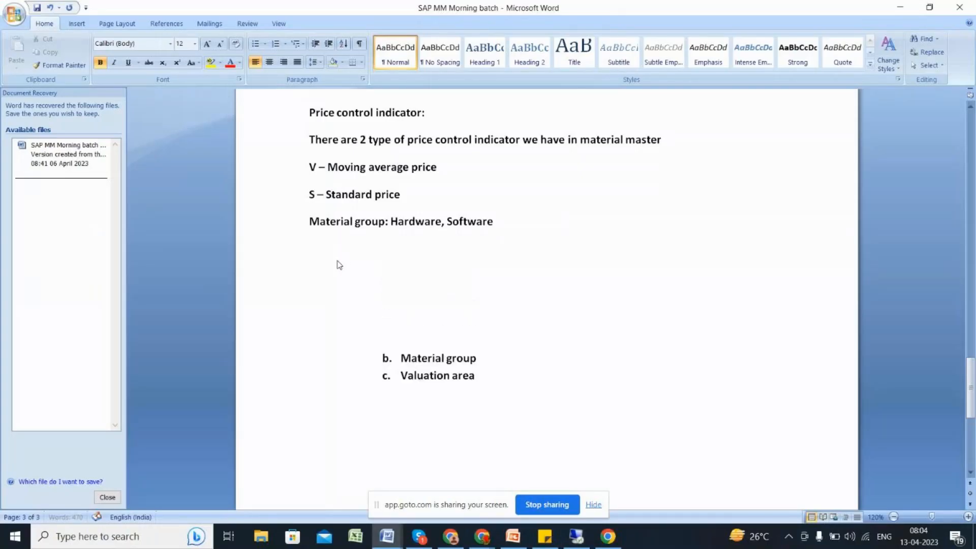
key(Up)
key(Up)
text(1)
key(BackSpace)
text(COnfi)
key(BackSpace)
key(BackSpace)
key(BackSpace)
key(BackSpace)
key(BackSpace)
Write the heading "Pre-requisite of Material master:" in the empty space, correcting the misspelled word to "requisite"
text(Pre-requsitie of)
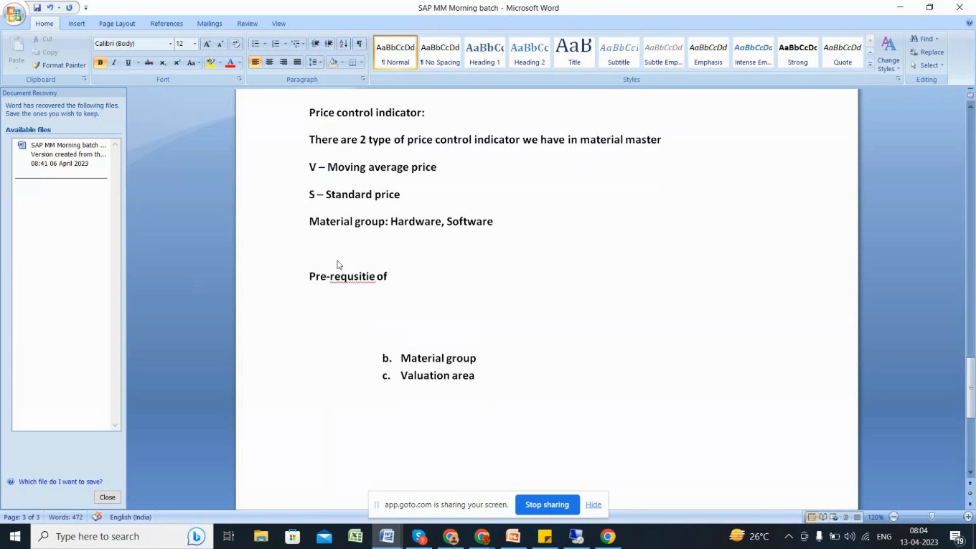
text( Material mast)
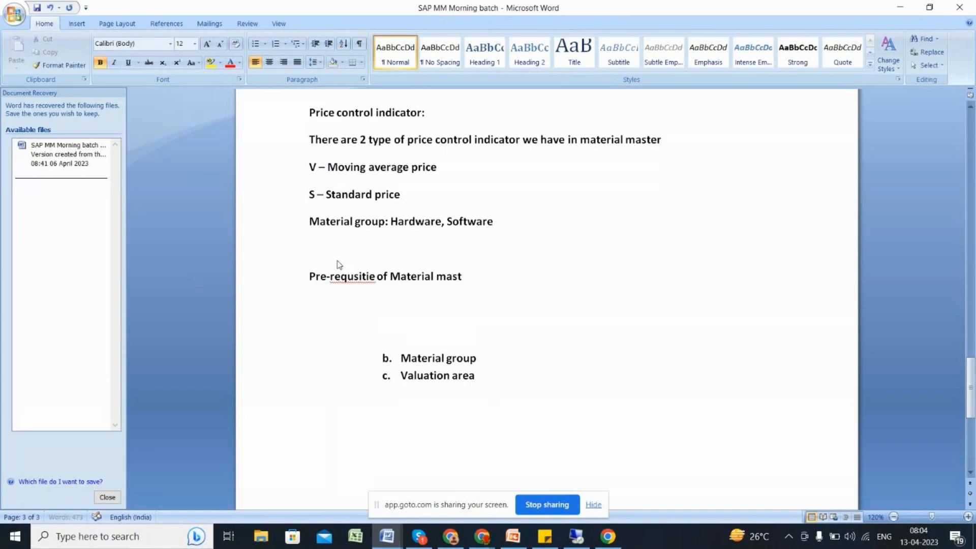
text(er:)
key(Return)
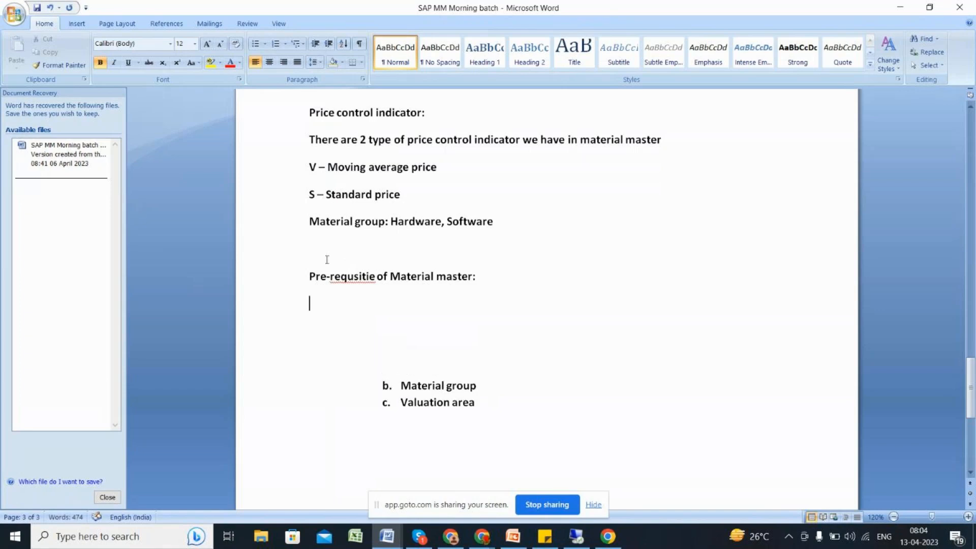
right_click(353, 279)
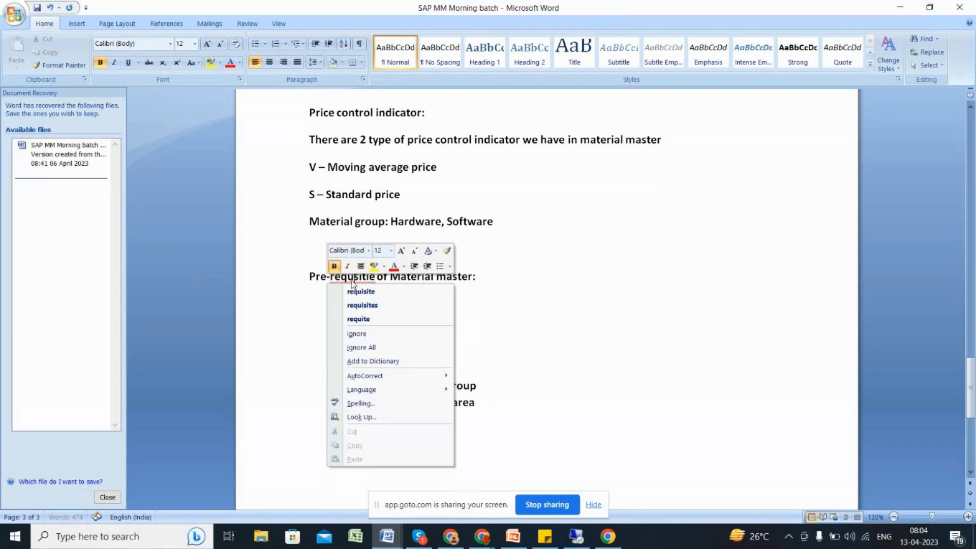
click(361, 292)
Start a numbered list below the pre-requisite heading with "Define Material type" as item 1
click(503, 277)
key(Return)
text(1. Defin)
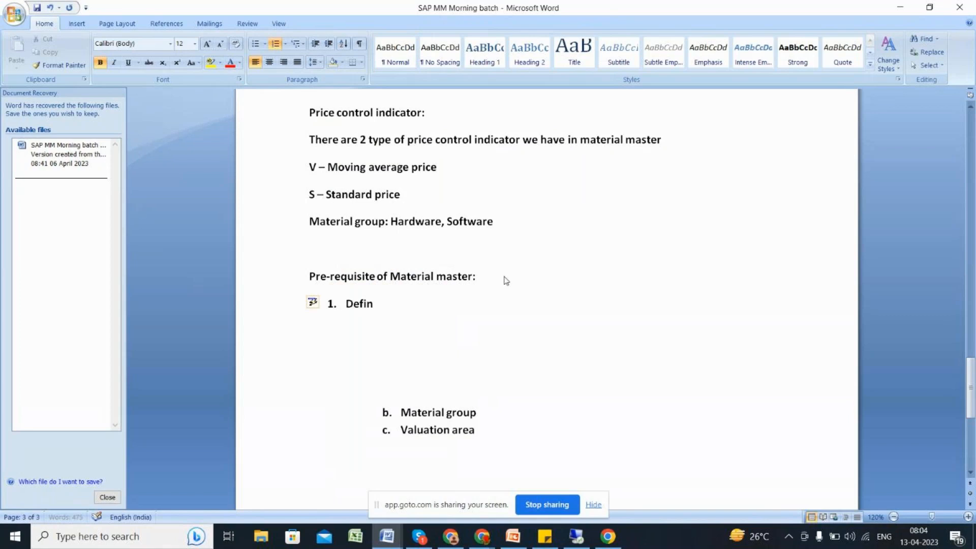
text(e the)
key(BackSpace)
key(BackSpace)
text(Material )
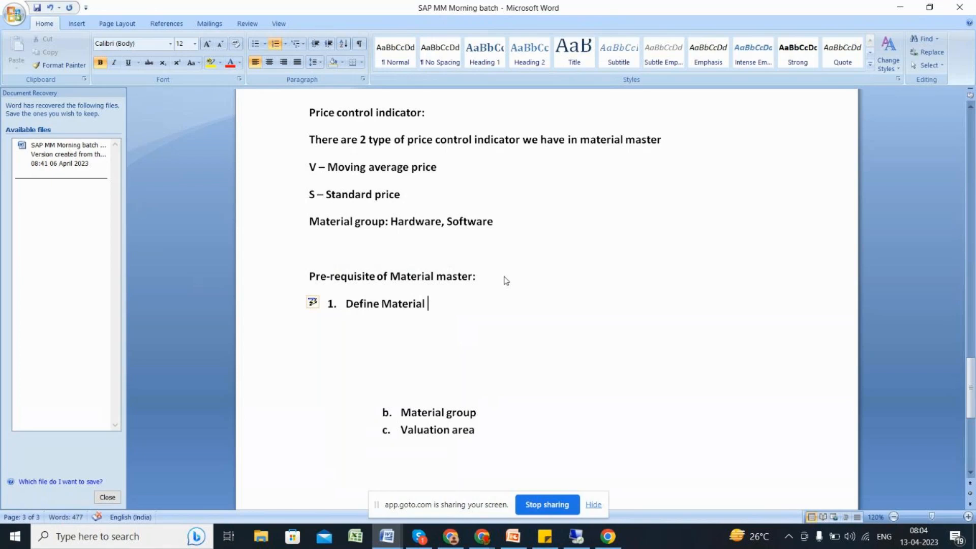
text(type)
Add list items "Define number range and assign number range to the material type" and "Define material group"
key(Return)
text(Define number range and assign )
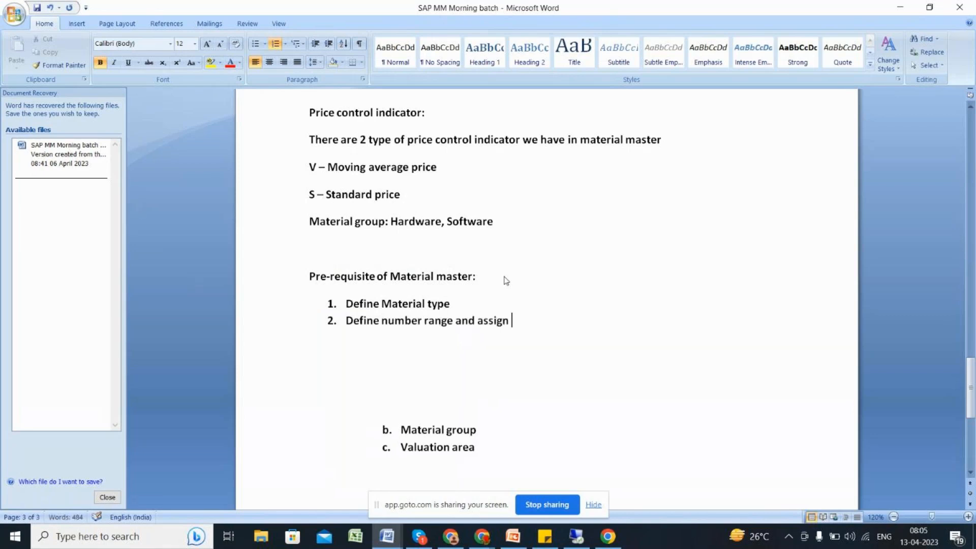
text(number range)
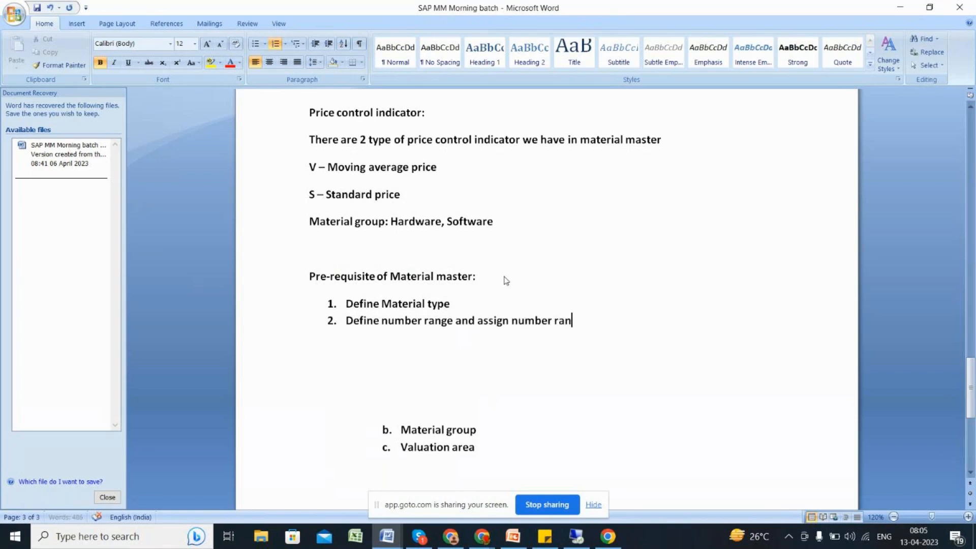
text( to the material type)
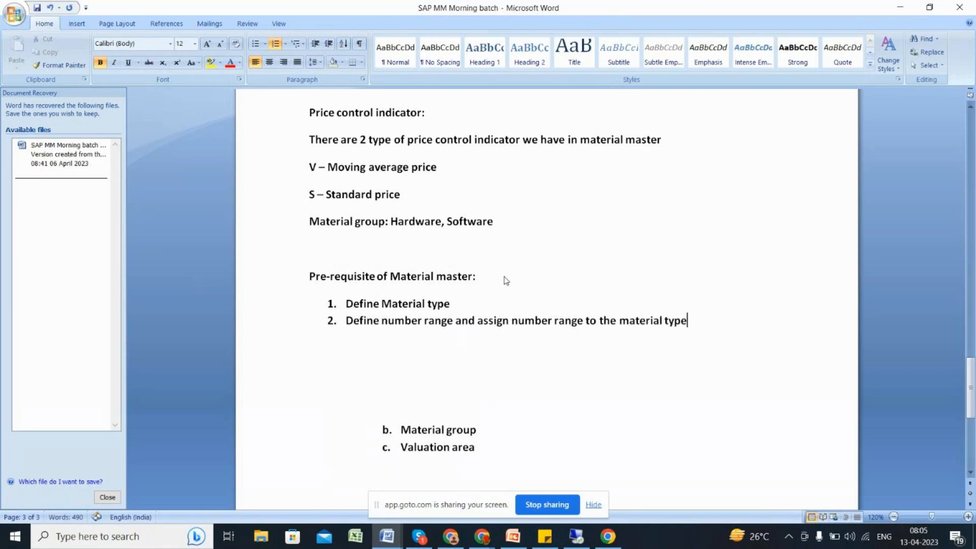
key(Return)
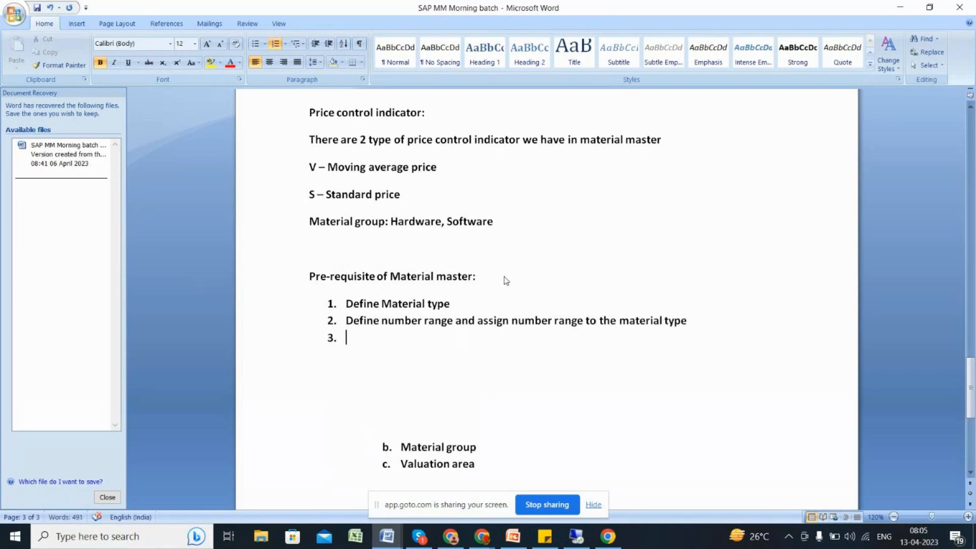
text(Define material group)
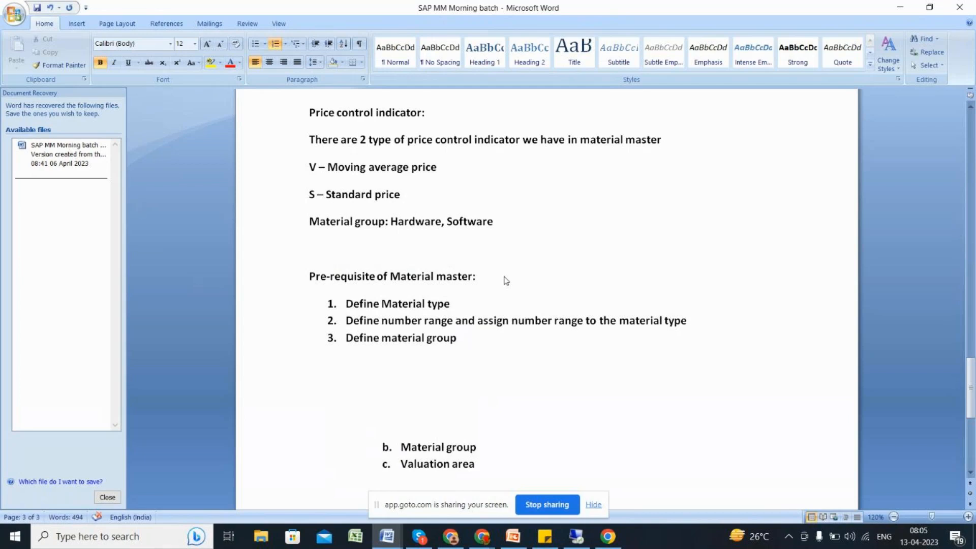
End the numbered list and write the label "Configuration path for material type:" a couple of lines below it
key(Return)
key(BackSpace)
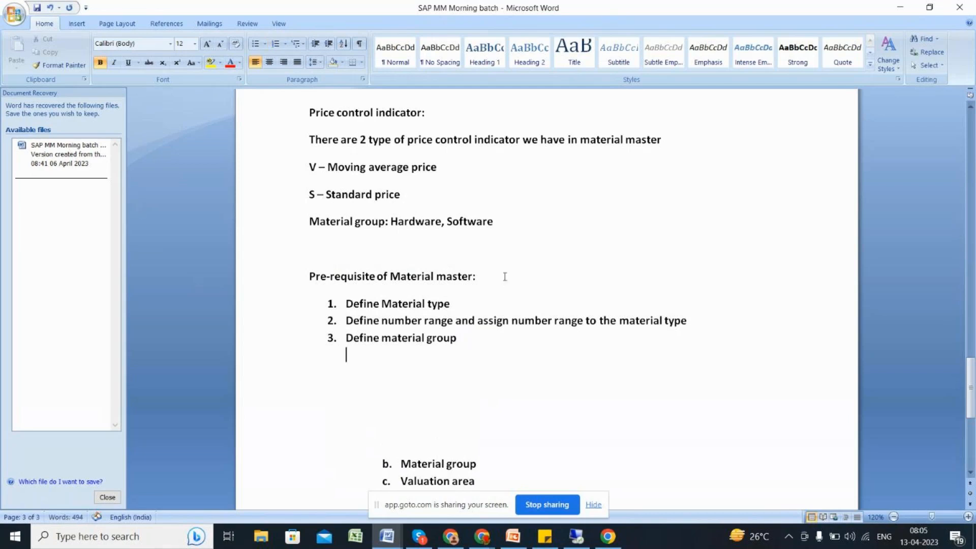
key(Return)
key(Return)
text(COnfi)
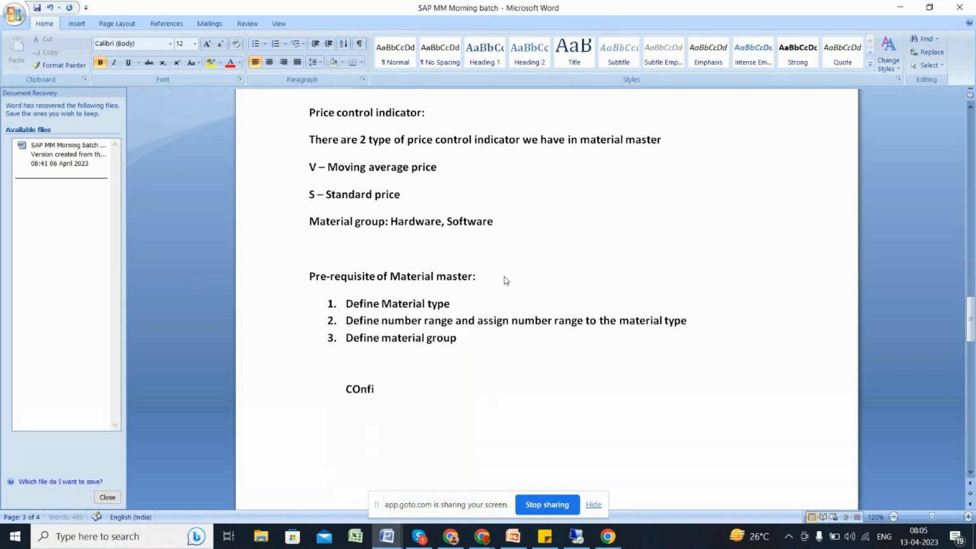
text(guration path fo)
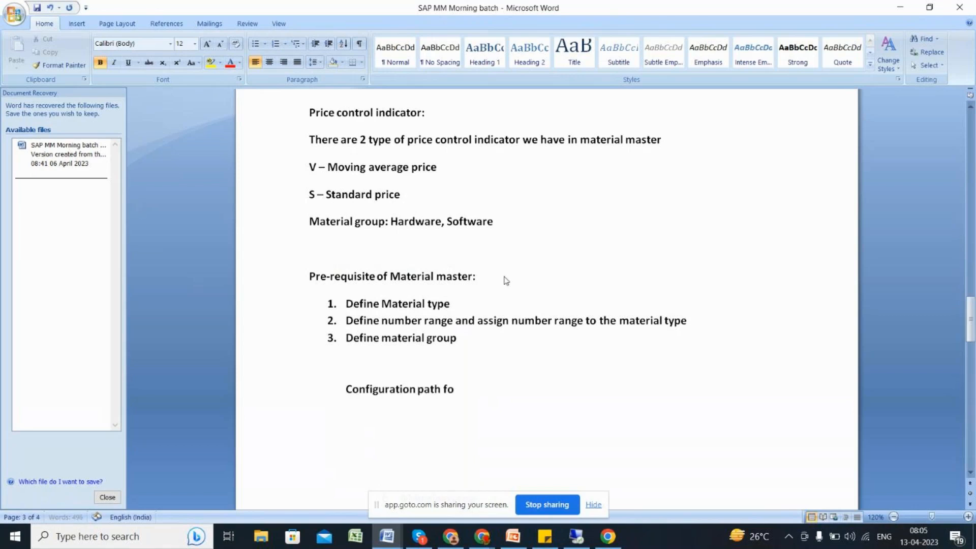
text(r material ma)
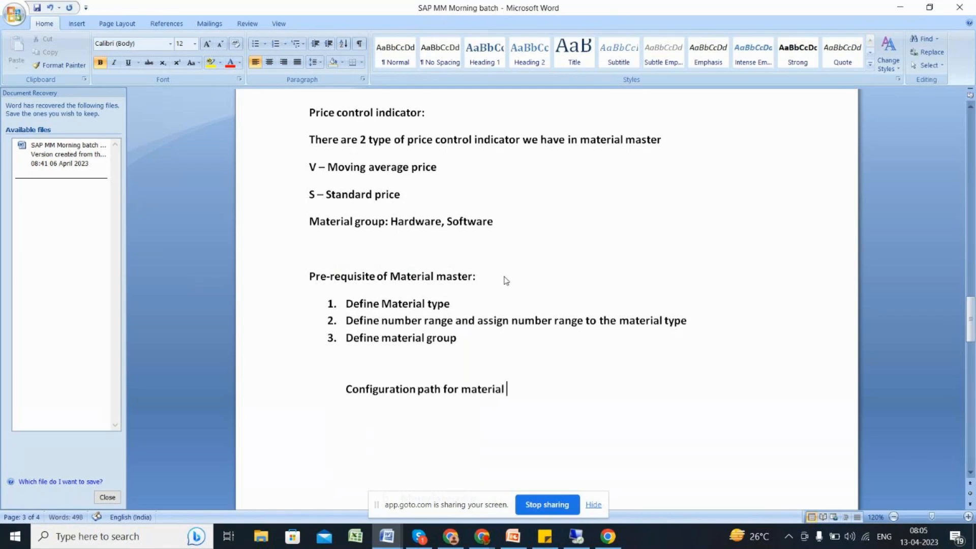
key(BackSpace)
key(BackSpace)
text(type:)
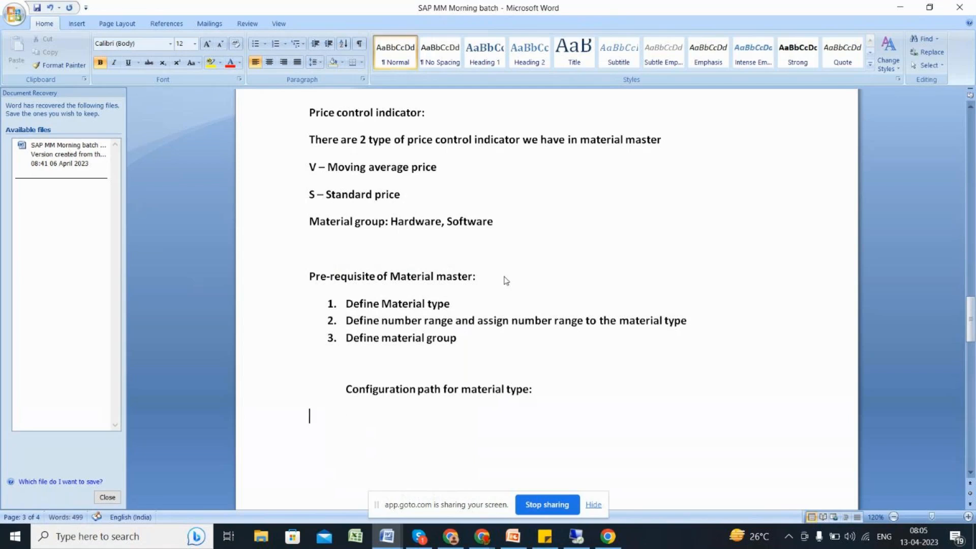
Write the path "SPRO – IMG-Logistics-general- Material master- Basic settings" after the configuration path label
click(553, 390)
text(SPRO -)
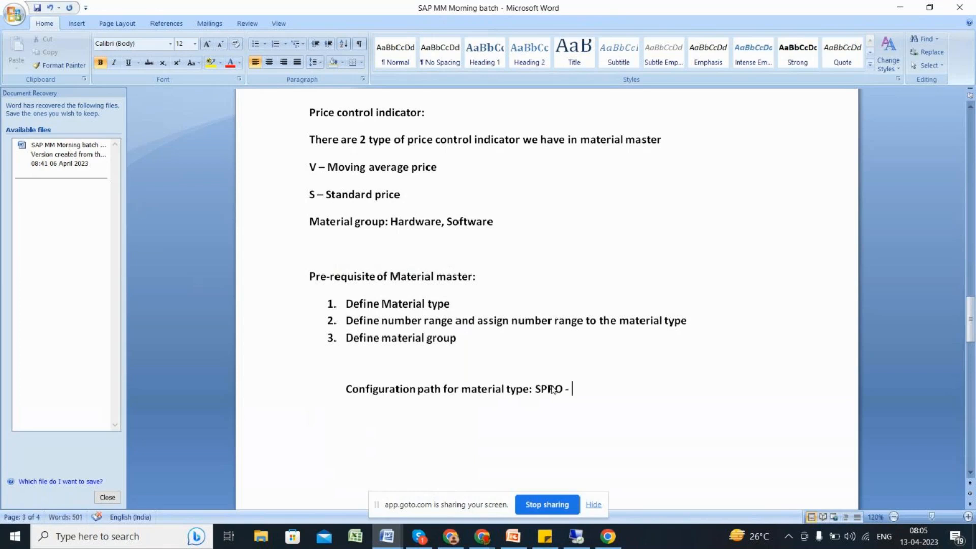
text( IMG-Logistics-gener)
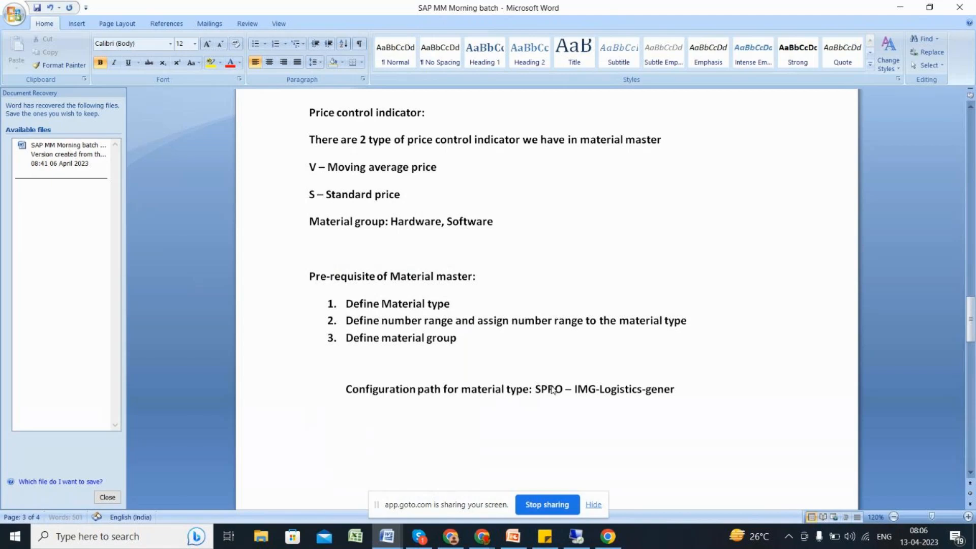
text(al)
text(- Material mast)
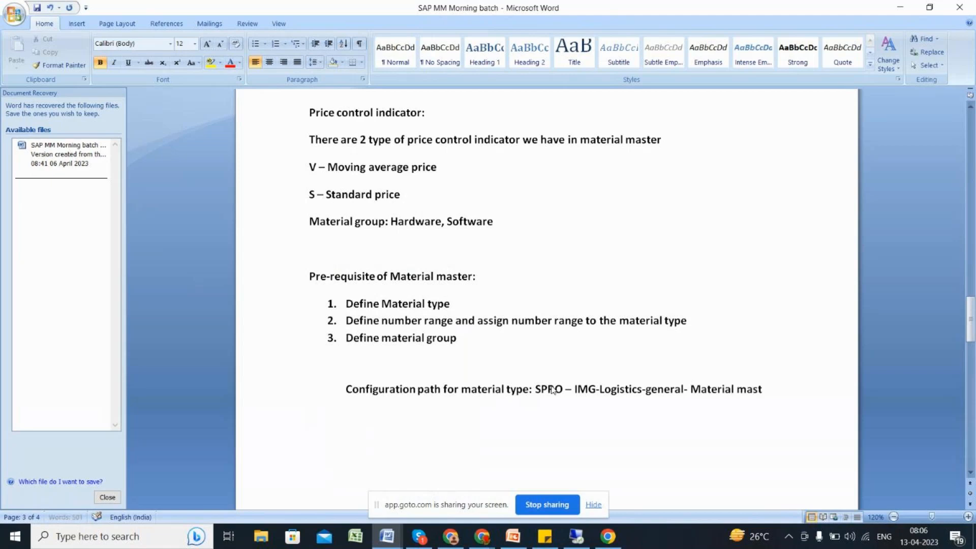
text(er- Basic settings )
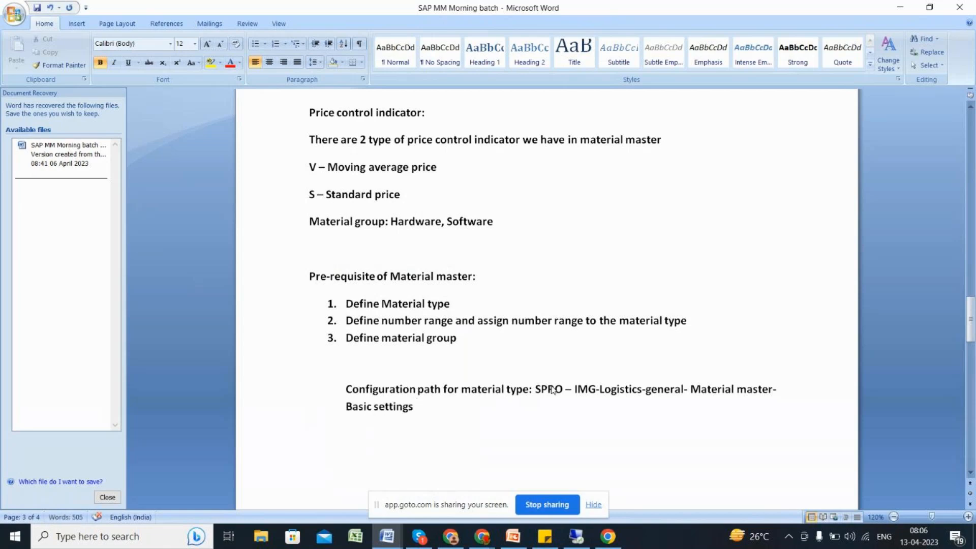
Extend the configuration path with "– Material type- Define attributes of material type(OMS2)-"
text(-)
text( Mater)
text(ial type)
text(- Define)
text( a)
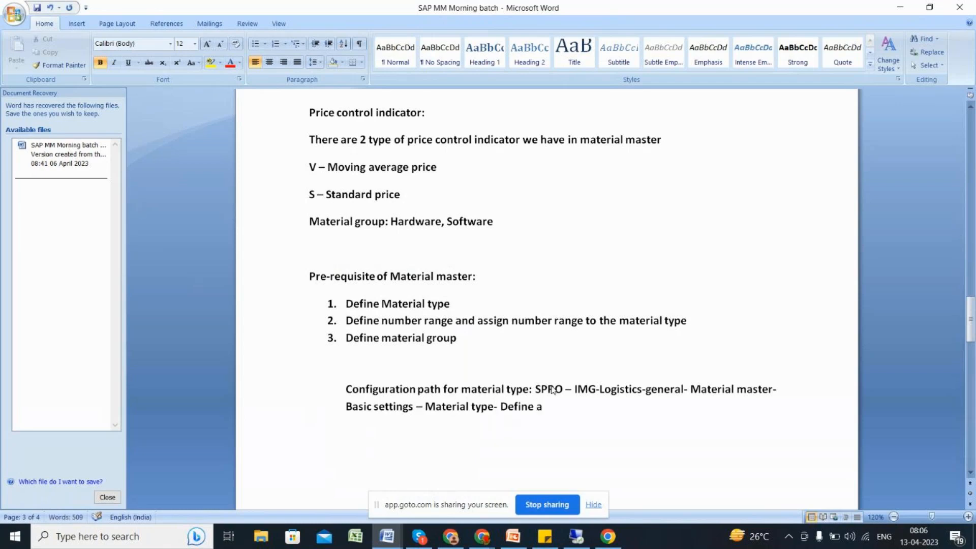
text(ttributes )
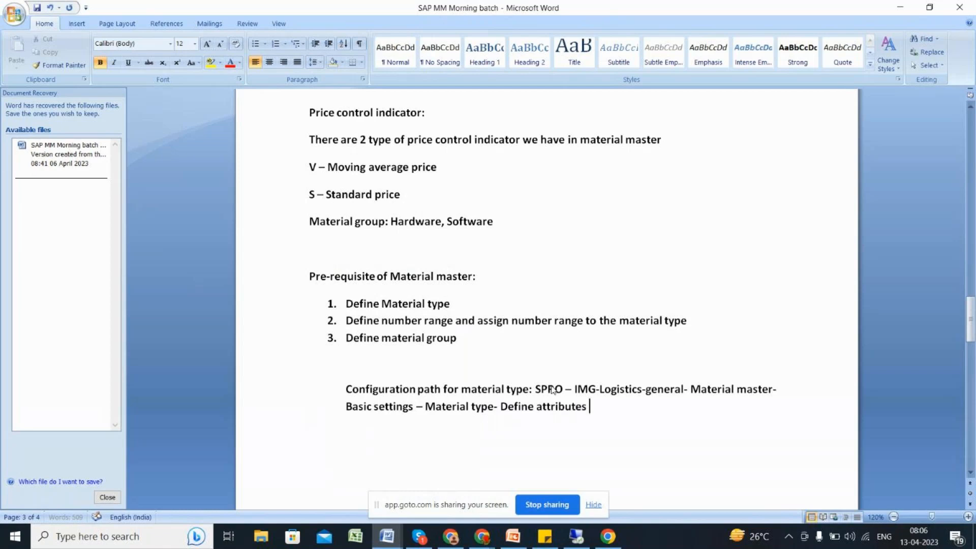
text(of material)
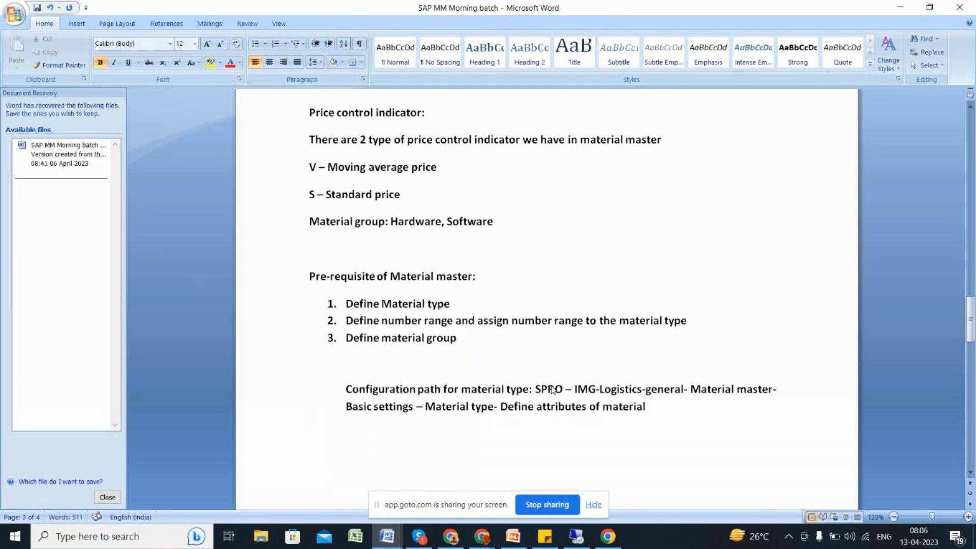
text( type())
key(Left)
text(OMS2)
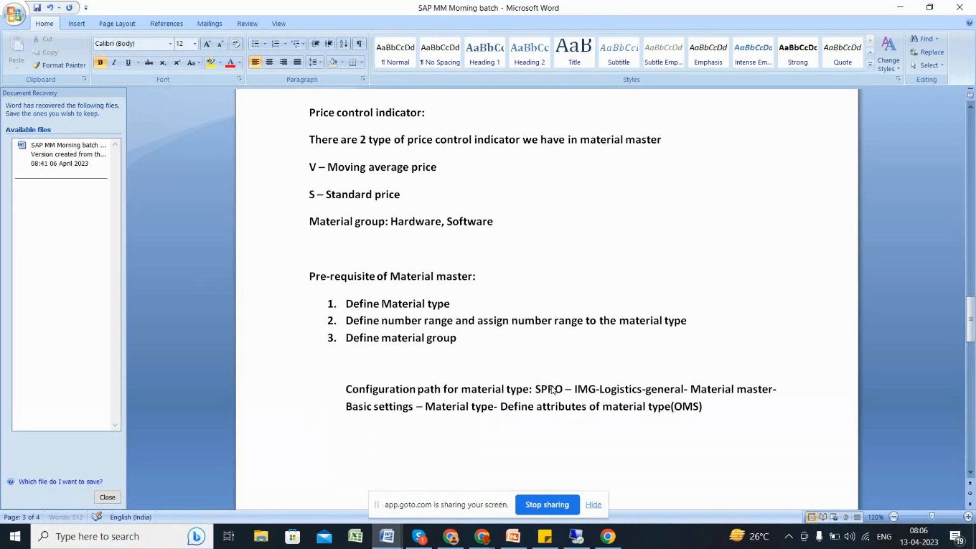
key(Right)
text(-)
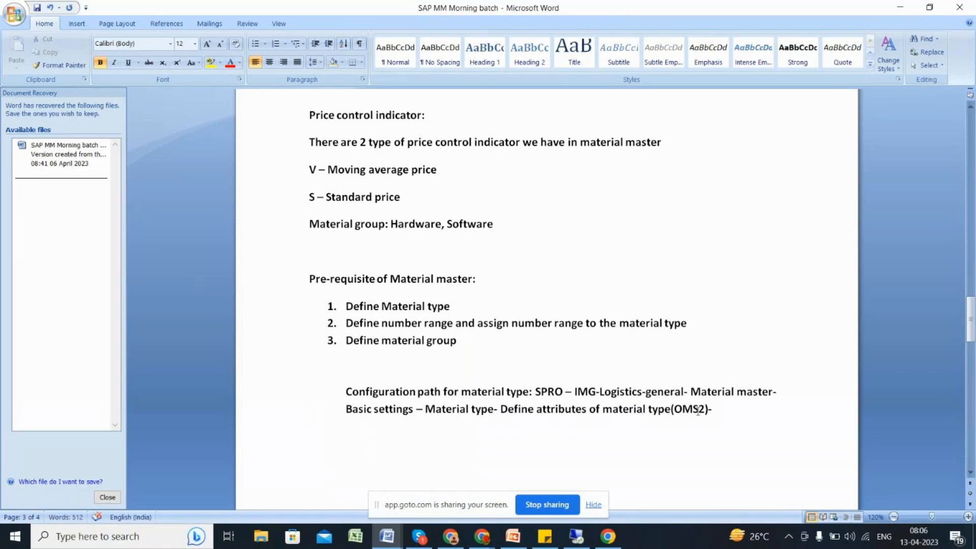
Insert ten empty lines above the lettered "Material group" item and one new line directly under the configuration path
drag(972, 330, 972, 339)
drag(974, 349, 974, 354)
click(475, 367)
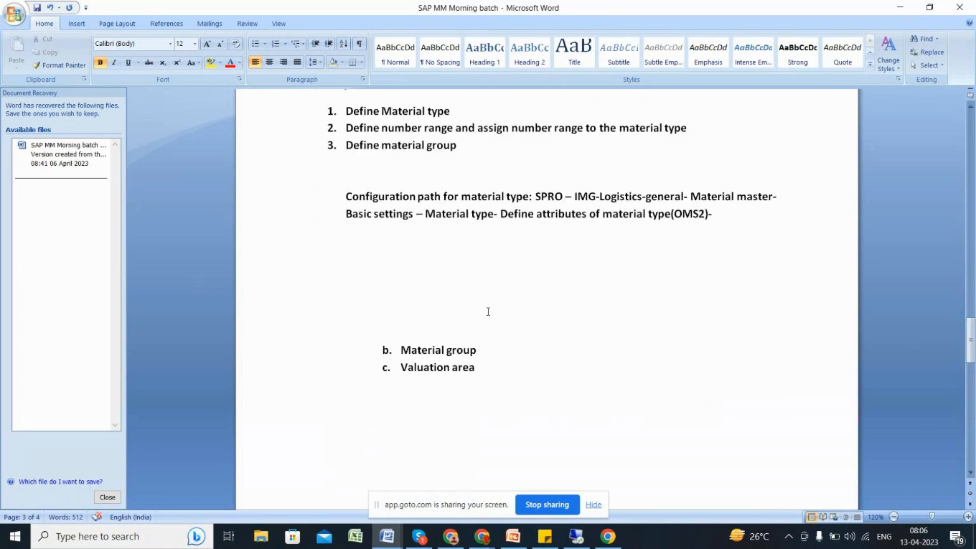
drag(475, 367, 459, 368)
click(373, 287)
key(Return)
key(Return)
key(Return)
key(Return)
key(Return)
key(Return)
key(Return)
key(Return)
key(Return)
key(Return)
click(730, 217)
key(Return)
In the remote SAP session, open the Display IMG structure with transaction SPRO and select Logistics - General, returning to Word at the end
click(577, 536)
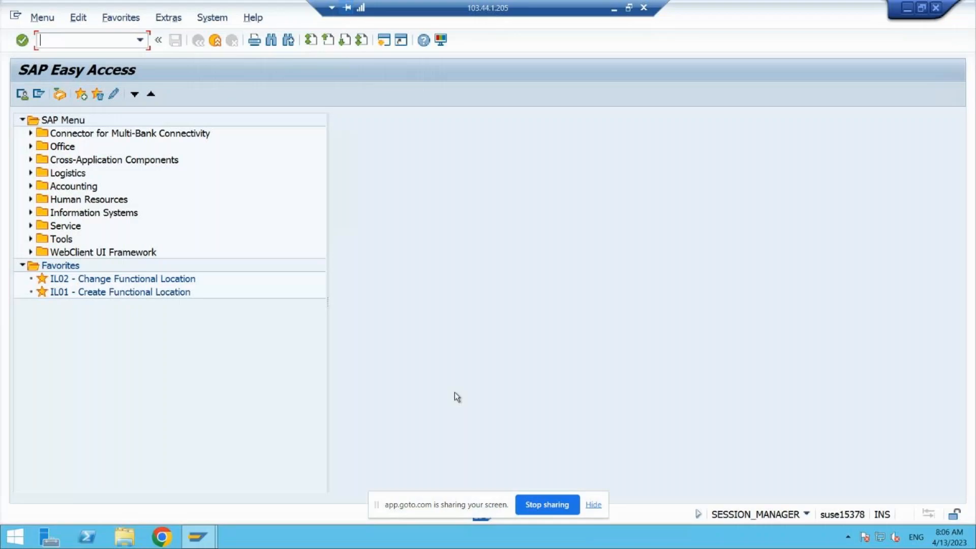
text(SPRO)
key(Return)
click(71, 97)
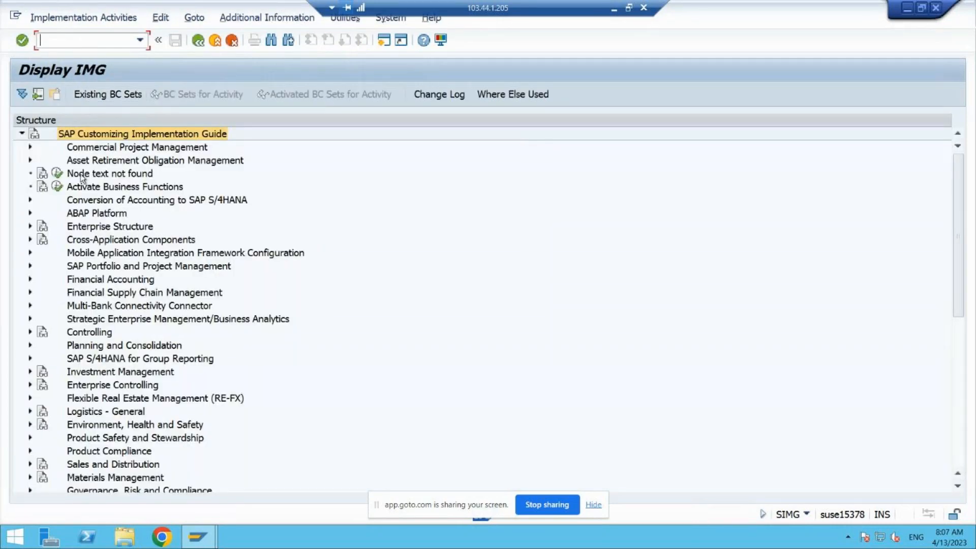
click(103, 414)
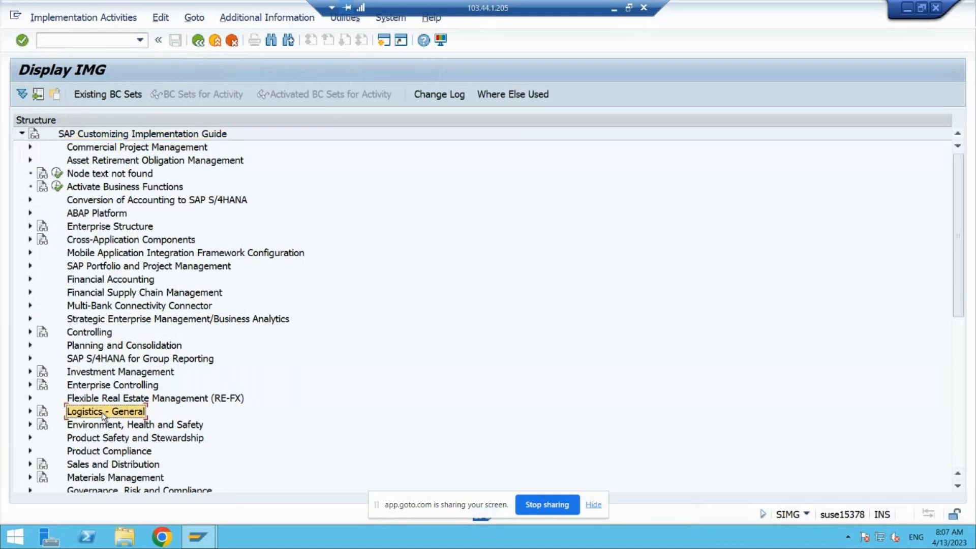
click(614, 8)
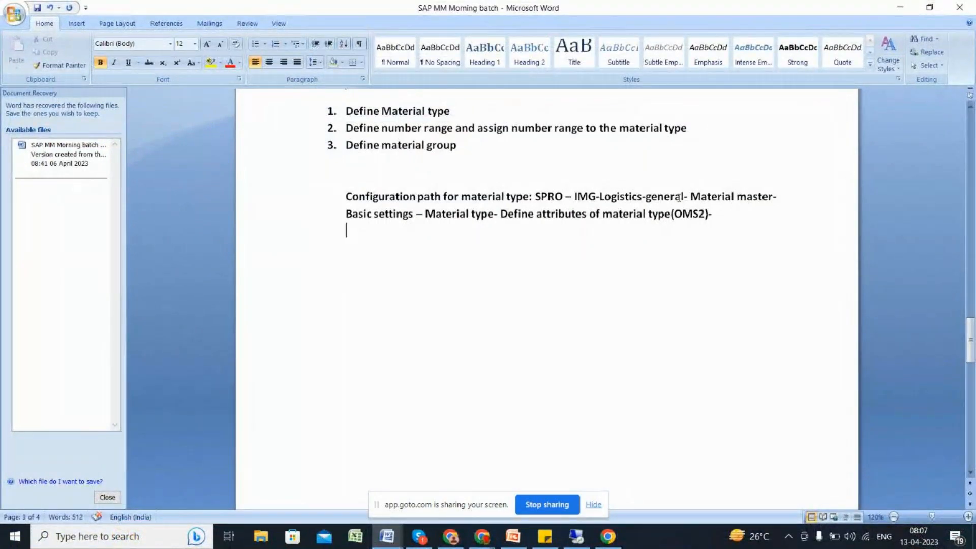
In the remote SAP session, expand Logistics - General in the IMG structure and select Material Master, returning to Word at the end
key(alt+Tab)
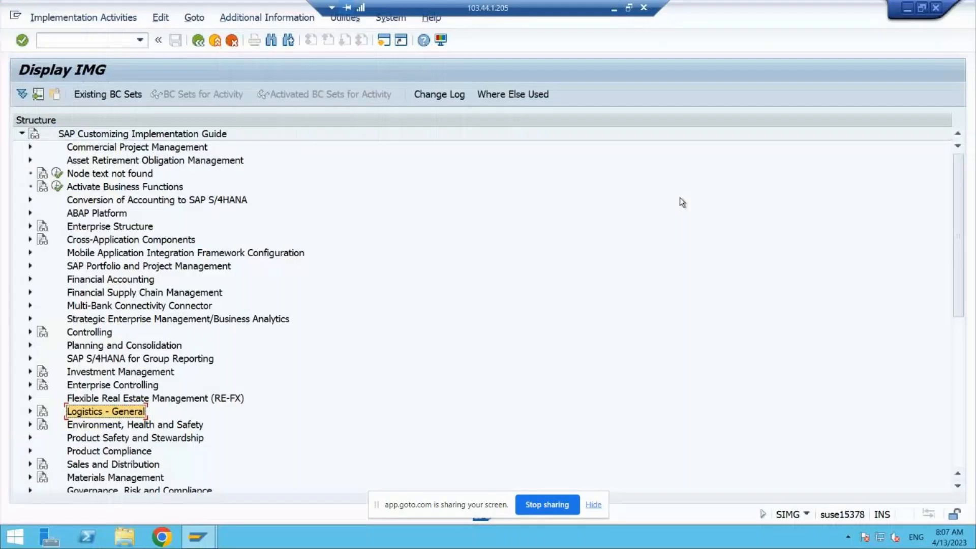
click(29, 412)
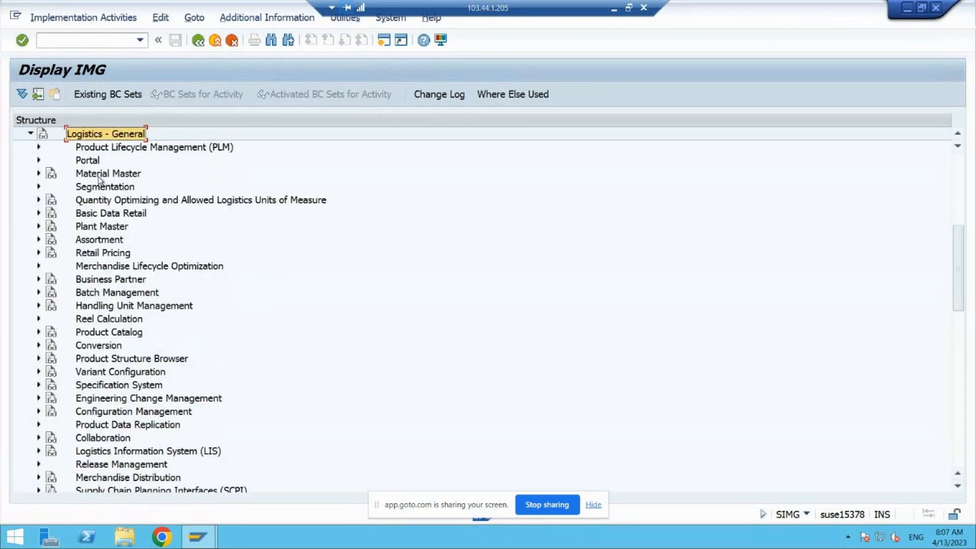
click(100, 176)
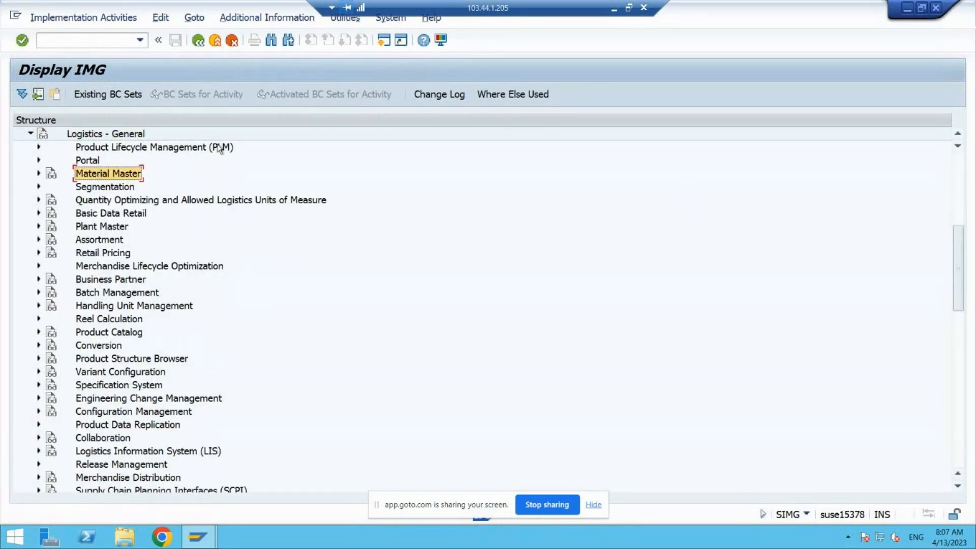
click(614, 11)
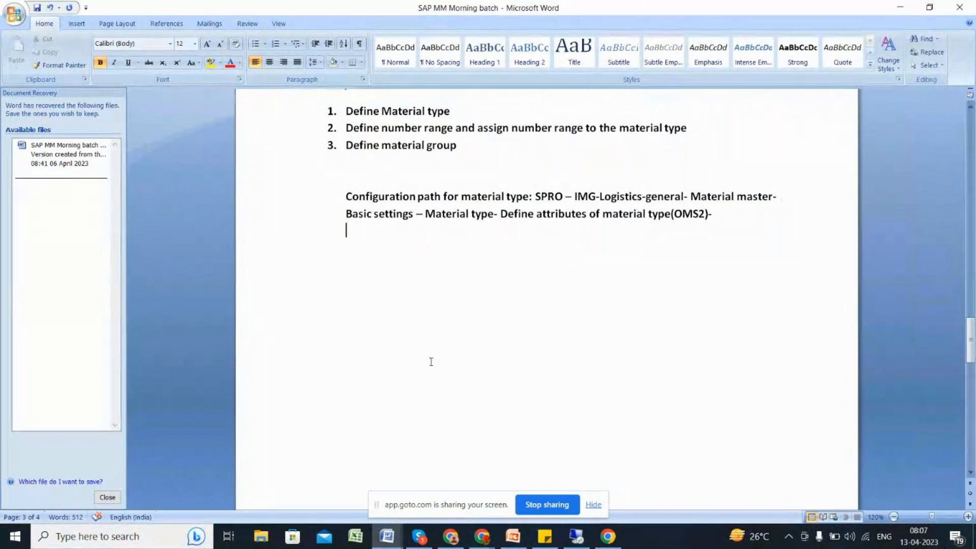
Back in the SAP session, follow Material Master, Basic Settings, Material Types and open the activity Define Attributes of Material Types
key(alt+Tab)
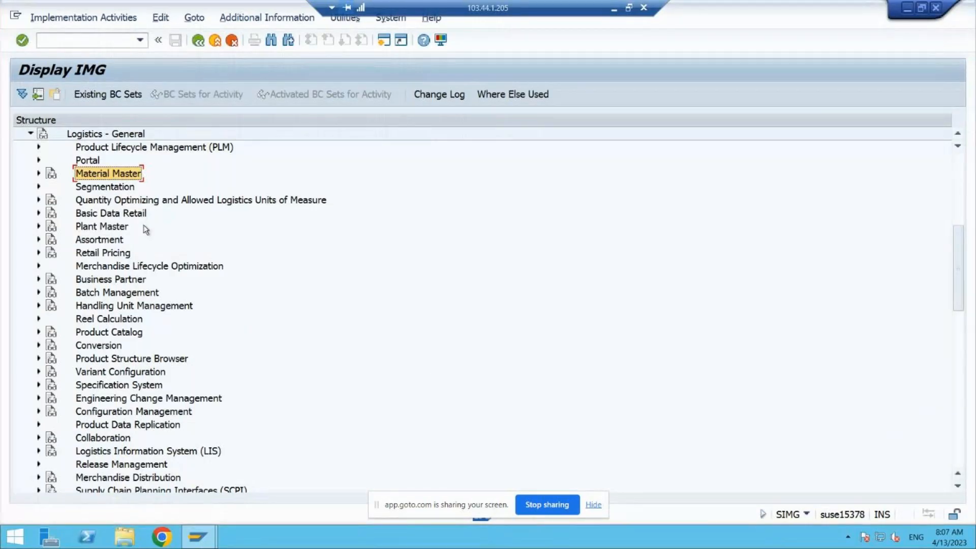
click(38, 174)
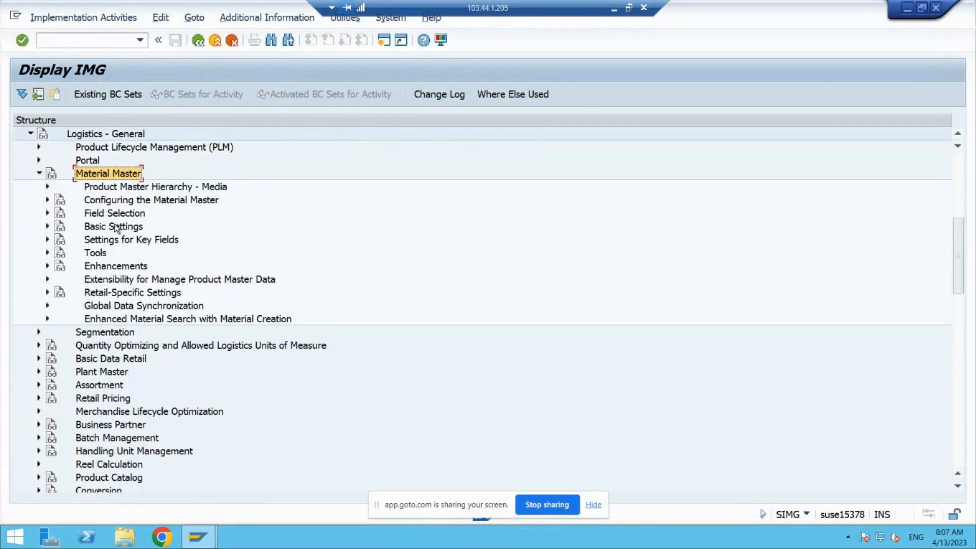
click(97, 226)
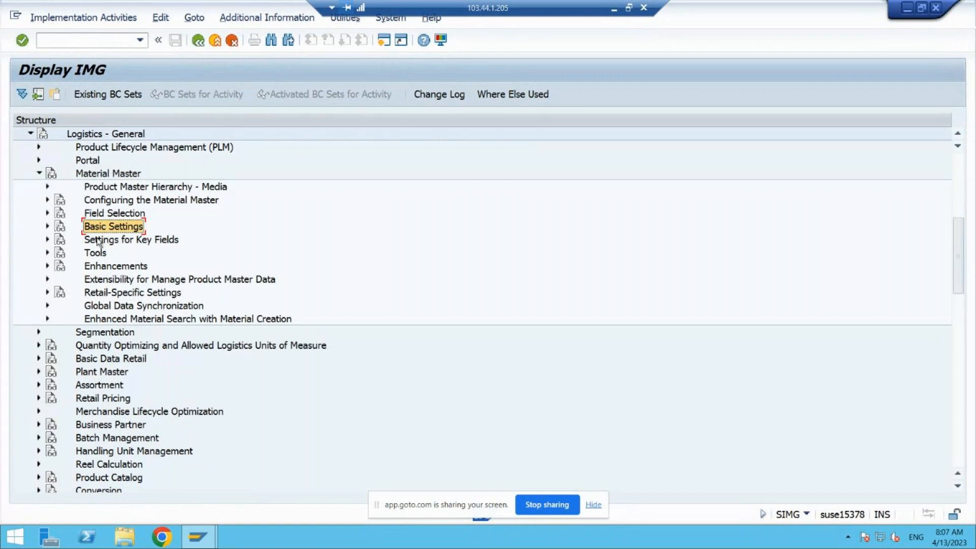
click(48, 226)
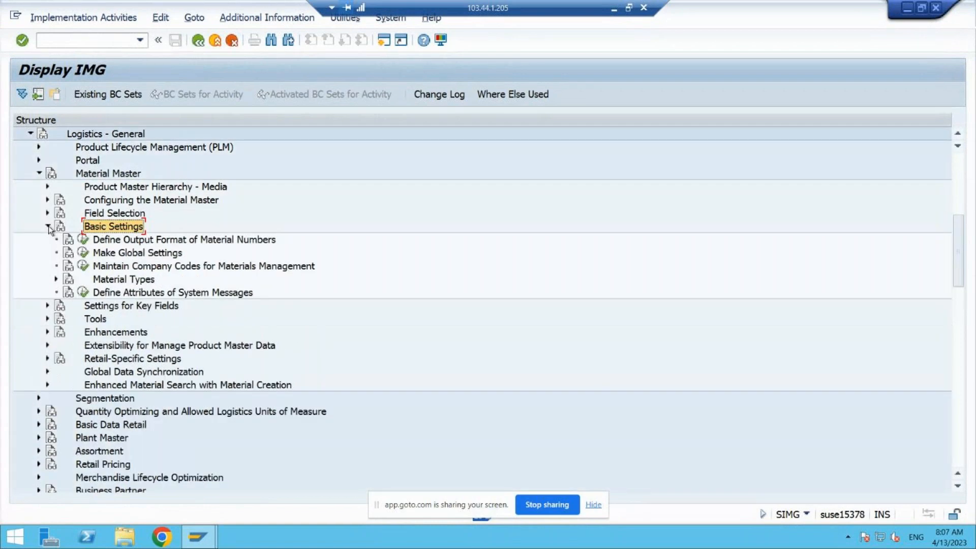
click(125, 280)
click(57, 280)
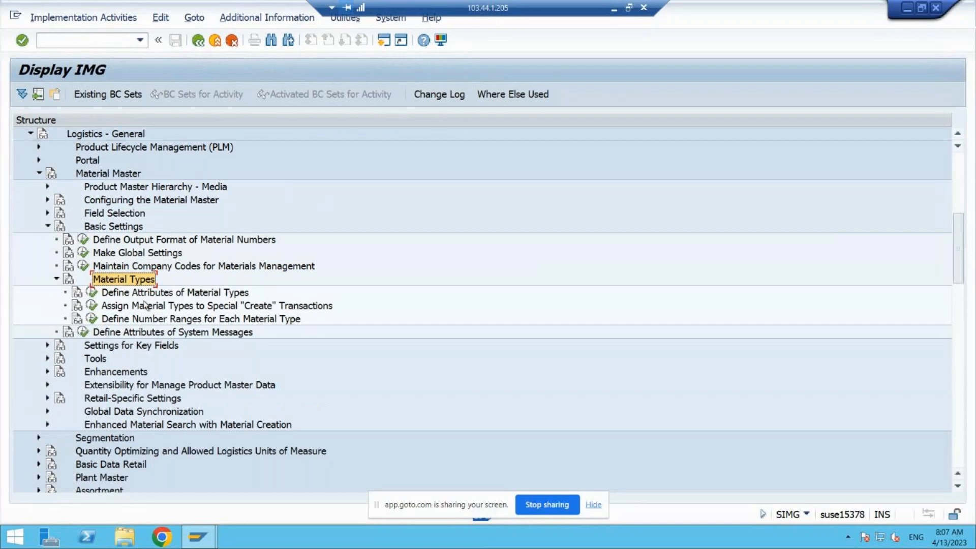
click(161, 294)
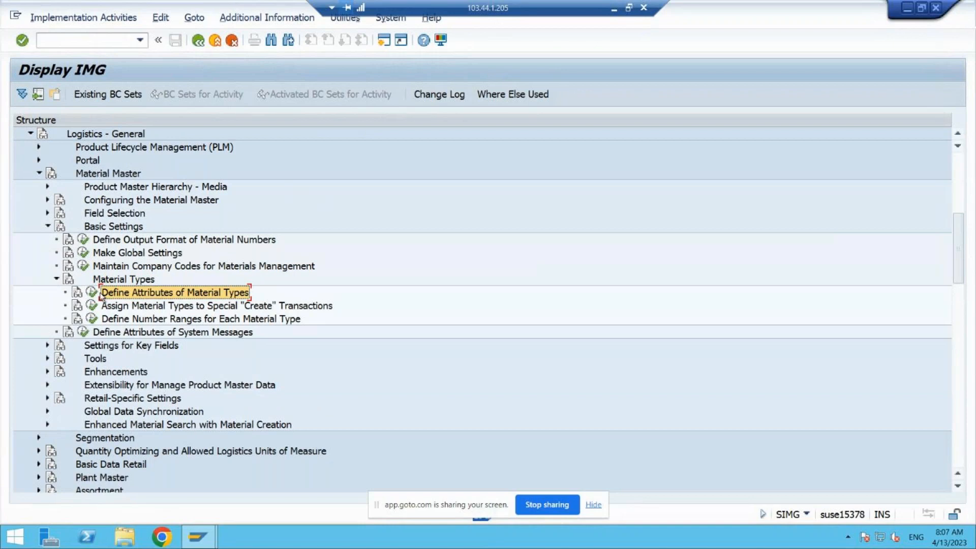
click(91, 295)
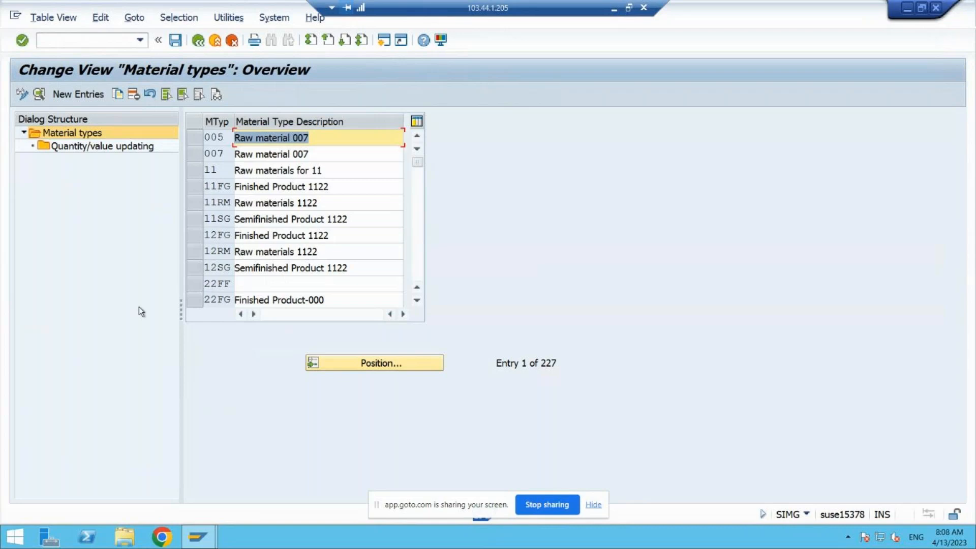
Look up the standard material types ROH, FERT and HALB one after another in the material types overview
click(402, 361)
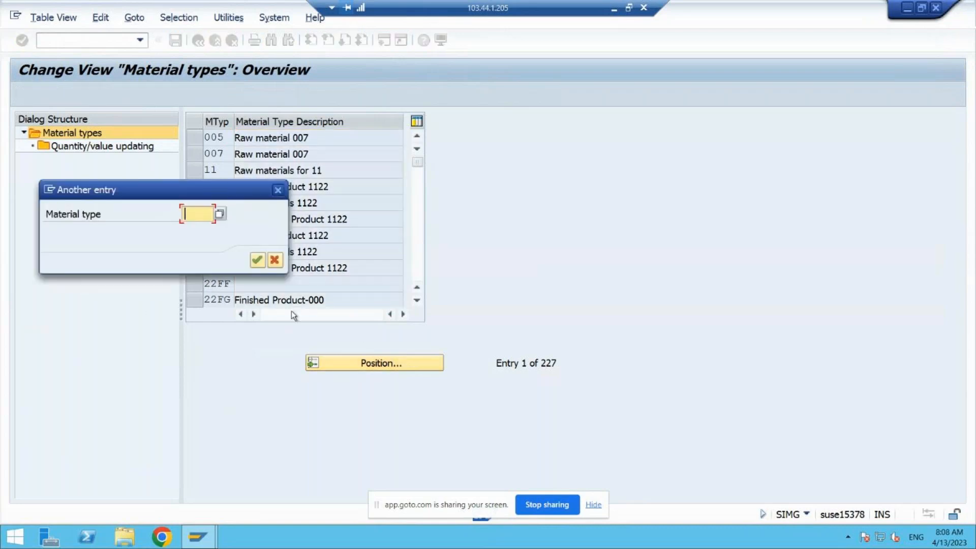
text(ROH)
key(Return)
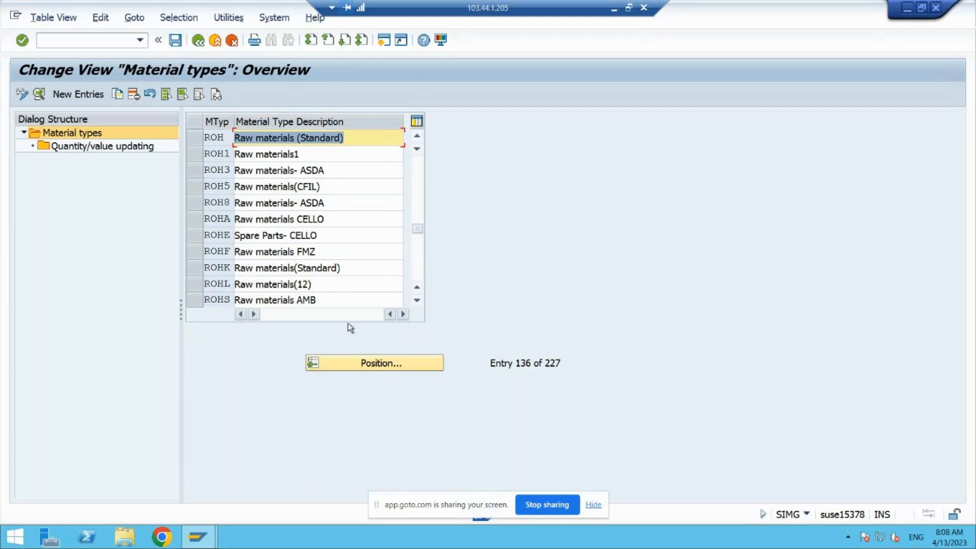
click(392, 362)
text(FERT)
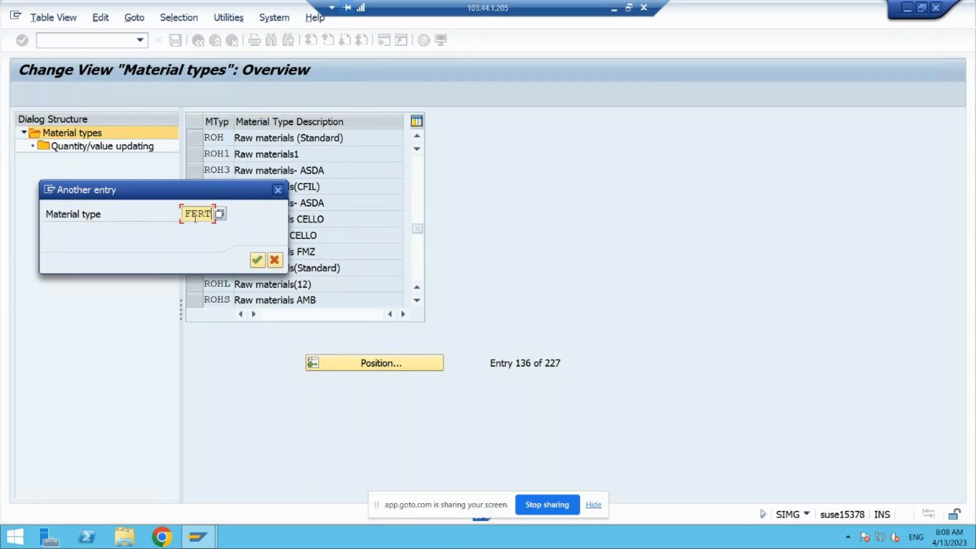
key(Return)
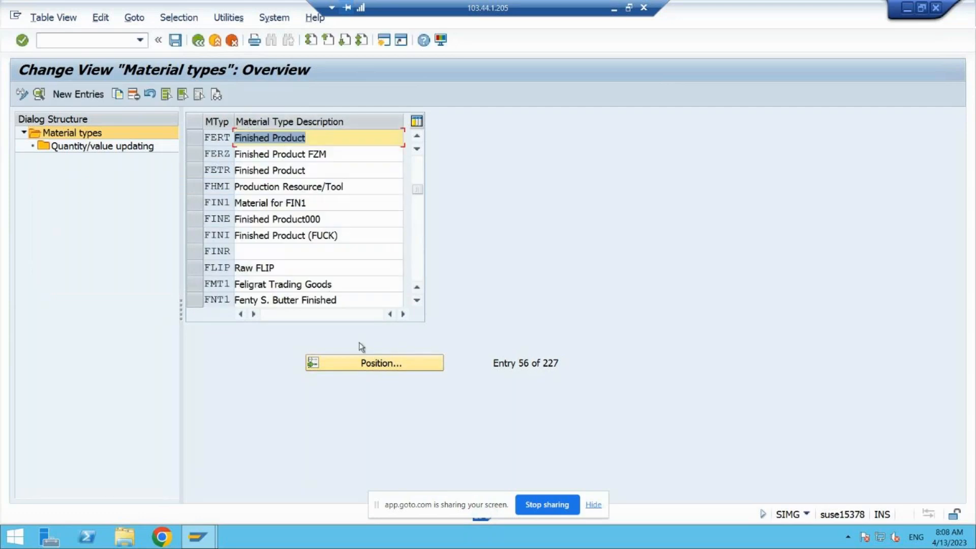
click(363, 366)
text(HALB)
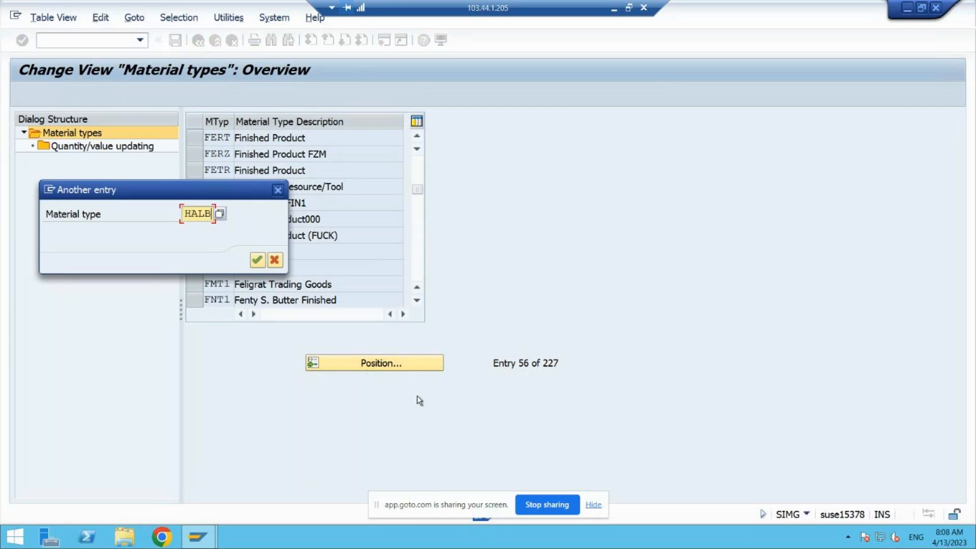
click(258, 260)
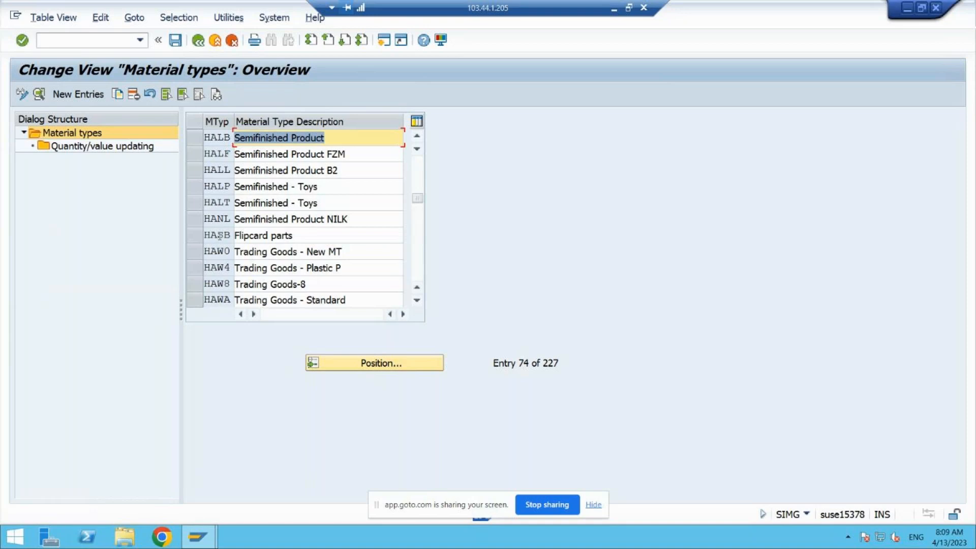
Locate material type ROH in the overview, copy it, and name the new material type ZRO1
click(353, 363)
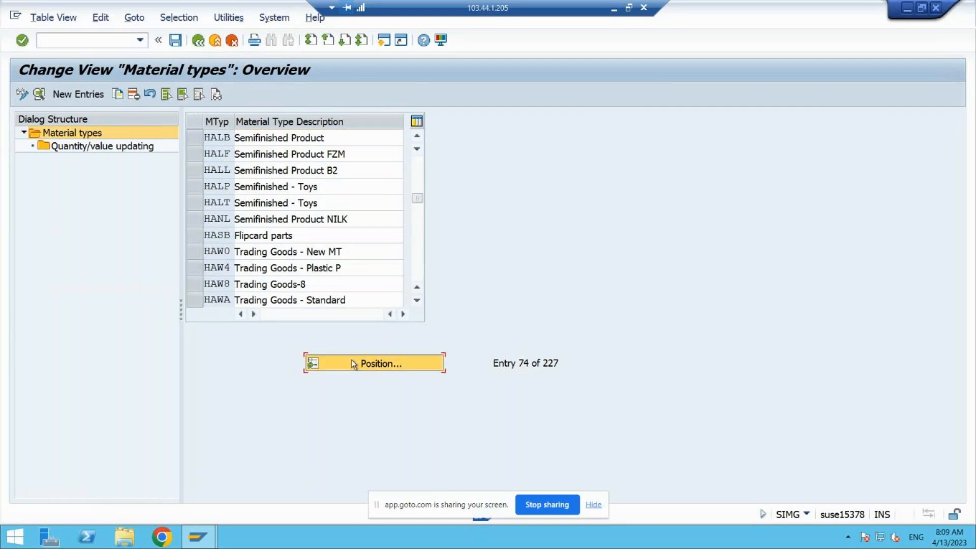
text(ROH)
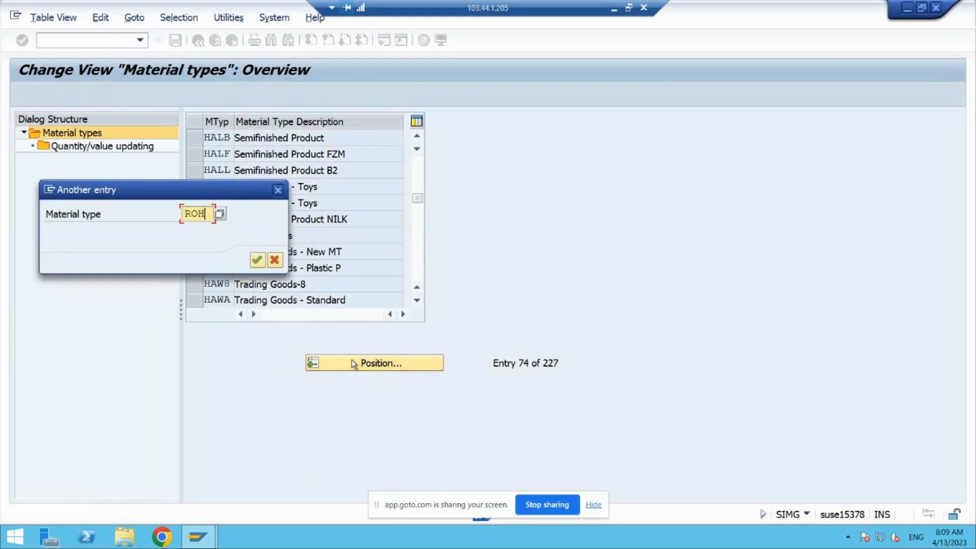
key(Return)
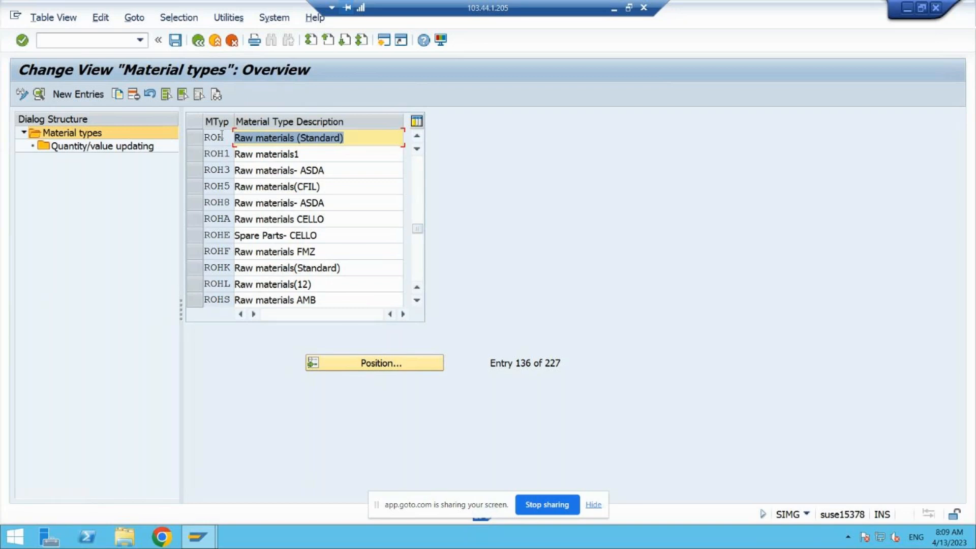
click(193, 138)
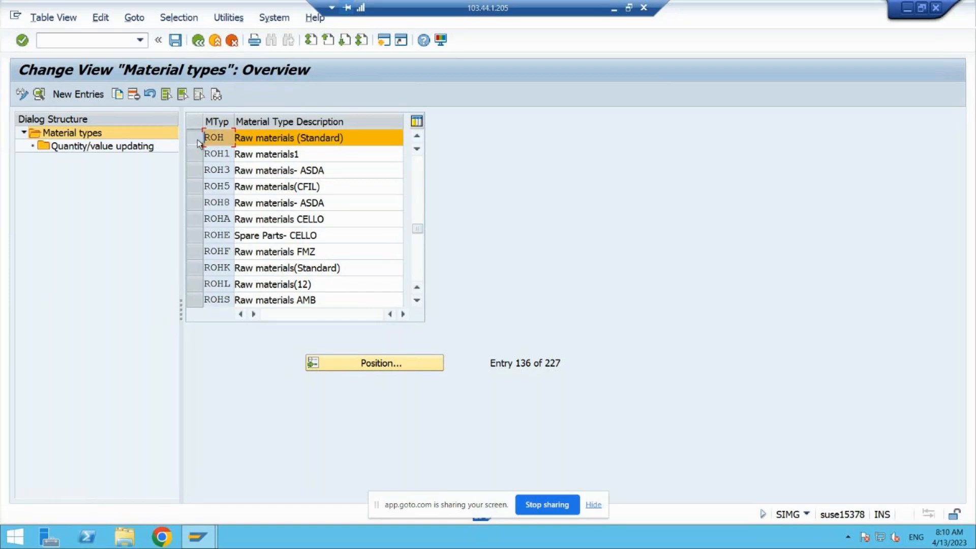
click(117, 95)
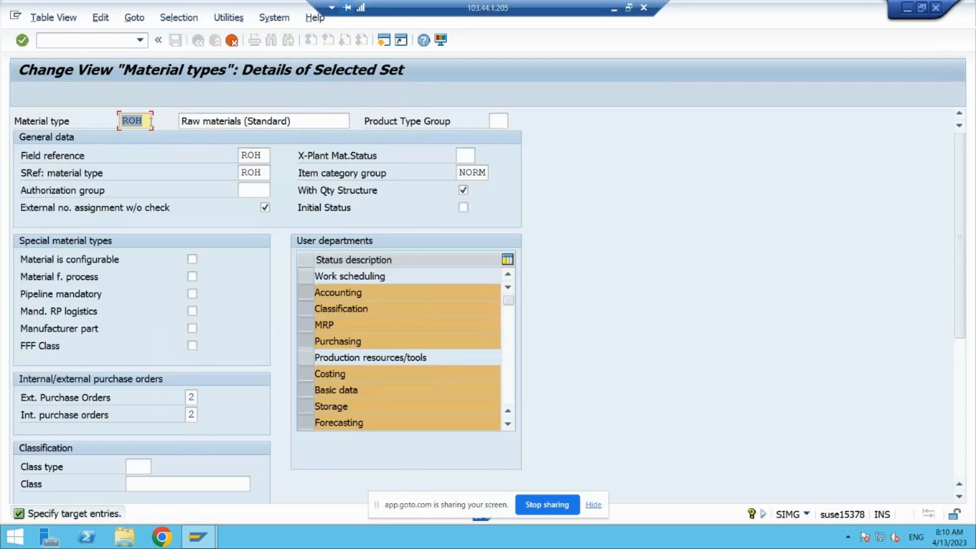
key(BackSpace)
text(Z)
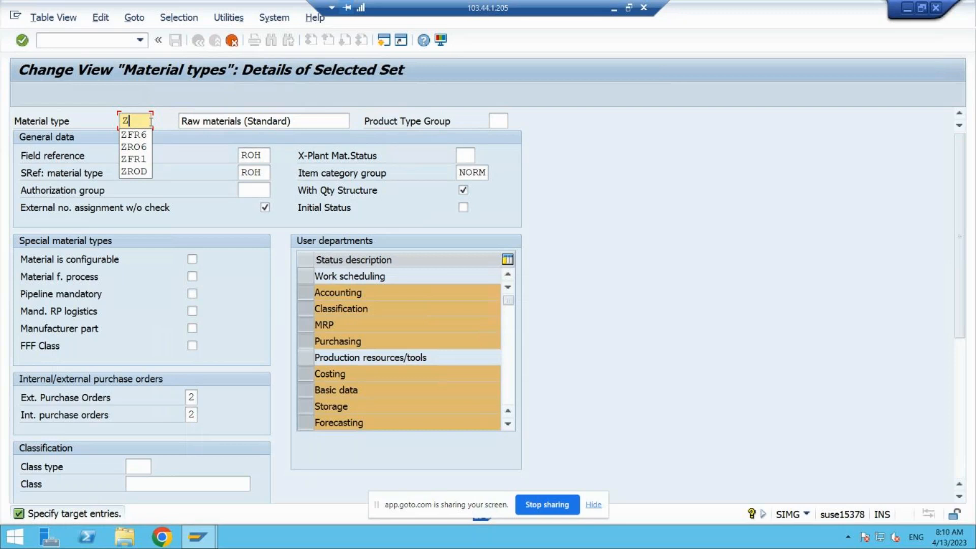
text(RO1)
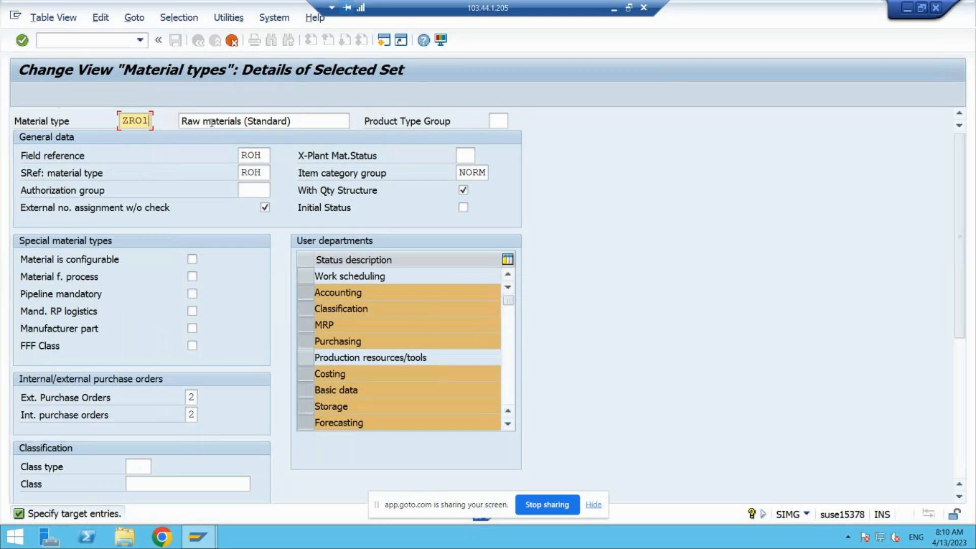
Change the description of material type ZRO1 to "Raw materials: BHEL8"
click(310, 121)
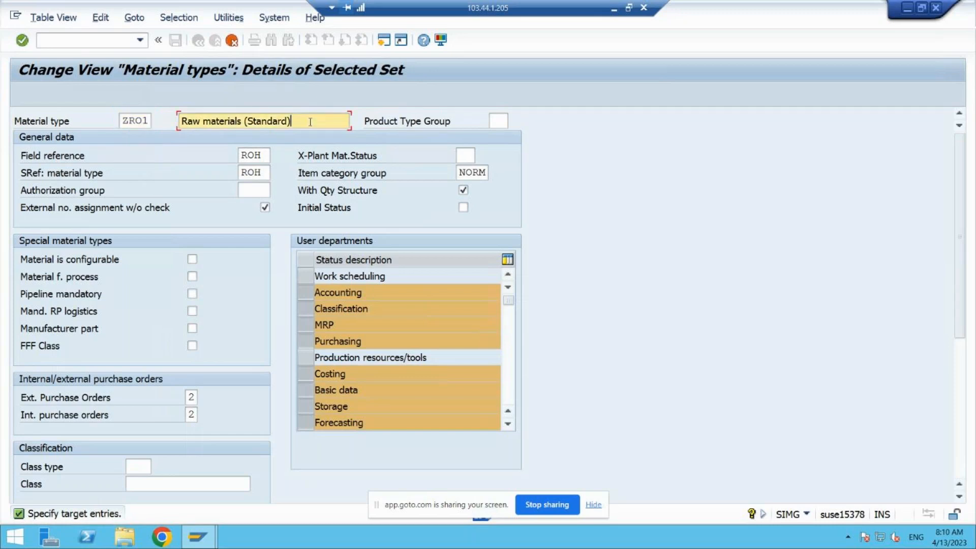
key(shift+Left)
key(shift+Left)
key(shift+Left)
key(shift+Left)
key(shift+Left)
key(shift+Left)
key(shift+Left)
key(shift+Left)
key(shift+Left)
key(shift+Left)
key(shift+Left)
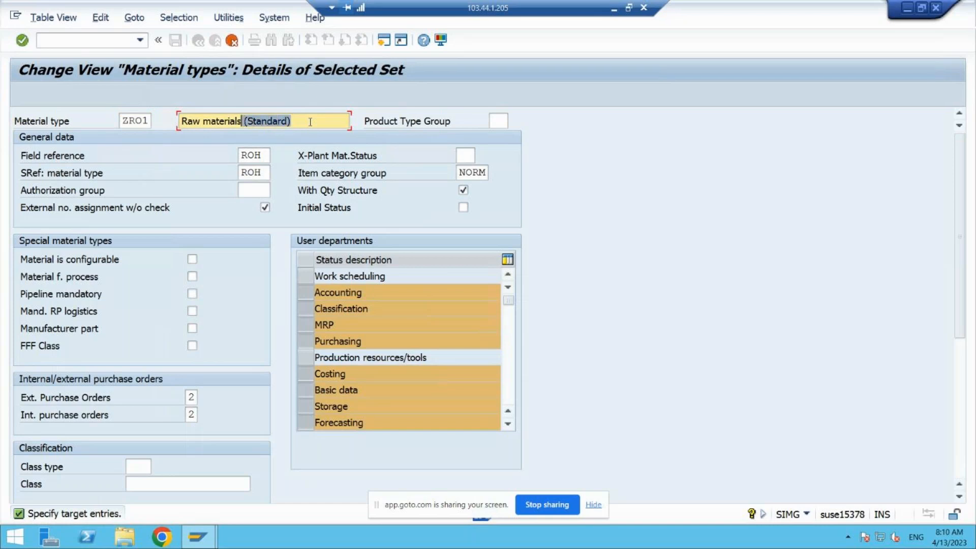
key(BackSpace)
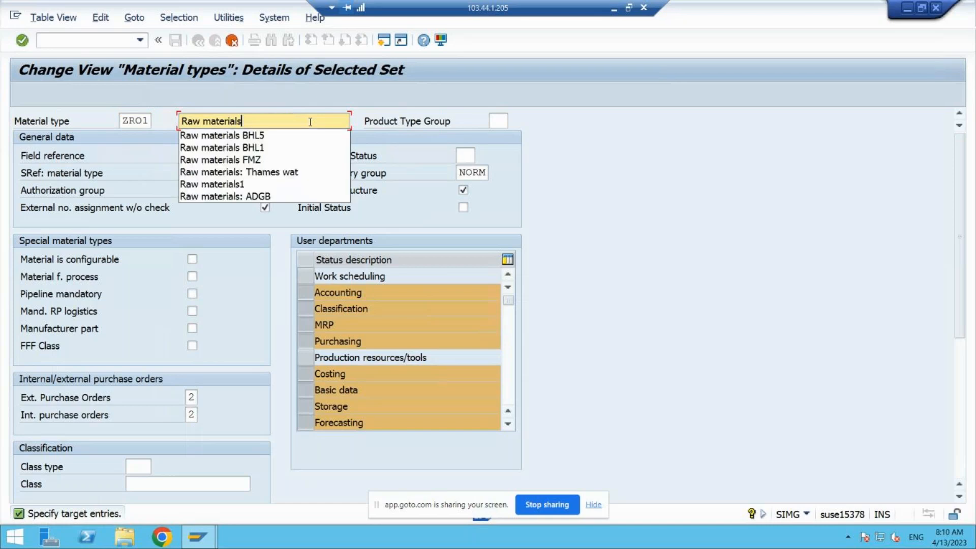
text(: )
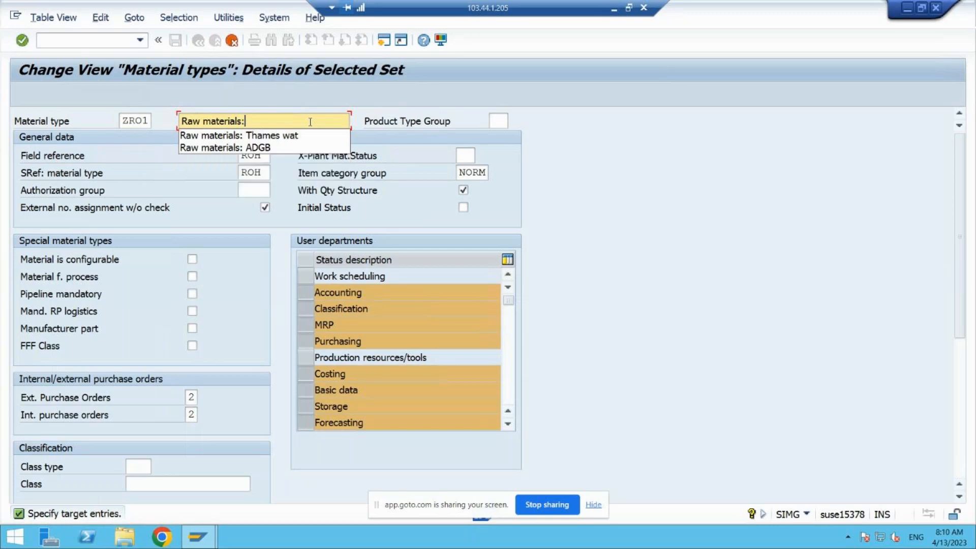
text(BHEL)
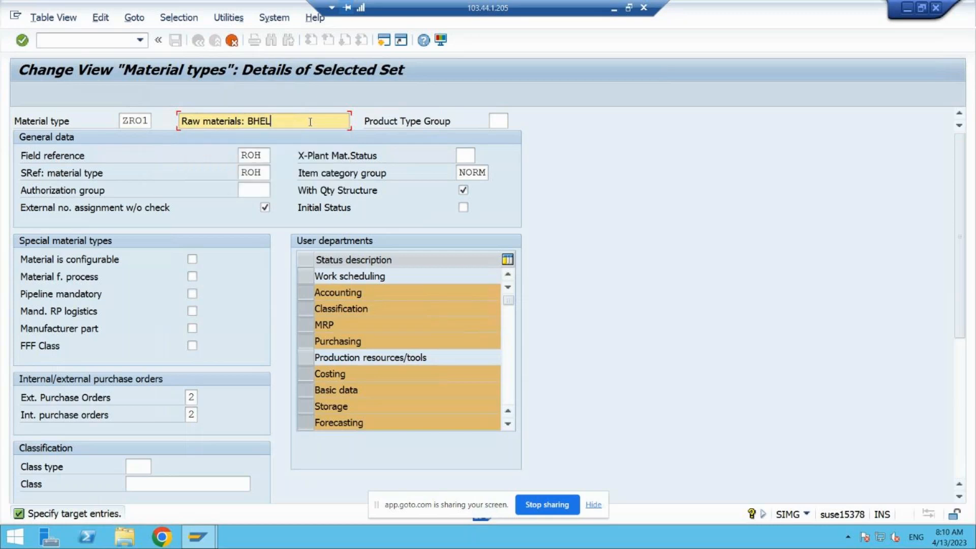
text(8)
Search the possible item category groups for NORM and assign the Standard item entry to the new material type
click(267, 172)
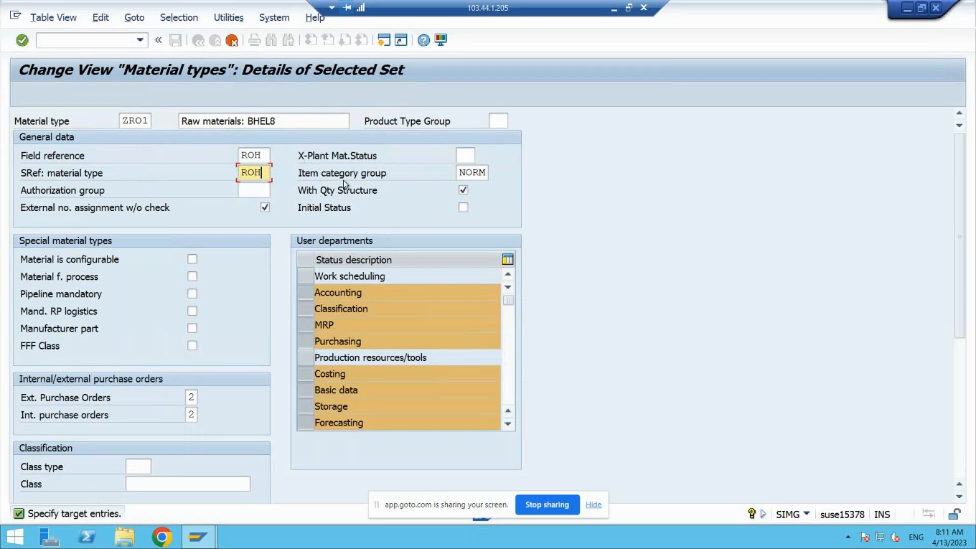
click(472, 171)
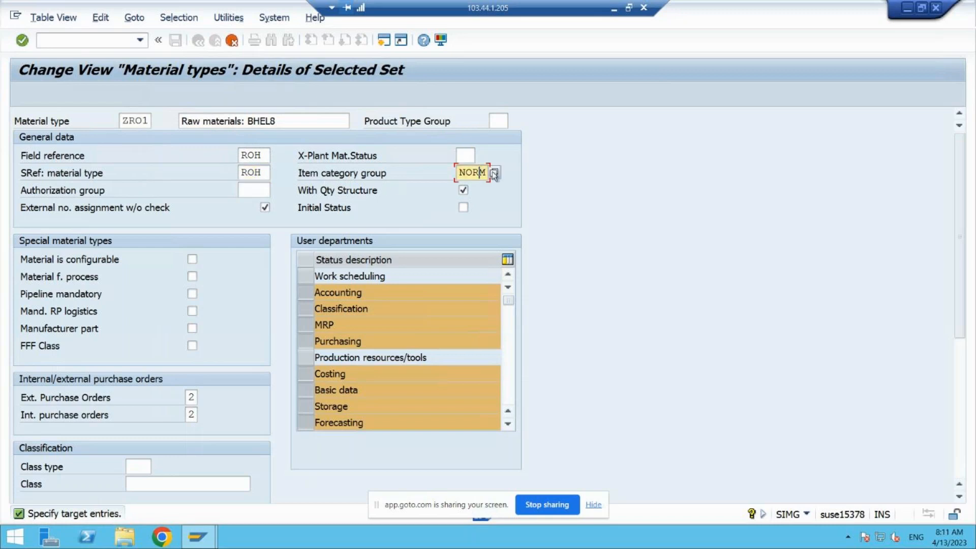
click(496, 173)
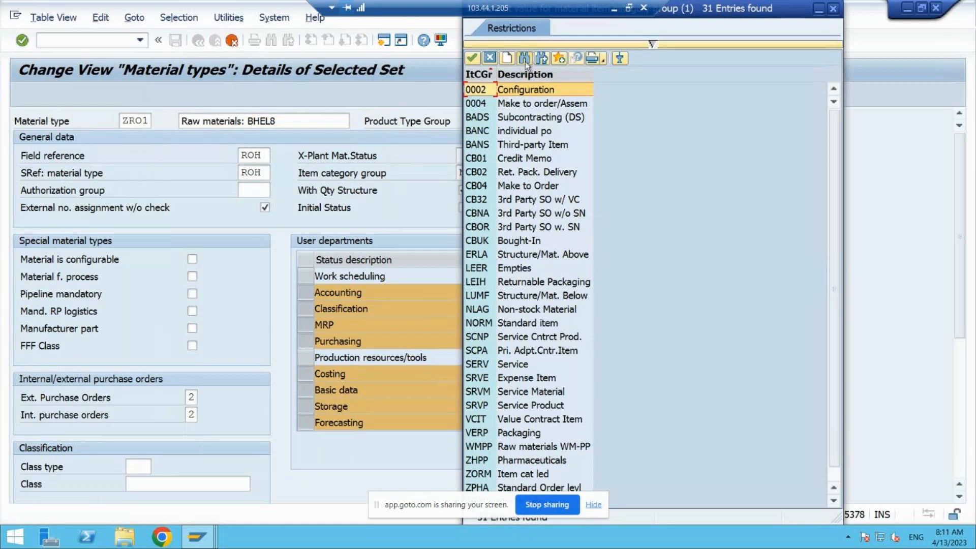
click(526, 62)
text(NORM)
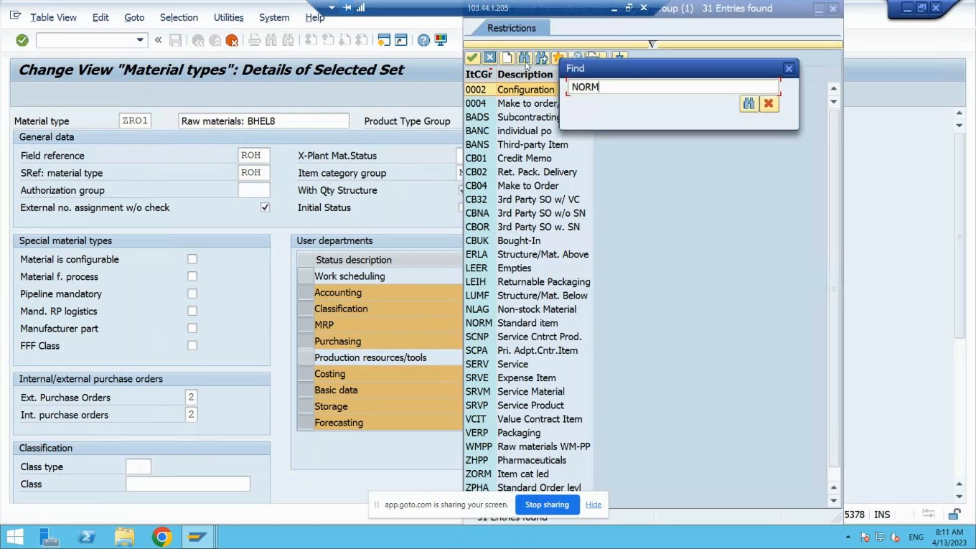
key(Return)
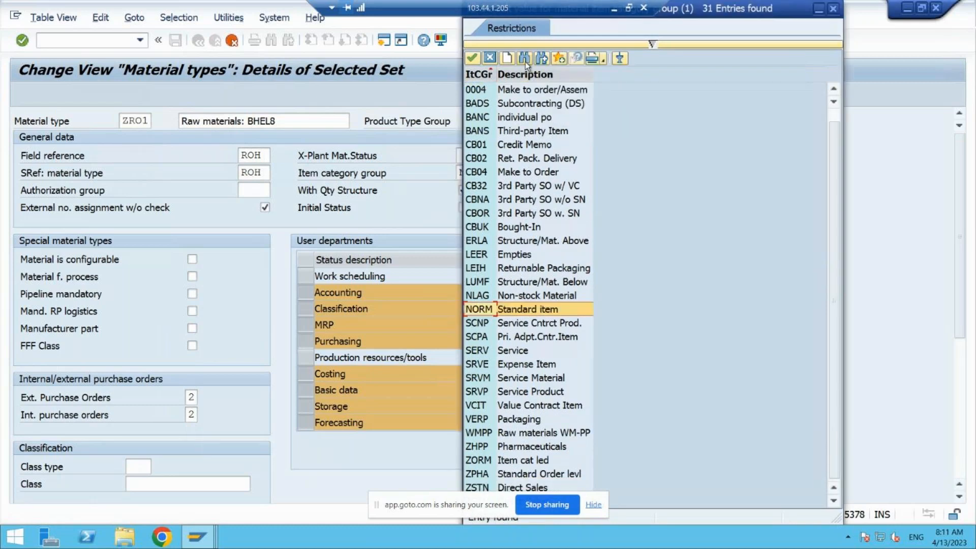
double_click(518, 313)
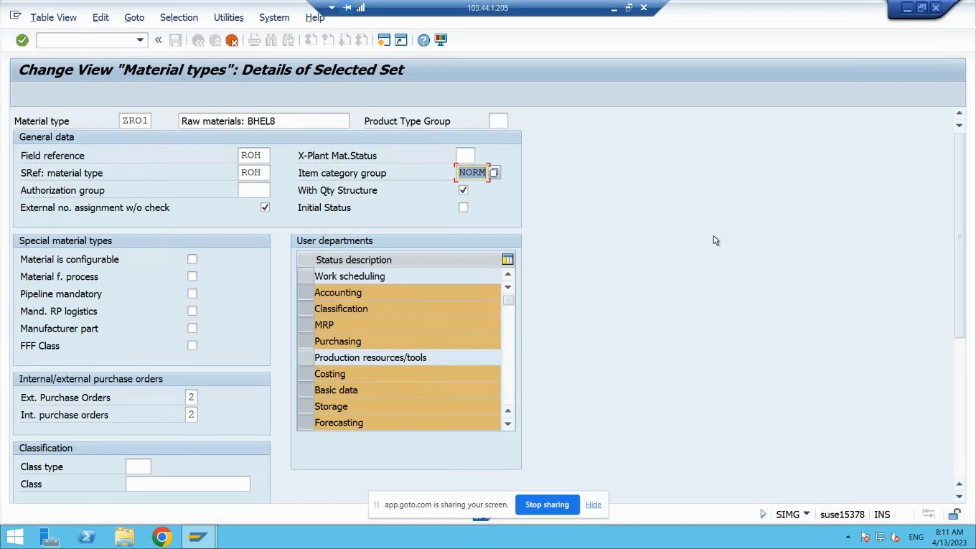
Set the price control of material type ZRO1 to V Moving average price/periodic unit price
scroll(961, 273, down, 4)
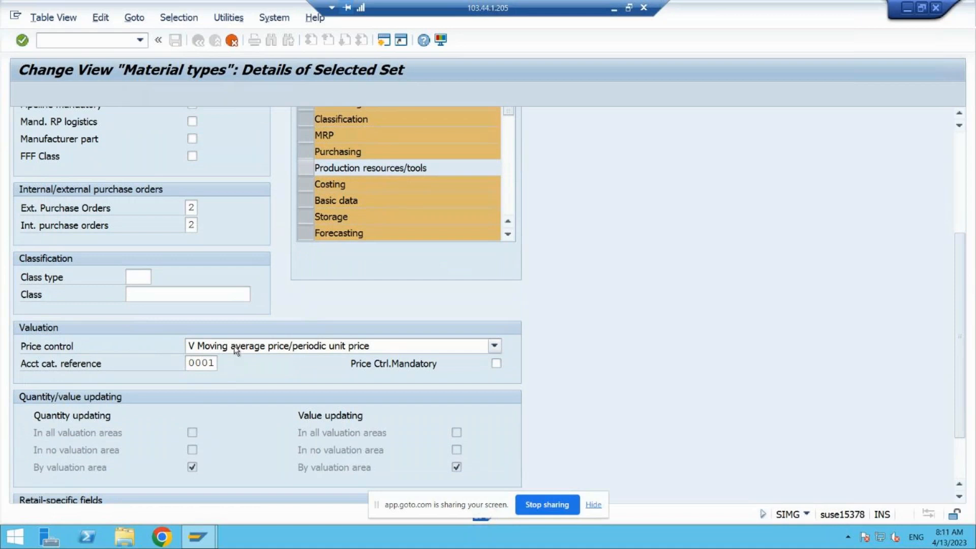
click(265, 348)
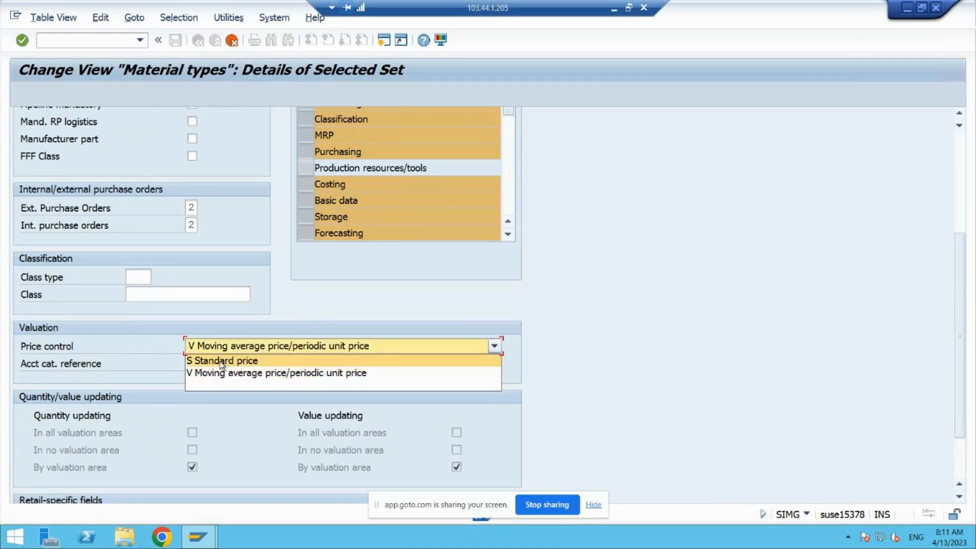
click(239, 373)
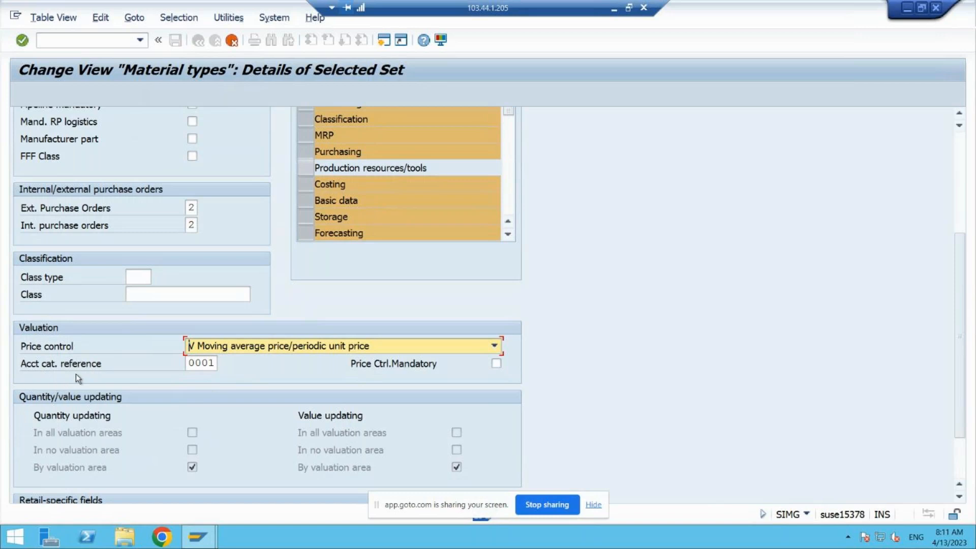
Choose account category reference 0001, Reference for raw materials, from the possible entries for ZRO1
click(210, 364)
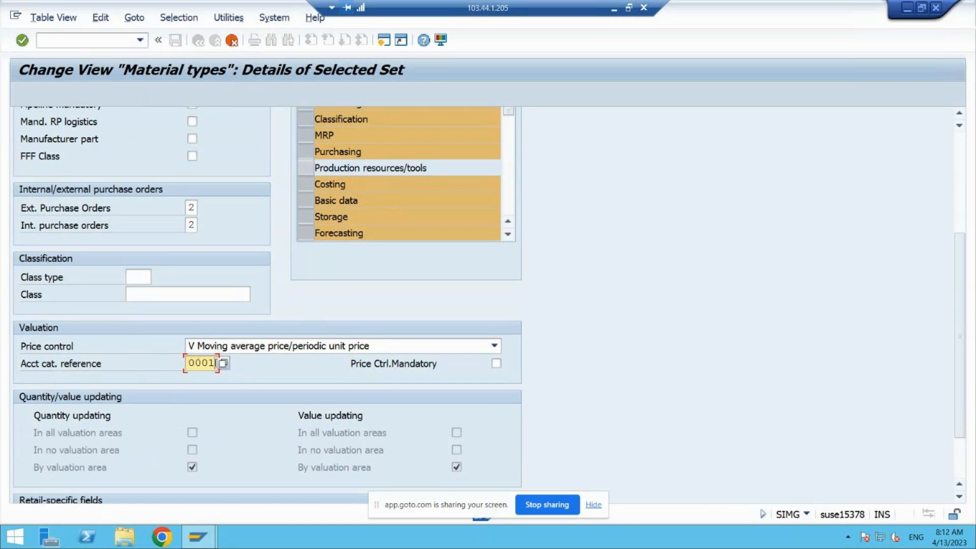
click(223, 363)
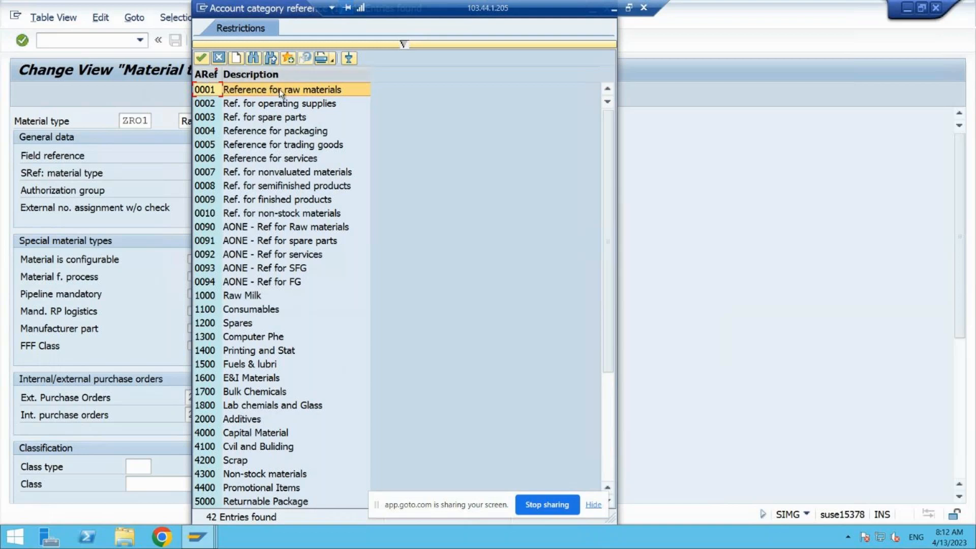
click(206, 60)
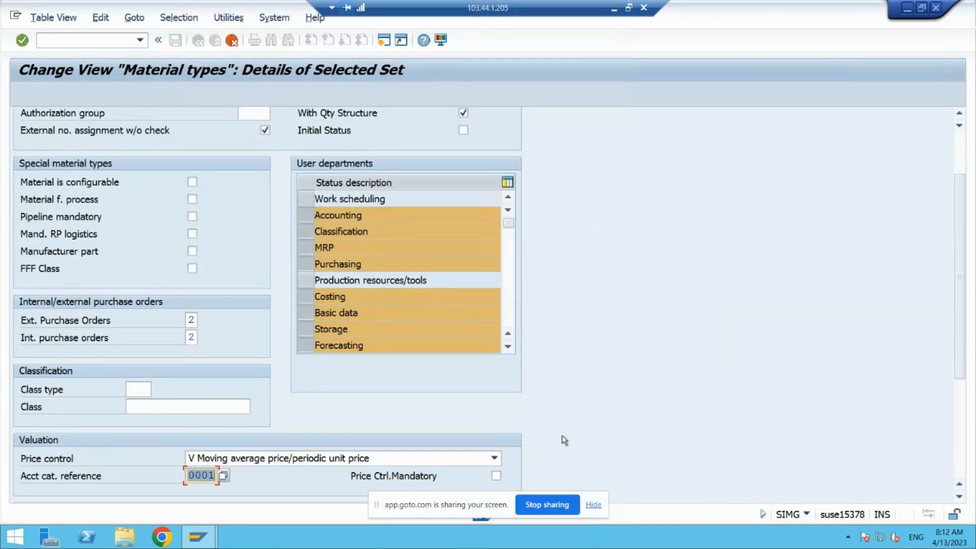
Deselect the Purchasing user department of ZRO1 and select it again
drag(974, 328, 974, 286)
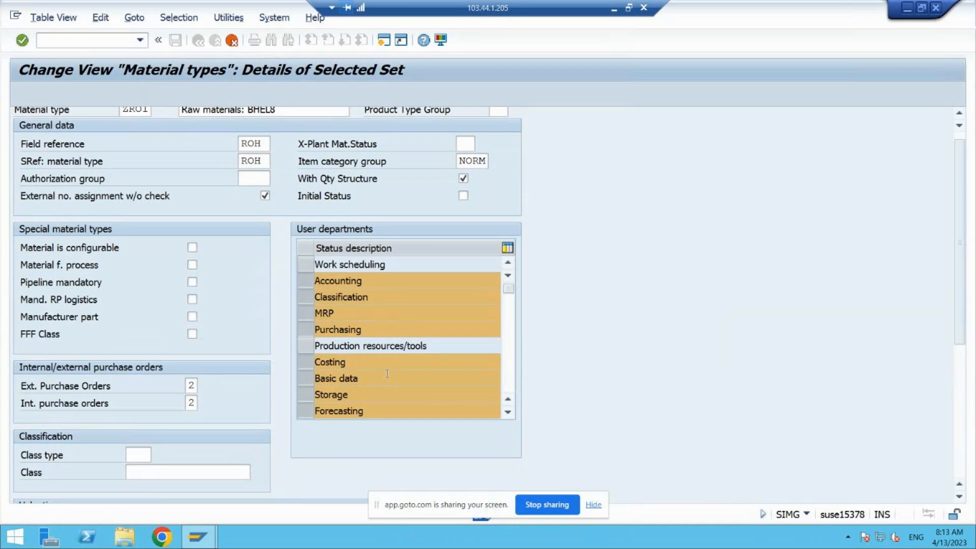
click(307, 330)
click(307, 331)
click(307, 330)
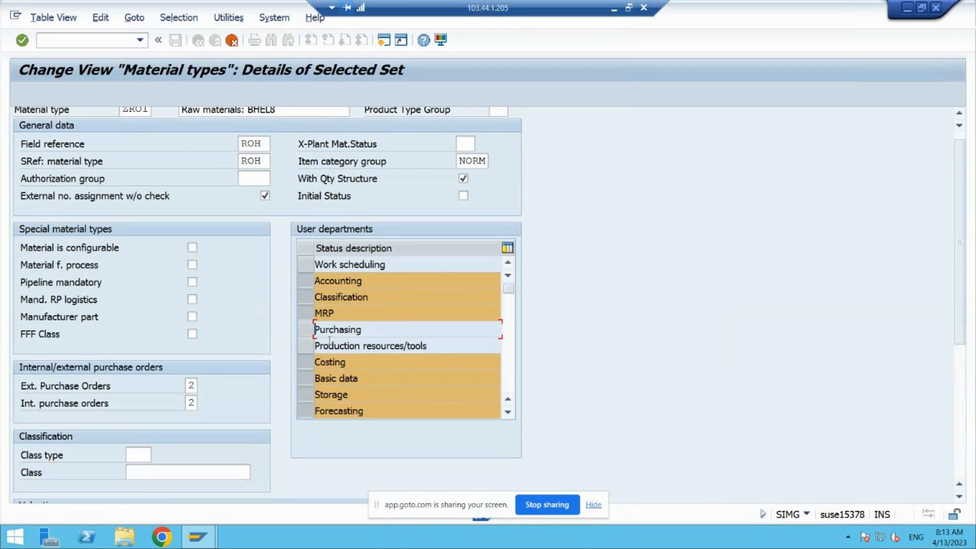
click(303, 331)
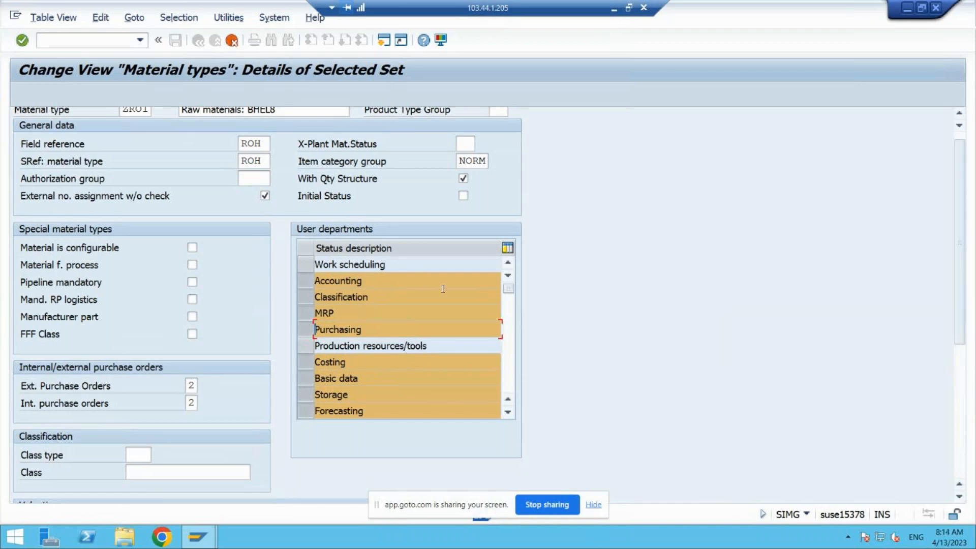
Go through the user departments to the end of the list and try deselecting Quality management
click(508, 413)
click(507, 412)
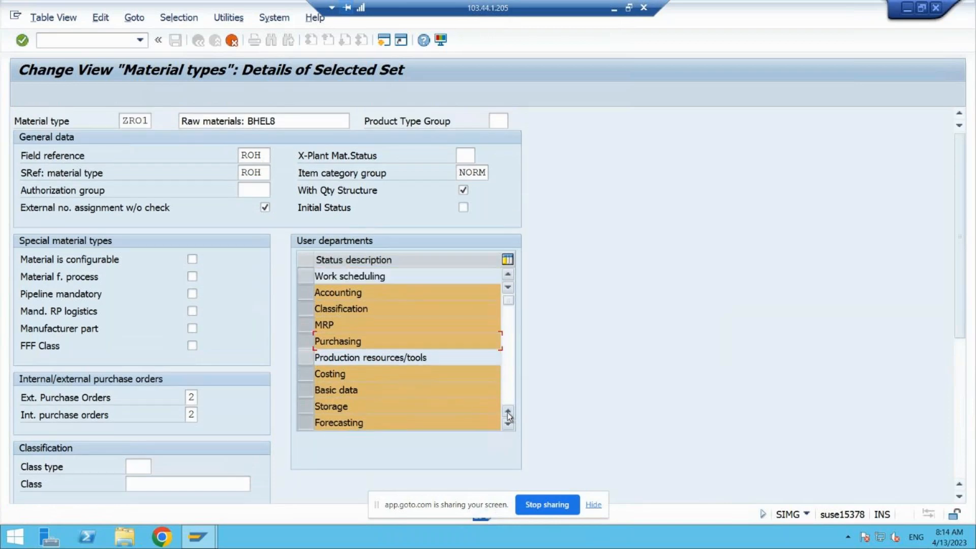
click(508, 424)
click(508, 424)
click(508, 424)
click(508, 424)
click(508, 424)
click(508, 424)
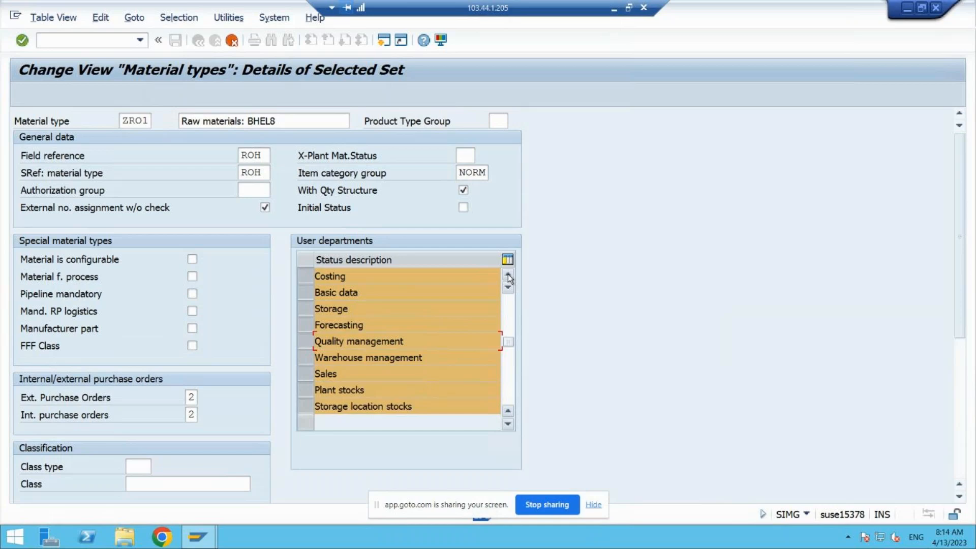
click(308, 344)
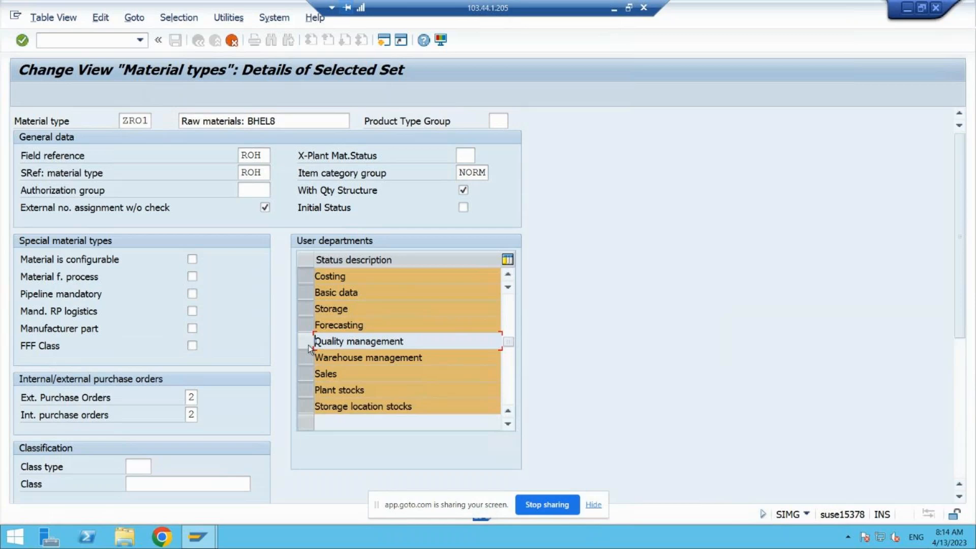
Switch to the Word notes and highlight the numbered list of material master views, from Basic data 1 to Accounting 1
click(614, 9)
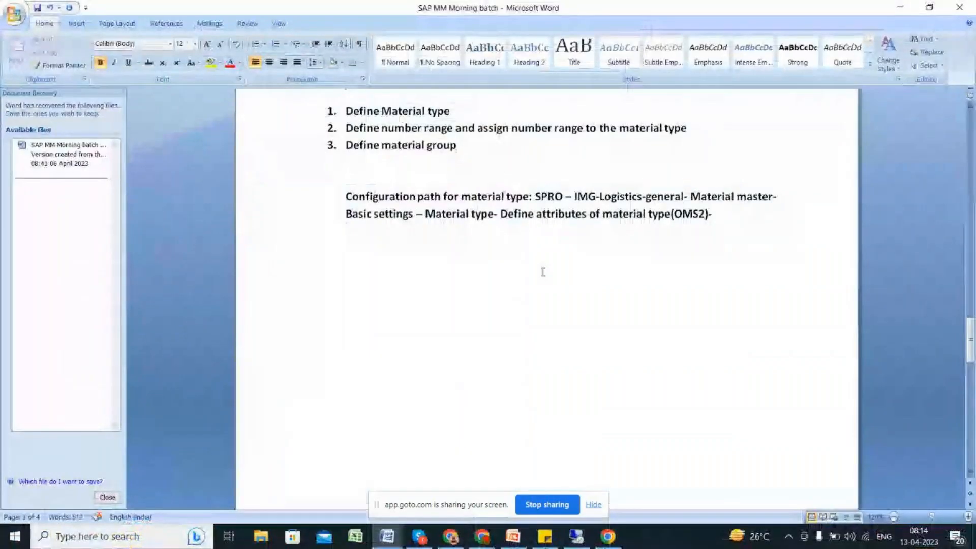
click(971, 107)
click(970, 107)
click(971, 107)
scroll(971, 112, up, 3)
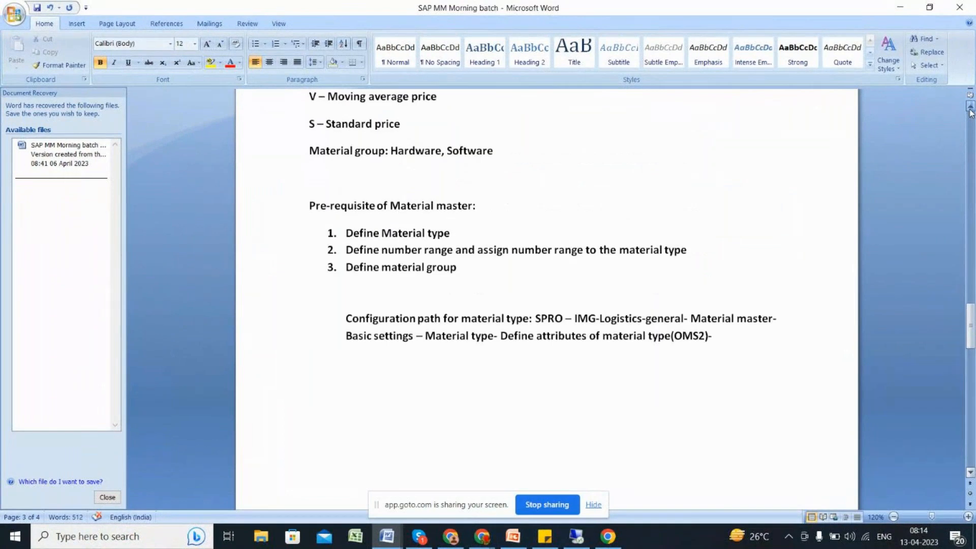
scroll(971, 112, up, 12)
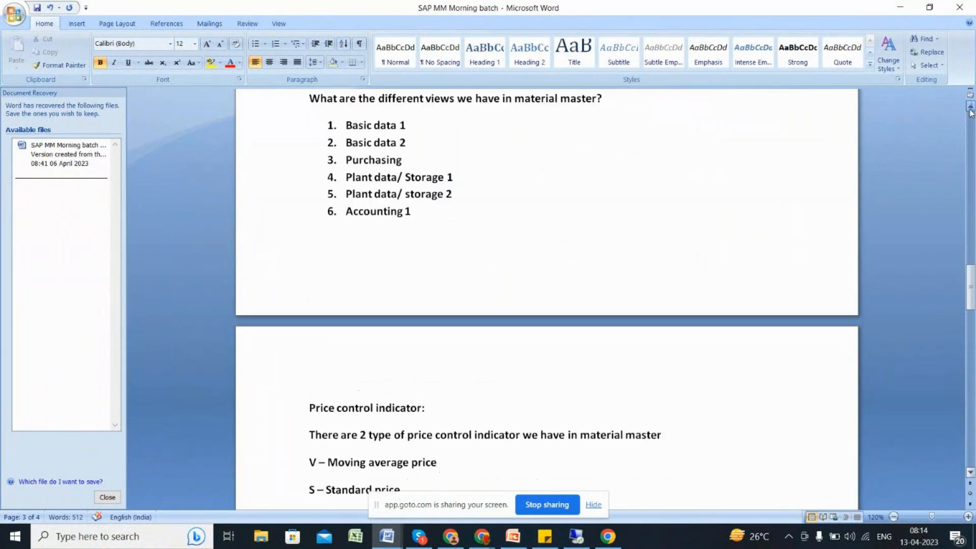
drag(412, 236, 351, 140)
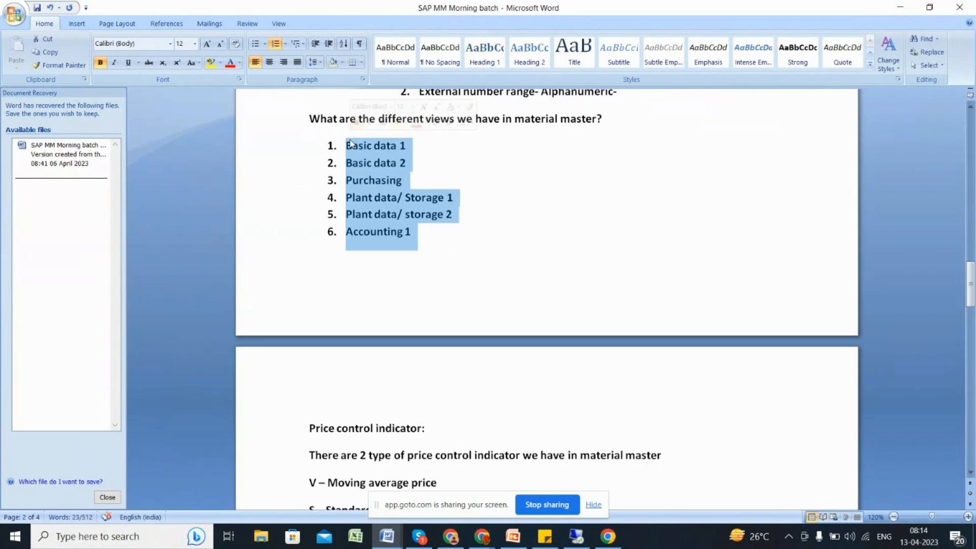
Return to the SAP session and examine the Costing, Forecasting, Quality management, Warehouse management and Sales entries among ZRO1's user departments
click(578, 538)
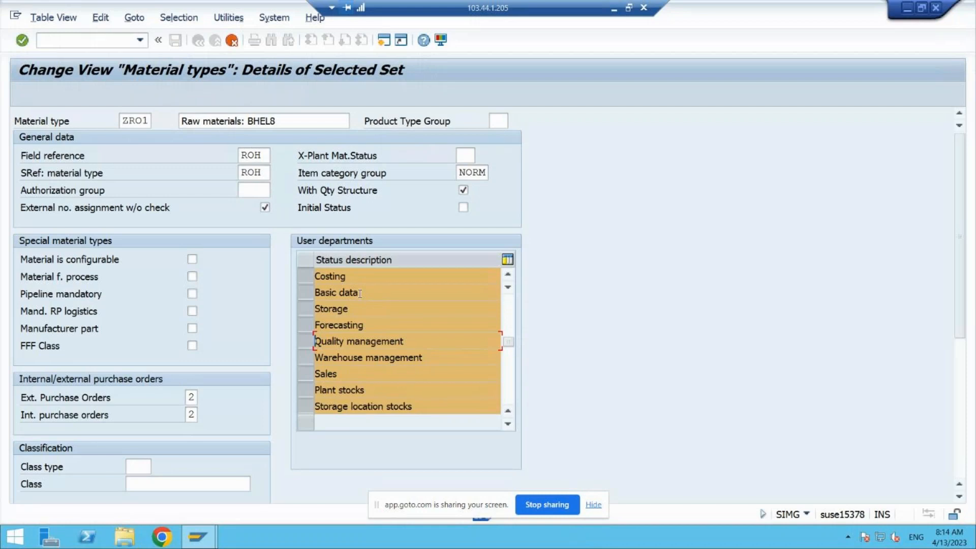
double_click(353, 278)
double_click(365, 325)
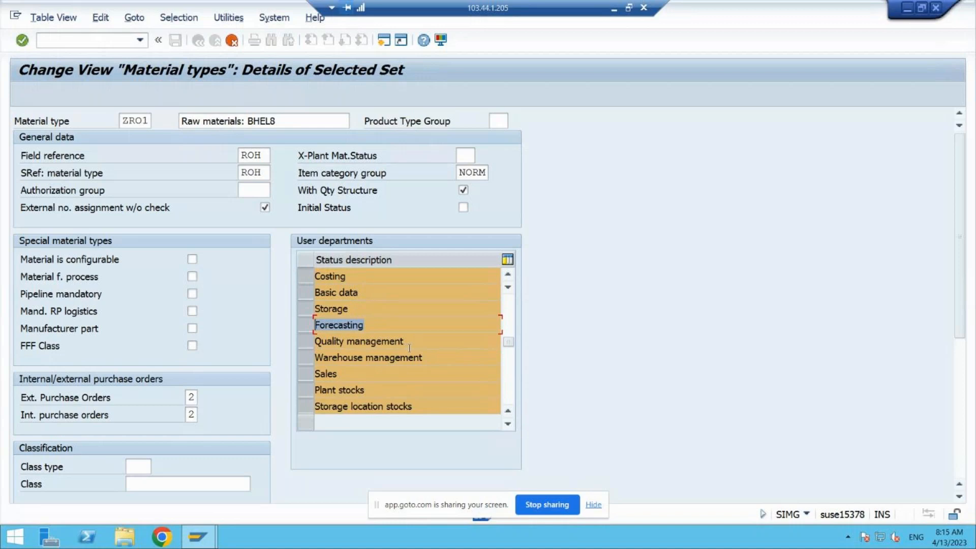
drag(416, 347, 316, 343)
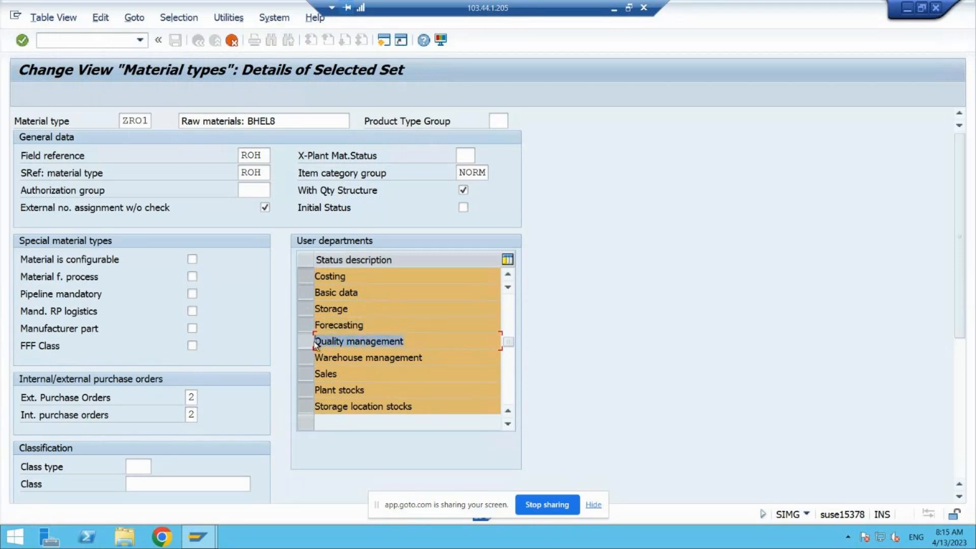
drag(421, 362, 316, 353)
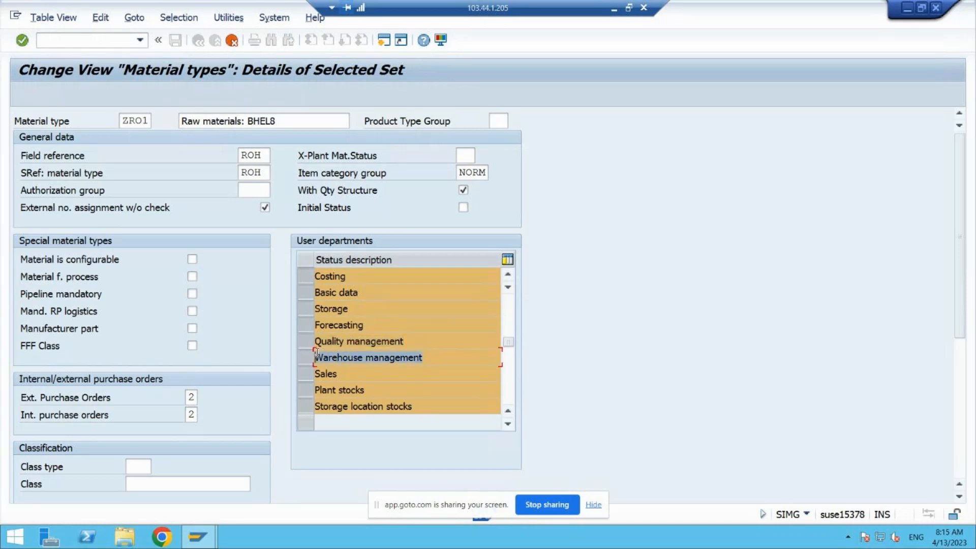
drag(354, 373, 310, 378)
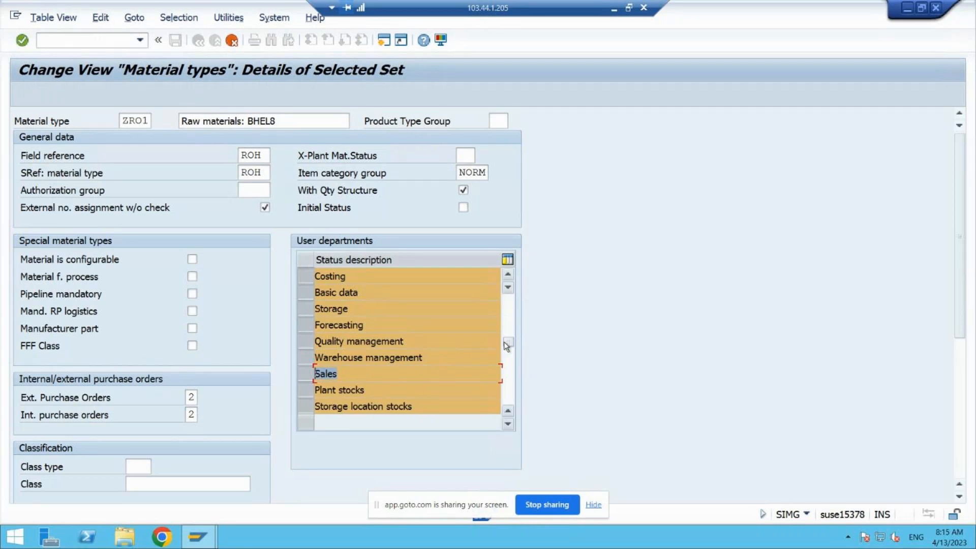
drag(508, 346, 504, 299)
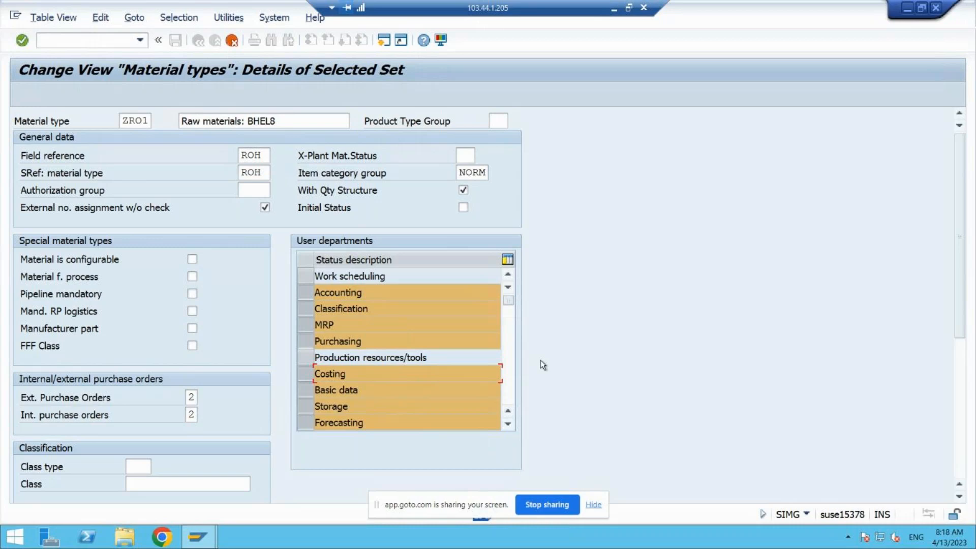
Try selecting Work scheduling and deselecting MRP in ZRO1's user departments, and reverse both changes
click(614, 9)
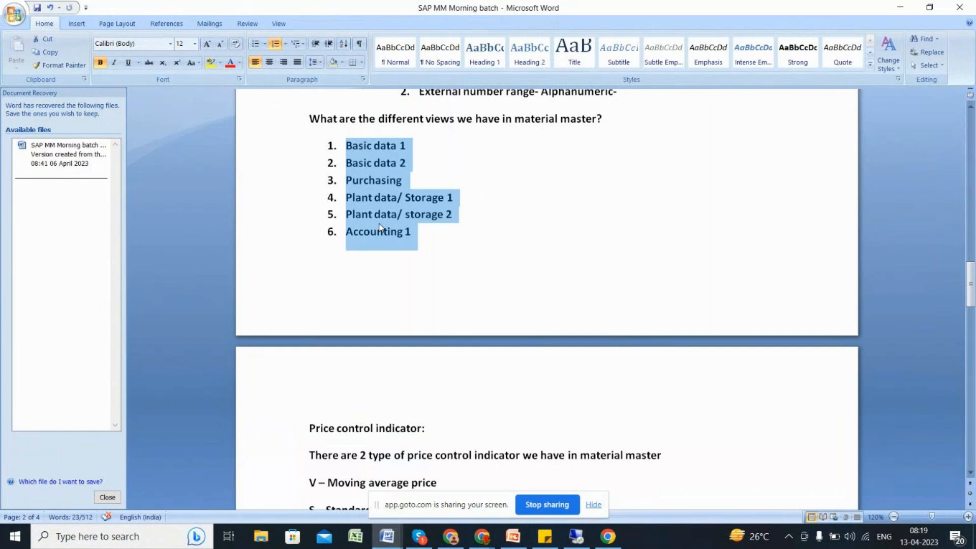
key(alt+Tab)
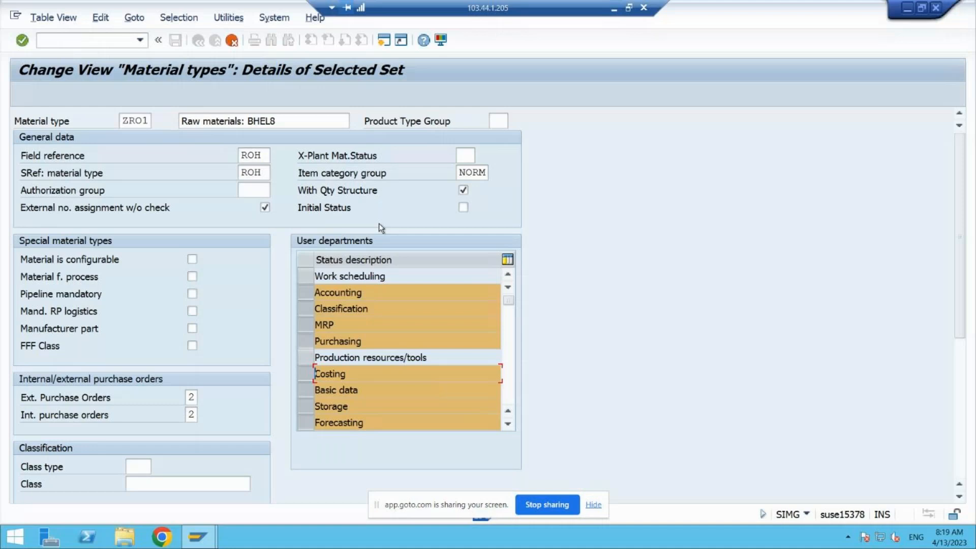
click(307, 275)
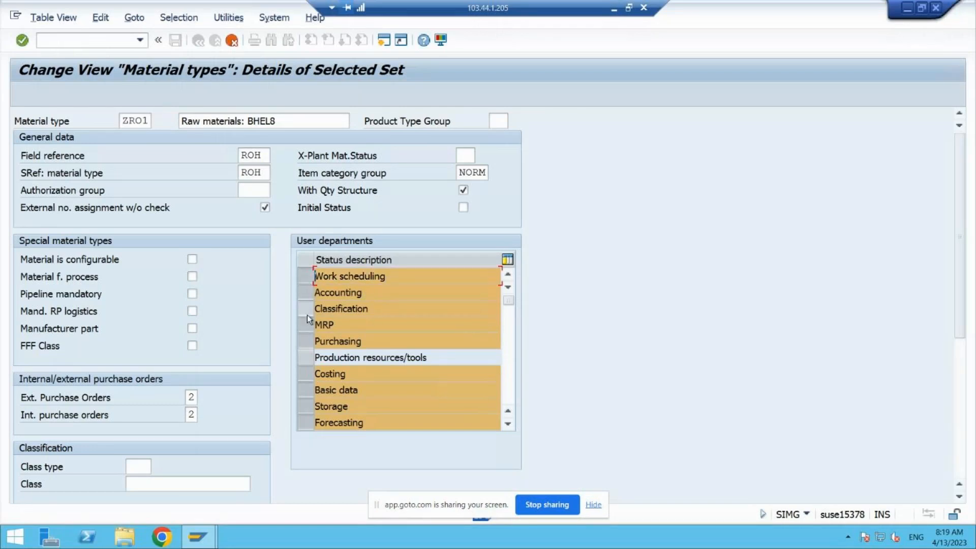
click(307, 328)
click(306, 276)
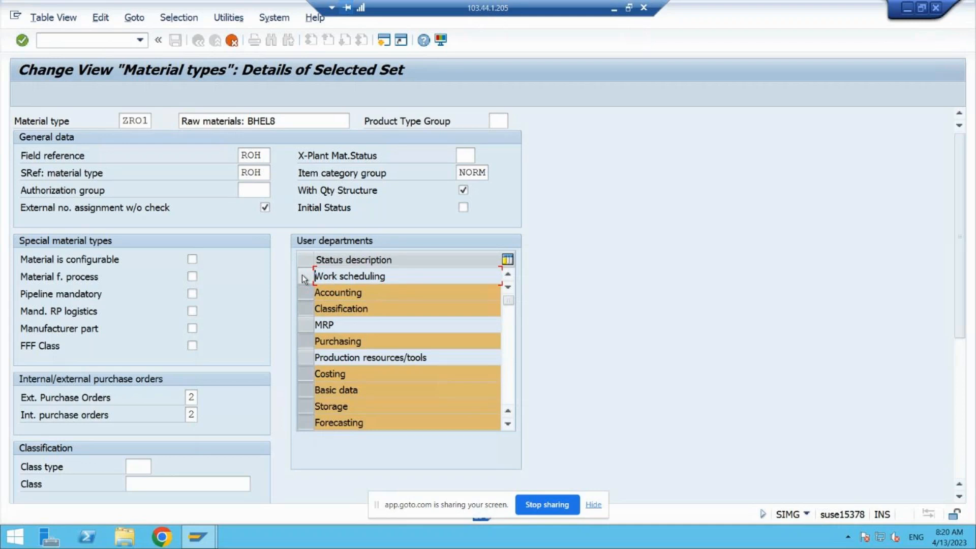
click(311, 326)
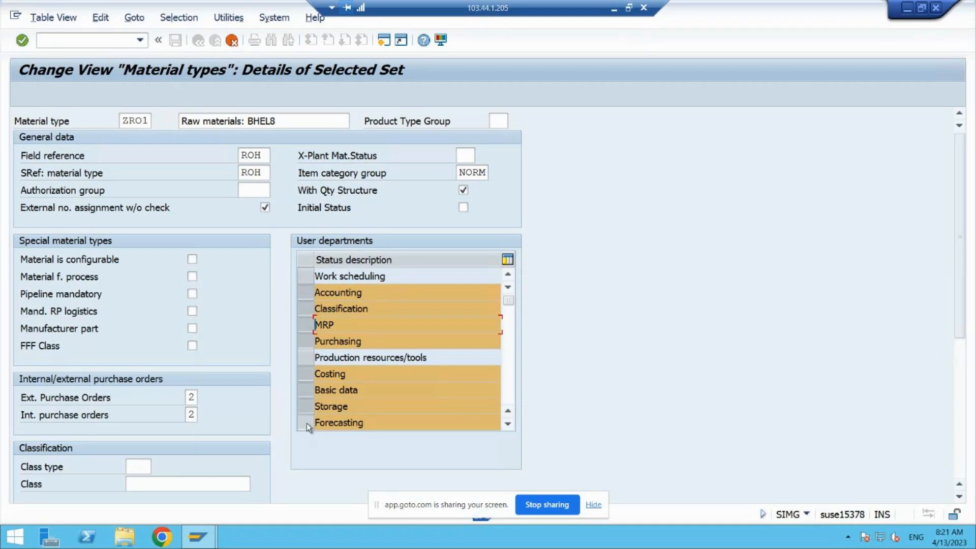
Review the remaining user departments of ZRO1, highlighting Quality management, Sales, Storage location stocks and Warehouse management
click(508, 424)
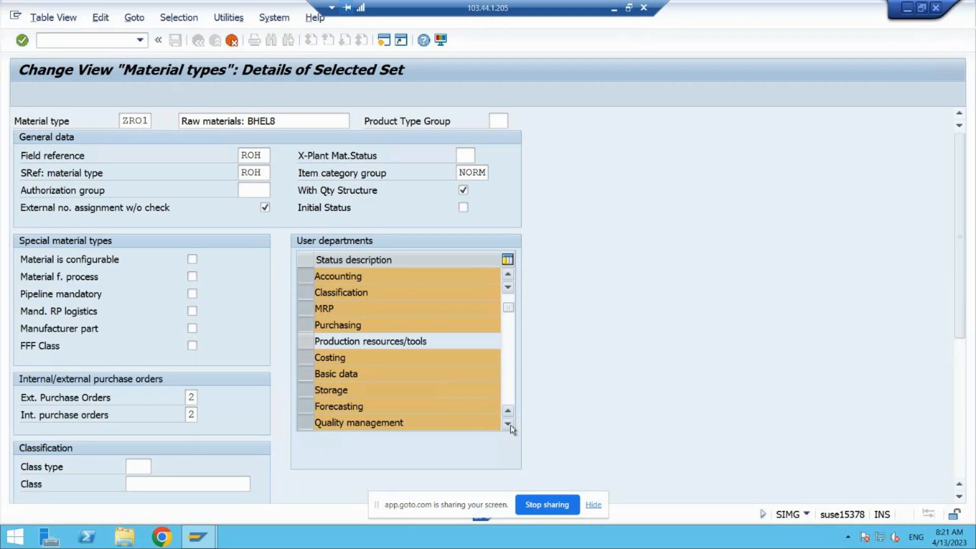
click(508, 424)
click(508, 424)
click(507, 424)
click(508, 424)
click(508, 424)
click(508, 424)
click(508, 424)
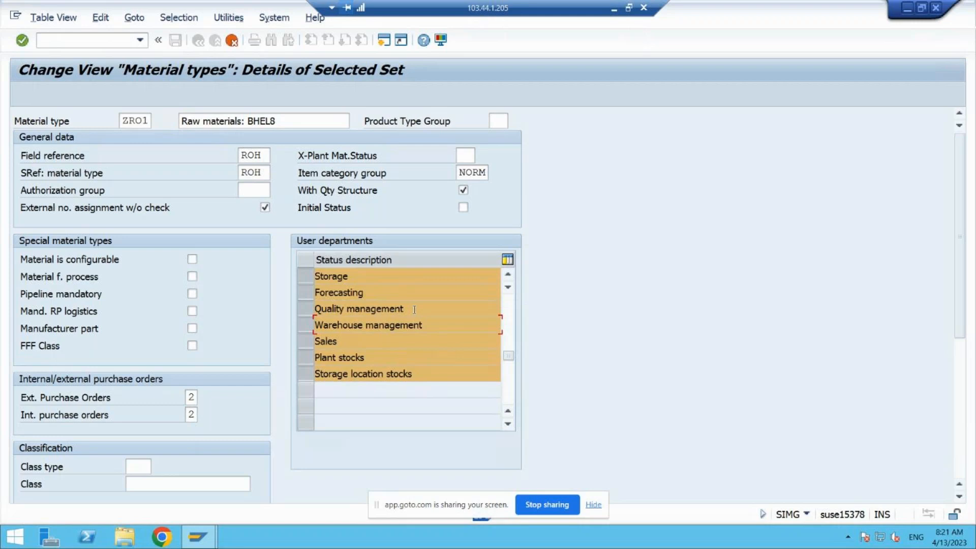
drag(414, 310, 315, 309)
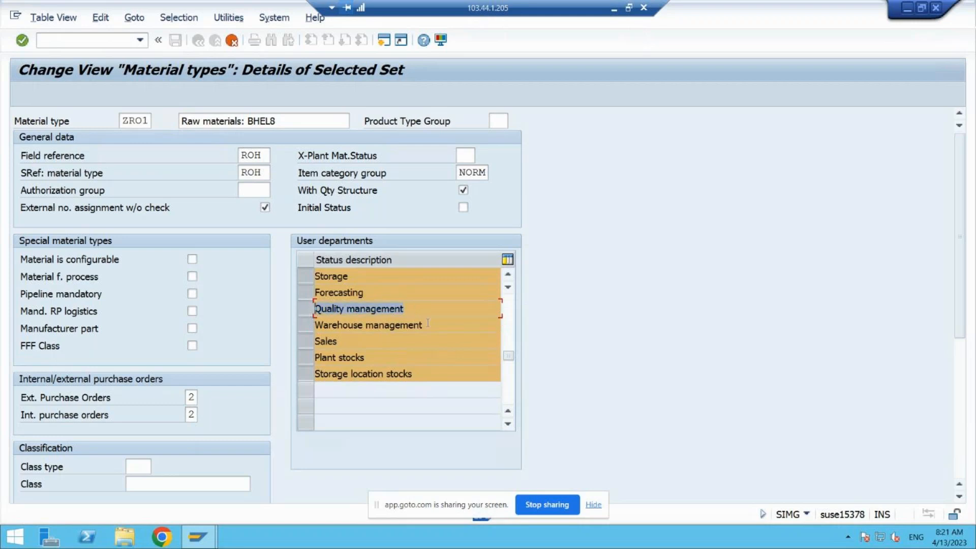
drag(436, 325, 306, 342)
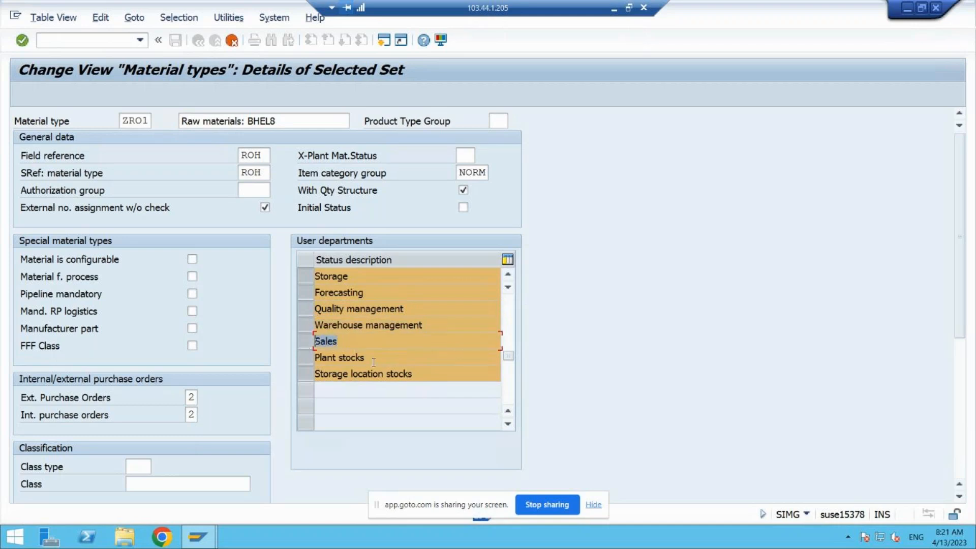
drag(431, 374, 276, 366)
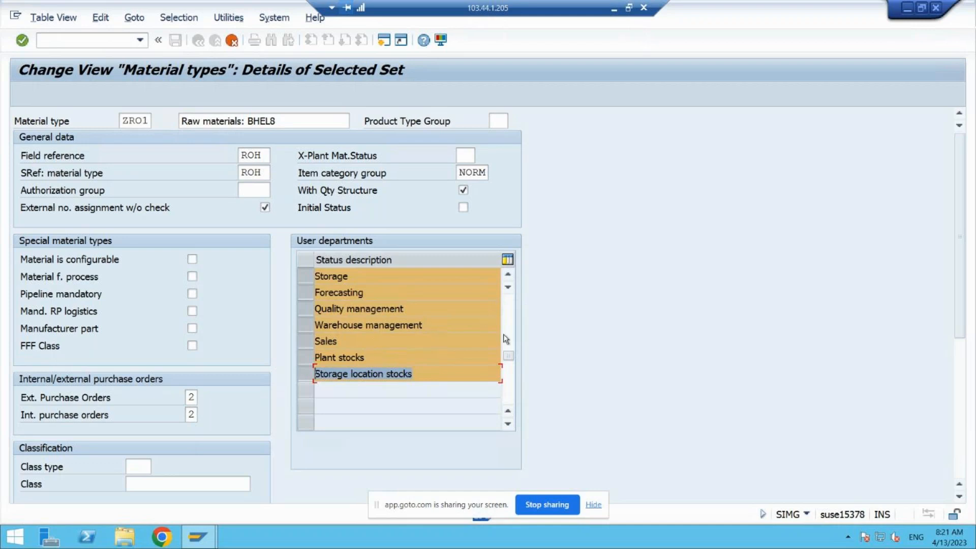
click(508, 277)
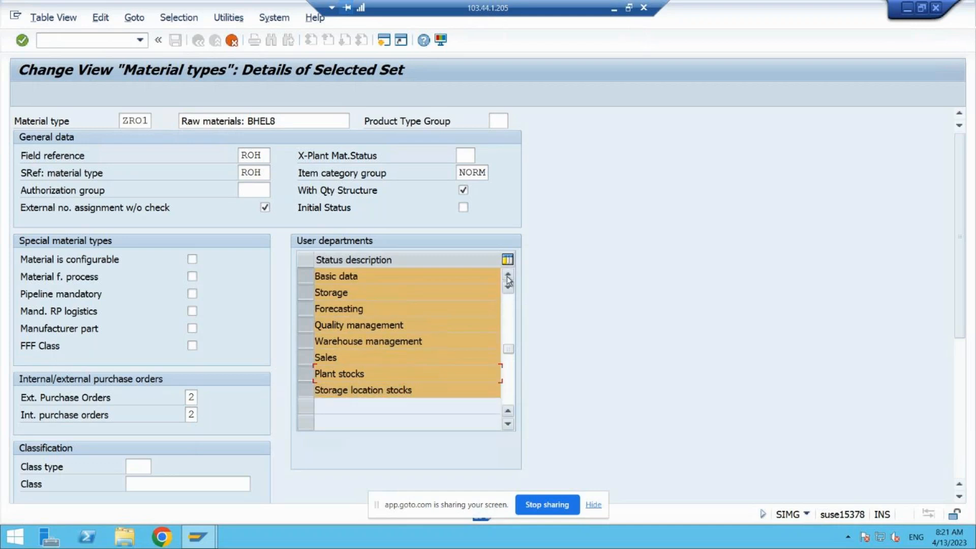
click(507, 277)
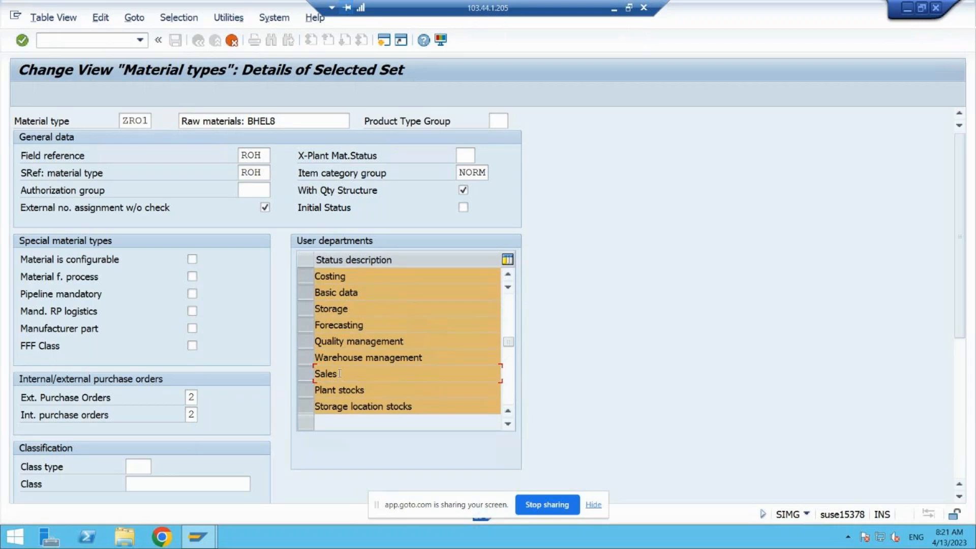
drag(423, 358, 323, 352)
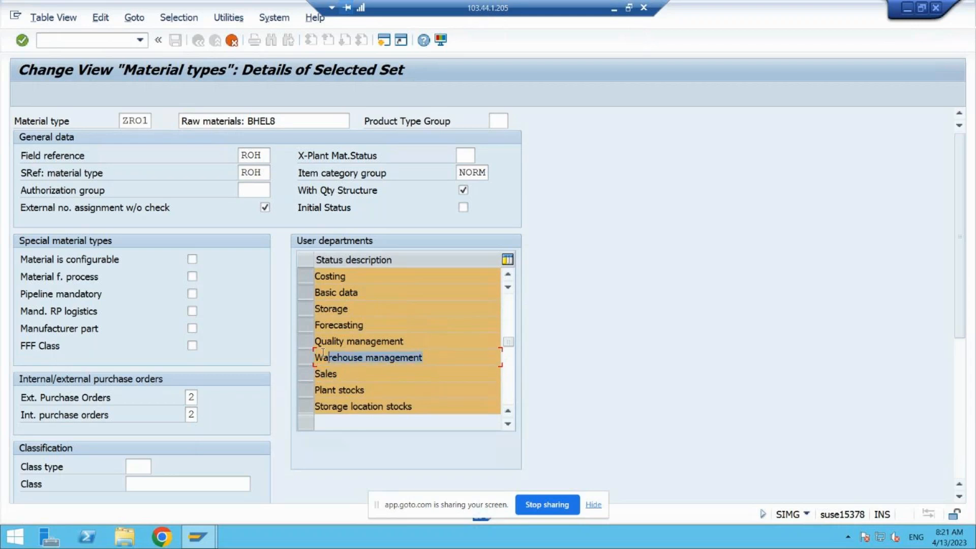
Review ZRO1's user departments again, highlighting Quality management, Forecasting, Costing, Purchasing, Classification and Accounting
drag(407, 341, 293, 343)
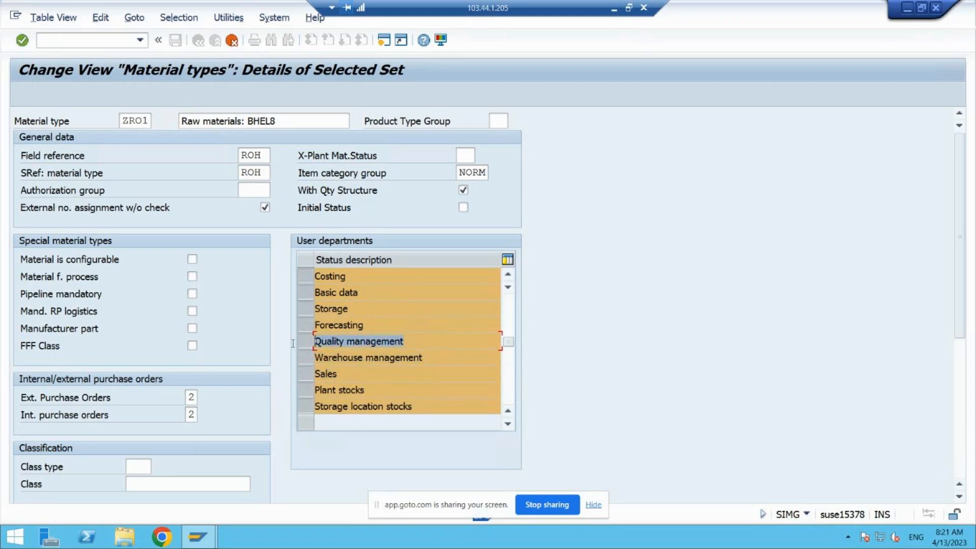
drag(384, 324, 300, 325)
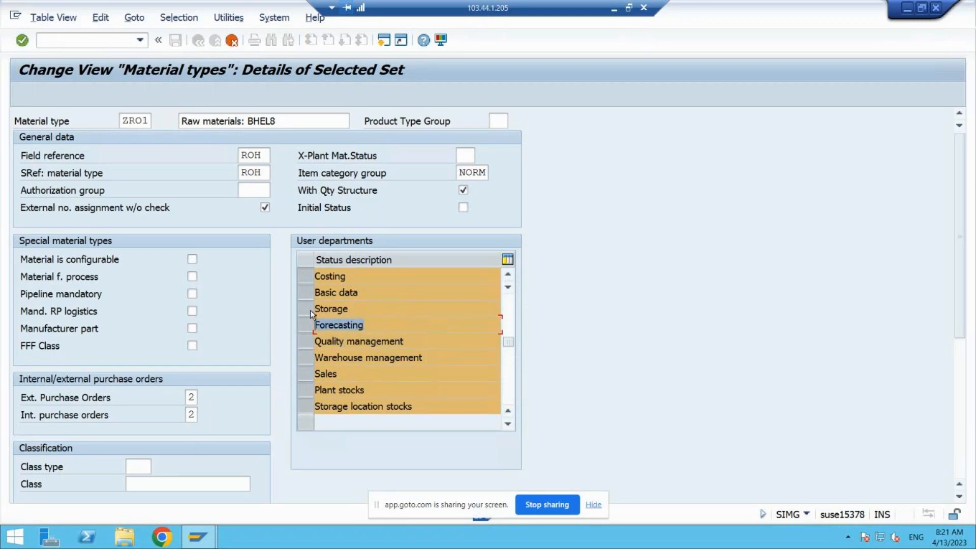
drag(364, 276, 290, 288)
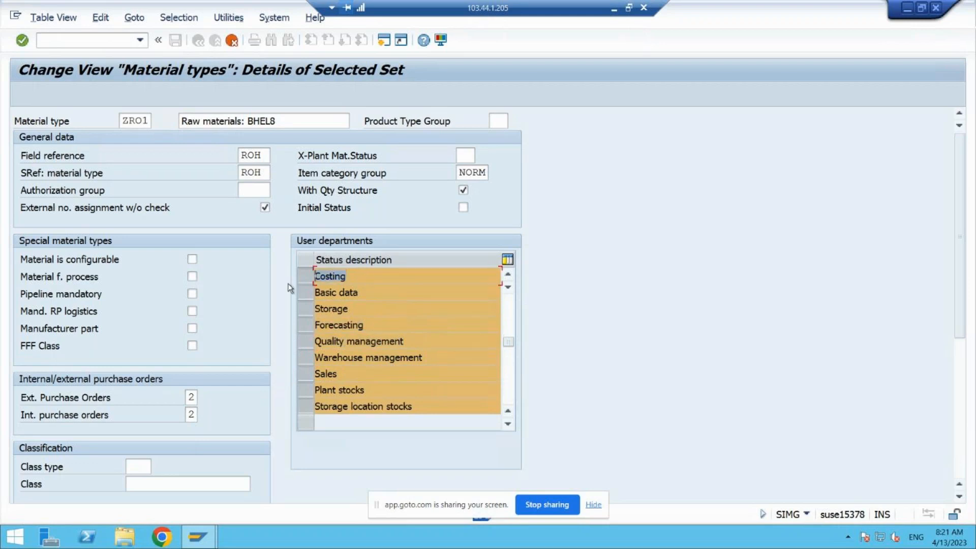
click(508, 277)
double_click(509, 277)
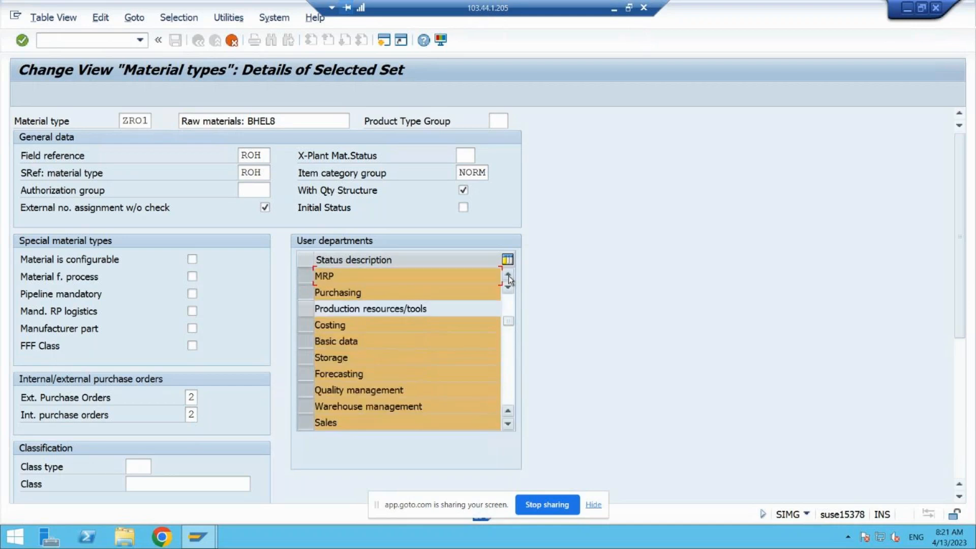
click(508, 275)
click(508, 275)
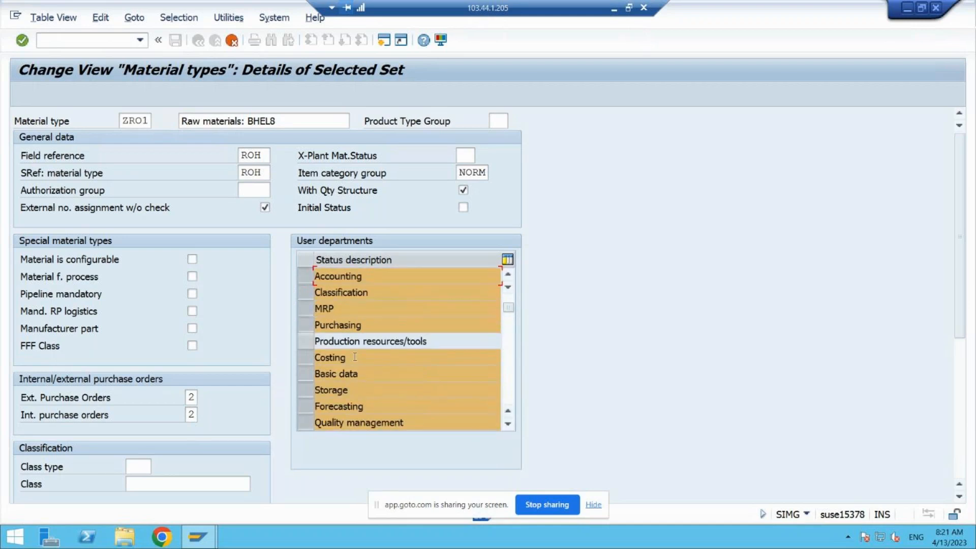
drag(372, 324, 298, 312)
drag(384, 291, 314, 293)
drag(385, 275, 272, 294)
click(507, 277)
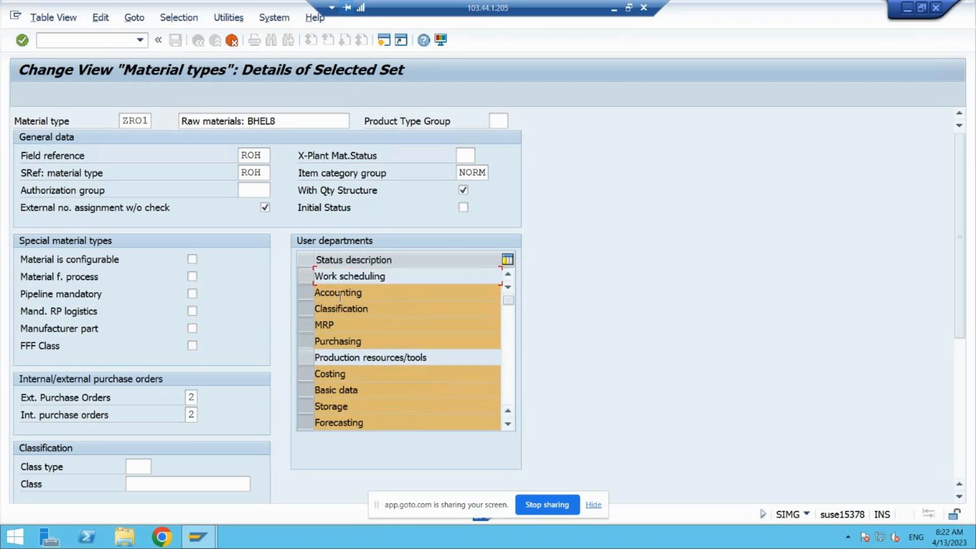
Switch to the Word notes and highlight Accounting 1 in the list of material master views
click(613, 11)
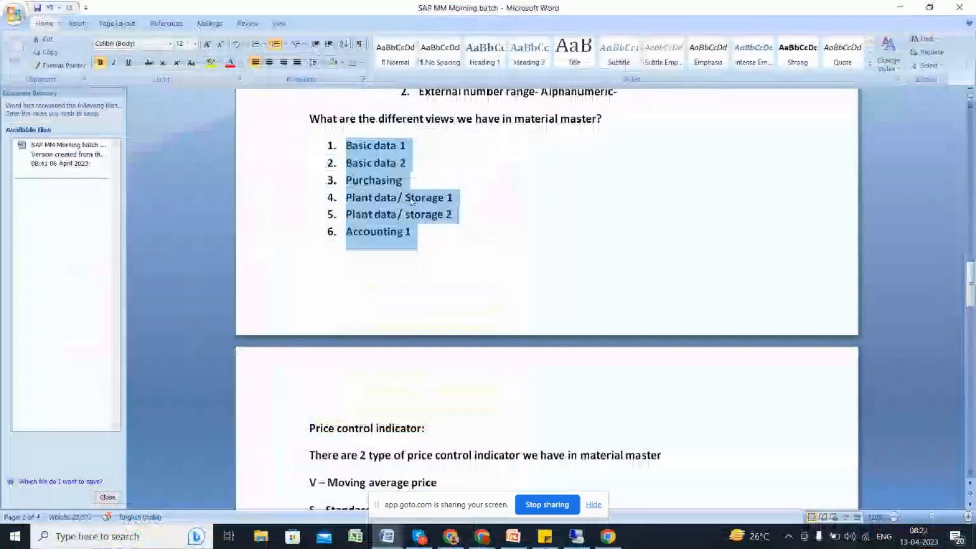
click(417, 235)
drag(418, 235, 327, 242)
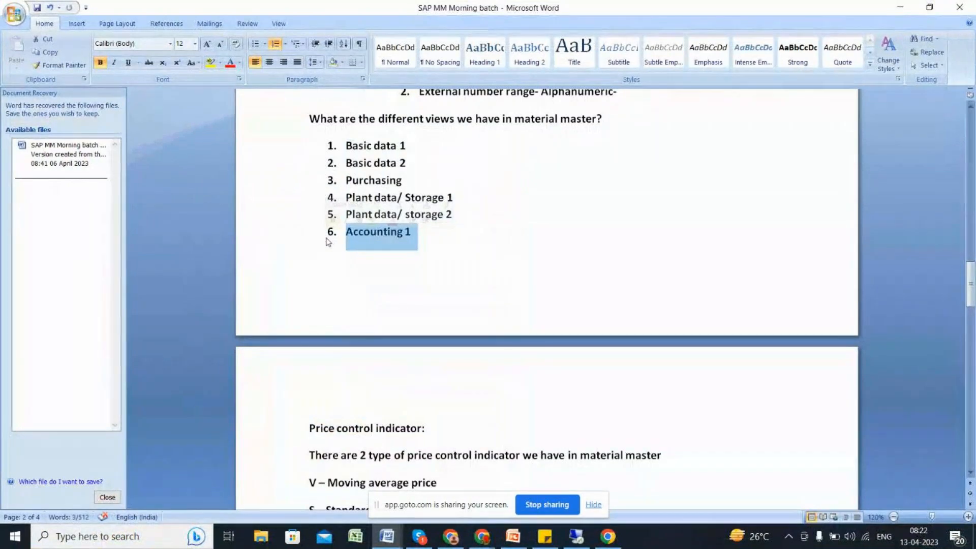
click(415, 233)
drag(415, 234, 352, 234)
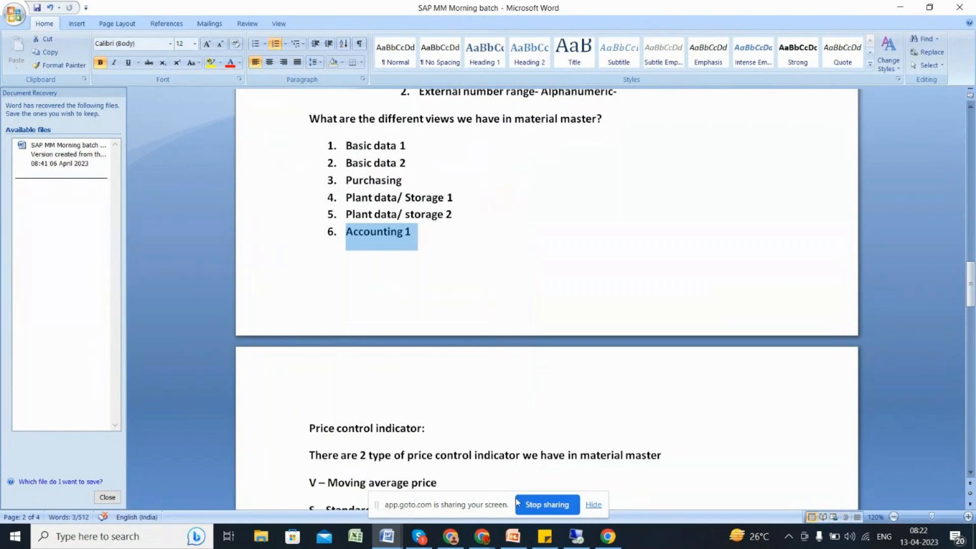
Return to the SAP session and examine ZRO1's description, valuation and quantity/value updating settings
click(578, 542)
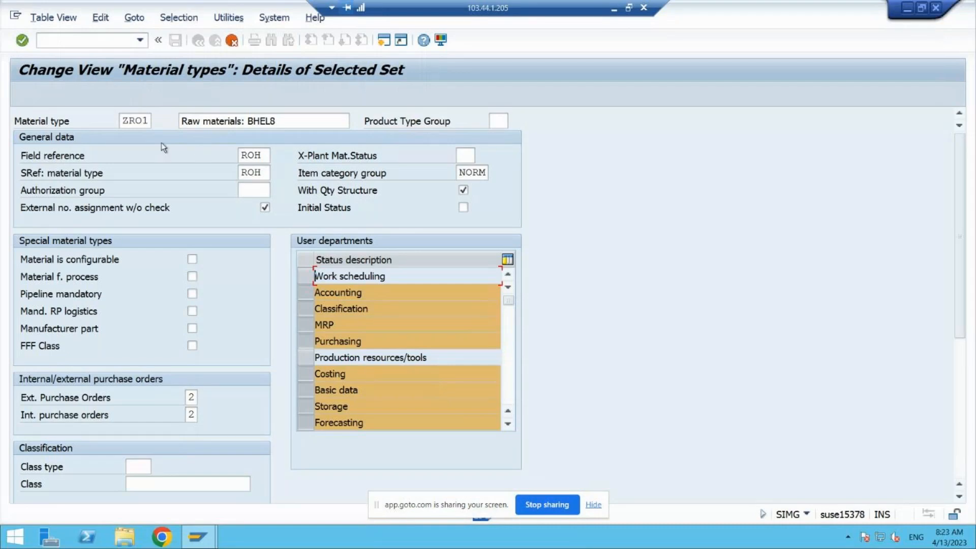
click(147, 121)
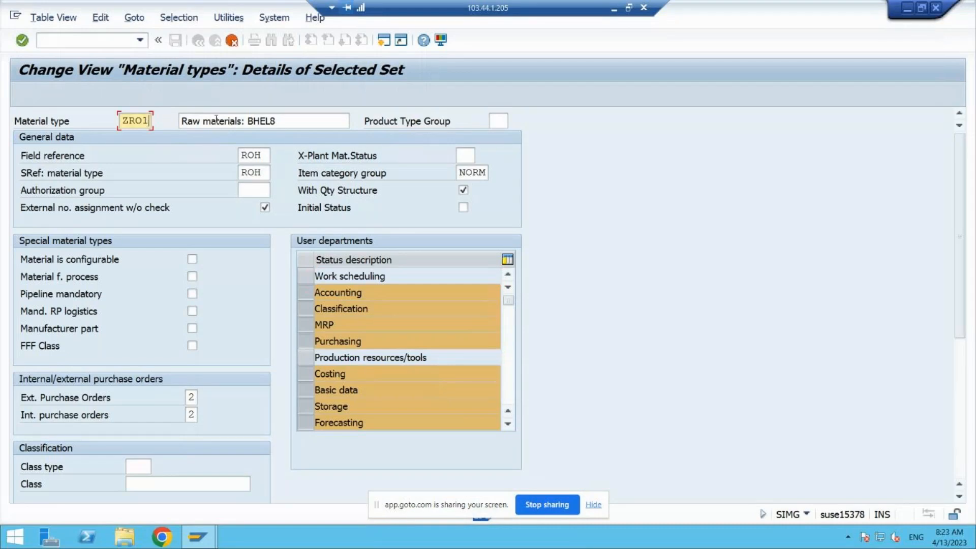
click(285, 121)
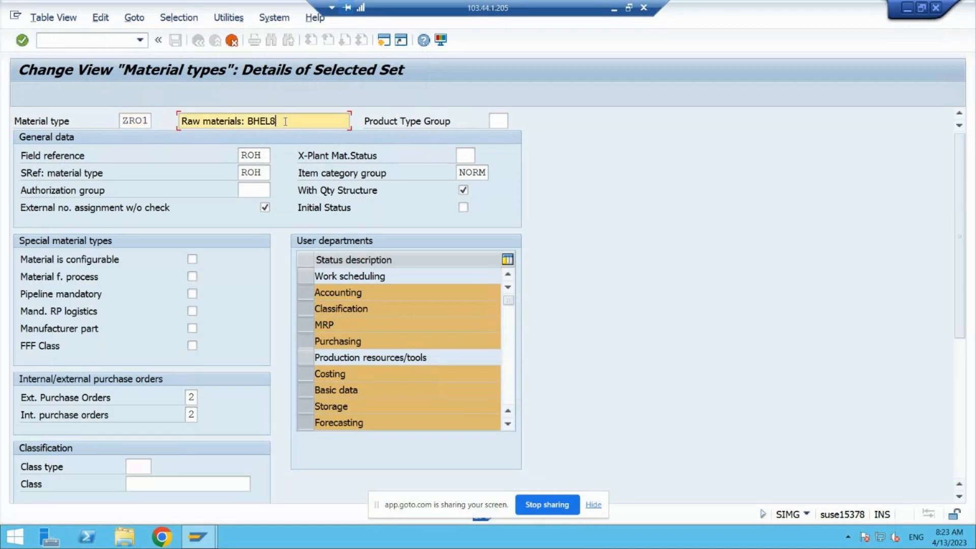
drag(958, 165, 970, 312)
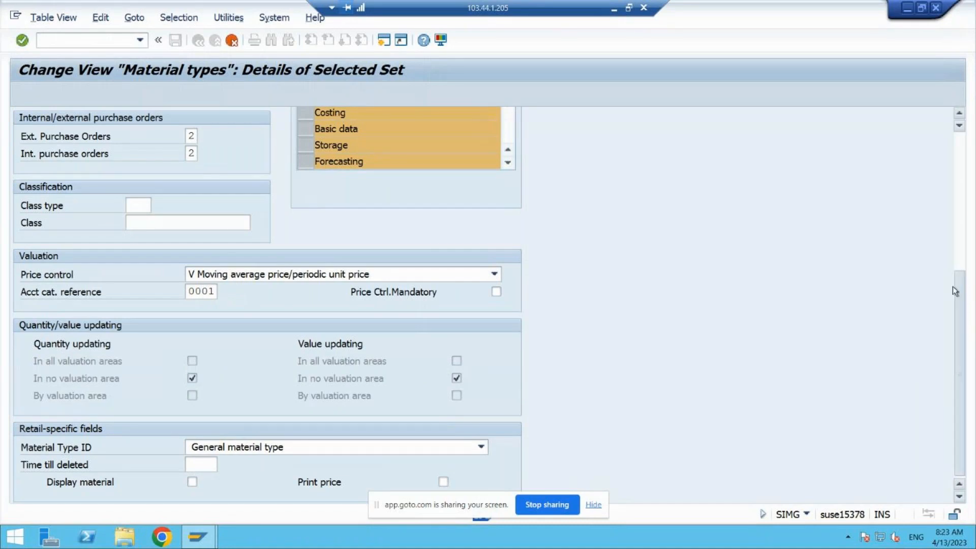
scroll(947, 225, up, 10)
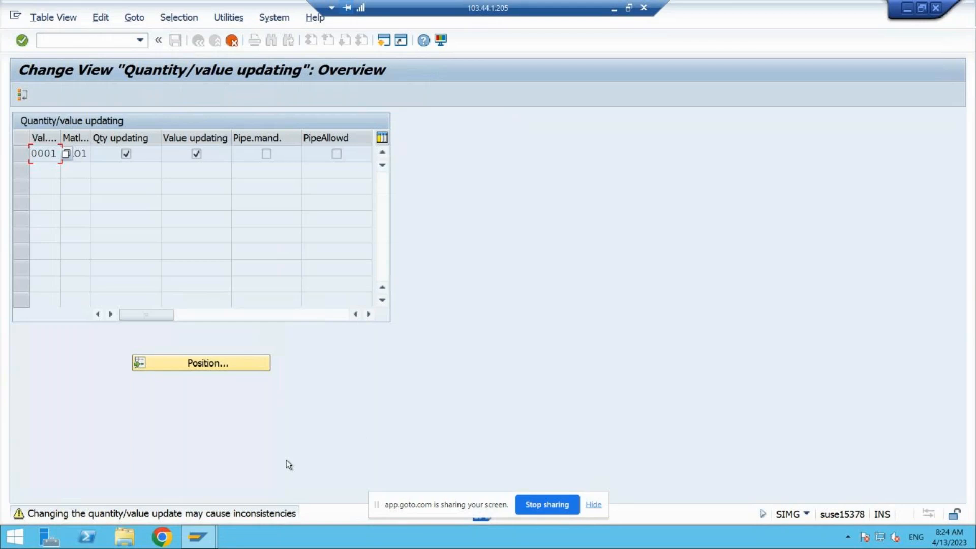
Confirm copying material type ZRO1 together with its dependent quantity/value updating entries, and dismiss the copy information
key(Return)
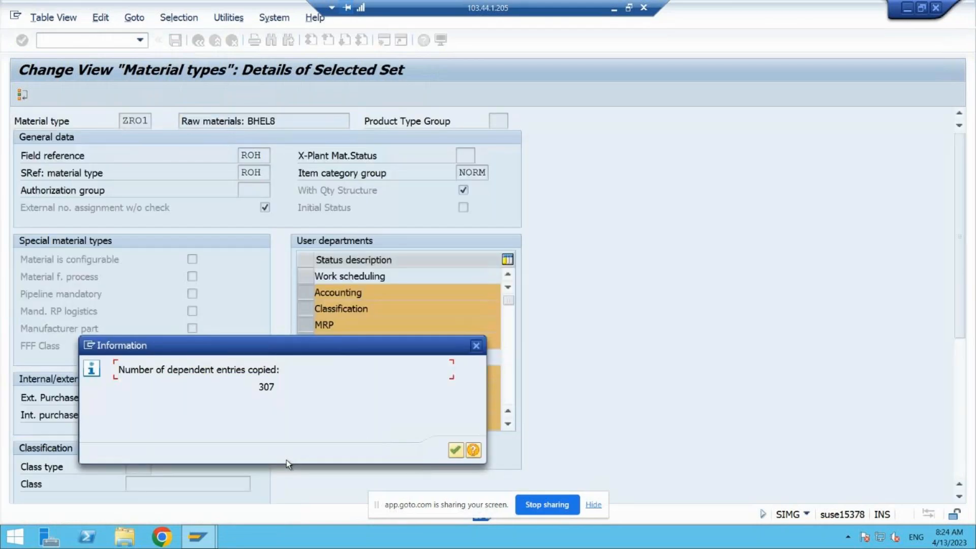
drag(290, 353, 285, 245)
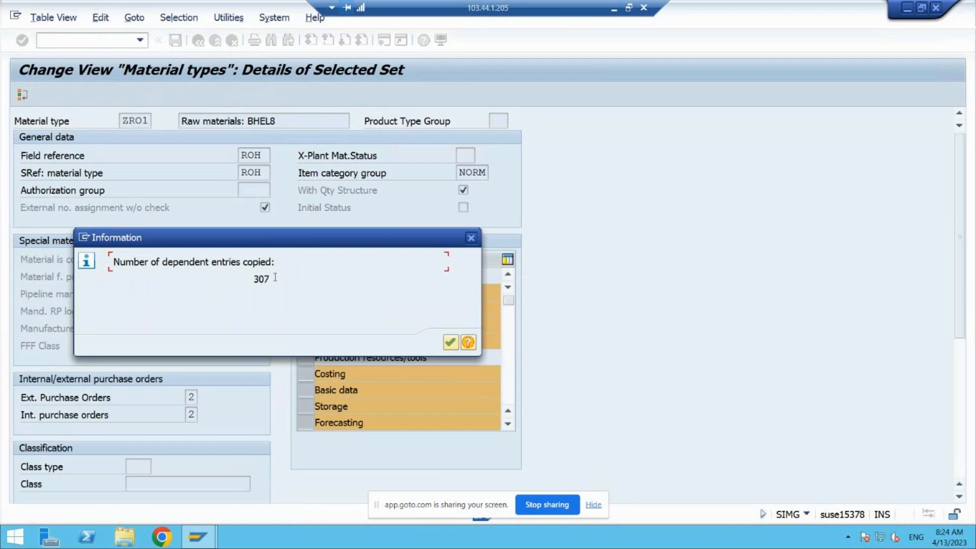
mouse_move(275, 281)
mouse_down()
mouse_move(116, 254)
mouse_move(232, 252)
mouse_move(286, 273)
mouse_up()
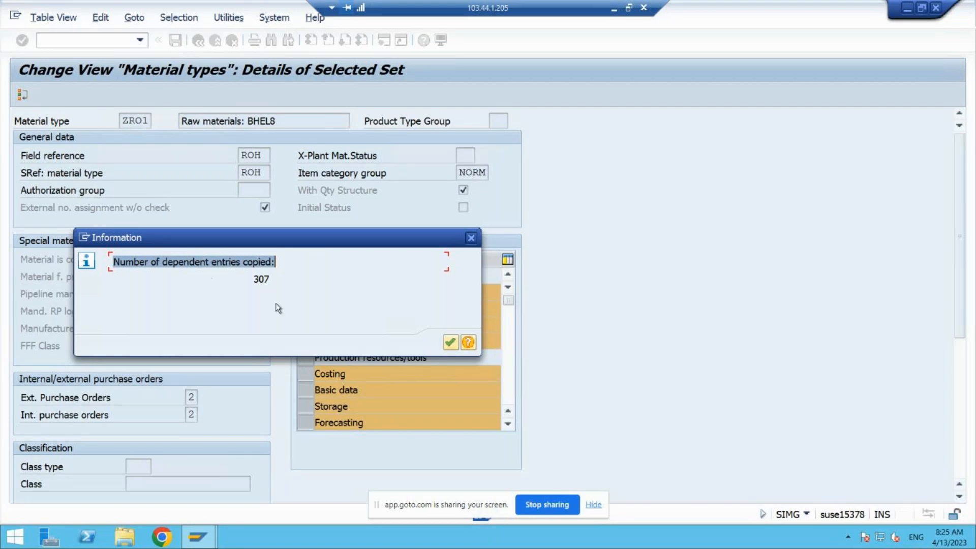
click(451, 343)
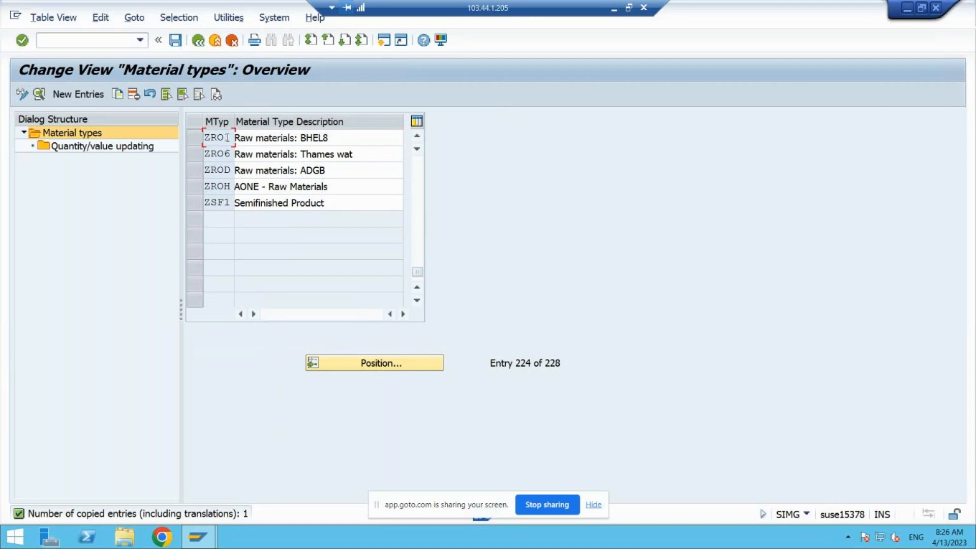
Select material type ZRO1 in the overview and open its quantity/value updating settings
click(200, 141)
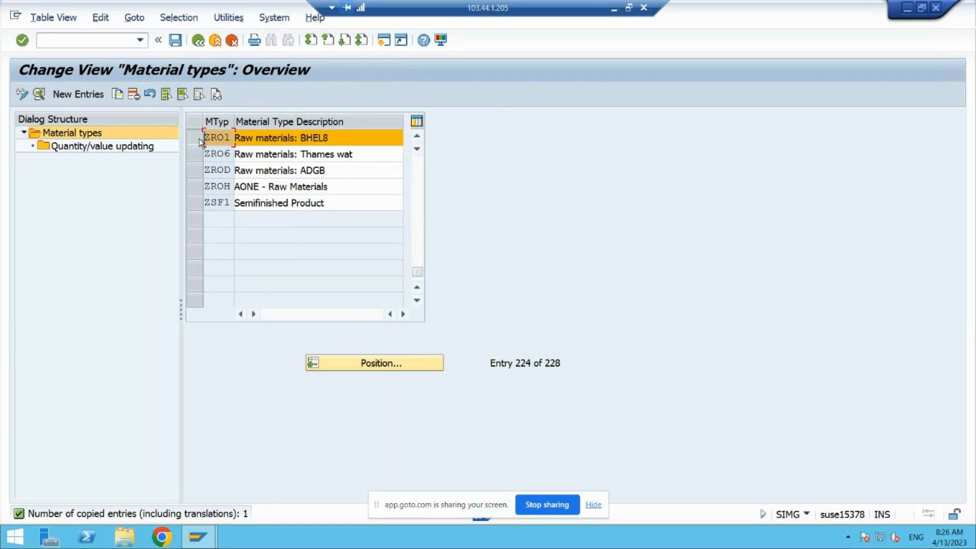
click(200, 141)
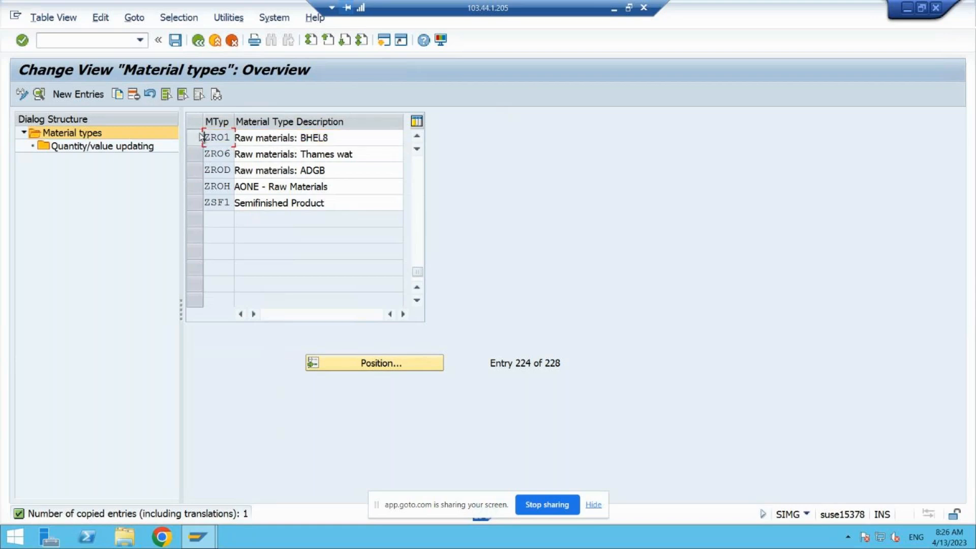
click(200, 141)
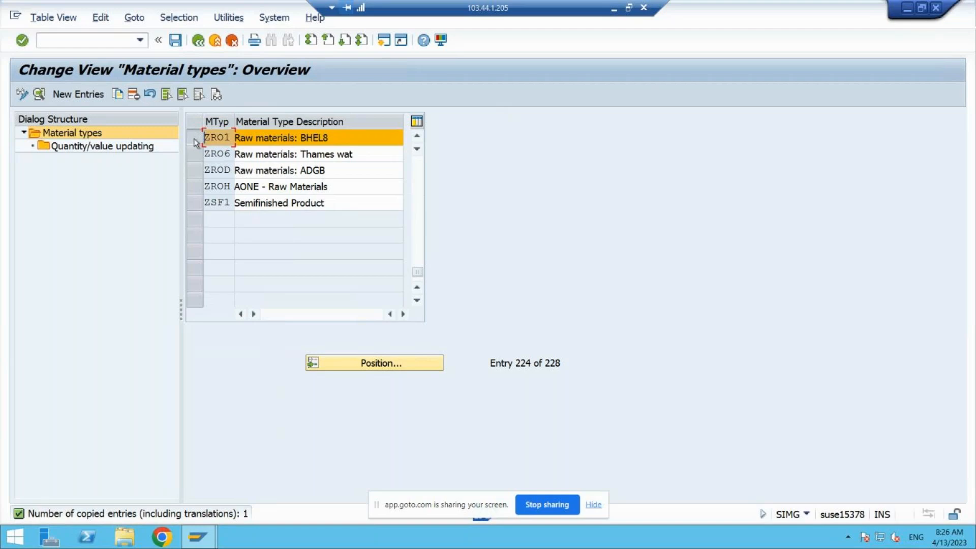
click(120, 151)
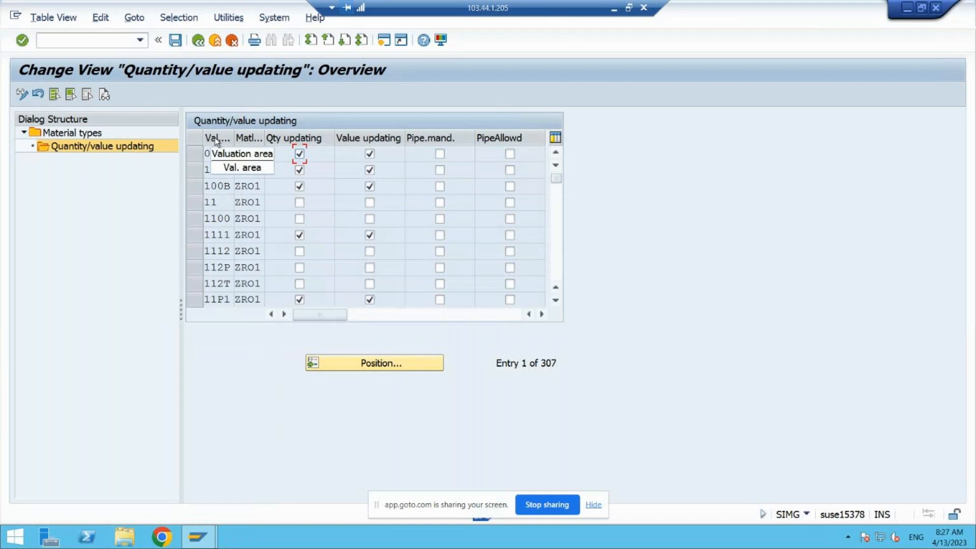
Switch to the Word notes and remove surplus blank lines between the material type configuration path and the Material group item
click(616, 11)
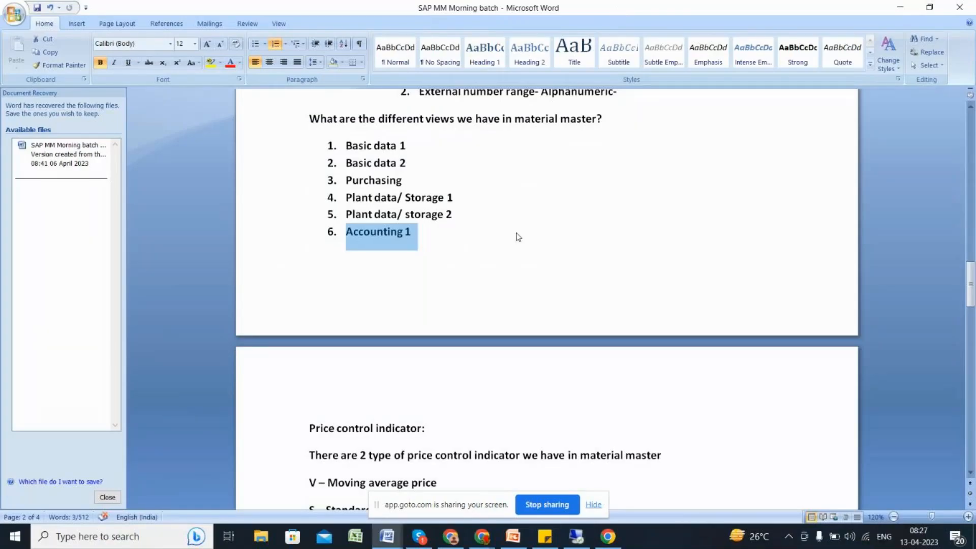
drag(971, 282, 972, 365)
click(378, 220)
scroll(378, 220, down, 3)
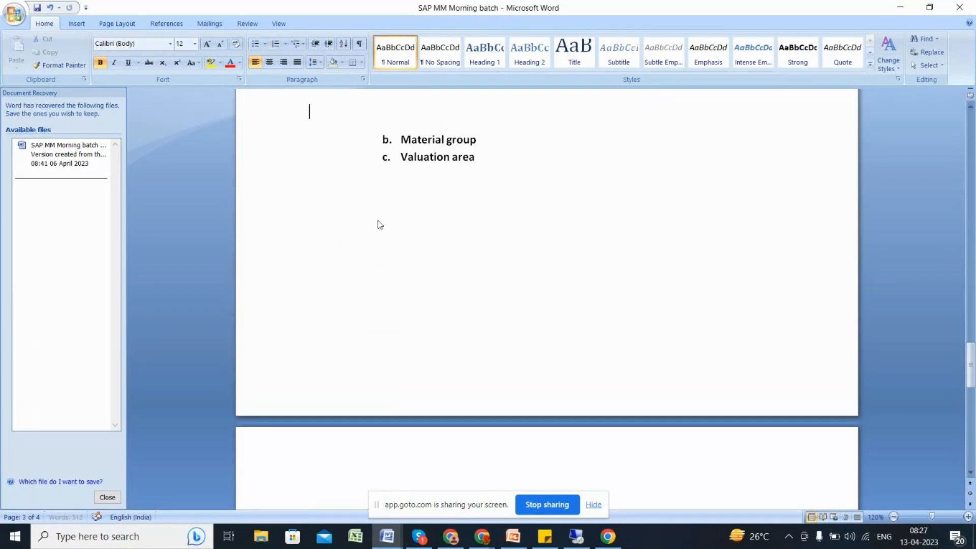
scroll(377, 224, up, 2)
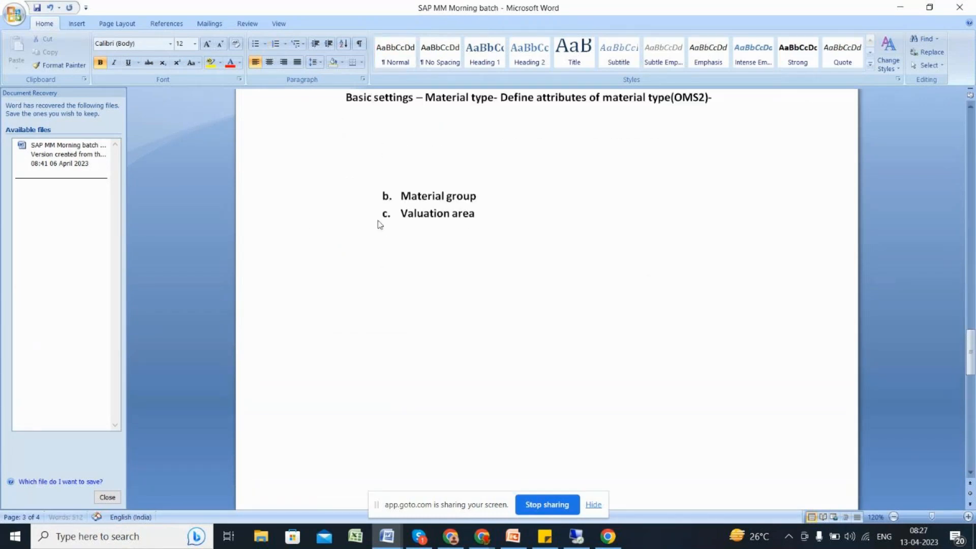
key(Down)
key(Down)
key(Down)
key(Down)
key(BackSpace)
key(BackSpace)
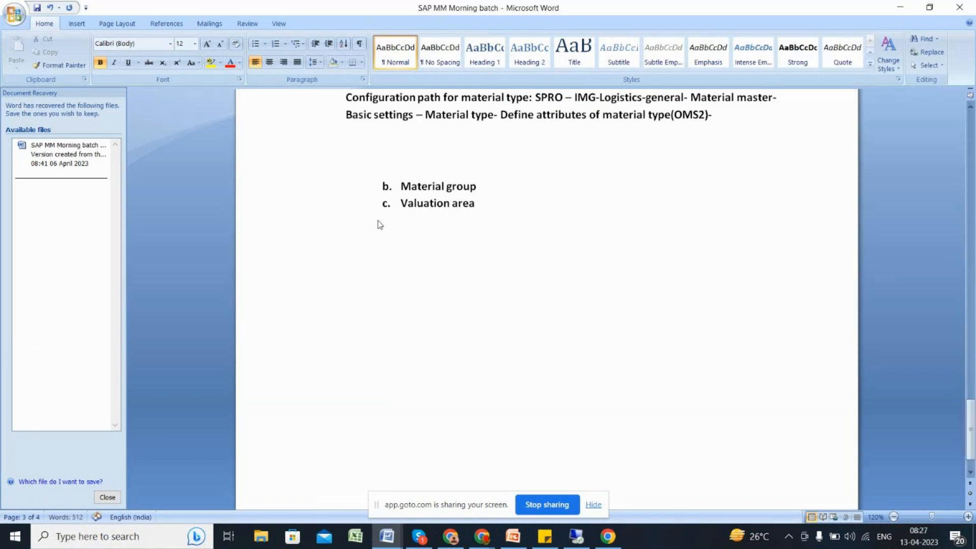
Extend the Valuation area item in the notes with "– Valuation area is a plant"
click(492, 186)
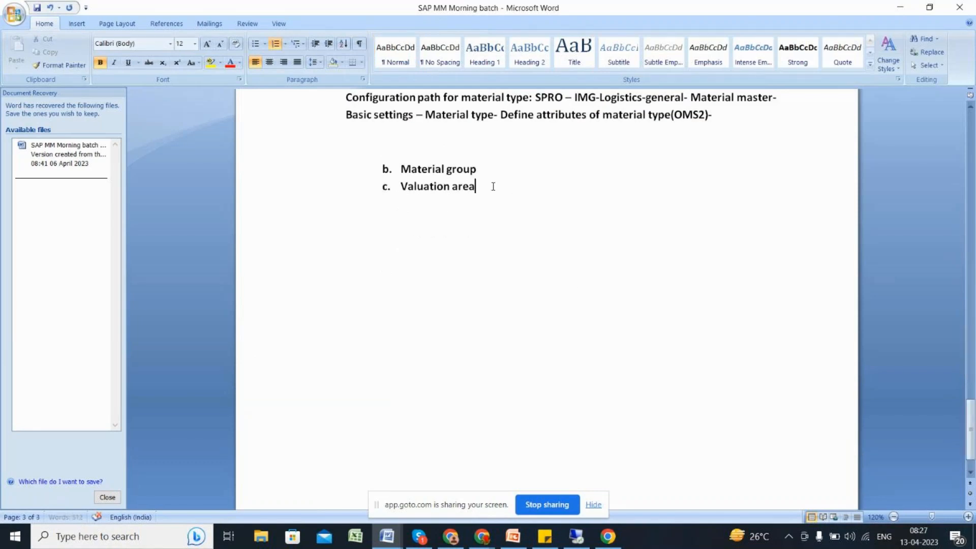
text(- )
text(Valuatio)
text(n area)
text( is a plant)
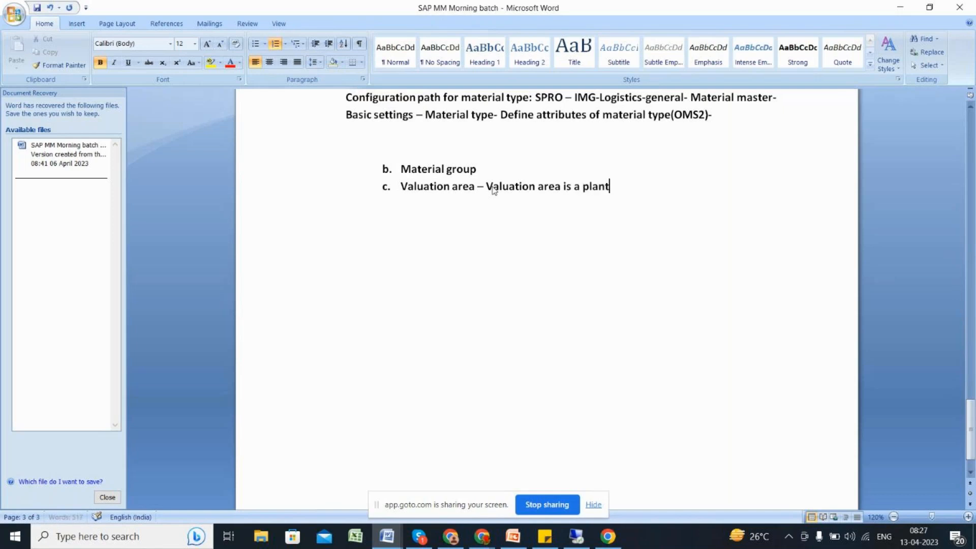
Return to the SAP session and position the quantity/value updating list at valuation area 77P1
click(578, 539)
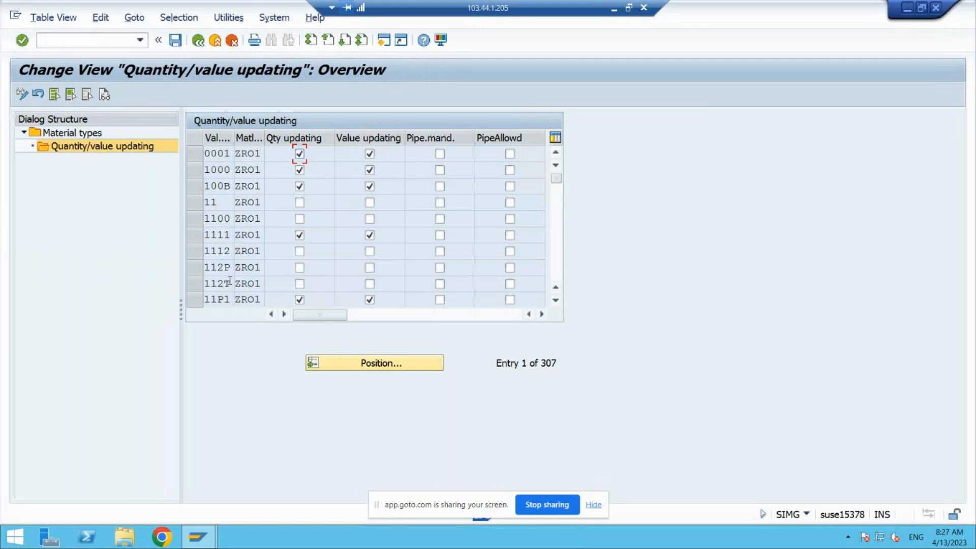
click(335, 362)
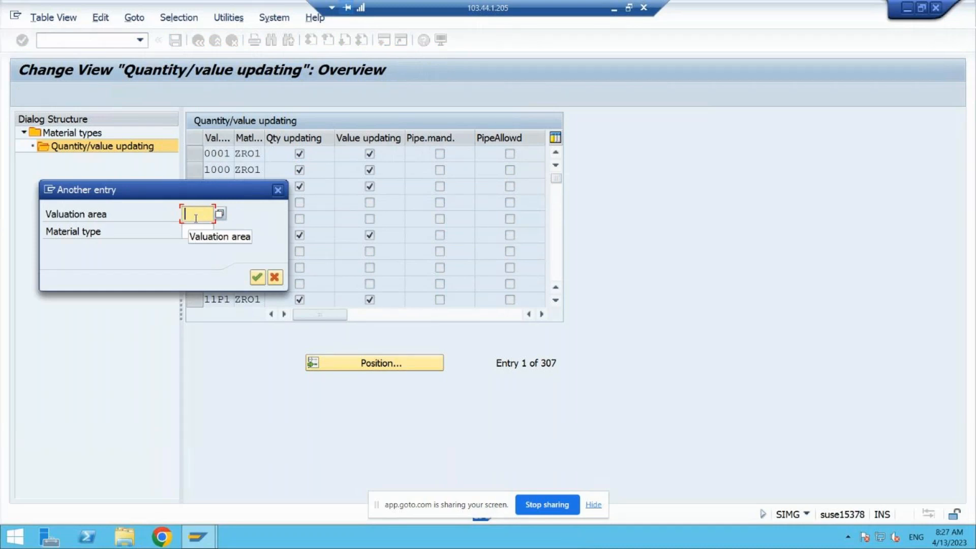
text(77p1)
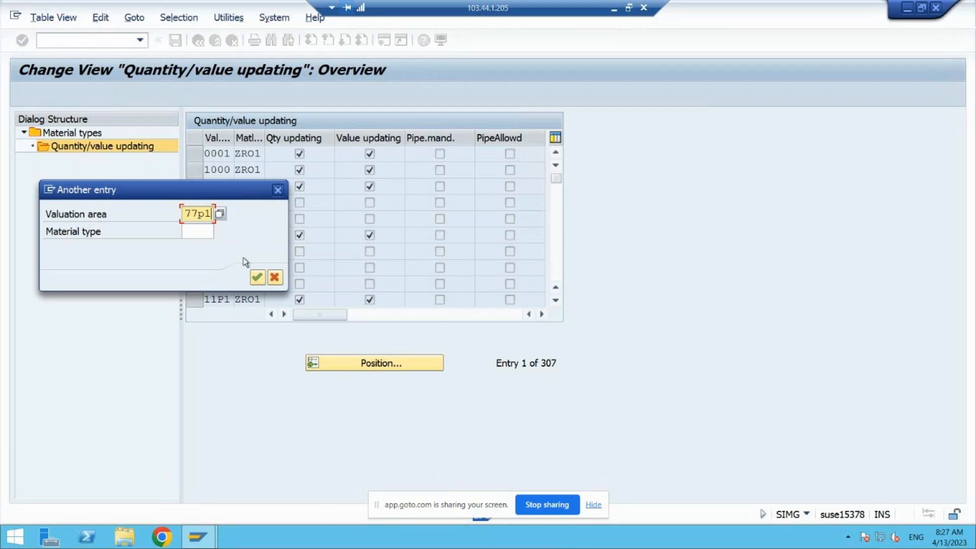
click(258, 277)
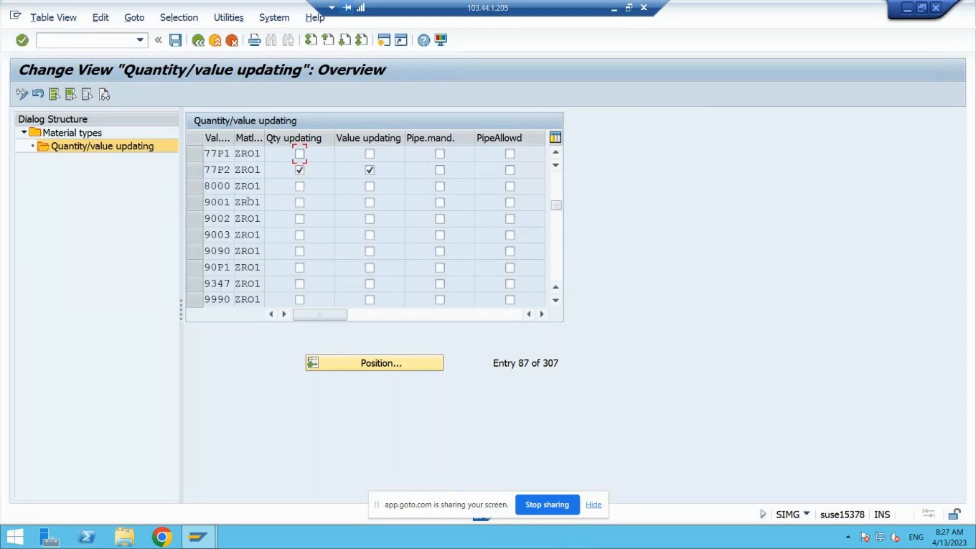
Enable quantity updating and value updating for valuation area 77P1 with ZRO1, and compare with the 77P2 entry
click(229, 153)
mouse_move(229, 153)
mouse_down()
mouse_move(203, 154)
mouse_move(243, 153)
mouse_up()
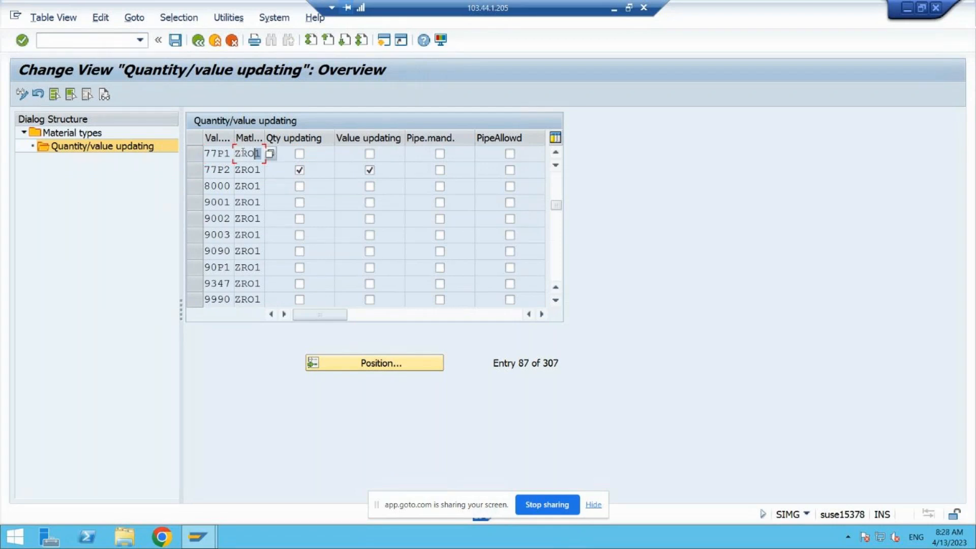
click(300, 154)
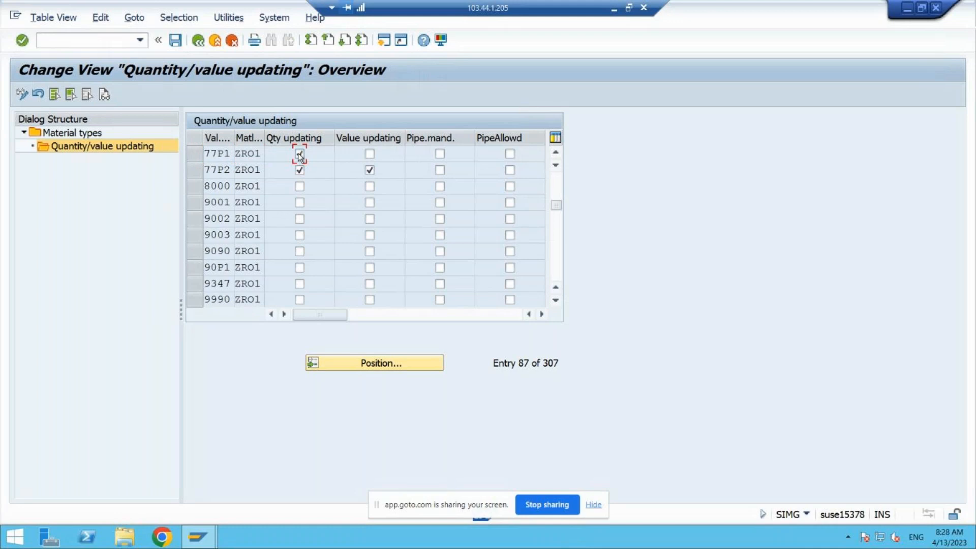
click(368, 157)
click(369, 157)
drag(205, 170, 232, 169)
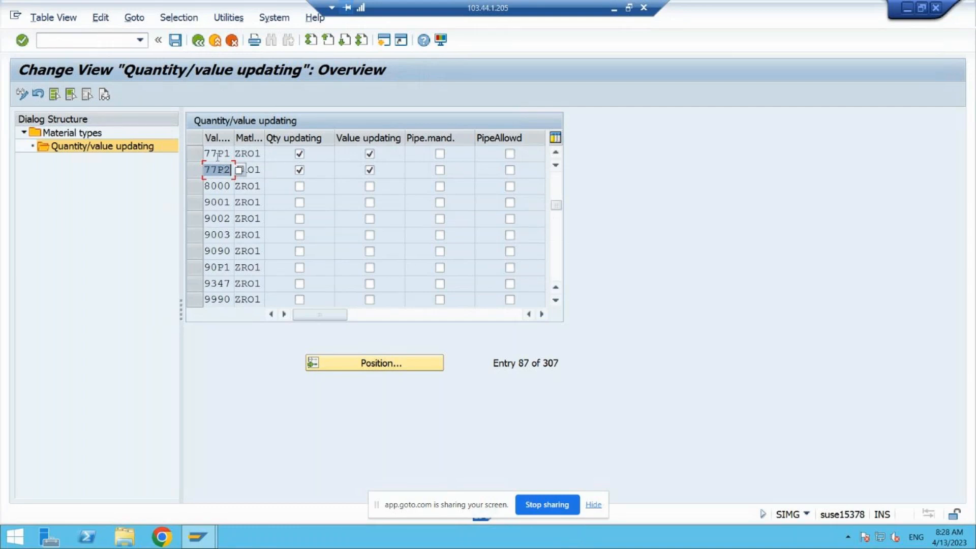
Save the ZRO1 quantity/value updating settings to a new customizing request with the short description "MM:MASTER DATA BHEL8"
click(213, 171)
click(178, 43)
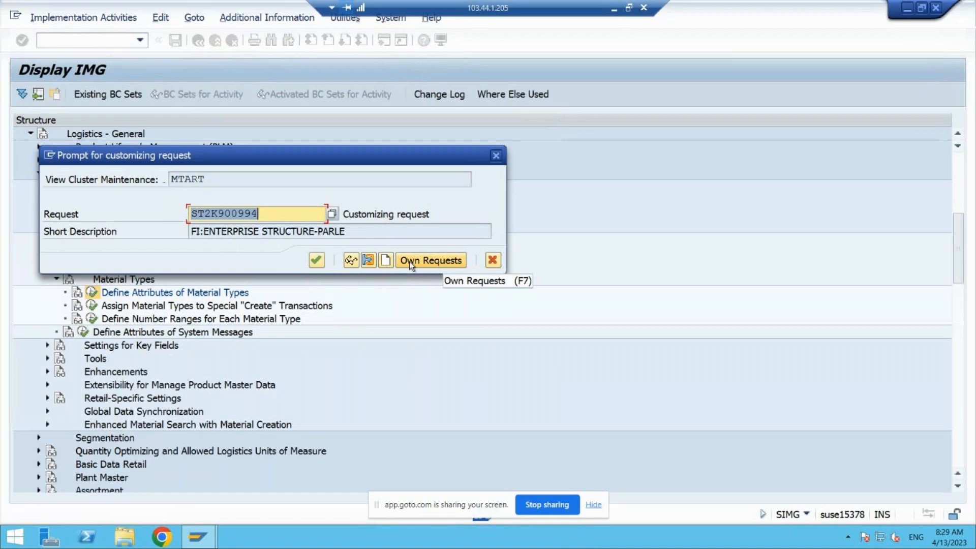
click(386, 261)
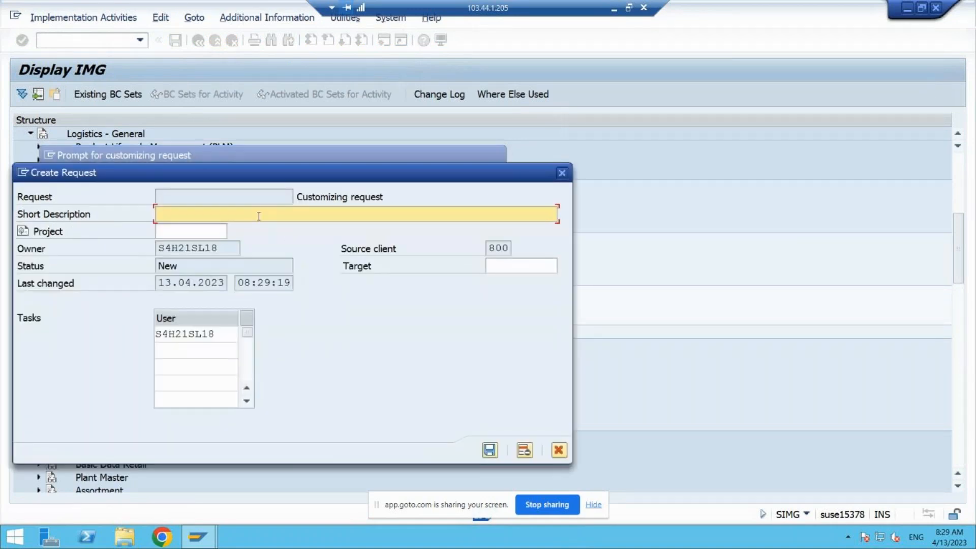
text(MM:MASTER DATA BHEL8)
click(491, 450)
click(316, 261)
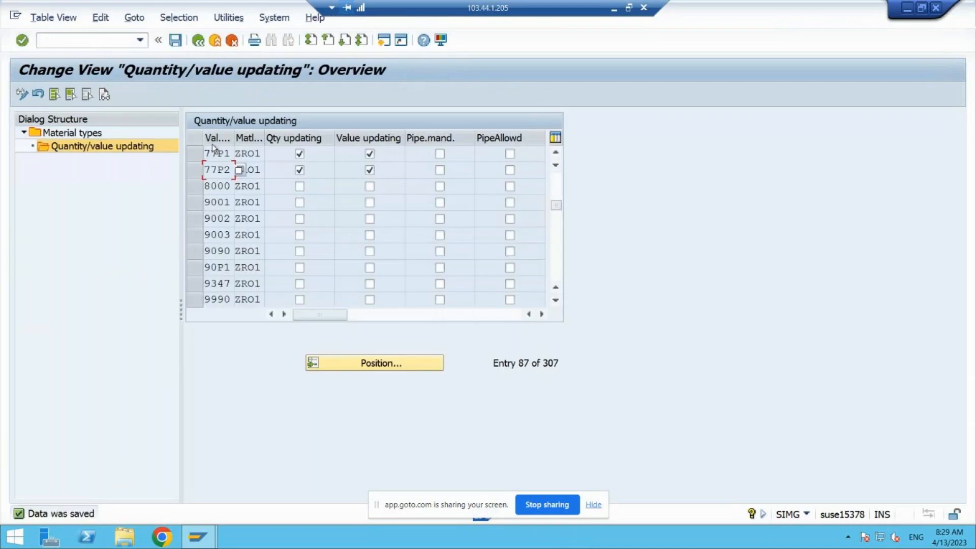
click(175, 41)
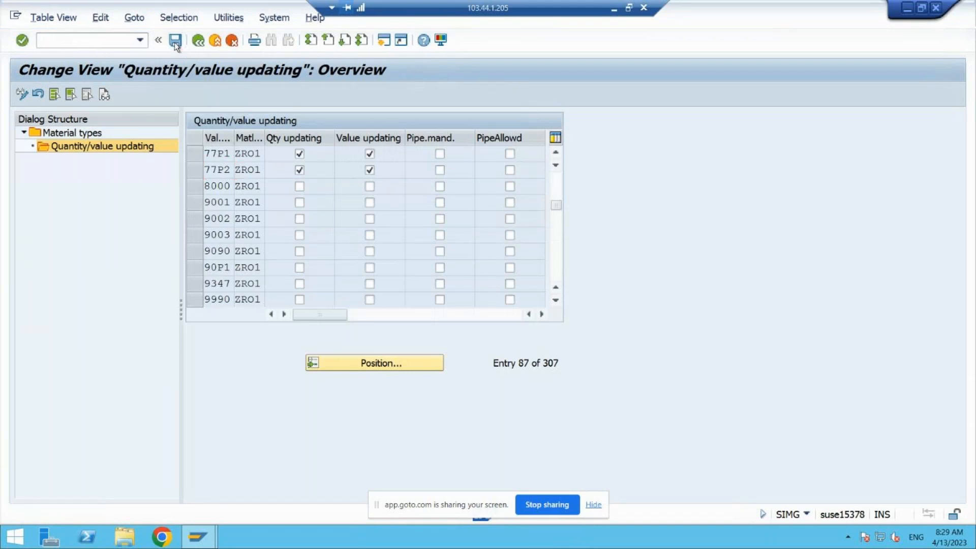
Return to the material types overview and position the list at material type FERT
click(198, 40)
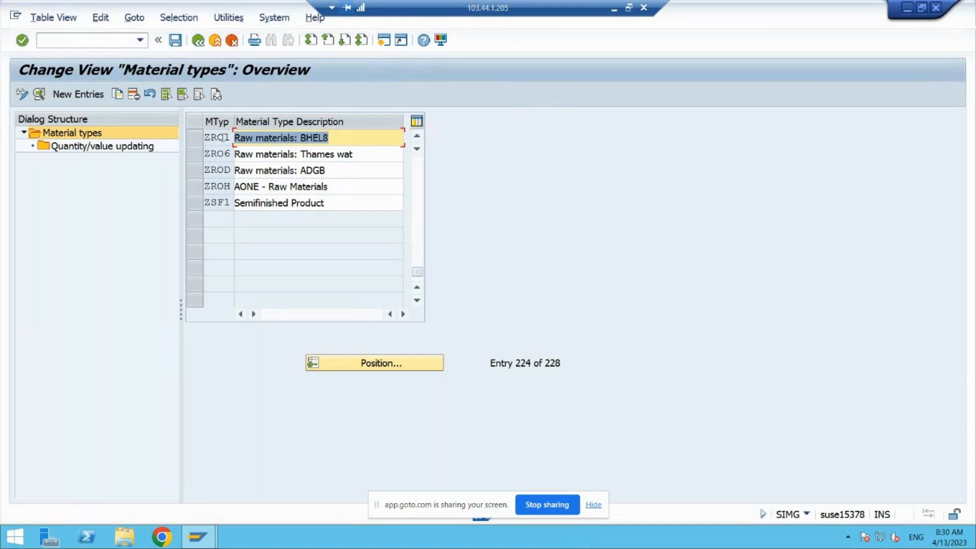
click(392, 367)
text(FERT)
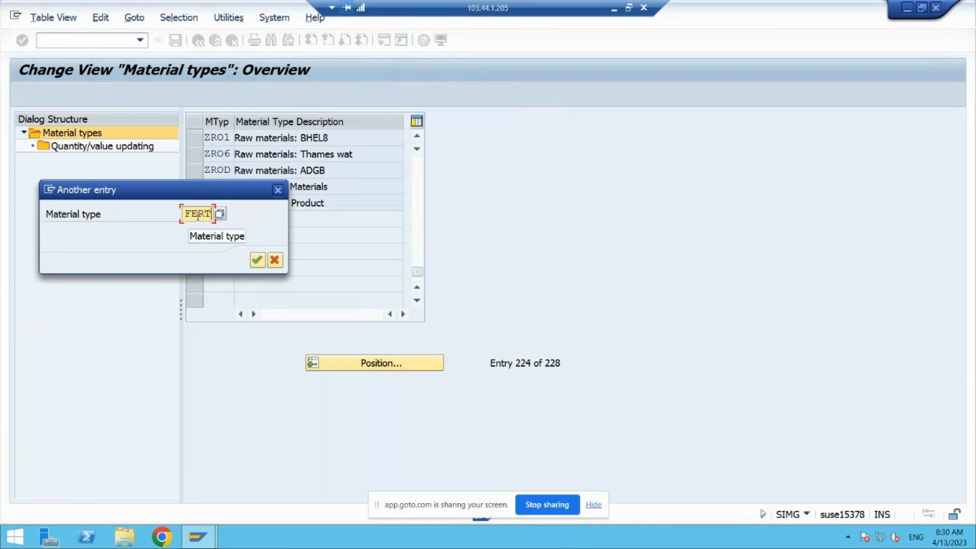
click(257, 260)
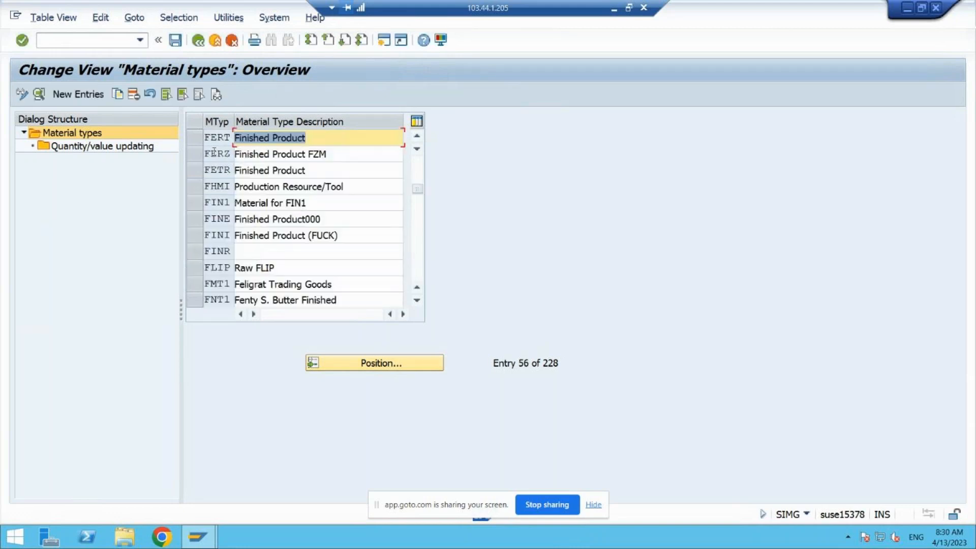
Start a copy of material type FERT, naming it ZFE9 with the description "Finished Product BHEL8"
click(195, 137)
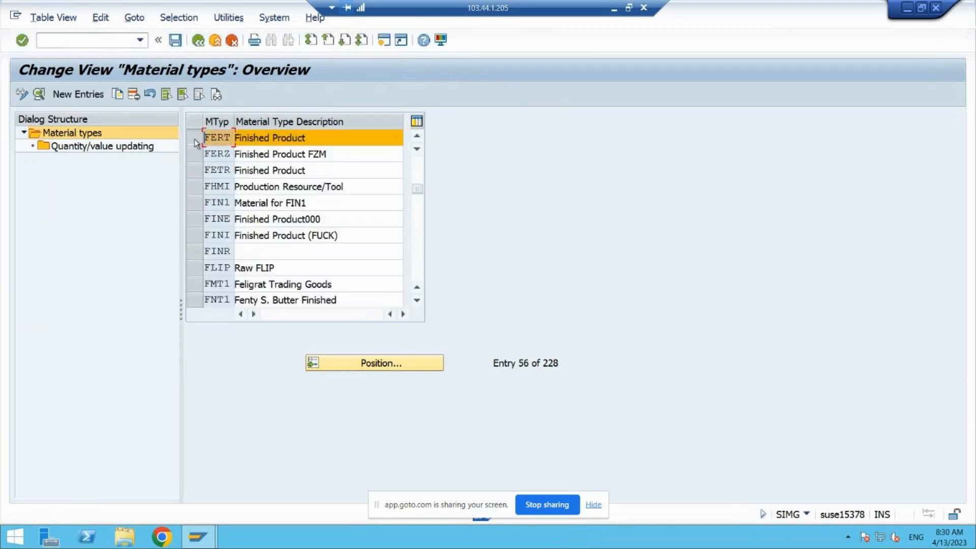
click(118, 95)
click(148, 120)
key(BackSpace)
key(BackSpace)
key(BackSpace)
key(BackSpace)
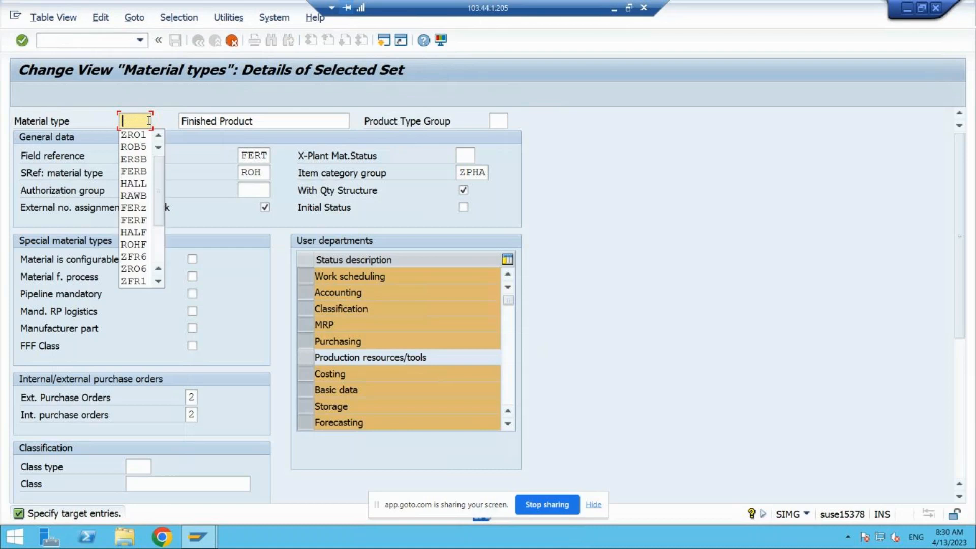
text(Z)
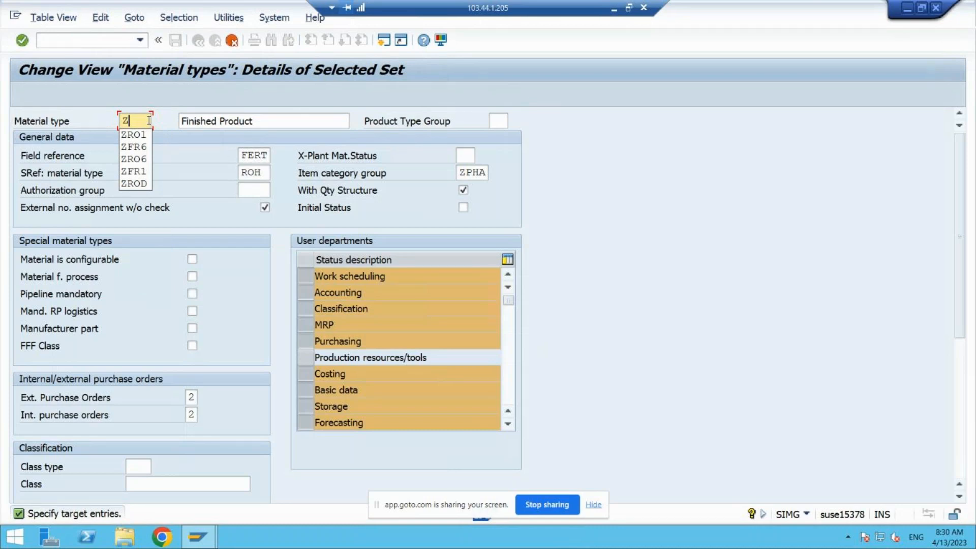
key(BackSpace)
text(Y)
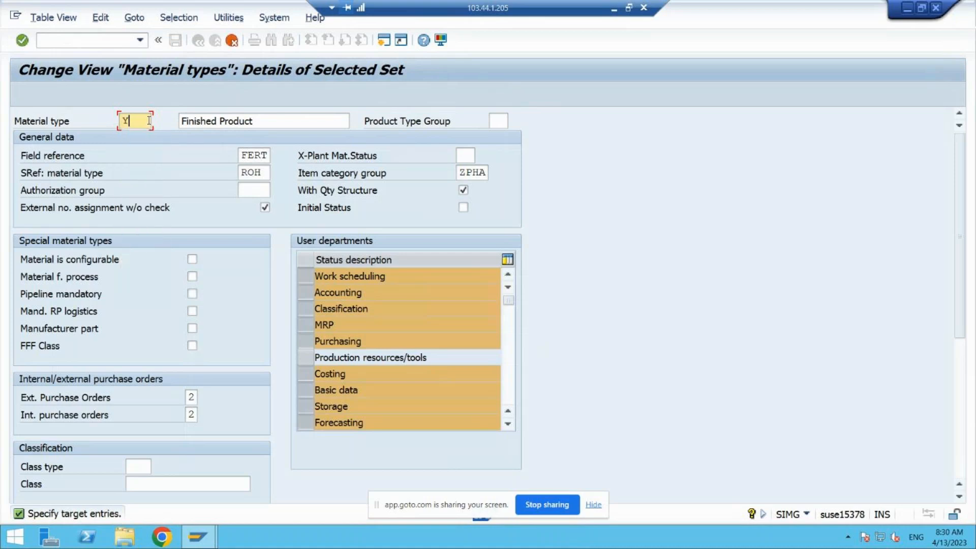
key(BackSpace)
text(Z)
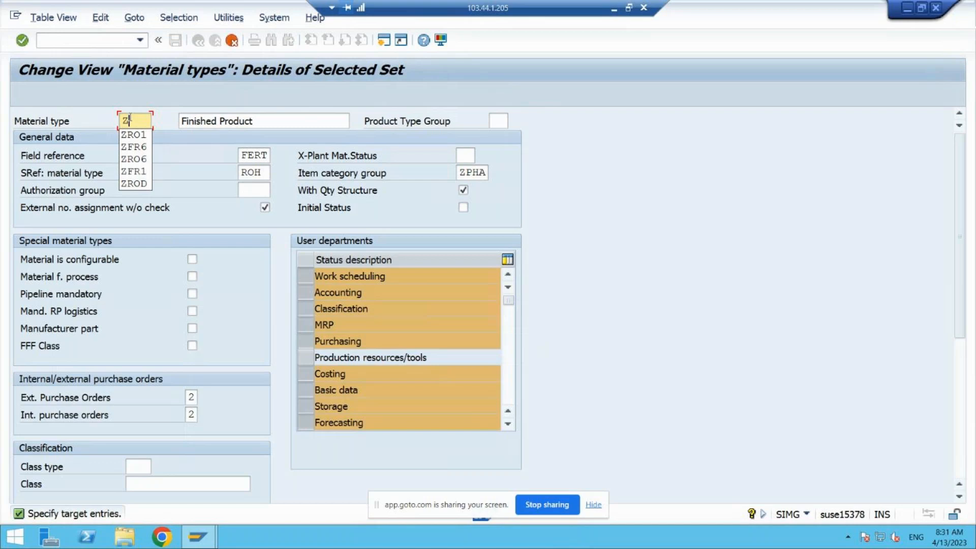
text(FE9)
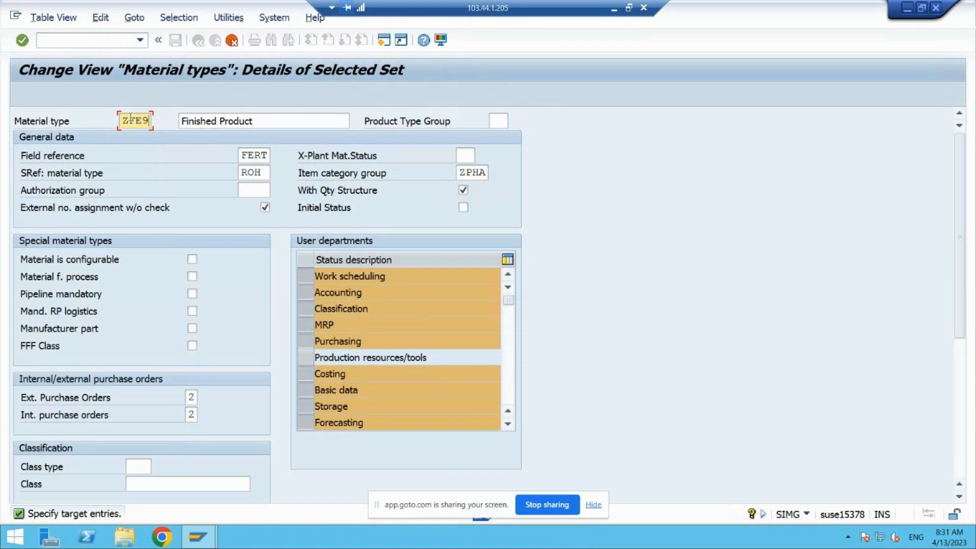
click(273, 123)
text(BHEL8)
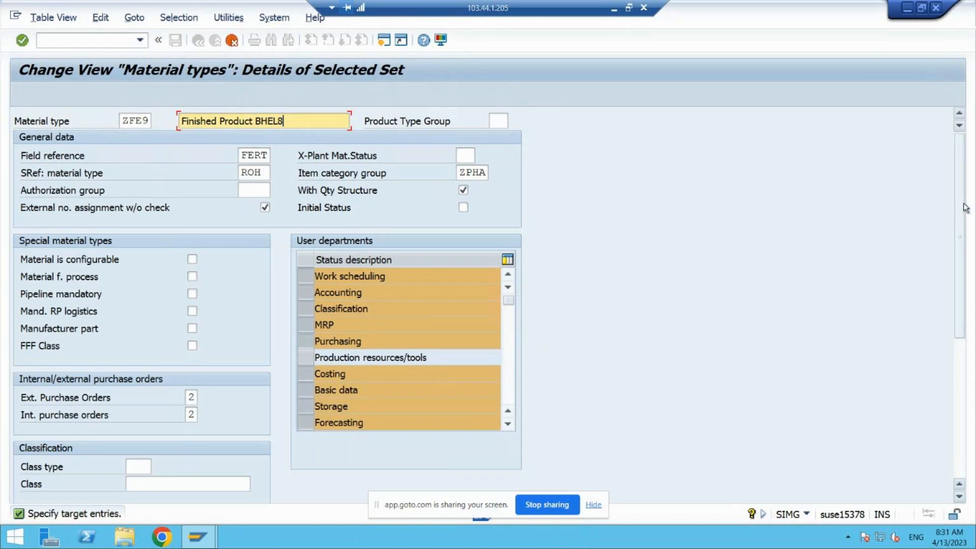
Choose 0009, Ref. for finished products, as the account category reference in the valuation settings of ZFE9
scroll(961, 208, down, 5)
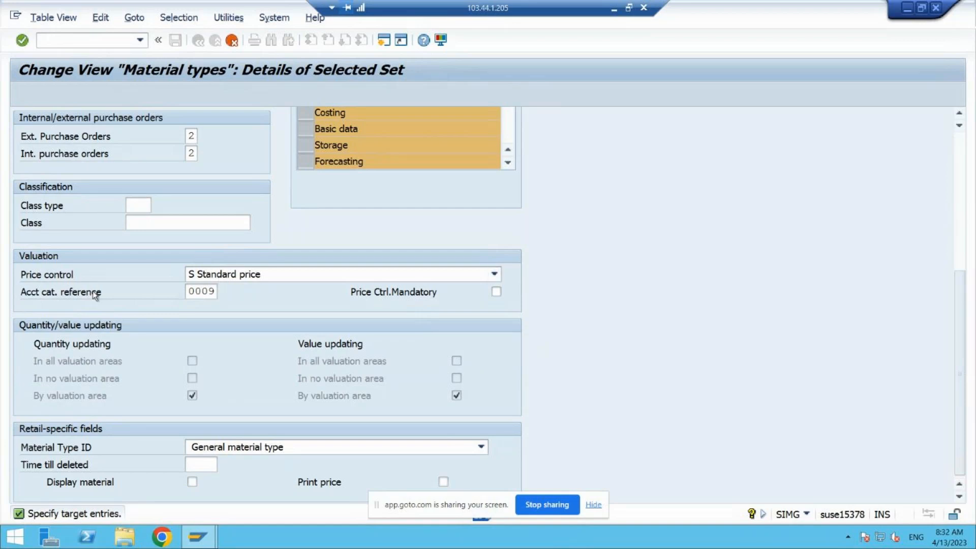
click(214, 291)
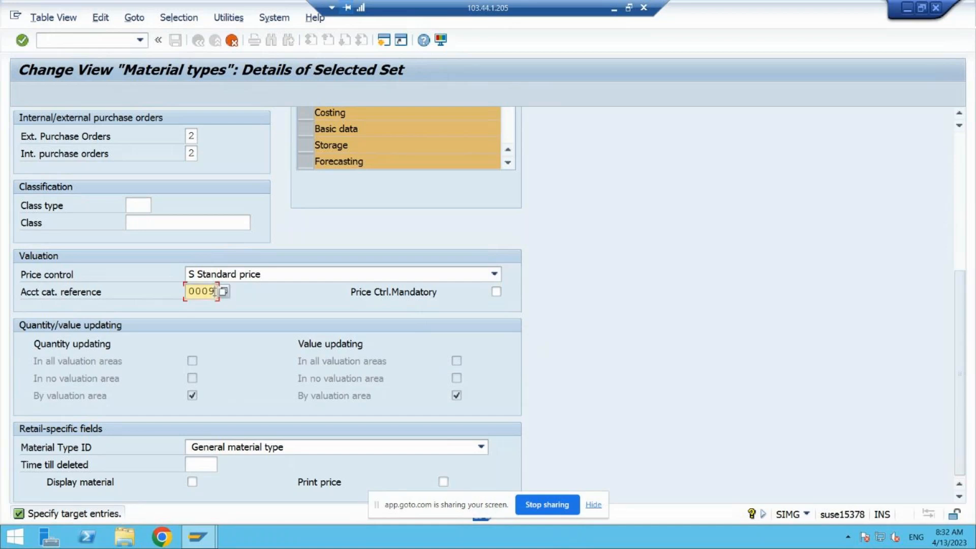
click(224, 292)
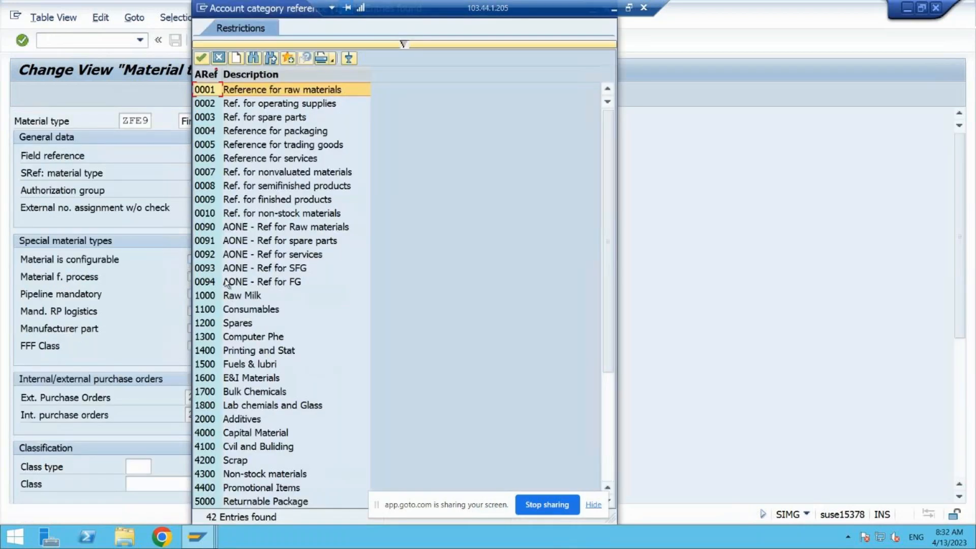
click(231, 200)
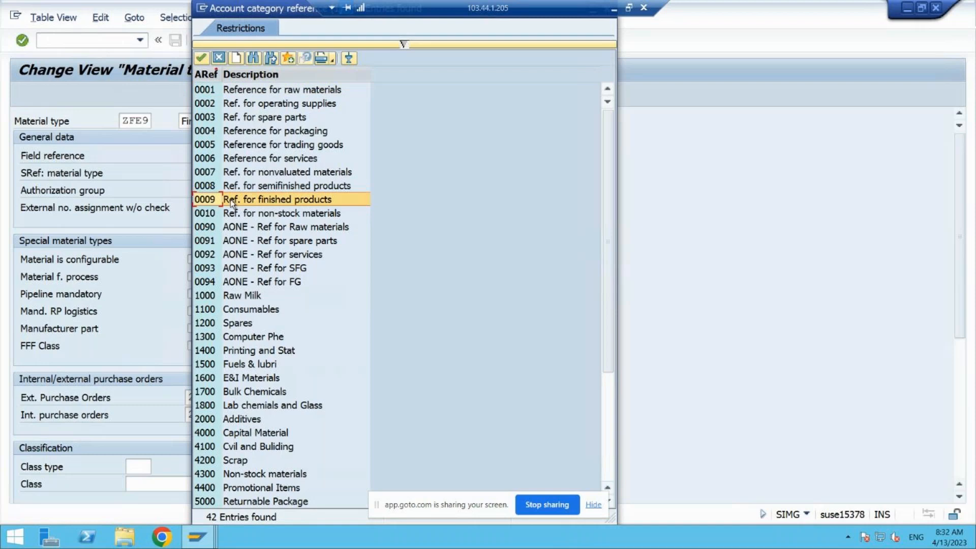
double_click(300, 200)
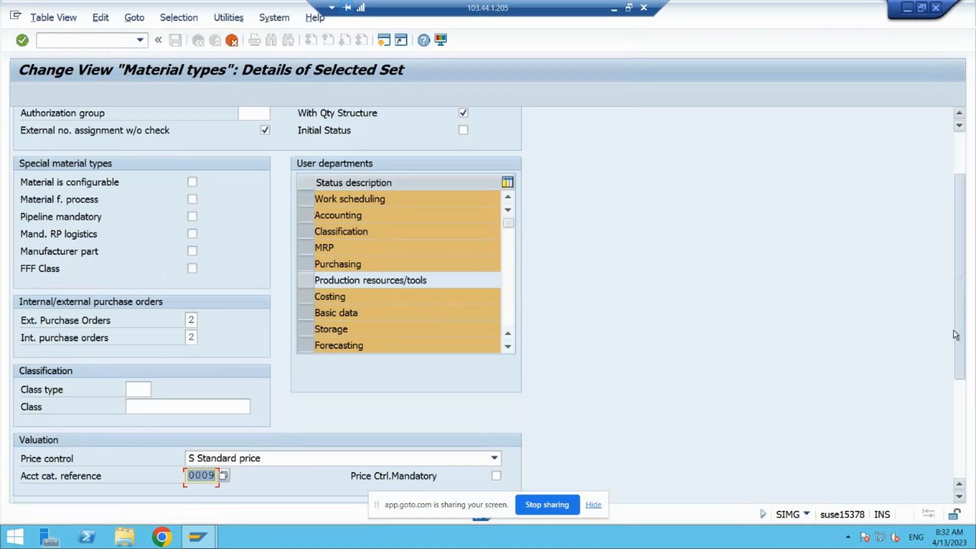
Review the remaining ZFE9 settings and complete the copy together with its dependent entries
scroll(956, 336, up, 3)
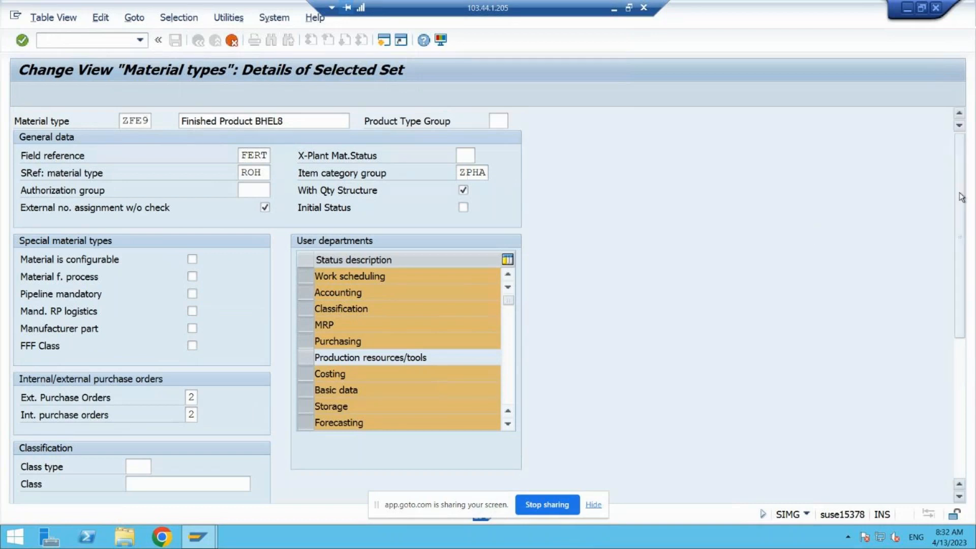
scroll(949, 193, down, 5)
scroll(518, 270, up, 4)
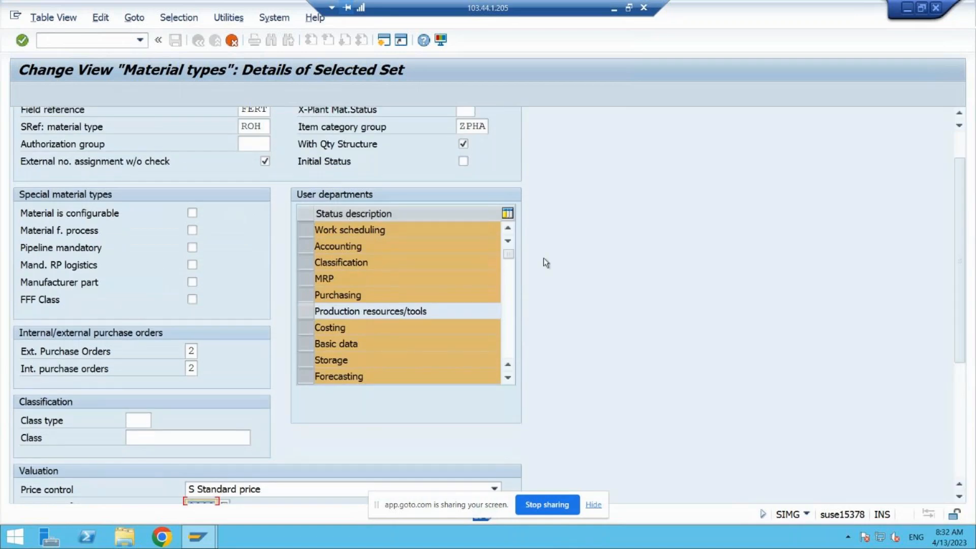
scroll(508, 198, up, 1)
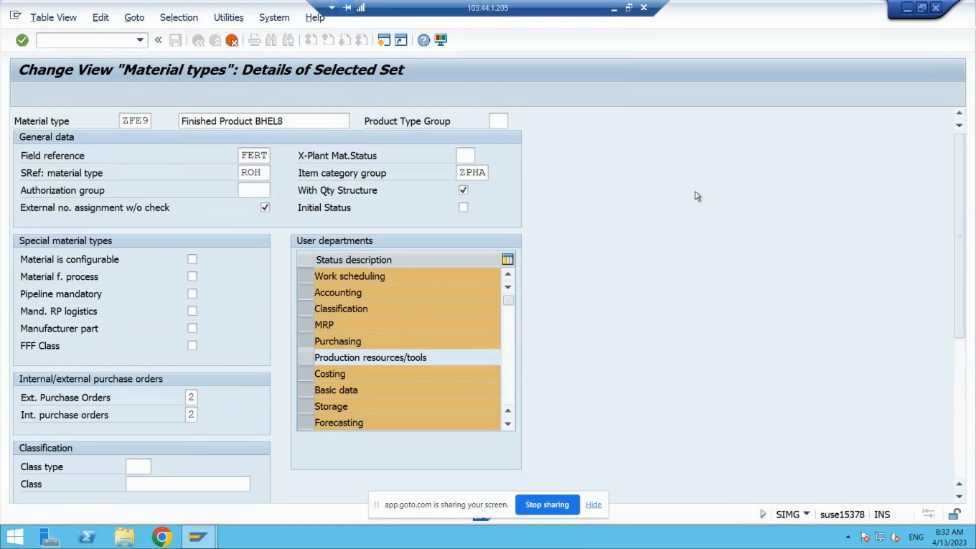
key(Return)
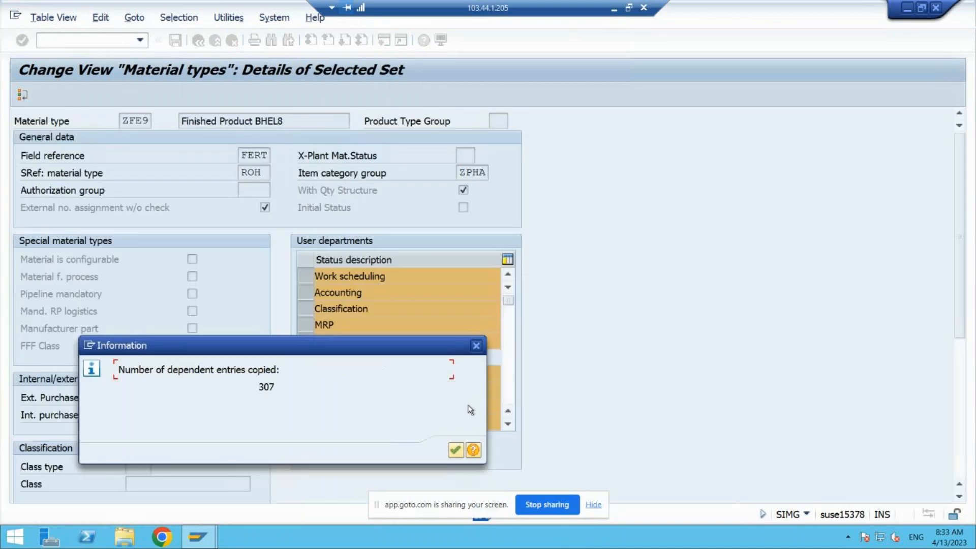
drag(383, 342, 377, 198)
click(449, 312)
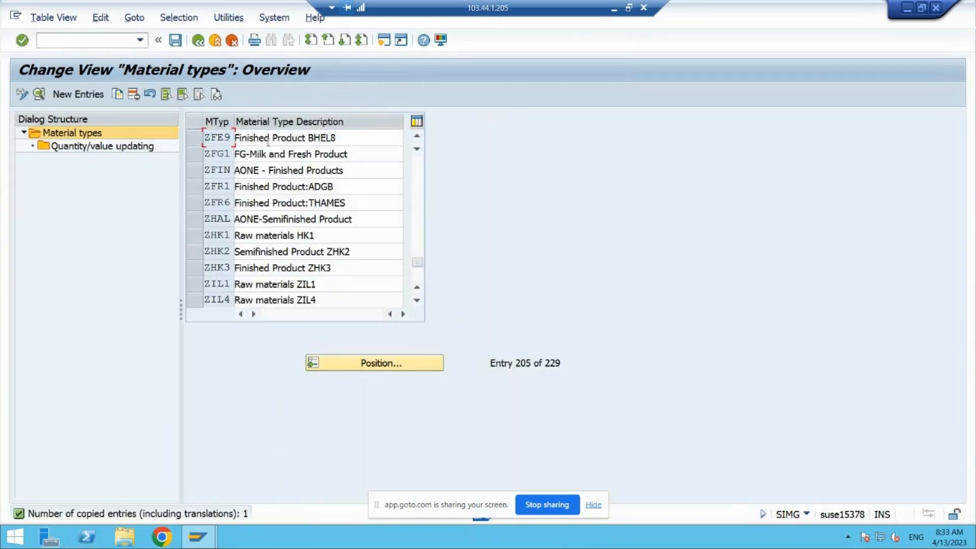
Open the quantity/value updating list for material type ZFE9 and position it at valuation area 77P1
click(196, 141)
click(105, 148)
double_click(104, 150)
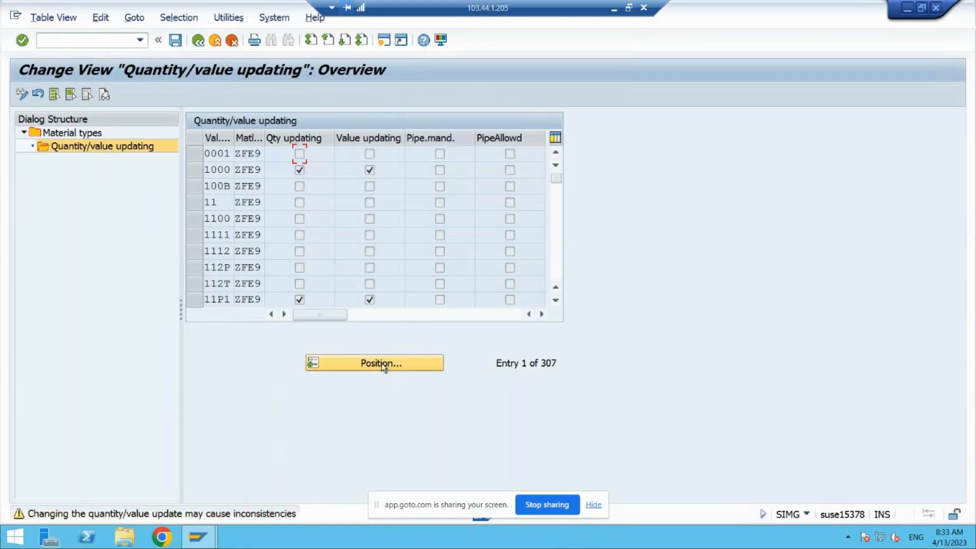
click(354, 363)
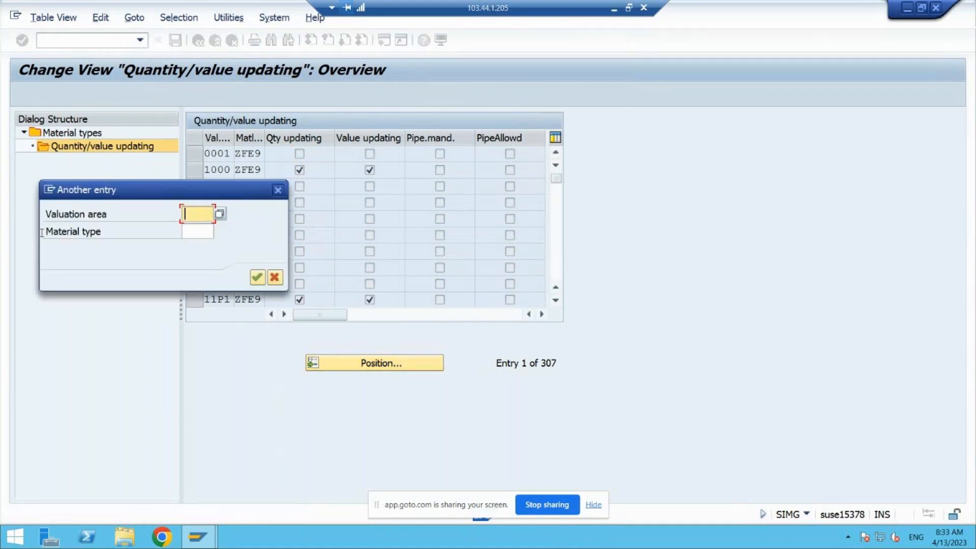
click(195, 215)
key(Down)
key(Down)
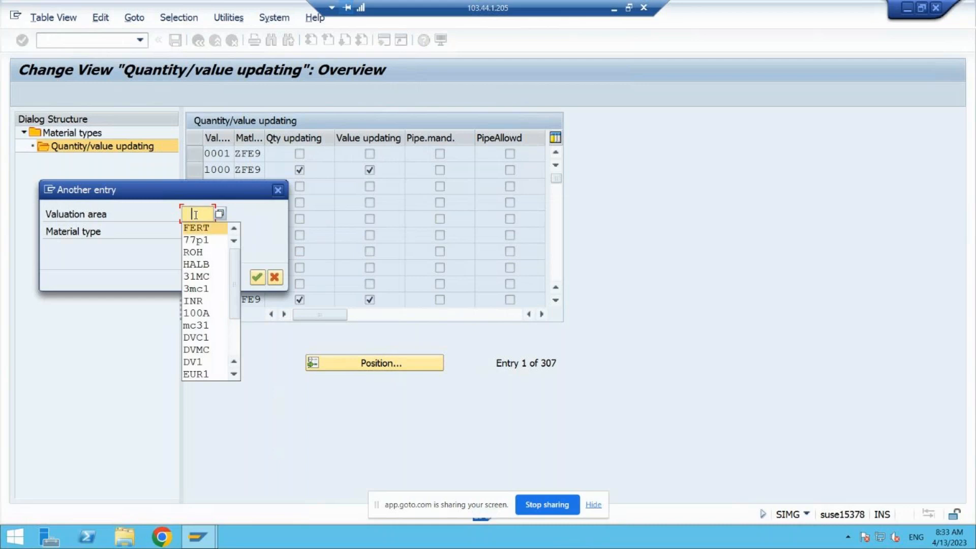
key(Return)
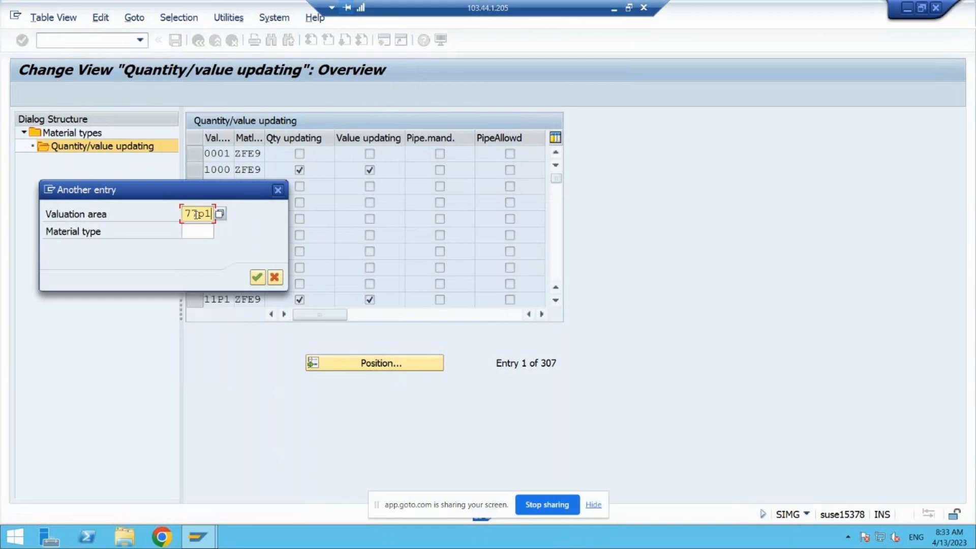
click(257, 278)
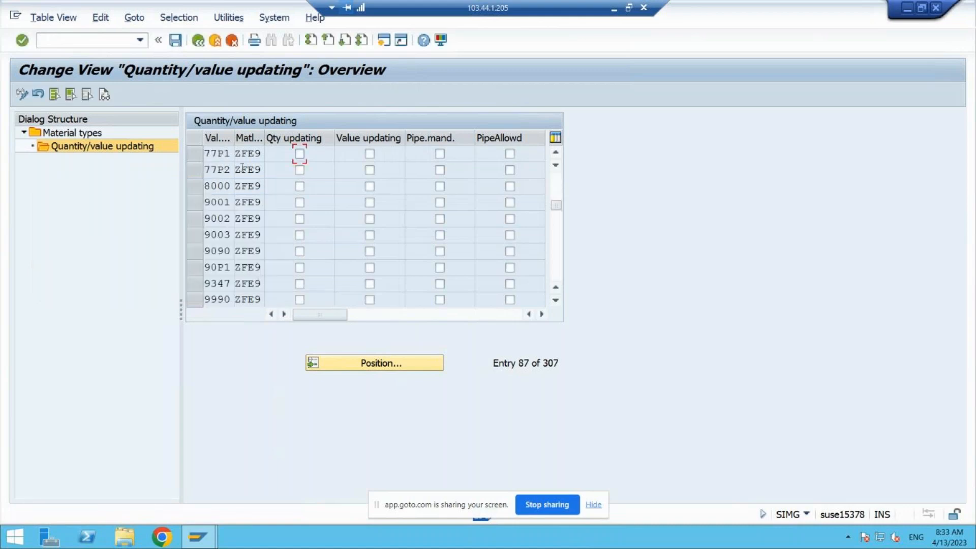
Enable and save quantity updating and value updating for valuation area 77P1 with ZFE9, then return to the material types overview
click(299, 153)
click(371, 154)
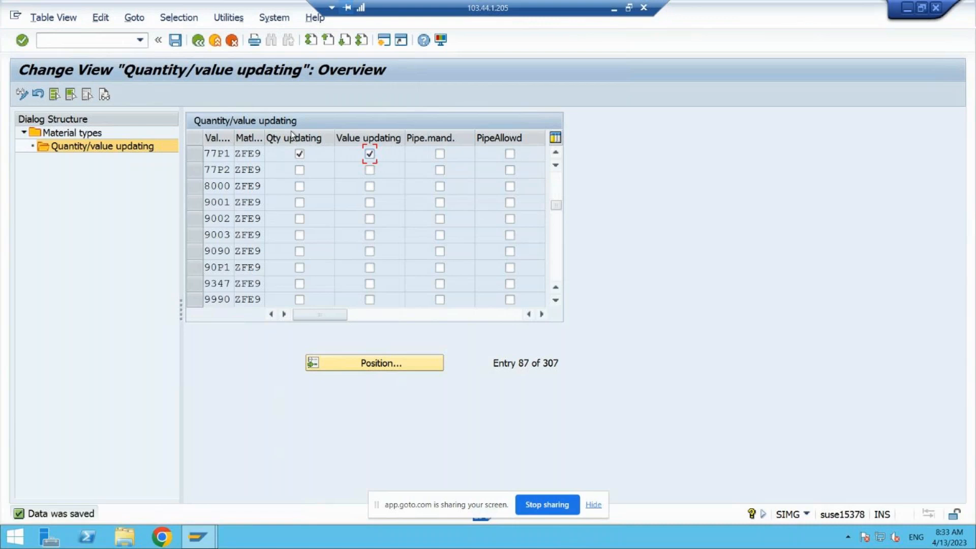
click(197, 43)
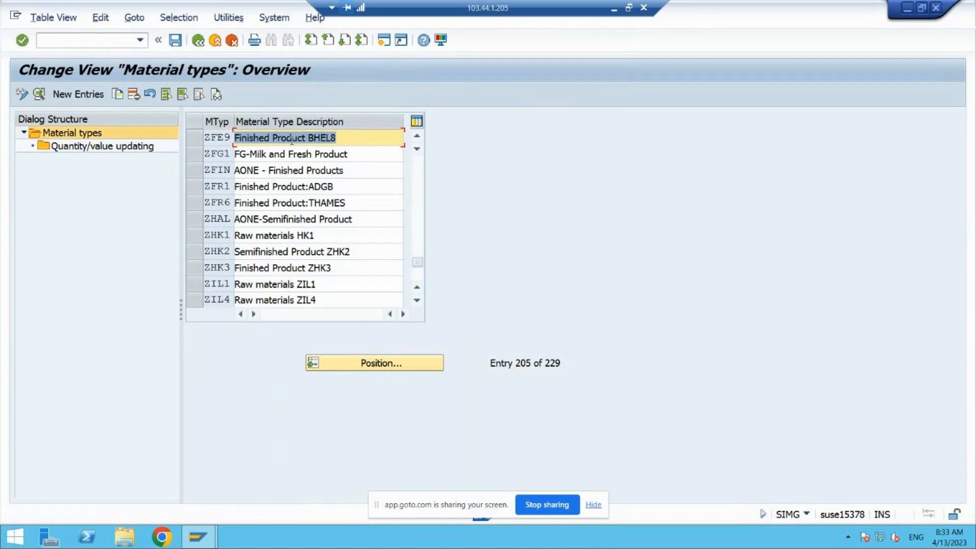
Position the material types list at HALB and select the HALB entry
click(372, 366)
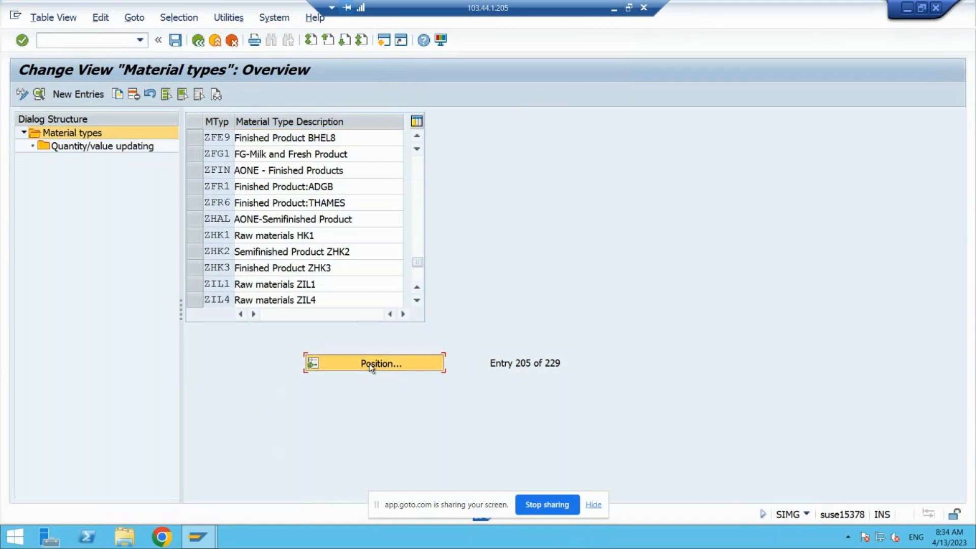
text(HALB)
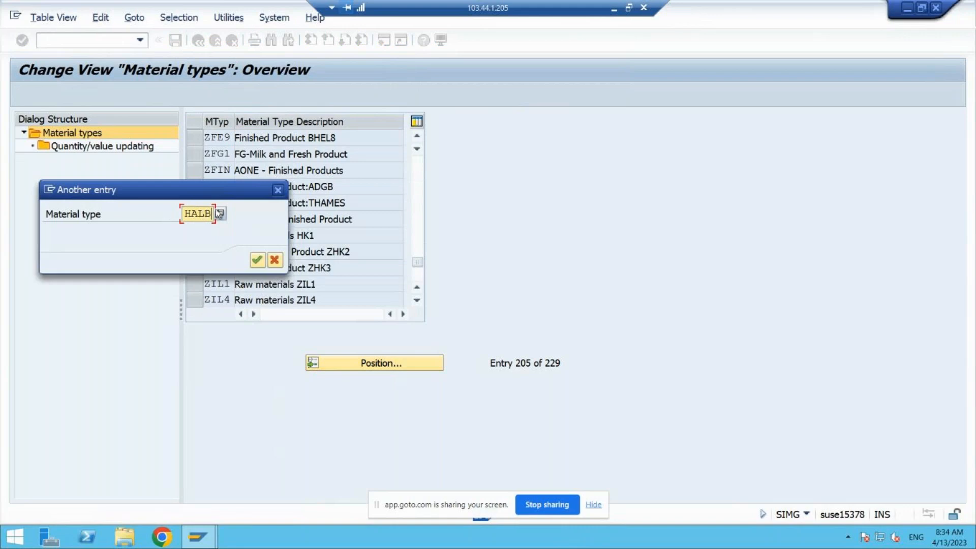
click(256, 260)
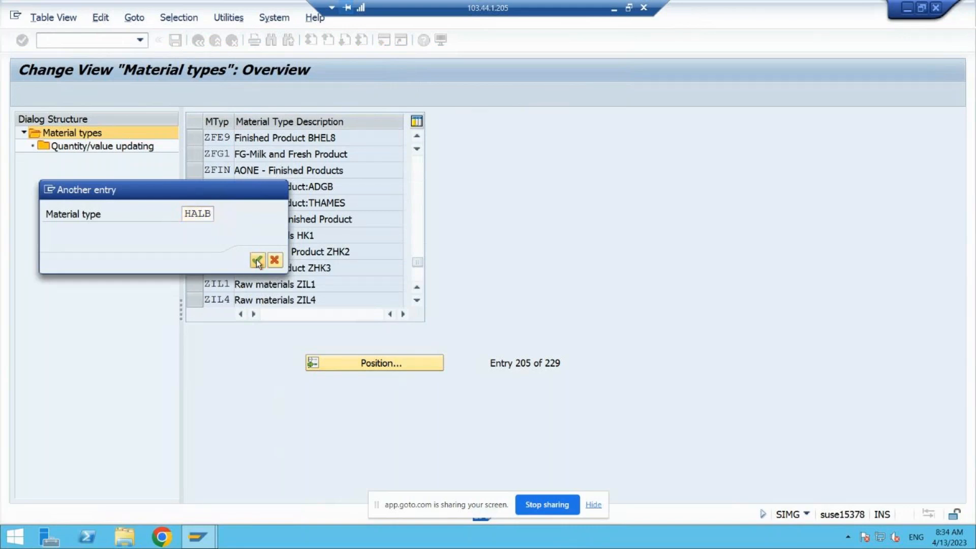
click(194, 138)
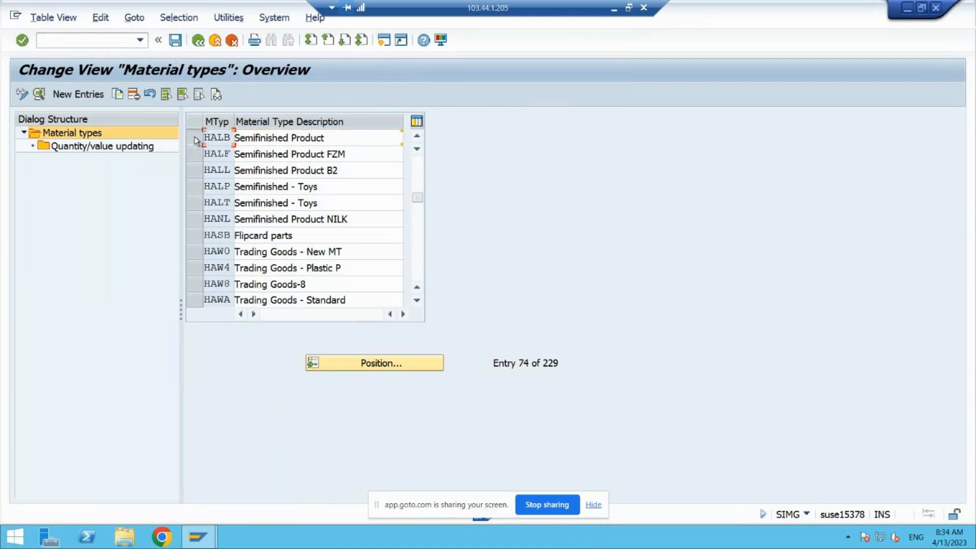
Copy material type HALB as ZHA2 with the description "Semifinished Product BHEL" and look over the copied settings
click(117, 96)
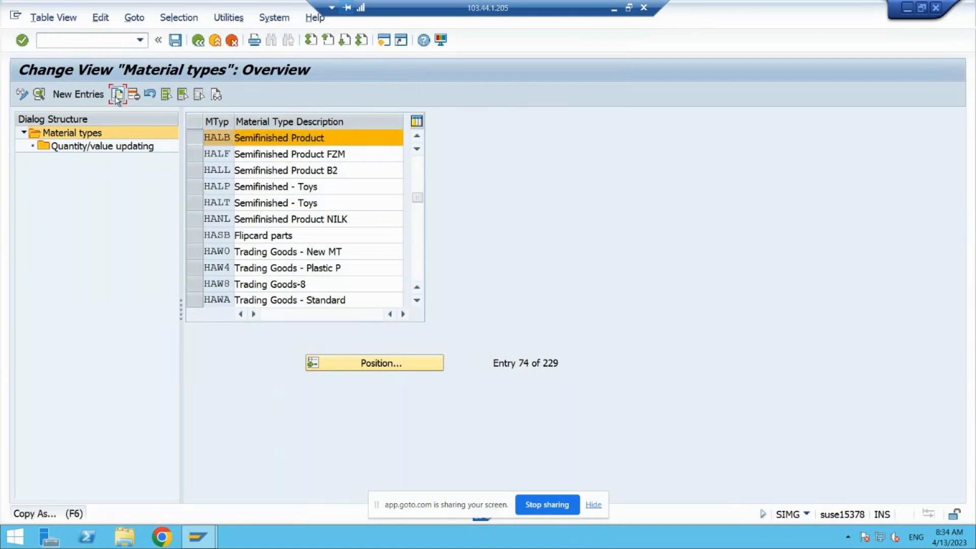
text(ZHA)
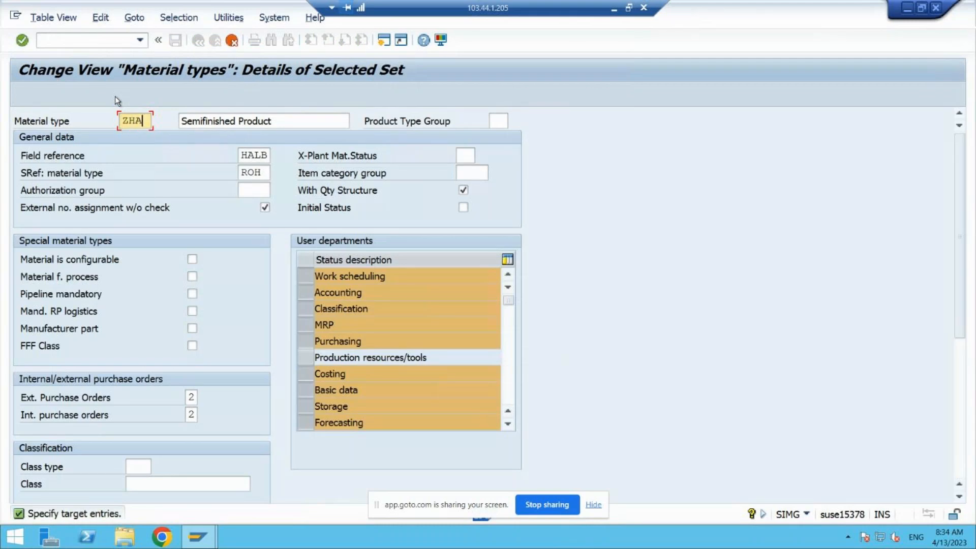
text(2)
click(286, 121)
text(BHEL)
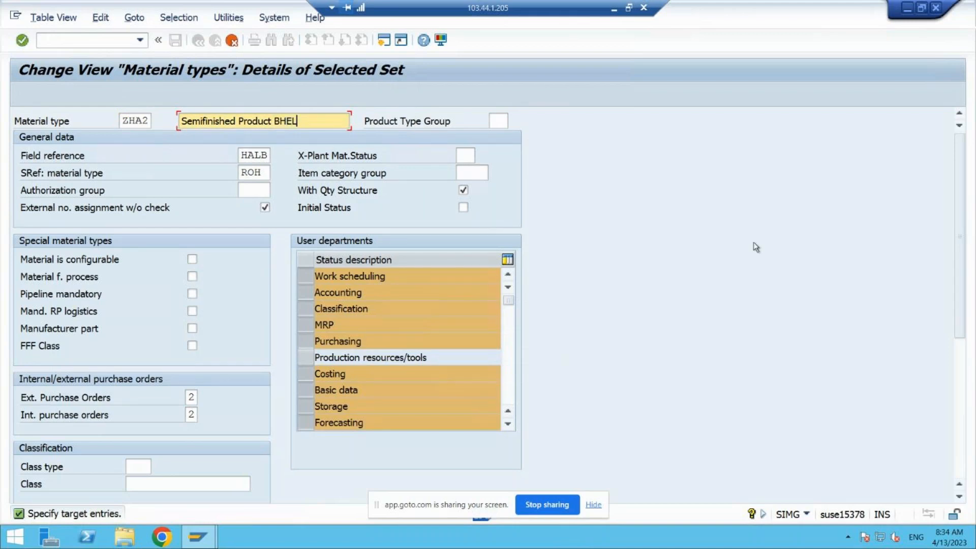
scroll(965, 230, down, 1)
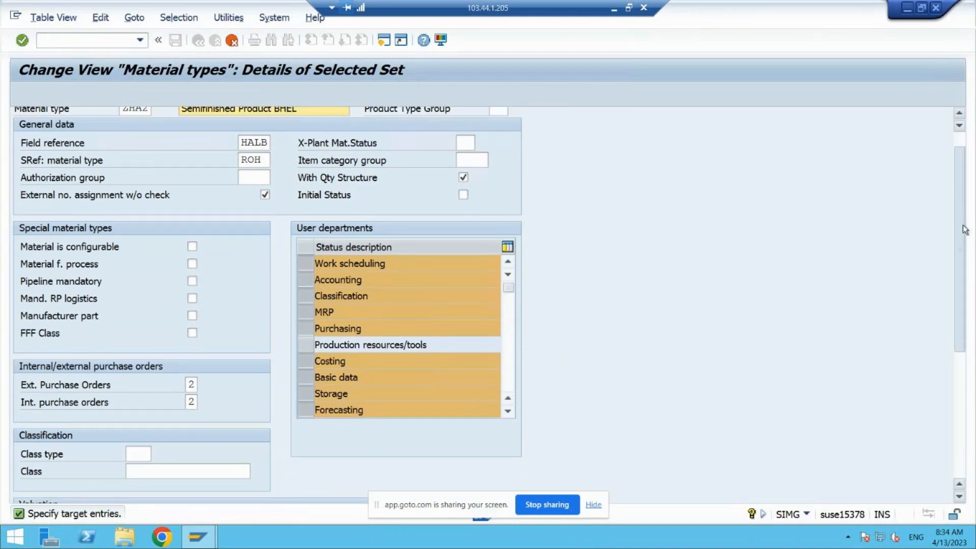
scroll(965, 230, down, 5)
scroll(965, 230, up, 5)
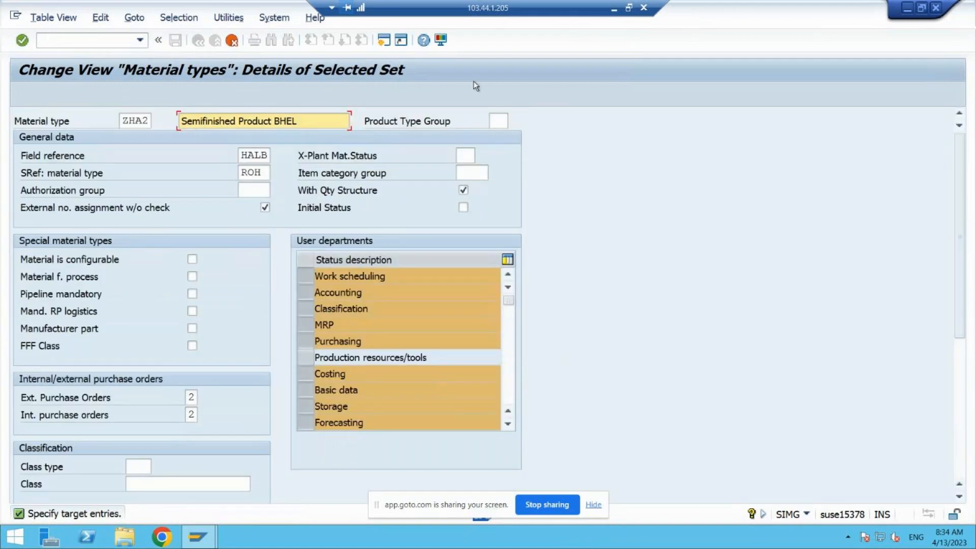
Set the description of ZHA2 to "Semifinished Prod BHEL8"
click(275, 122)
key(BackSpace)
key(BackSpace)
key(BackSpace)
key(BackSpace)
click(286, 121)
text(8)
Set the price control of ZHA2 to V Moving average price/periodic unit price and complete the copy with its dependent entries
scroll(959, 178, down, 5)
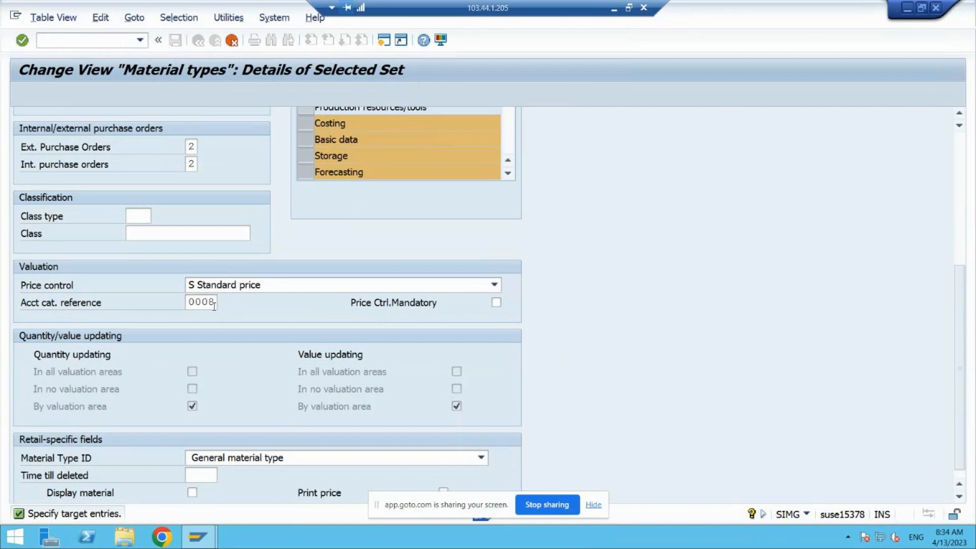
mouse_move(959, 334)
mouse_down()
mouse_move(943, 256)
mouse_move(945, 174)
mouse_move(956, 325)
mouse_up()
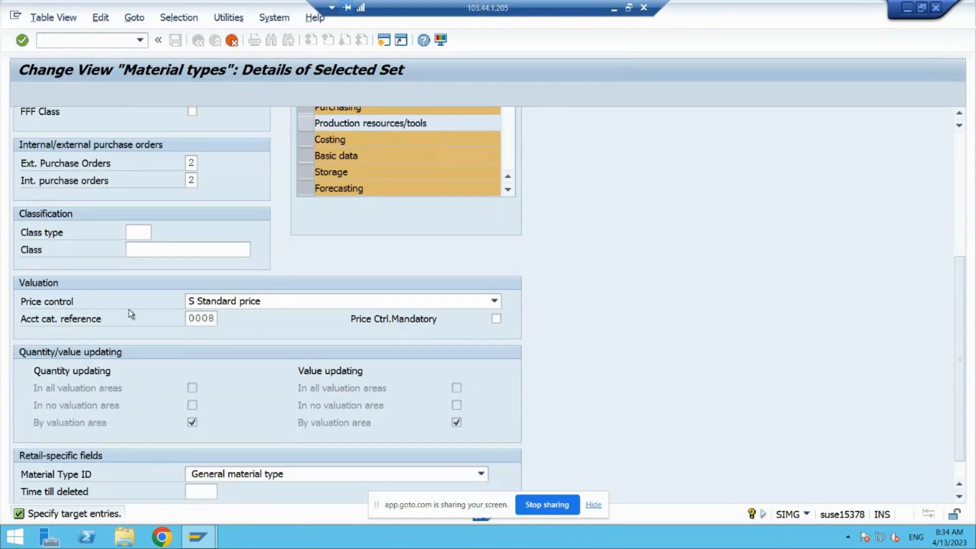
click(265, 302)
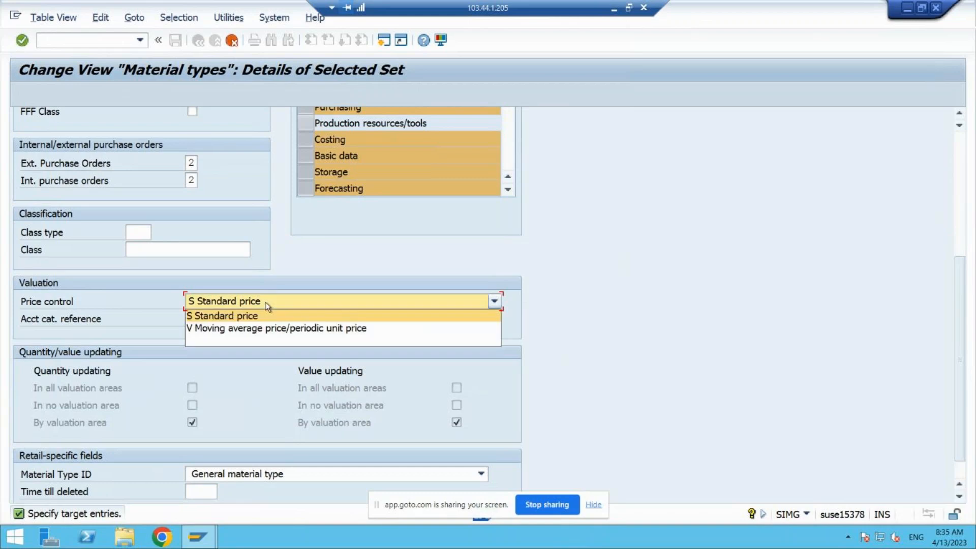
click(264, 327)
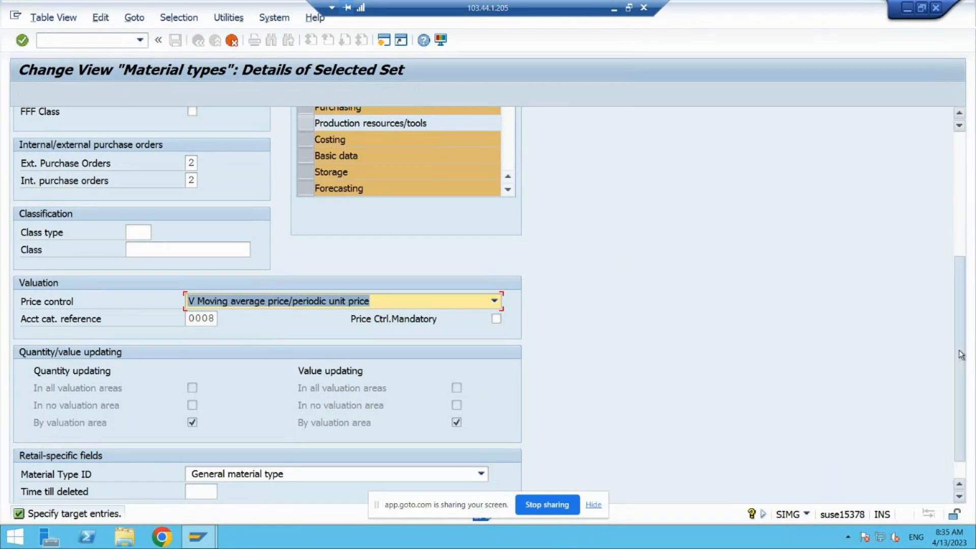
drag(961, 350, 960, 227)
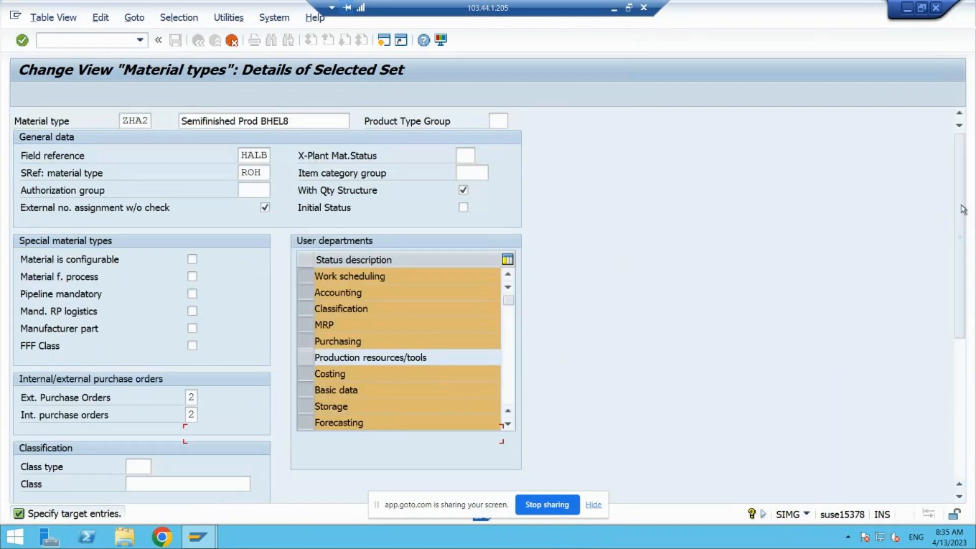
drag(960, 227, 956, 155)
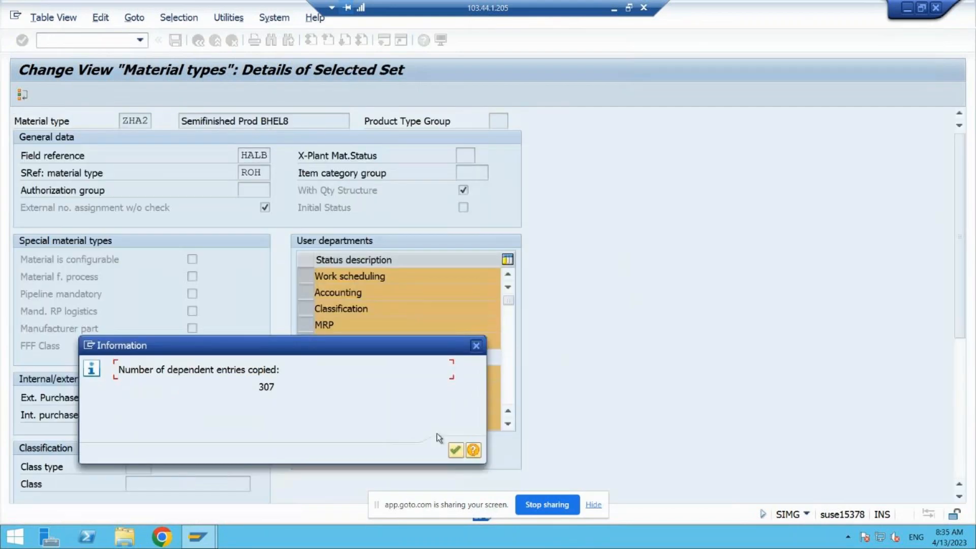
click(455, 450)
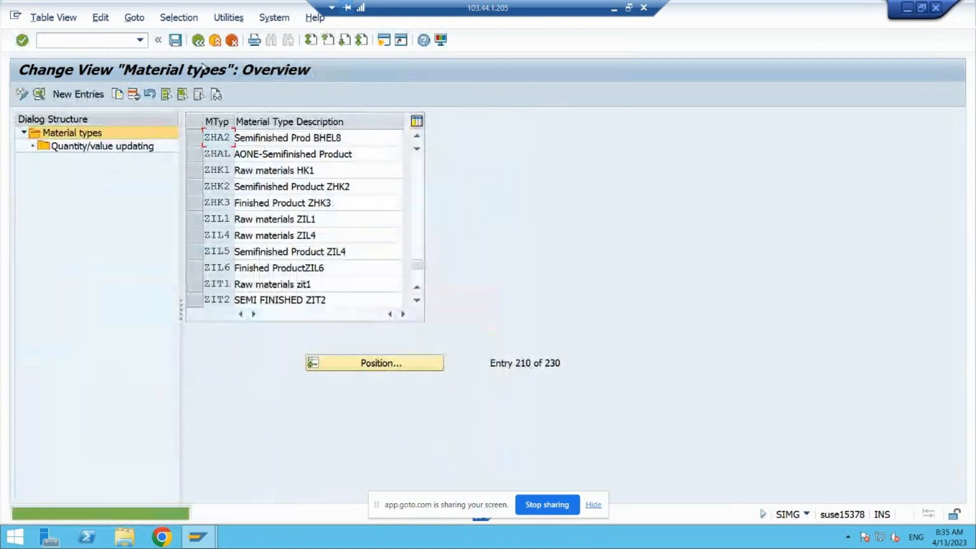
Open the quantity/value updating list for material type ZHA2 and position it at valuation area 77P1
click(191, 137)
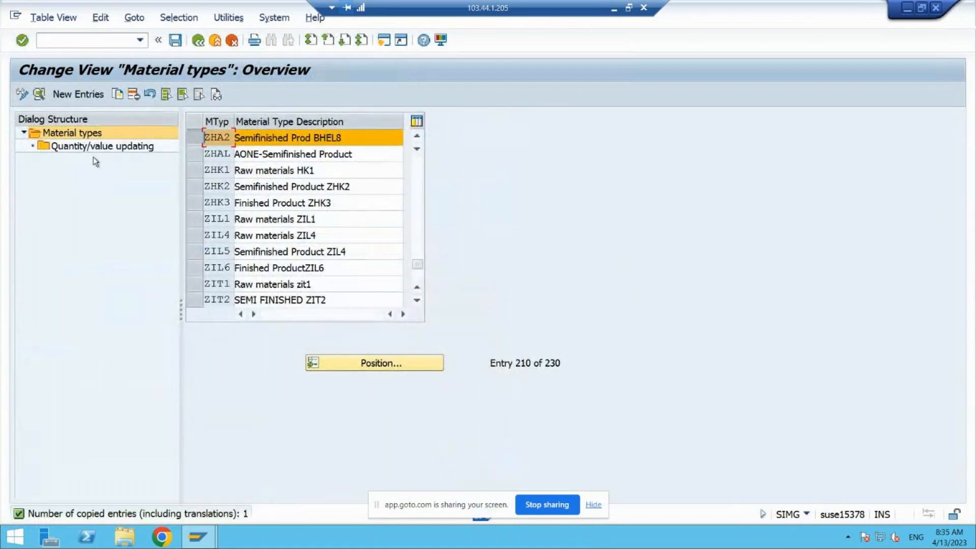
double_click(78, 147)
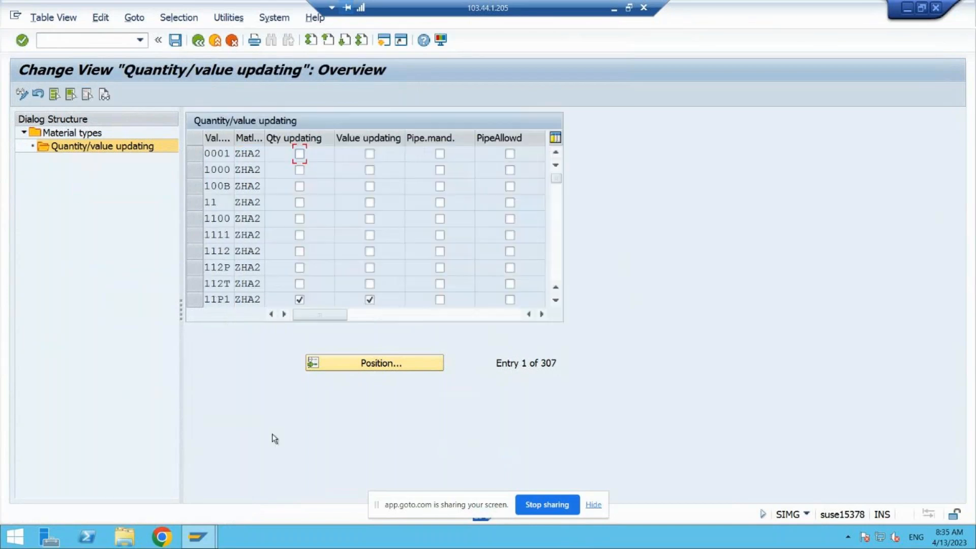
click(404, 367)
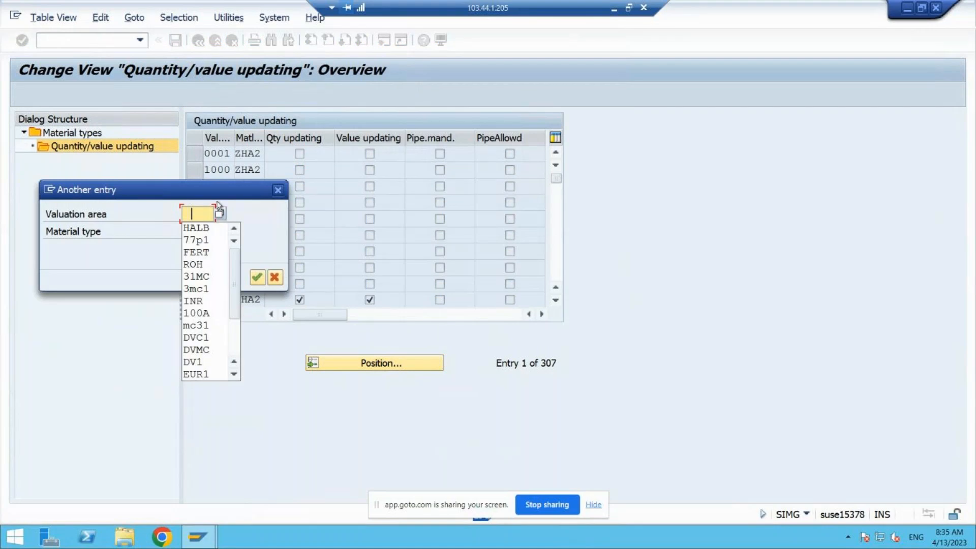
click(209, 238)
key(Return)
Enable and save quantity updating and value updating for 77P1 with ZHA2, then go back to the material types overview
click(300, 154)
click(369, 154)
click(175, 40)
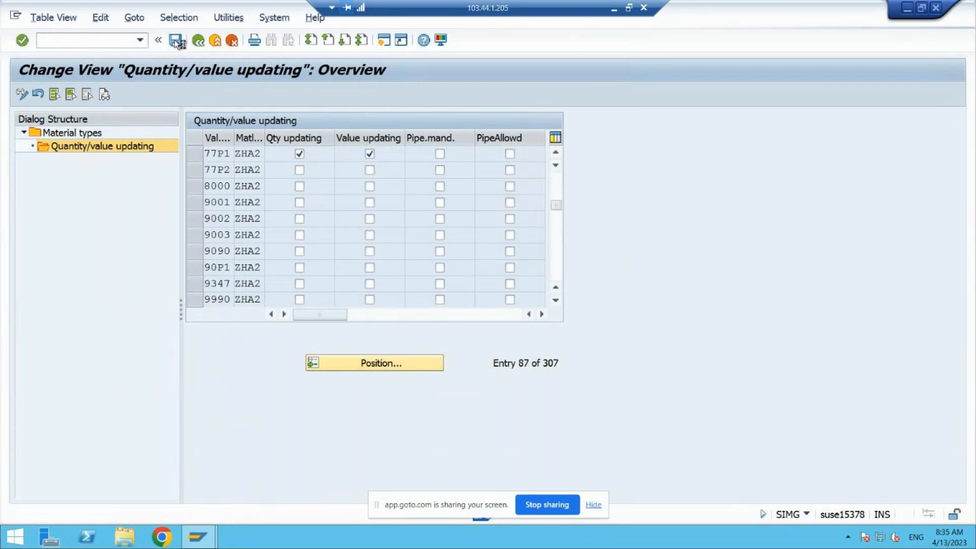
click(199, 45)
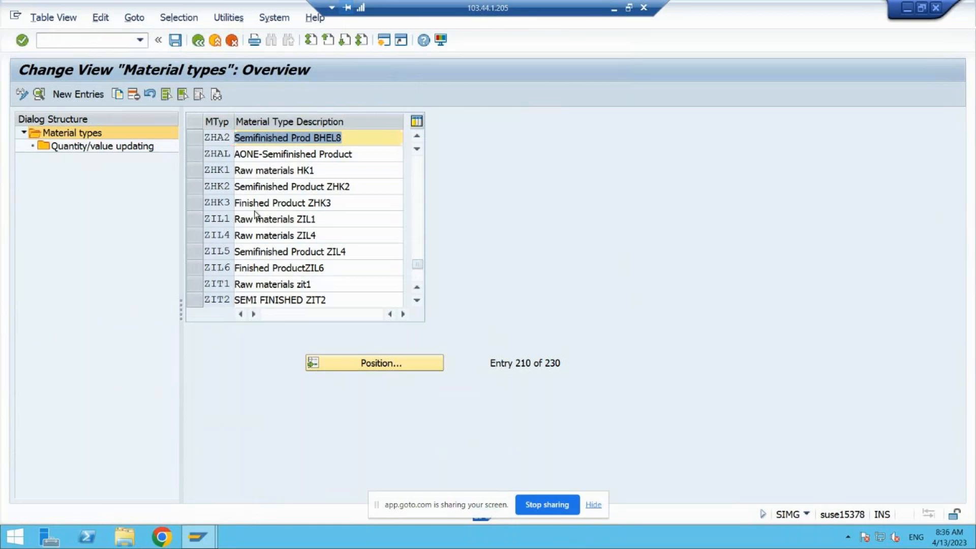
scroll(254, 215, down, 2)
key(alt+Tab)
key(alt+Tab)
click(615, 10)
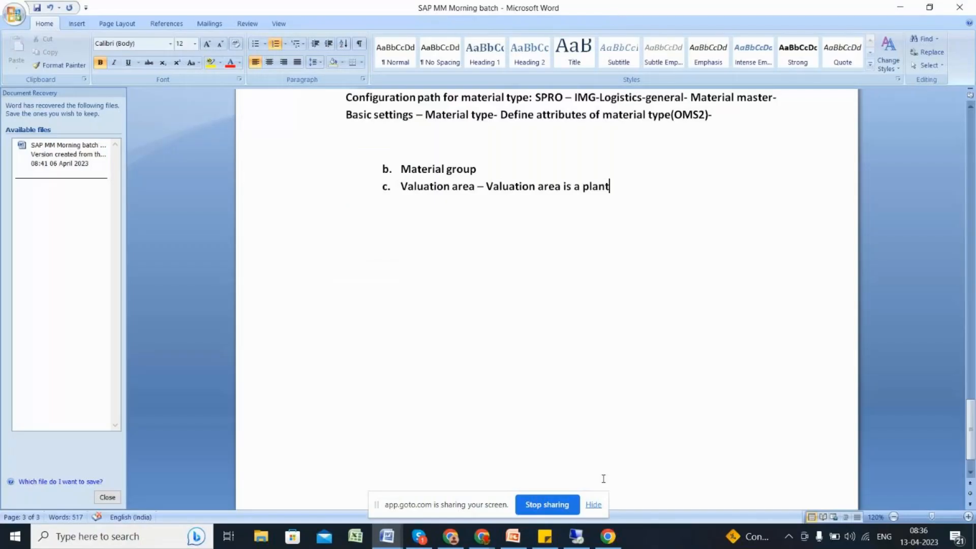
key(alt+Tab)
key(alt+Tab)
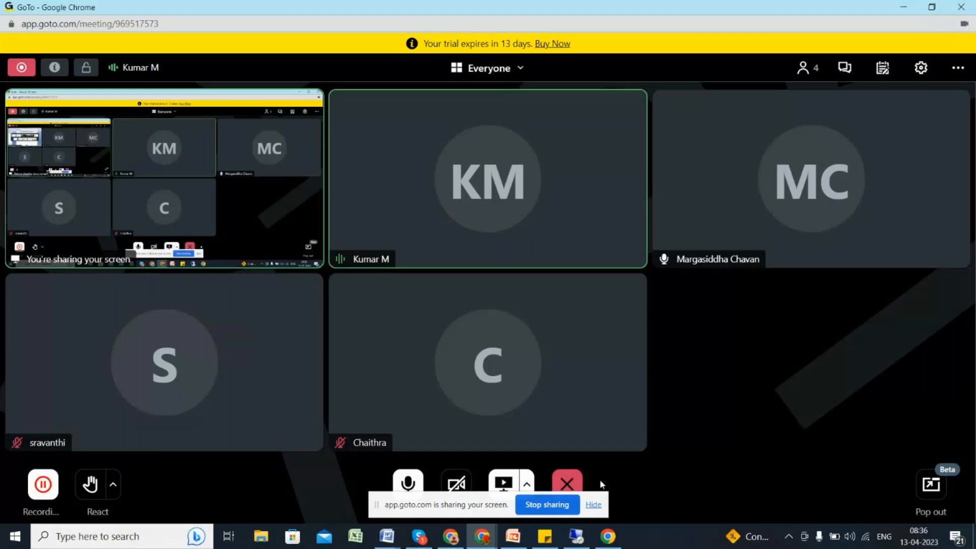
key(alt+Tab)
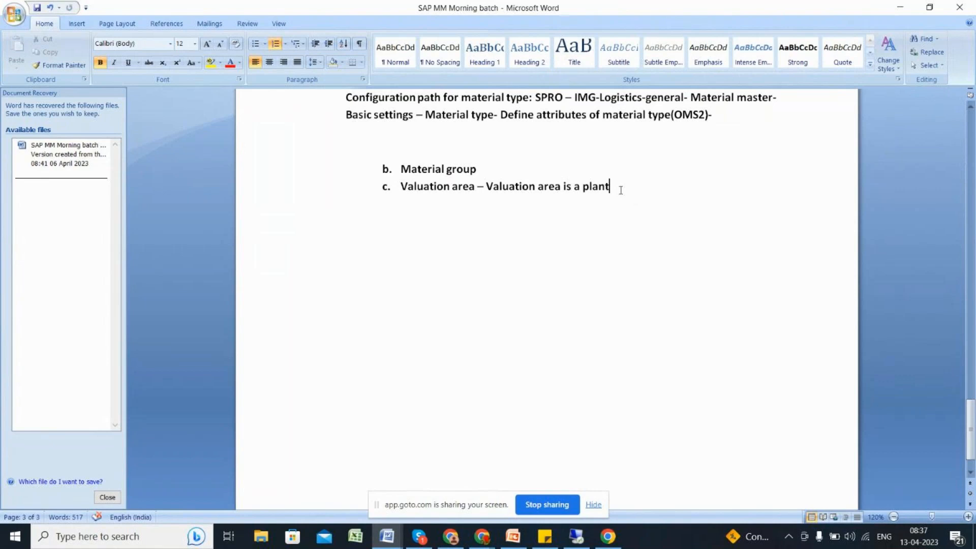
click(577, 536)
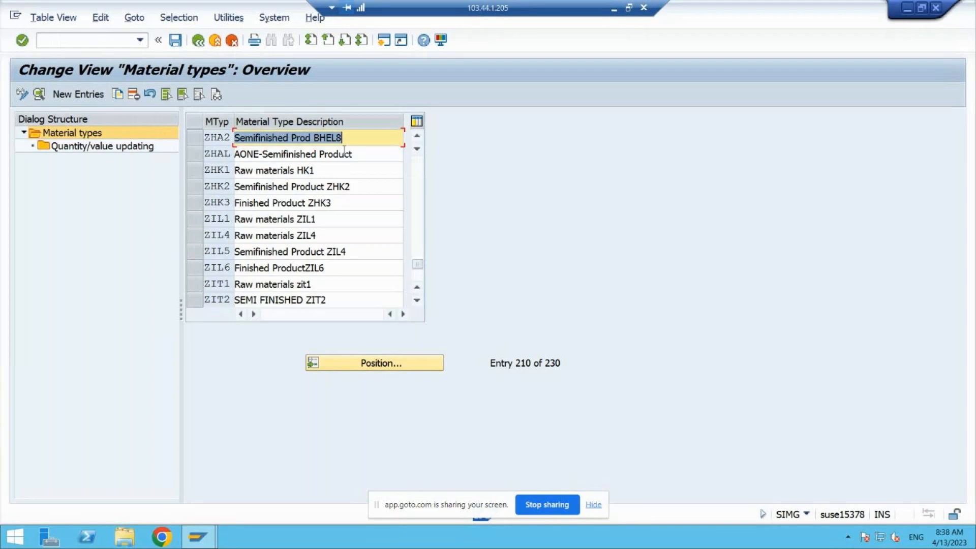
Save the material types, return to the IMG structure and select the activity Define Number Ranges for Each Material Type
click(179, 43)
click(196, 45)
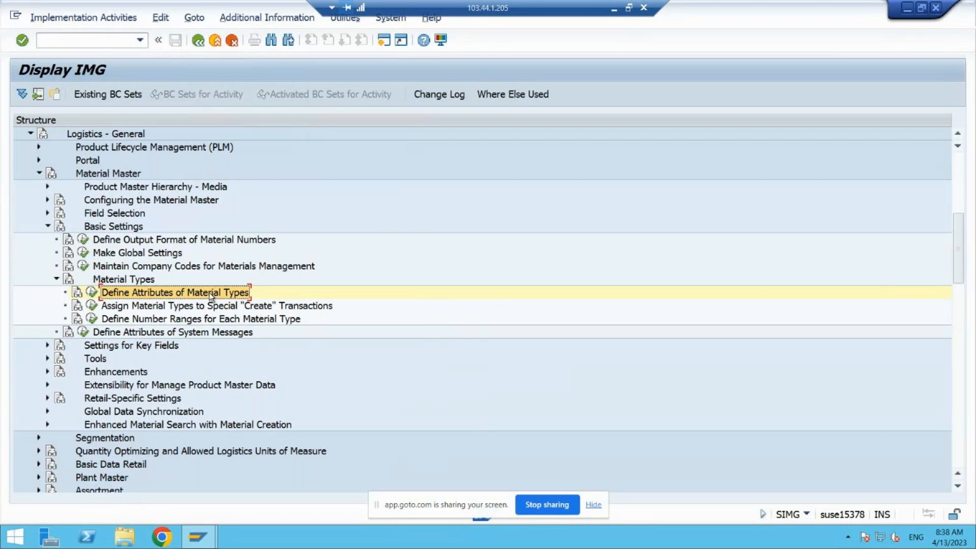
click(149, 321)
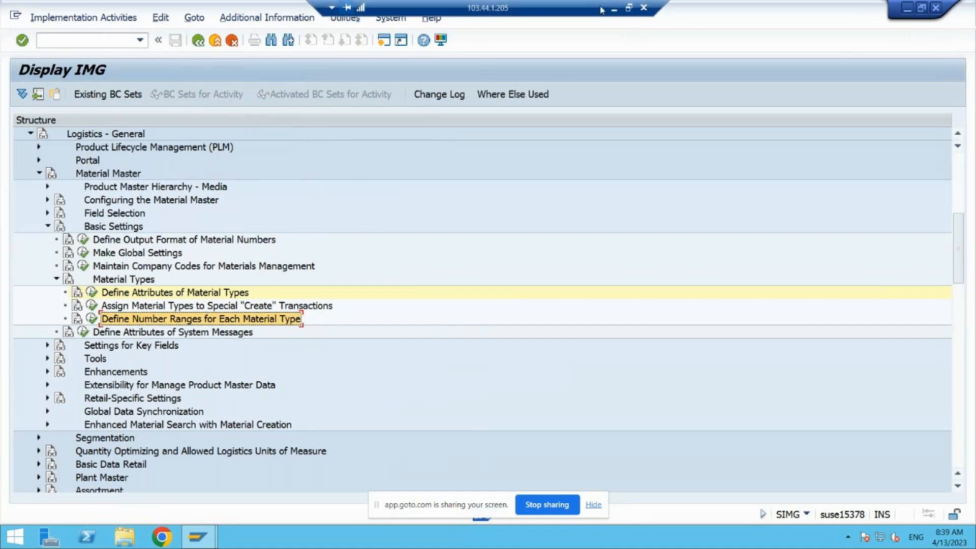
In the Word notes, append "Define Number Ranges for Each Material Type" to the configuration path and split the two activities into a numbered list
click(616, 11)
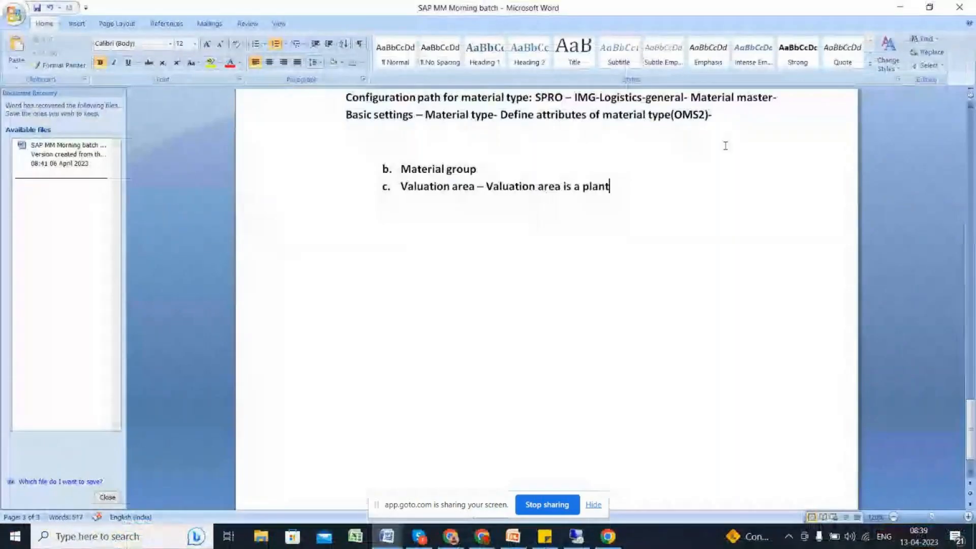
text(Define Number Ranges for Each Material Type)
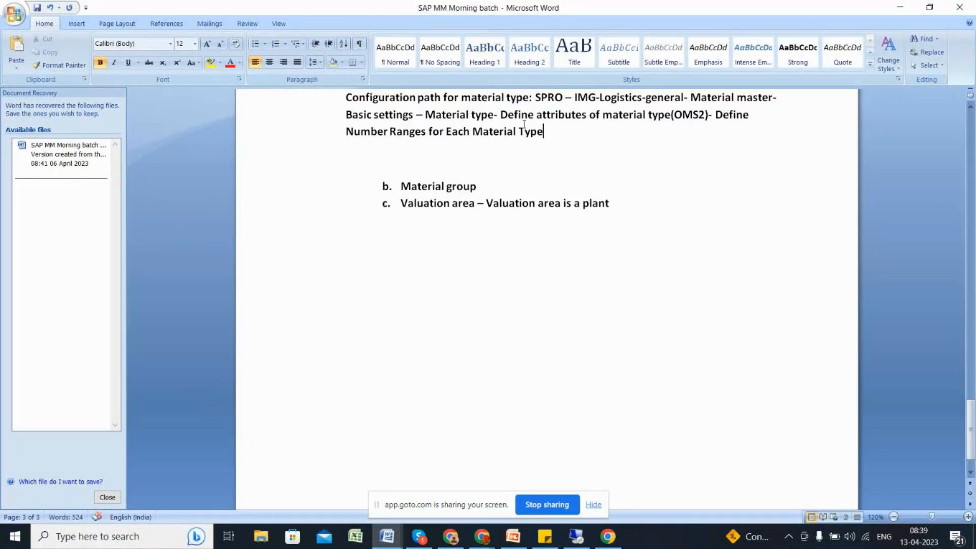
click(500, 116)
key(Return)
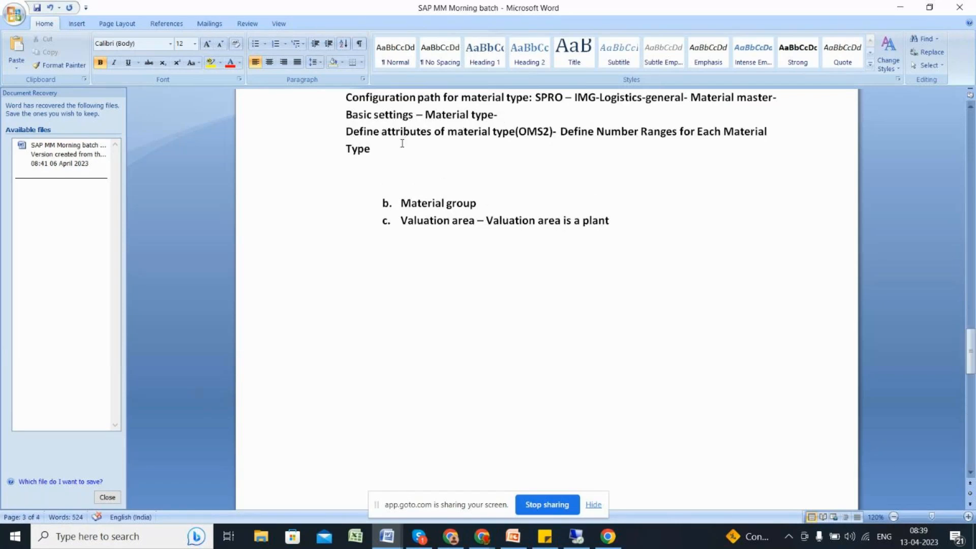
text(1.)
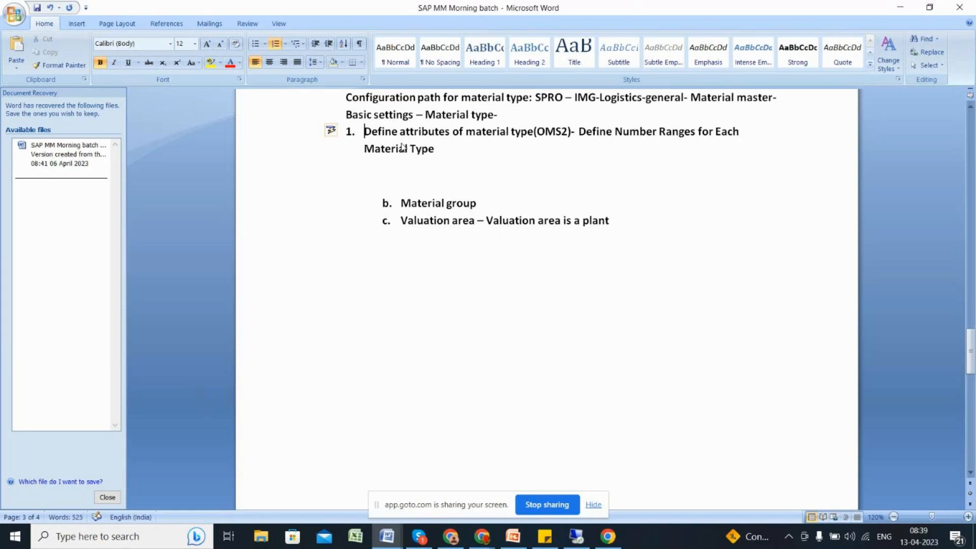
click(578, 133)
key(Return)
text(2.)
key(BackSpace)
key(BackSpace)
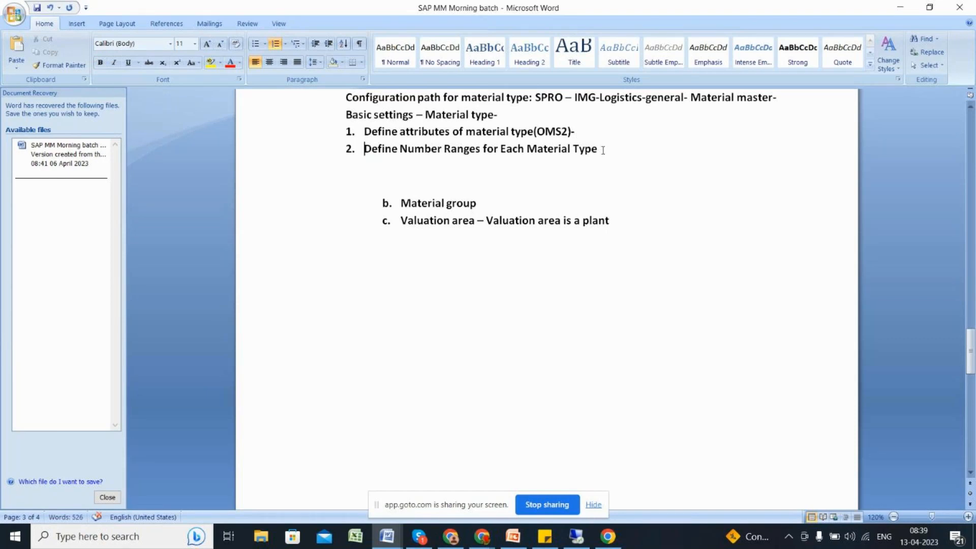
Switch back to SAP, run Define Number Ranges for Each Material Type and display the intervals of object MATERIALNR
key(alt+Tab)
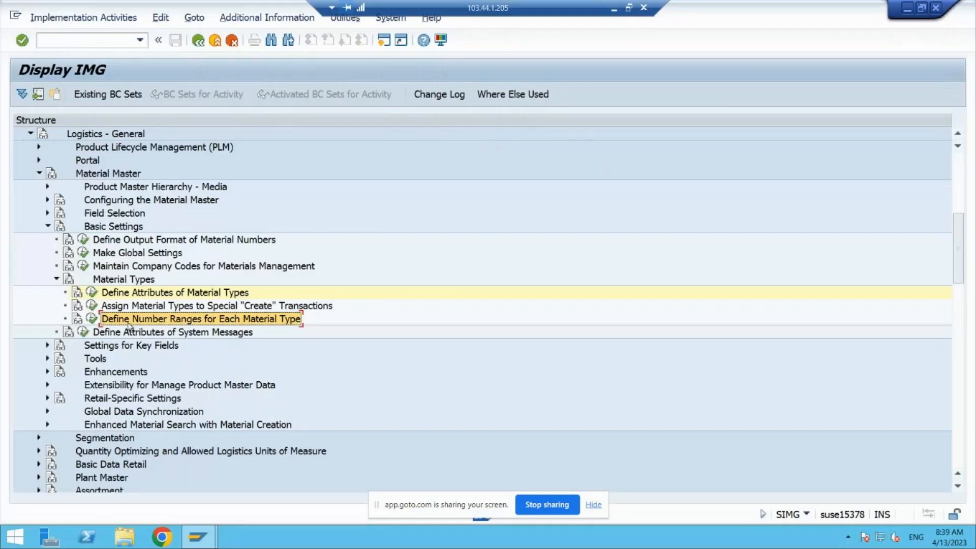
click(91, 319)
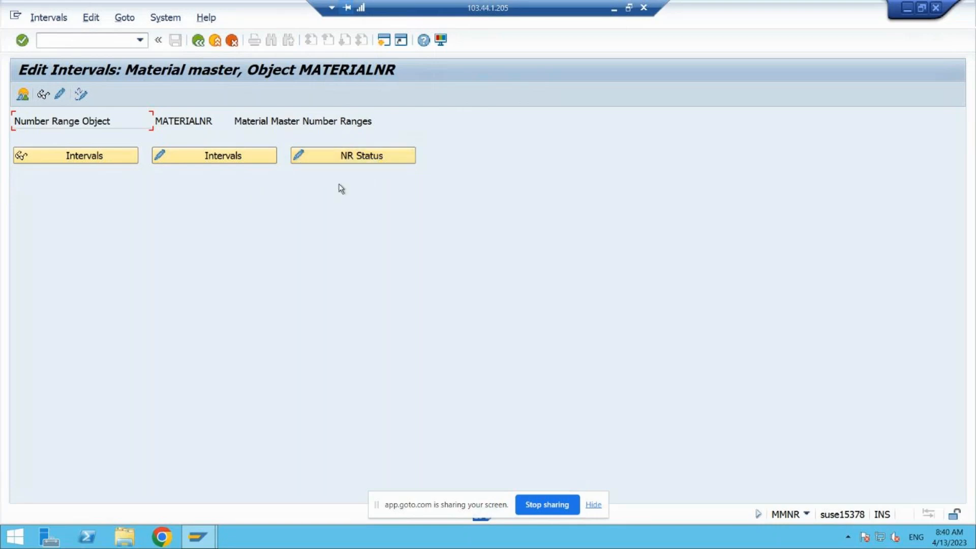
click(40, 158)
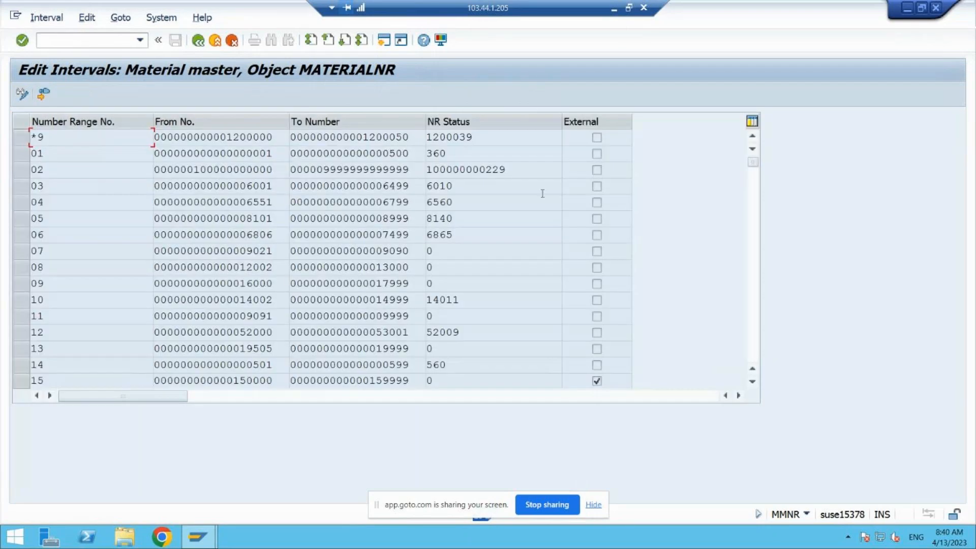
Examine the material master number range intervals in display and change mode, then return to the number range start screen
click(512, 219)
click(310, 251)
click(140, 191)
click(537, 312)
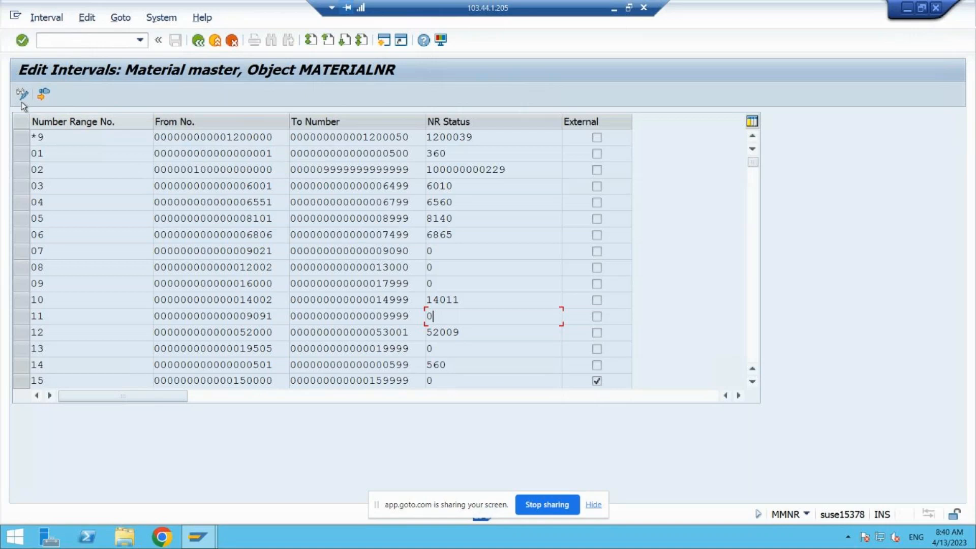
click(201, 45)
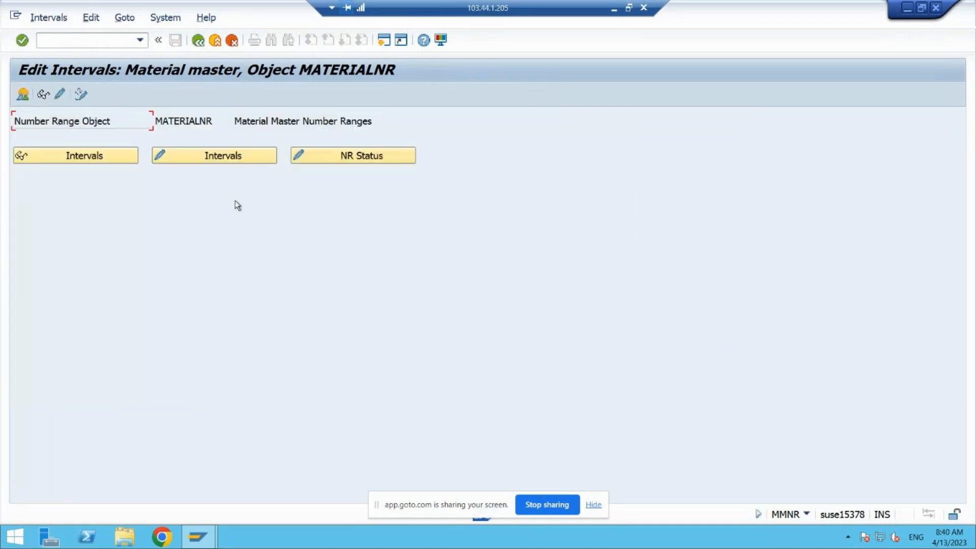
click(203, 155)
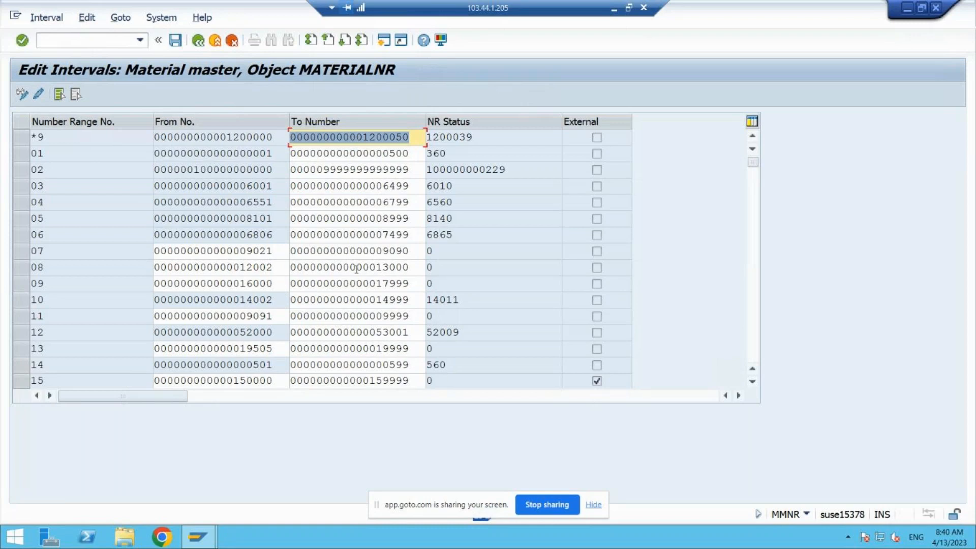
click(198, 41)
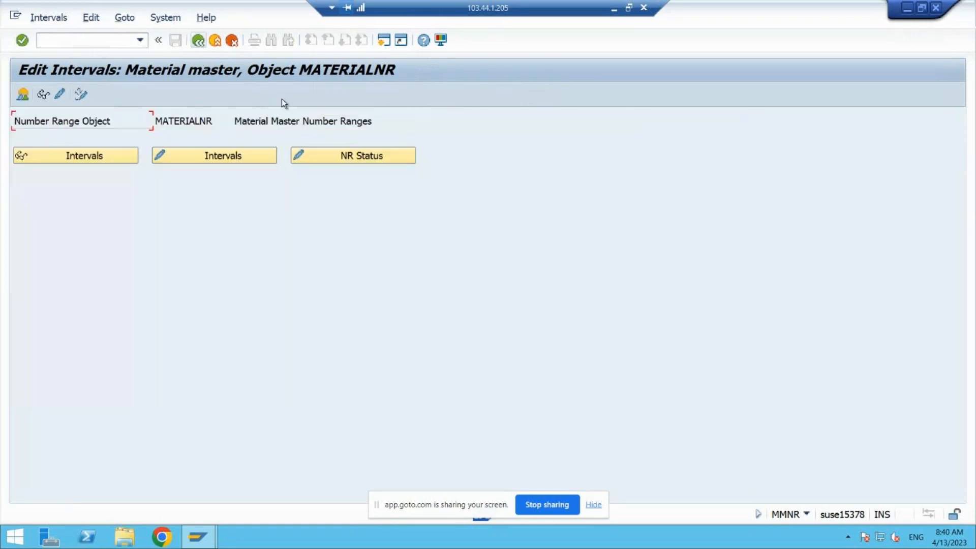
Open the number range status of MATERIALNR and examine the limits, current status and external flag of interval *9
click(401, 157)
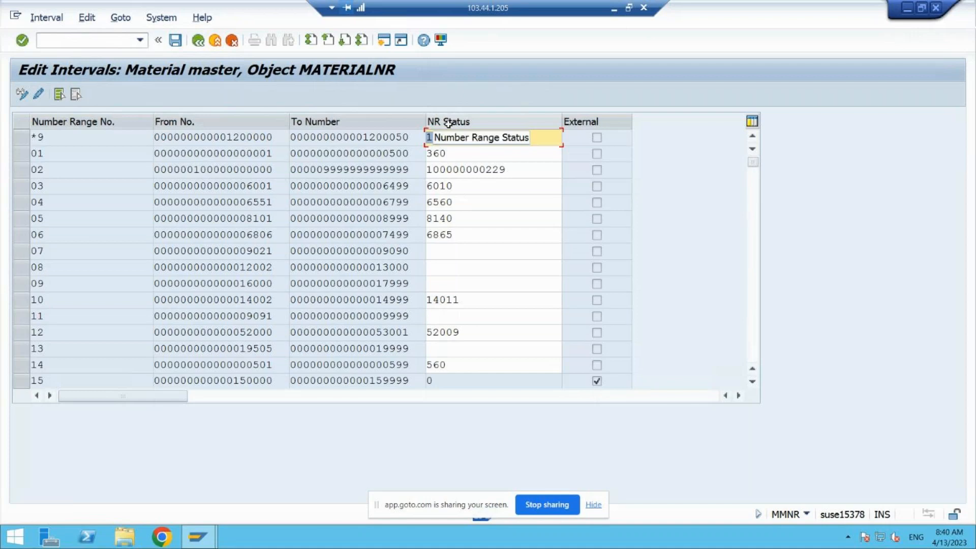
drag(228, 137, 278, 138)
drag(362, 139, 413, 139)
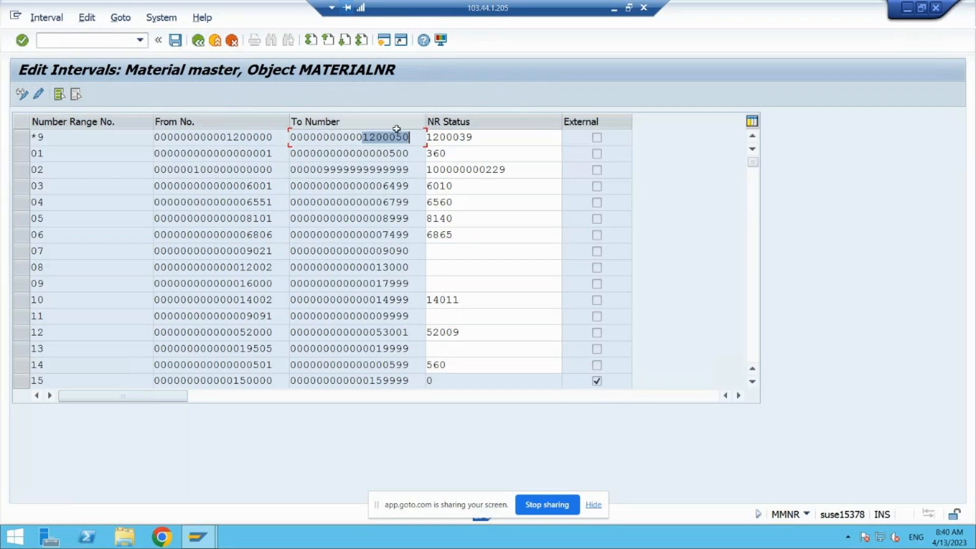
click(475, 138)
drag(476, 137, 459, 136)
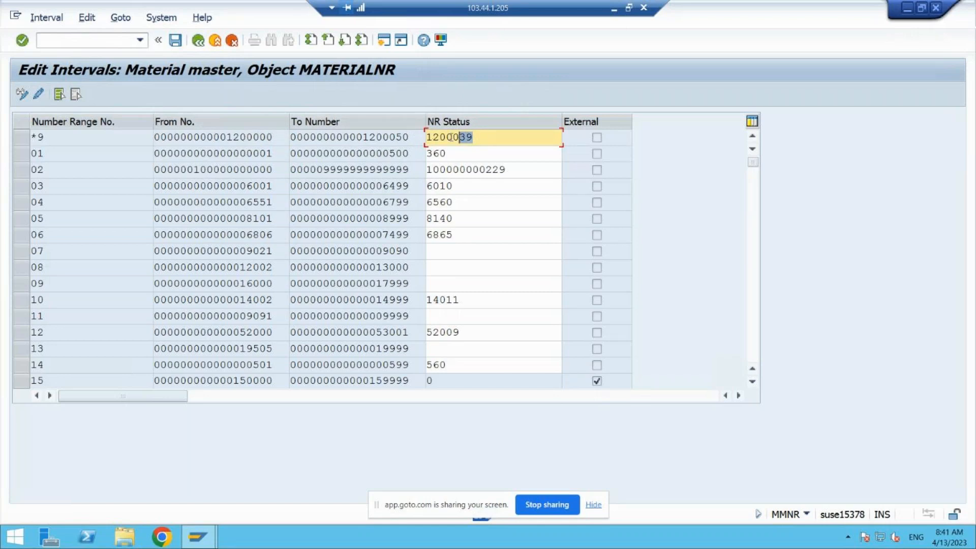
click(272, 138)
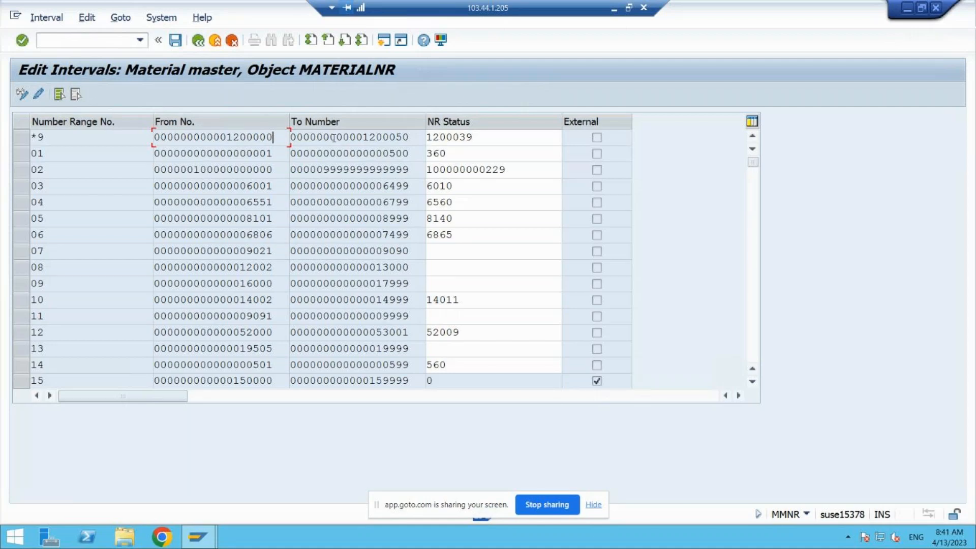
drag(396, 137, 412, 143)
drag(484, 136, 434, 134)
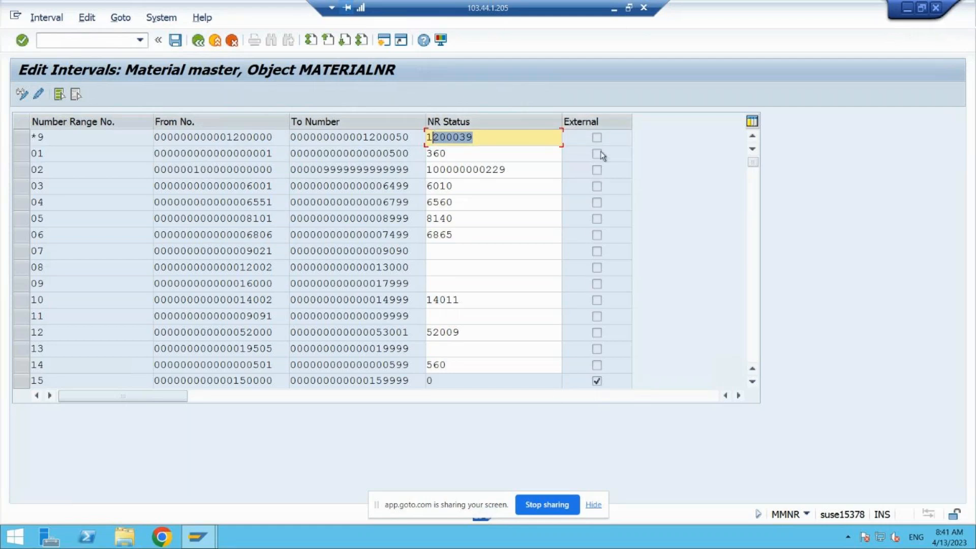
click(512, 134)
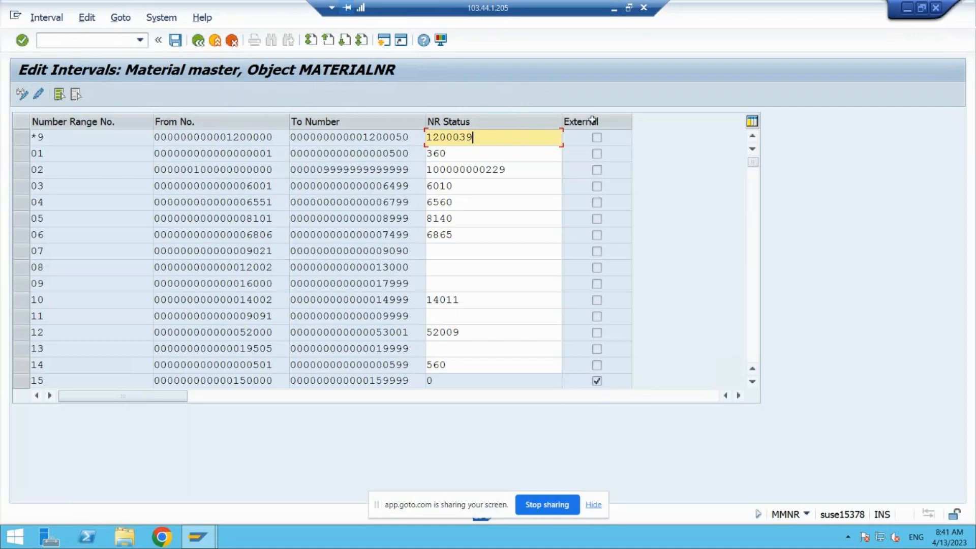
click(596, 137)
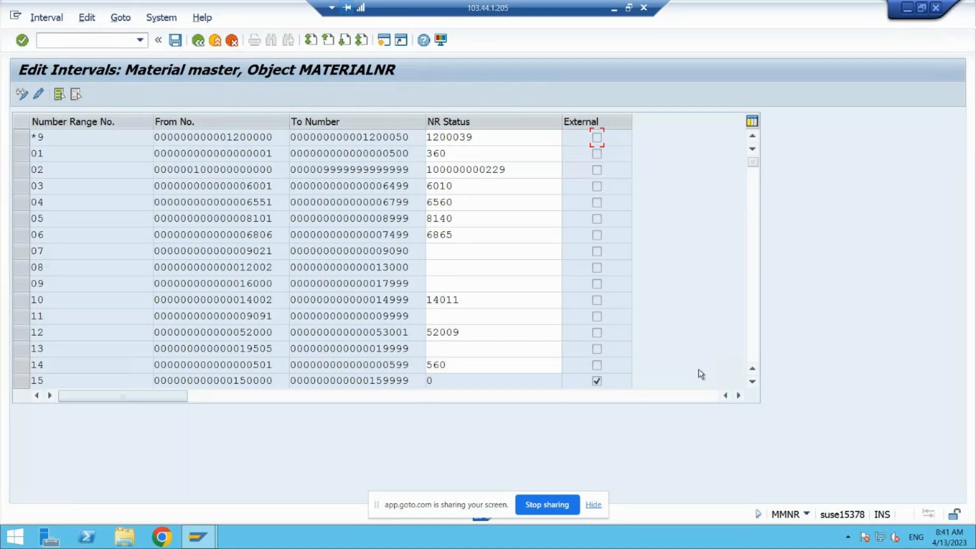
Check the remaining intervals for external numbering, then leave the number range maintenance and return to the IMG structure
click(754, 352)
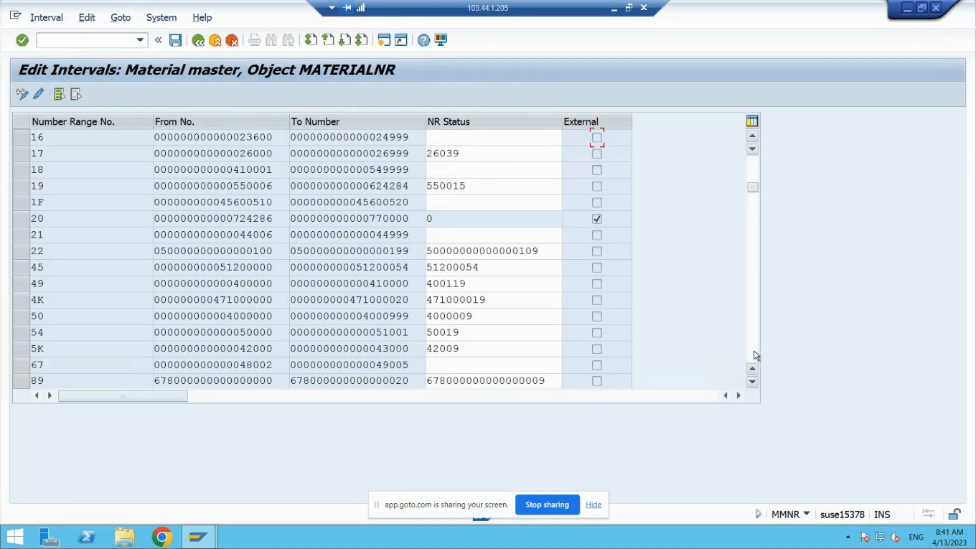
click(755, 351)
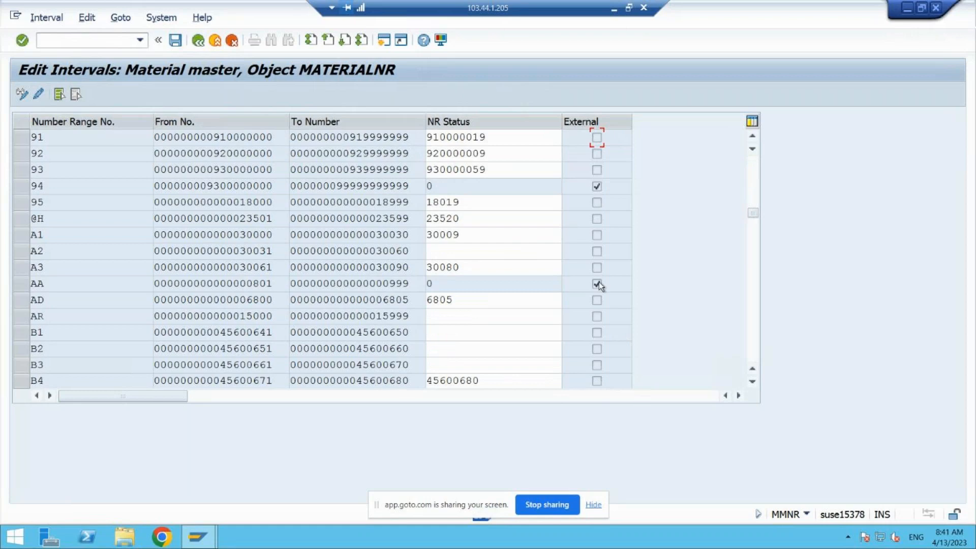
click(755, 337)
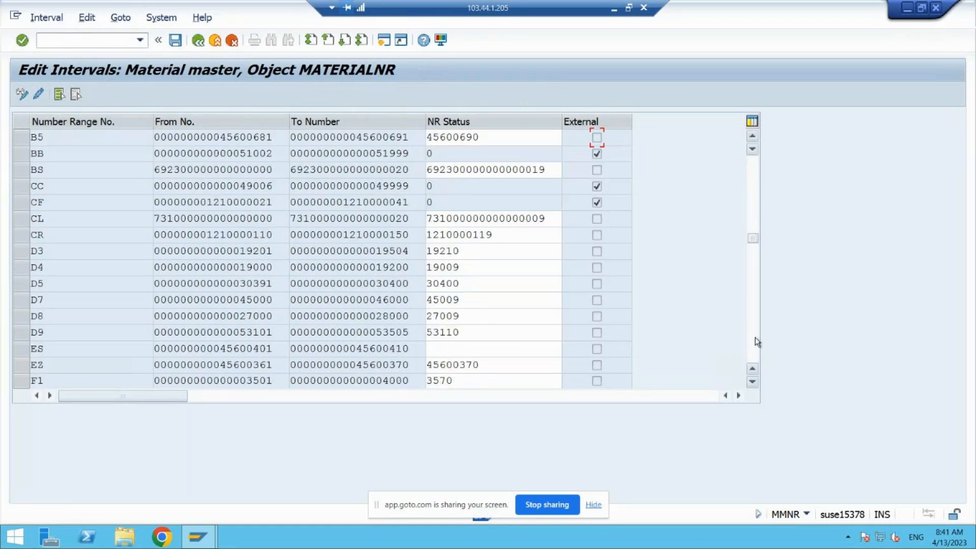
click(755, 337)
click(755, 337)
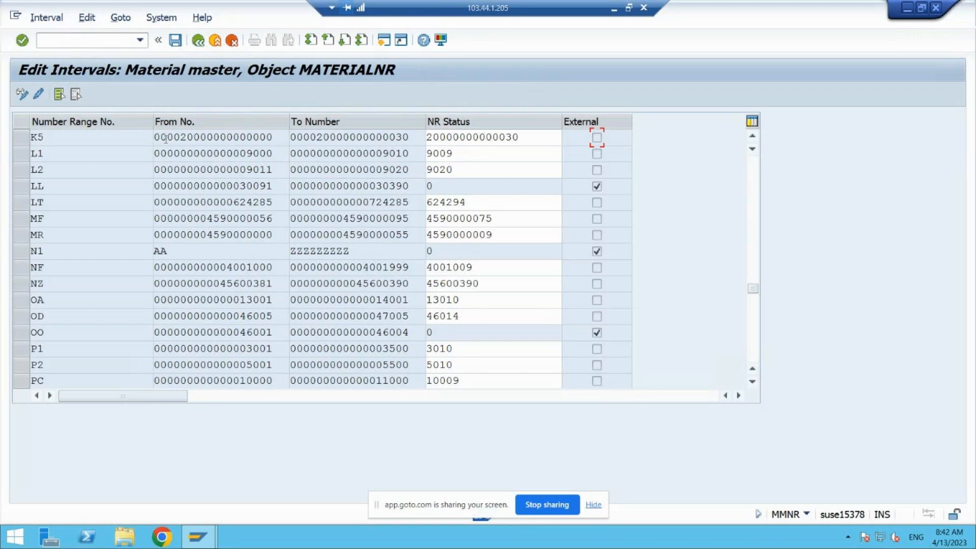
click(234, 93)
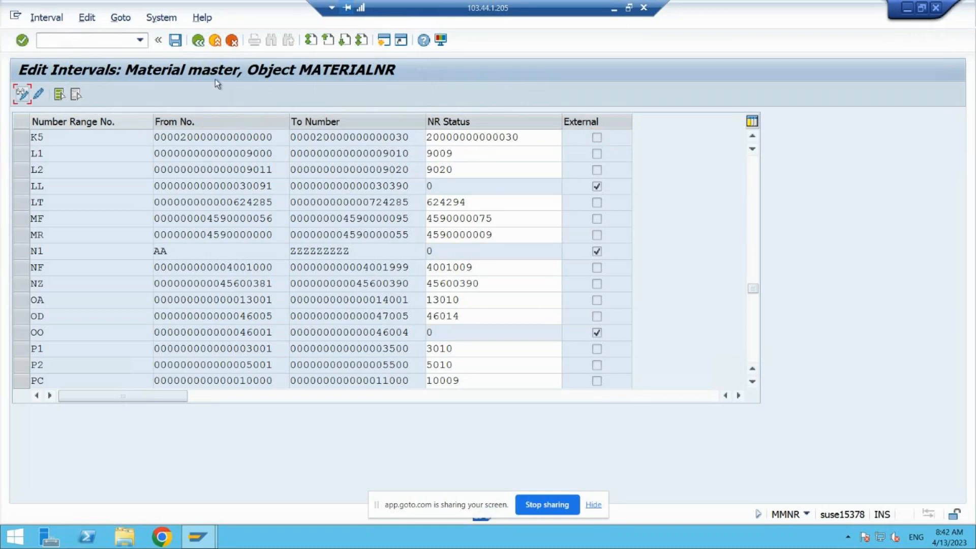
click(199, 40)
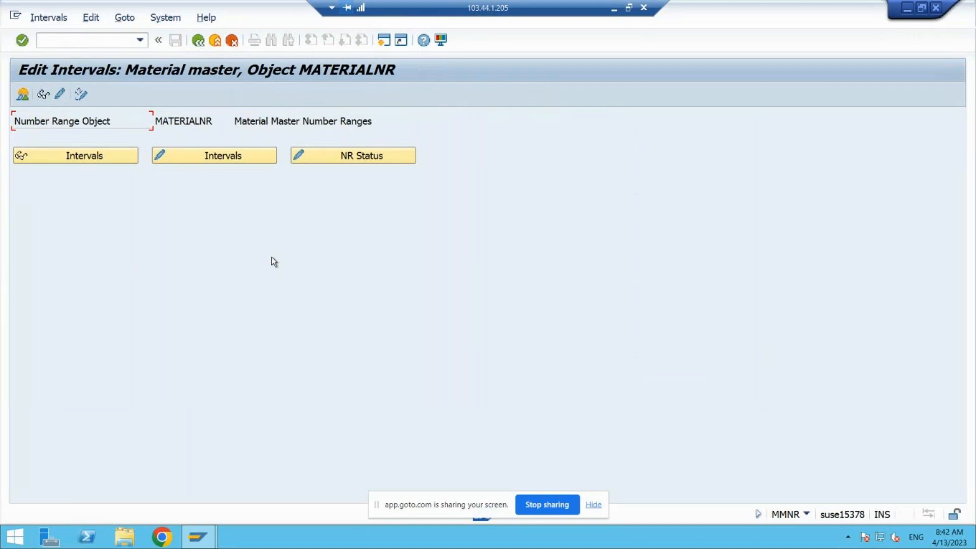
click(199, 40)
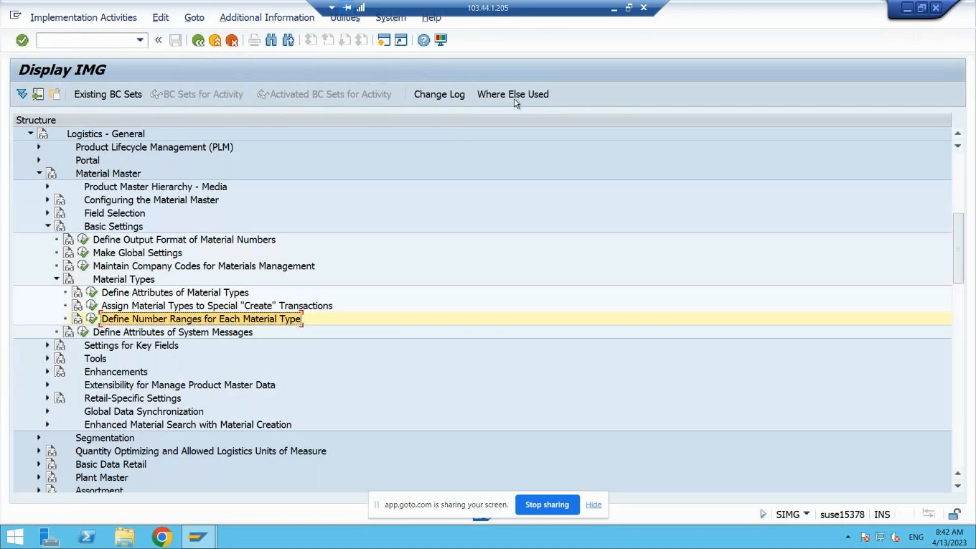
Review the planned number ranges per material type in the Word notes, then switch back to the SAP session
click(614, 9)
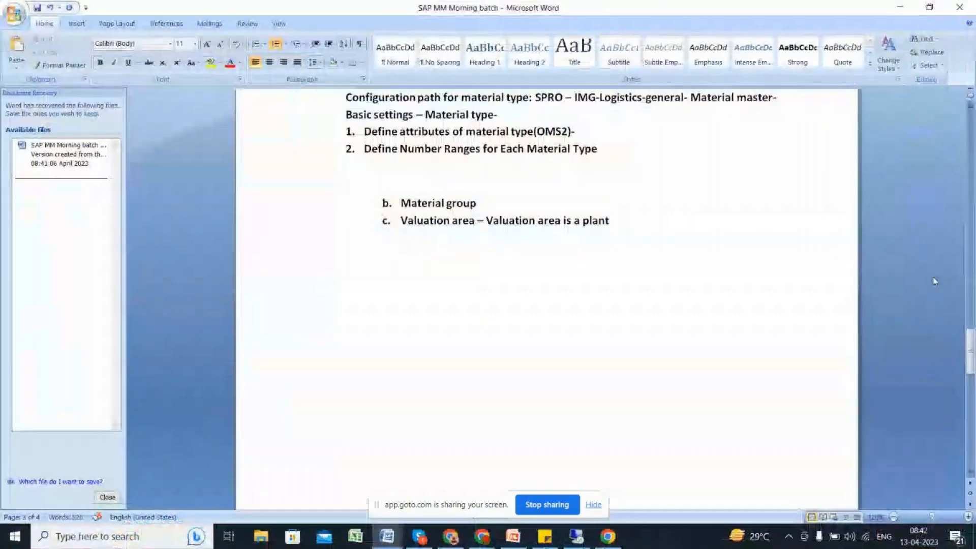
drag(970, 355, 972, 261)
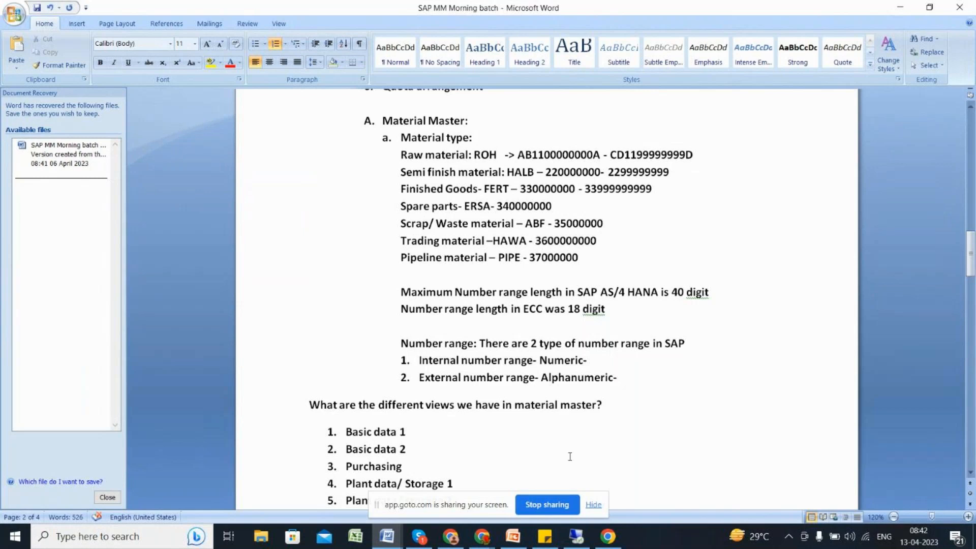
click(577, 536)
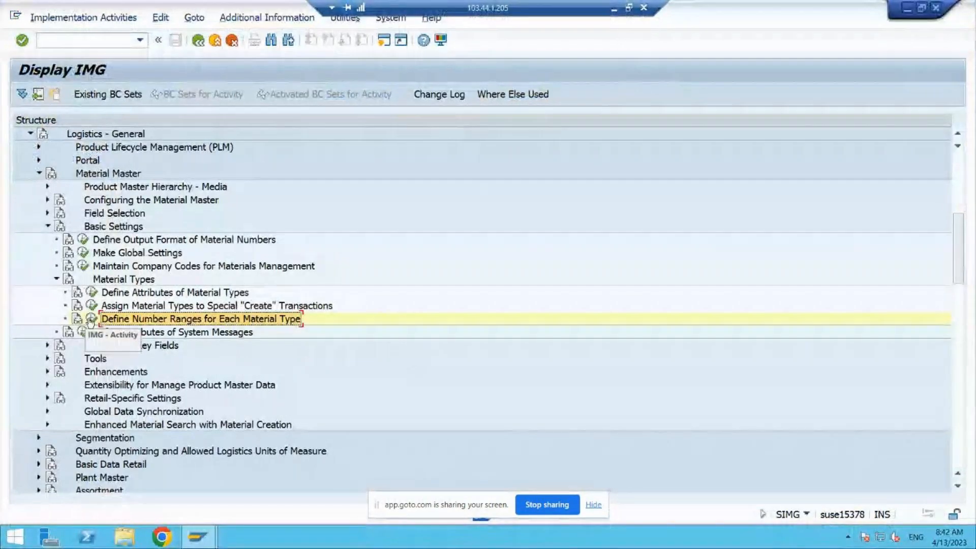
Run Define Number Ranges for Each Material Type and open the groups of object MATERIALNR in change mode
click(92, 319)
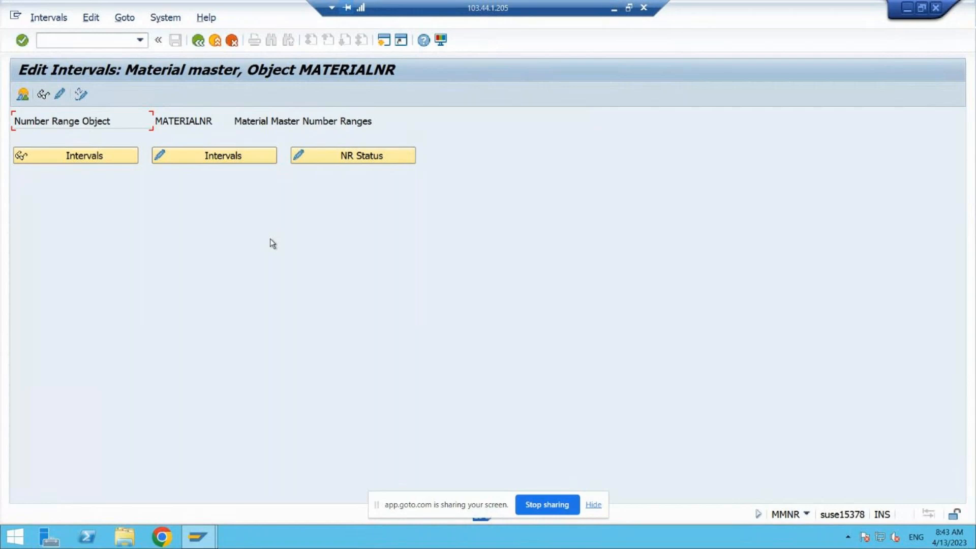
click(59, 96)
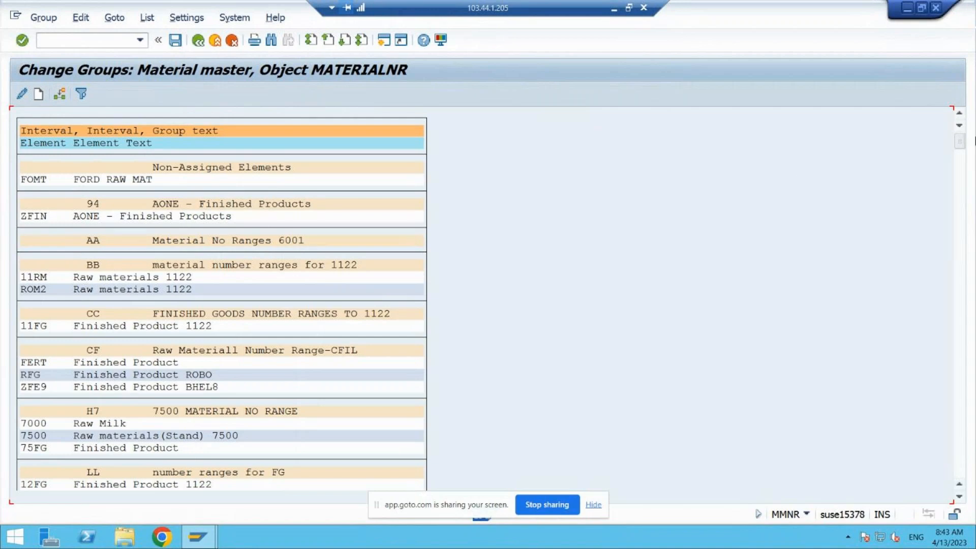
drag(963, 149, 965, 173)
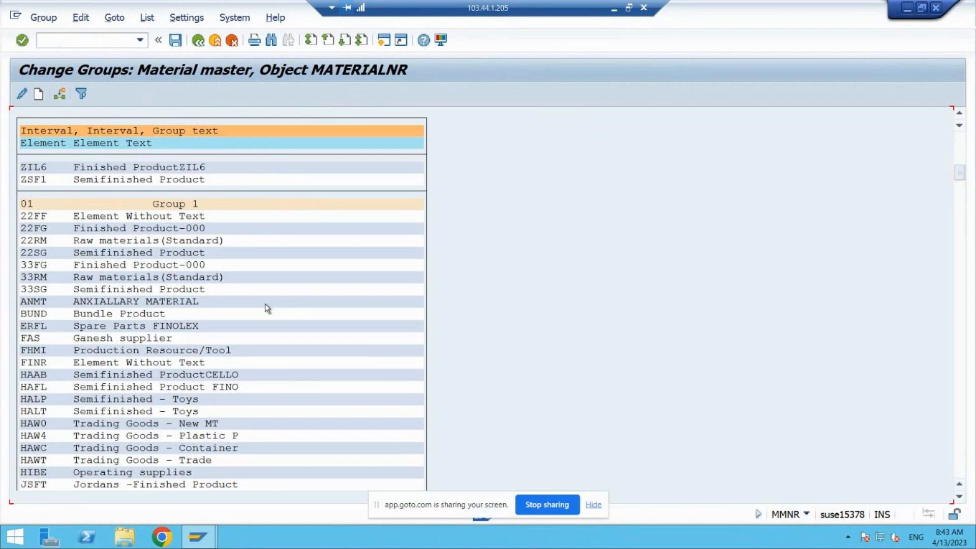
Search the group list for material type ZRO1 and jump to its entry
key(ctrl+f)
click(199, 193)
text(Z)
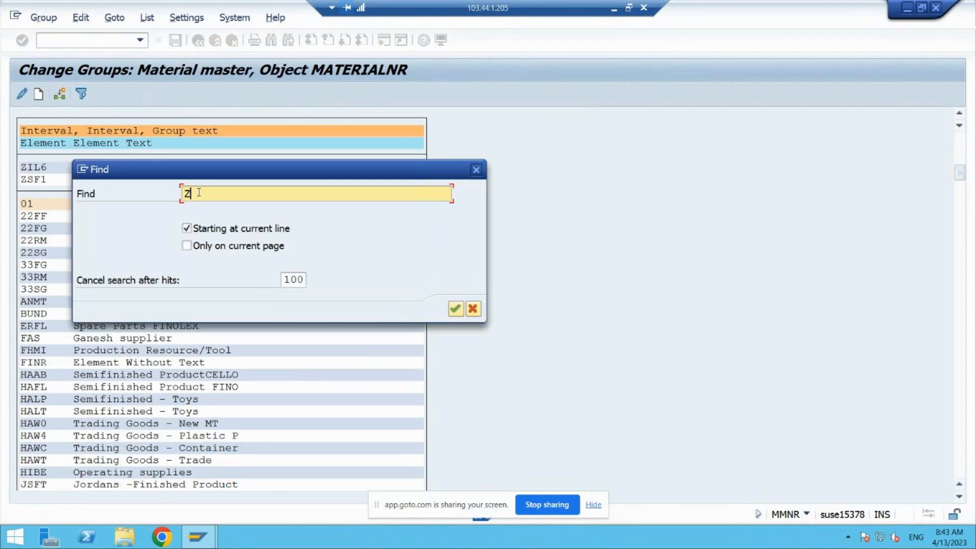
text(RO)
text(1)
key(Return)
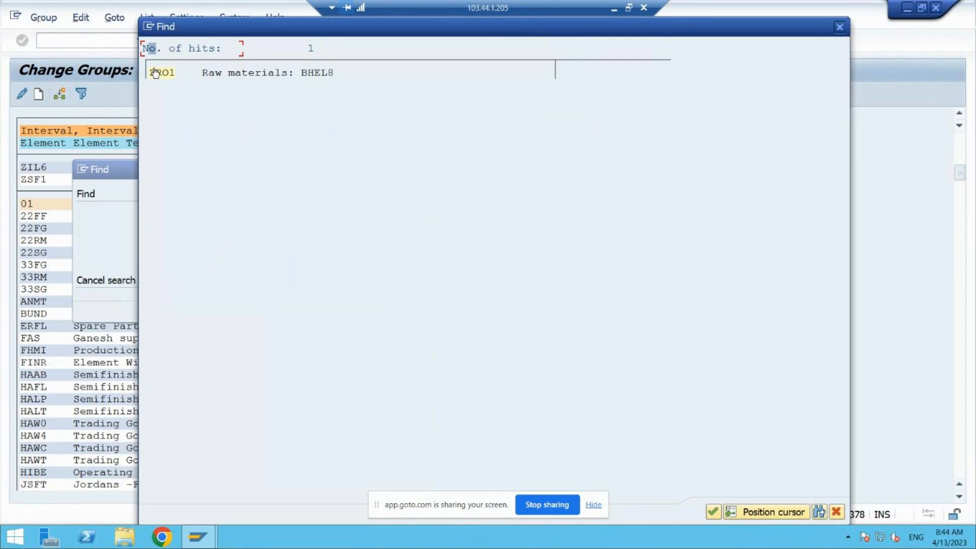
click(159, 72)
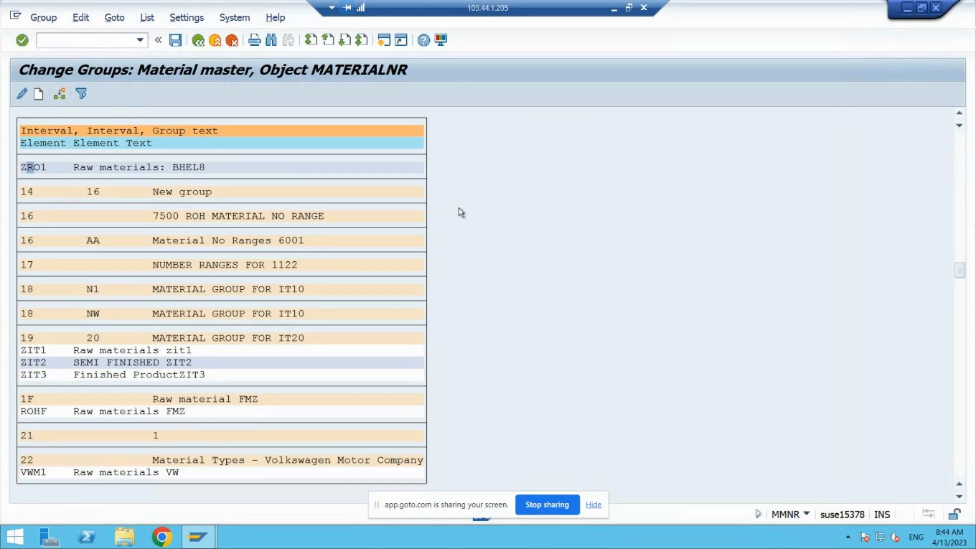
Search the group list from the current line for ZFE, ZFR9 and ZFE9, then close the search
key(ctrl+f)
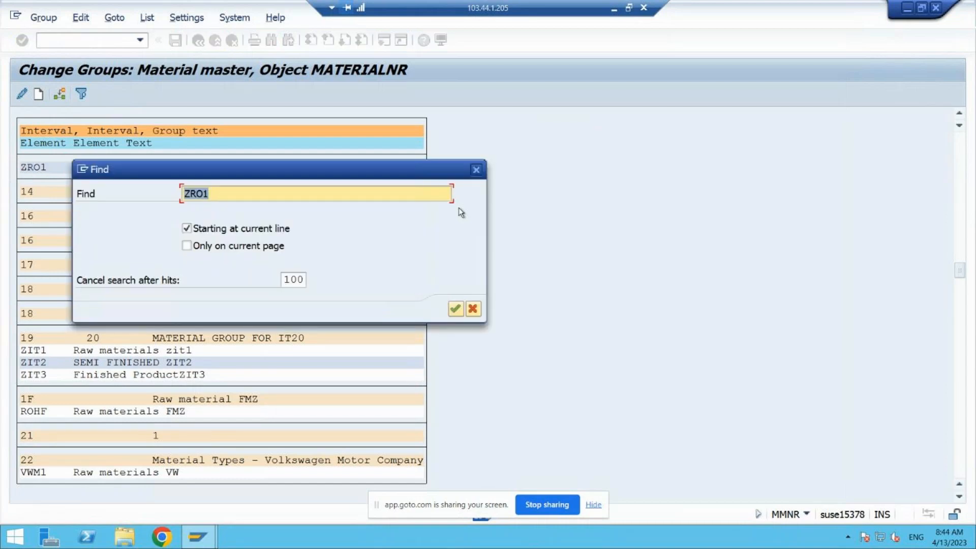
text(ZFE)
key(Return)
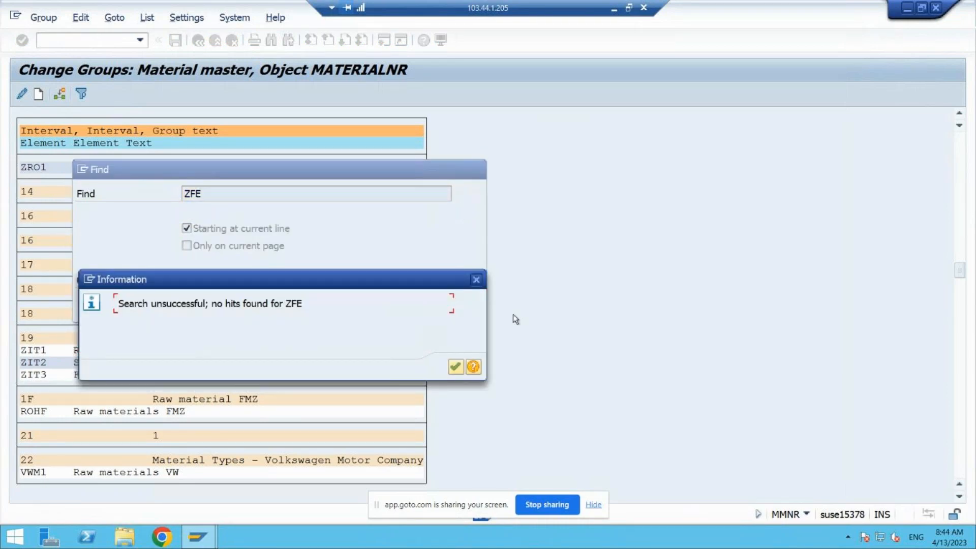
click(455, 367)
click(209, 198)
key(BackSpace)
text(R9)
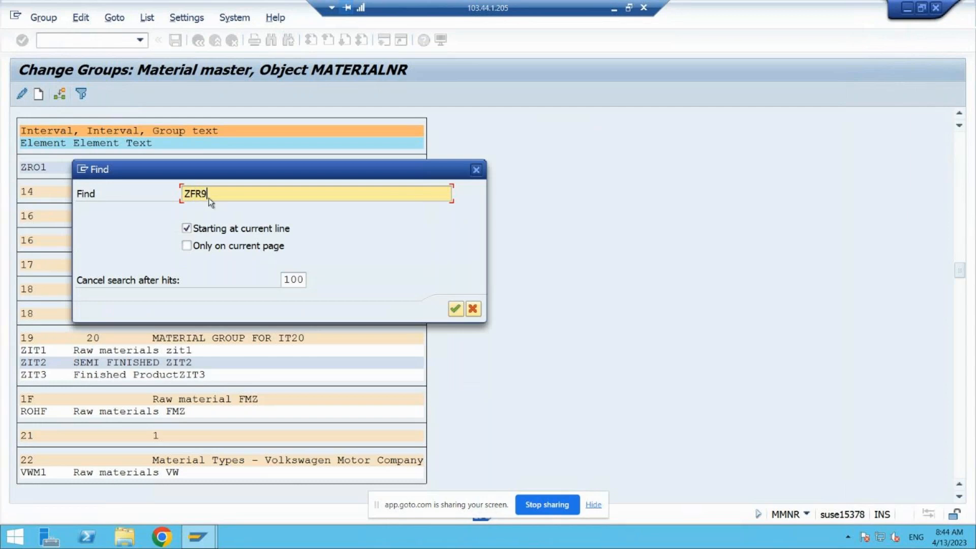
key(Return)
key(Return)
text(ZFE9)
key(Return)
key(Return)
click(479, 170)
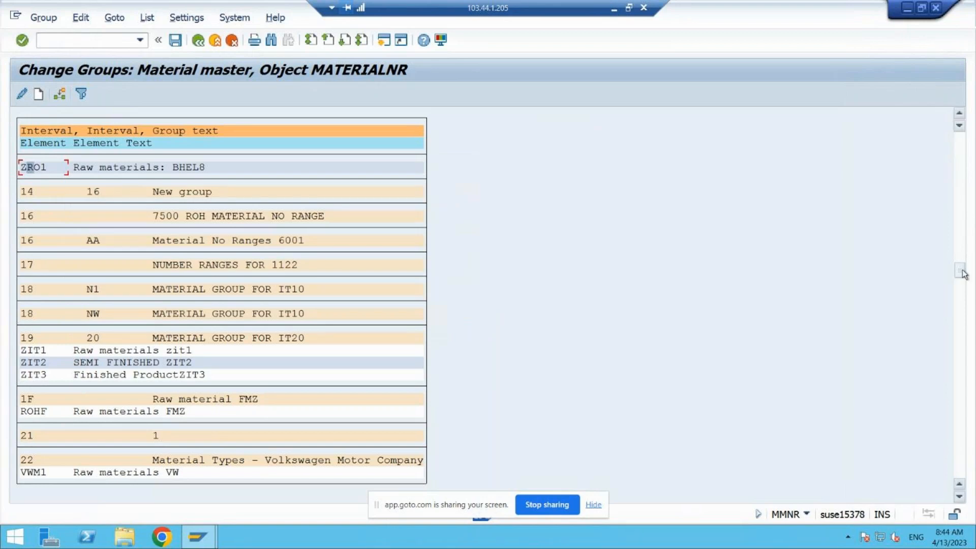
Look through the groups from the beginning of the list, search for ZFE9, ZFR9 and ZFR8, then close the search
drag(961, 270, 964, 143)
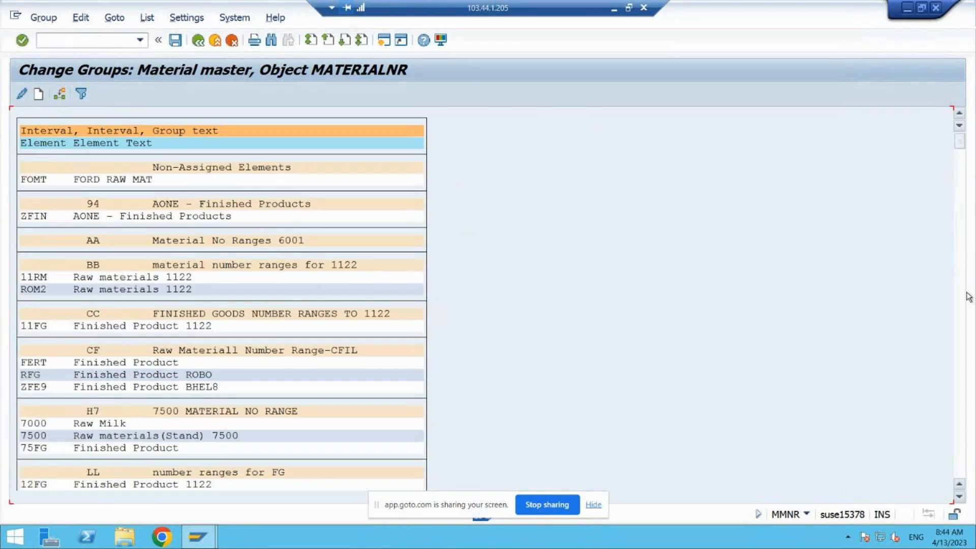
click(960, 449)
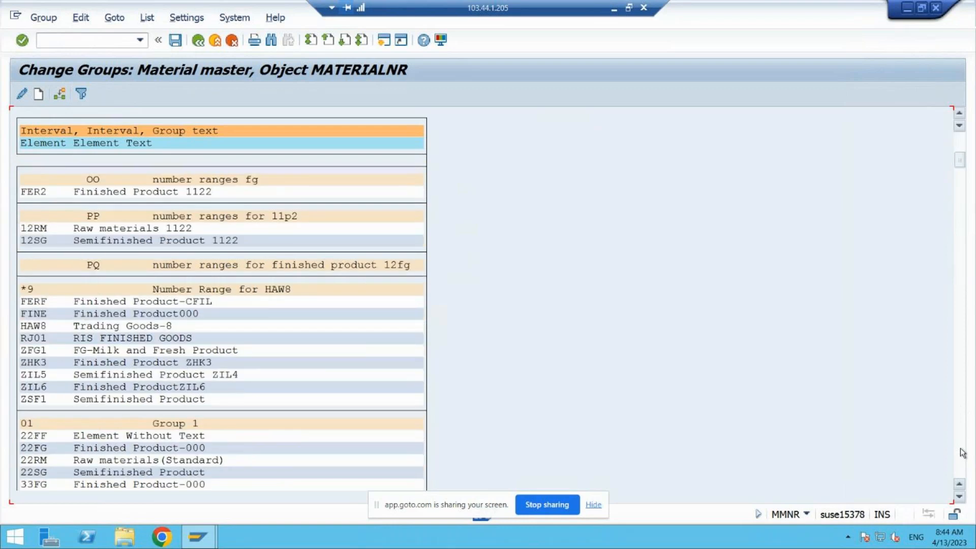
click(961, 448)
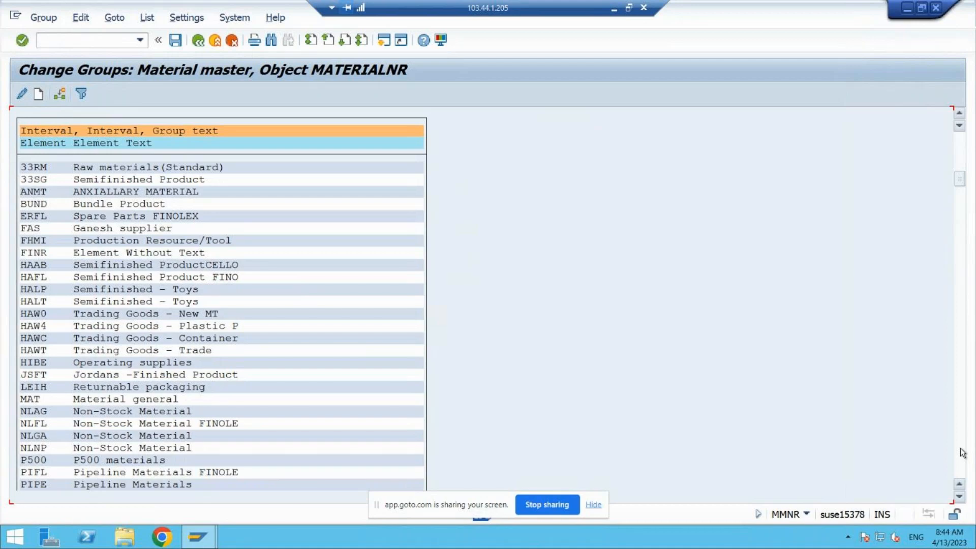
drag(960, 499, 961, 499)
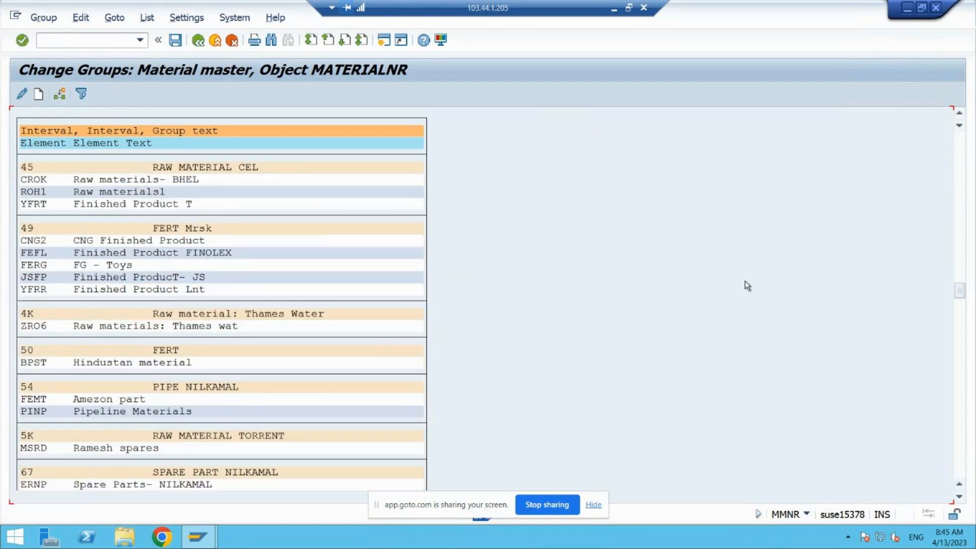
key(ctrl+f)
text(ZFE9)
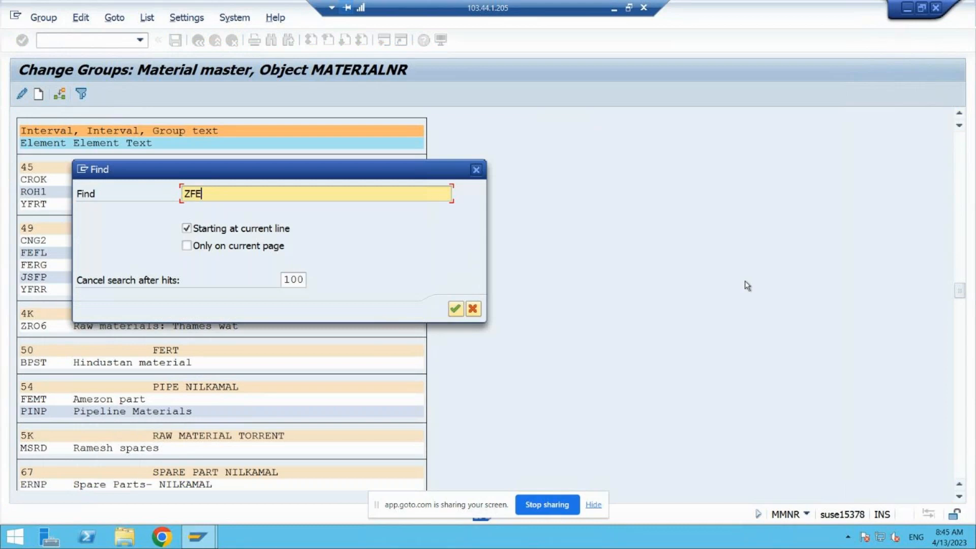
key(Return)
key(Return)
text(ZFR9)
key(Return)
key(Return)
text(ZFR8)
key(Return)
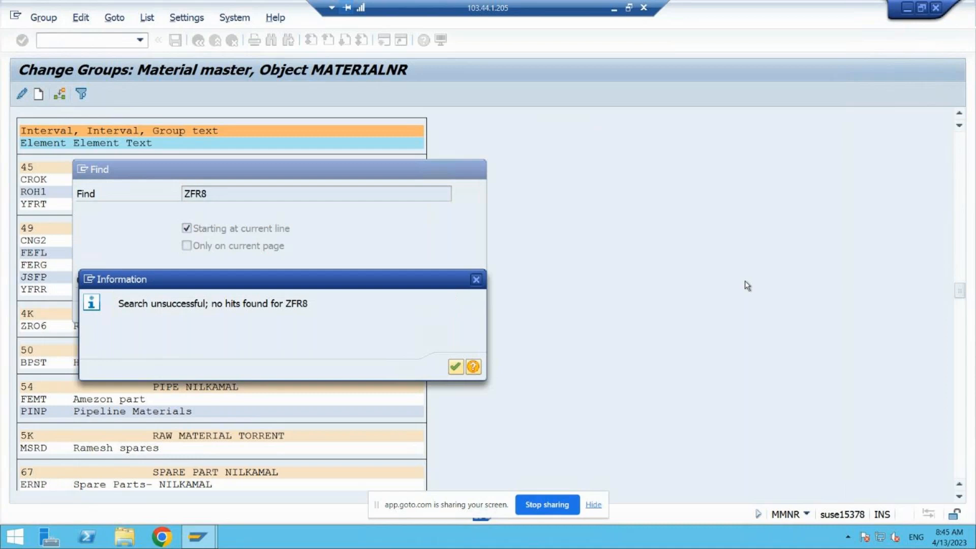
key(Return)
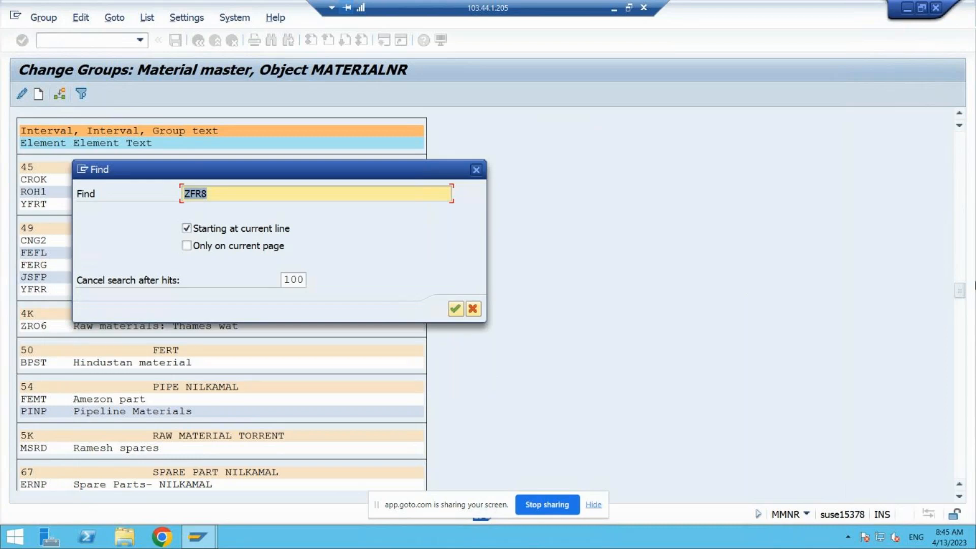
click(476, 170)
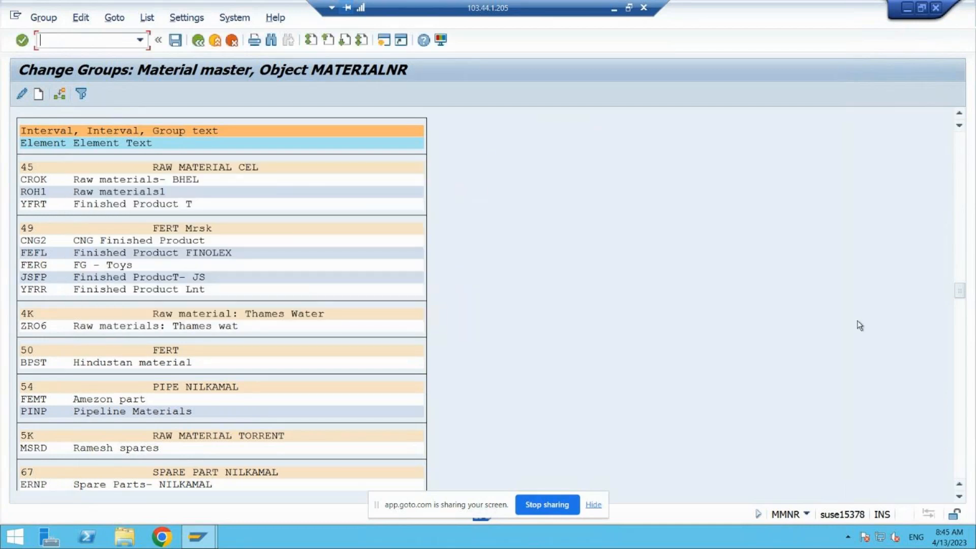
Search the MATERIALNR group list from the current line for Z, close the search, and look through the groups further down
drag(960, 292, 962, 307)
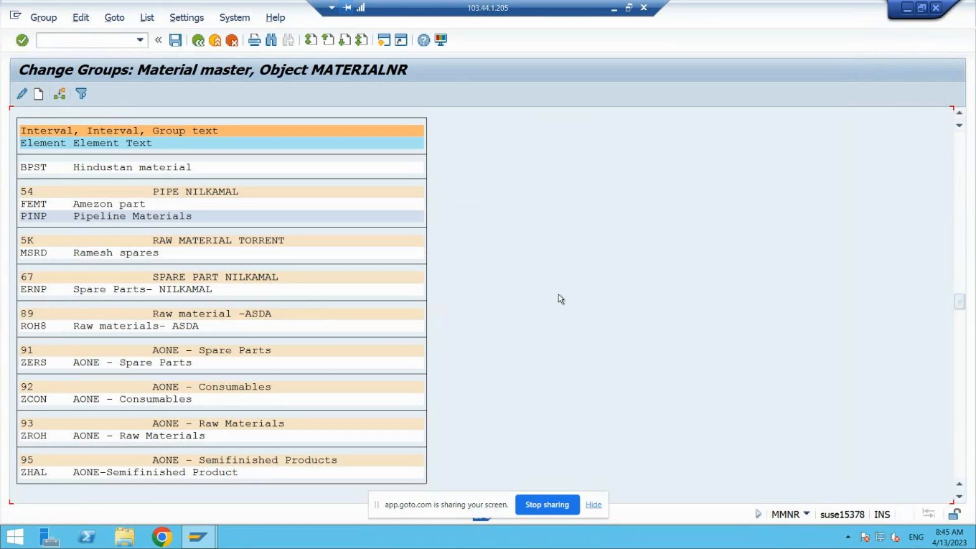
key(ctrl+f)
text(Z)
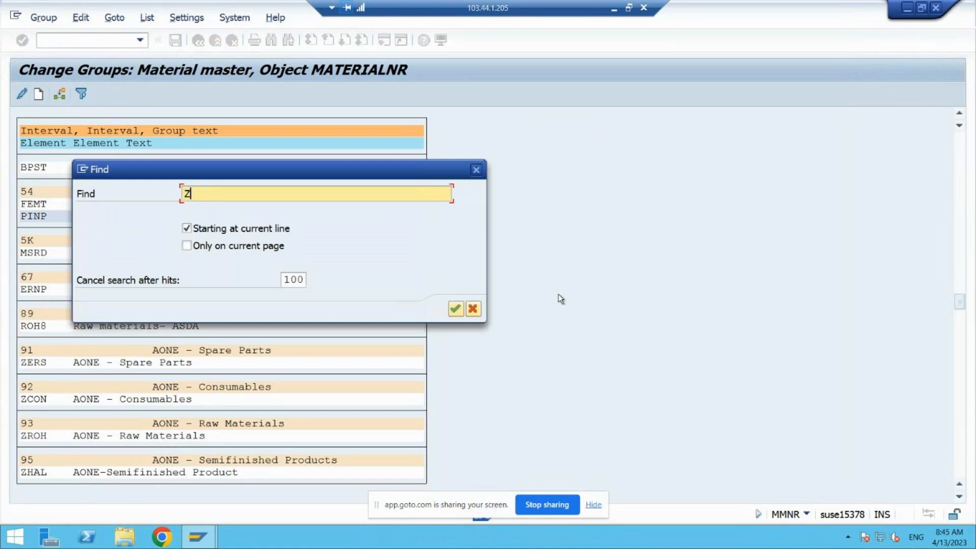
key(Return)
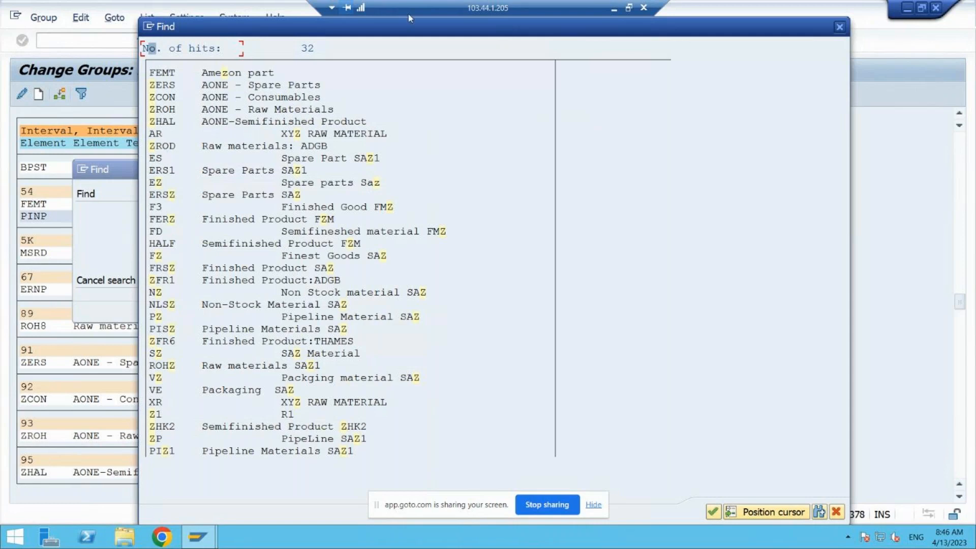
click(840, 28)
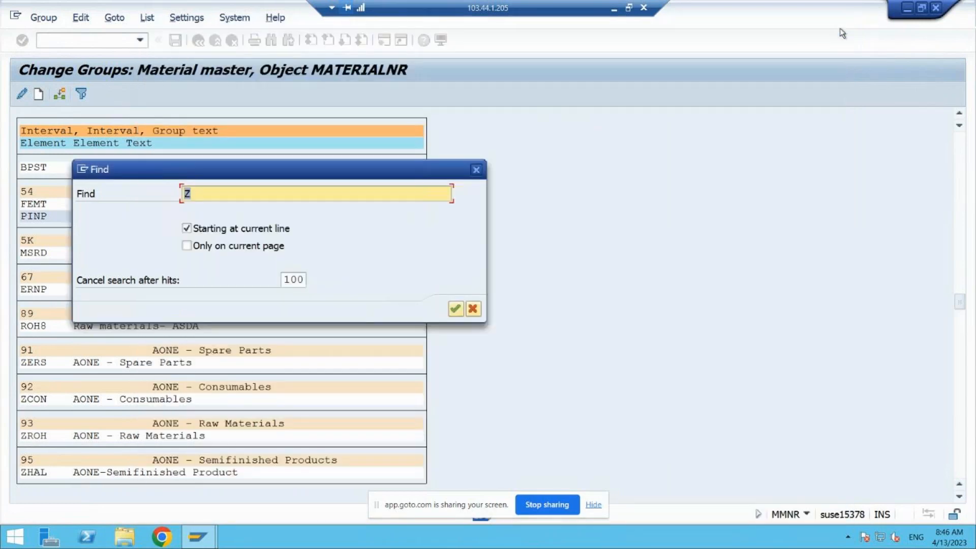
click(477, 171)
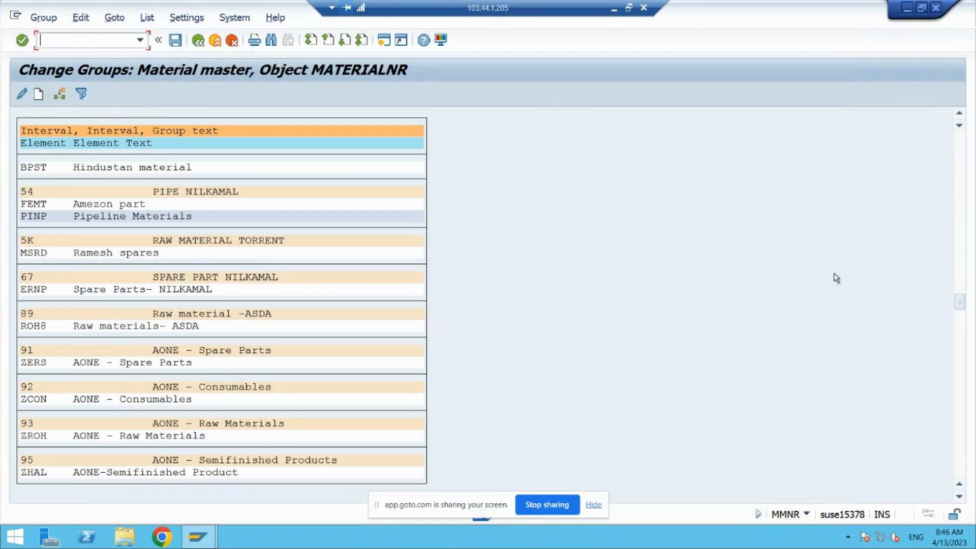
drag(960, 305, 967, 342)
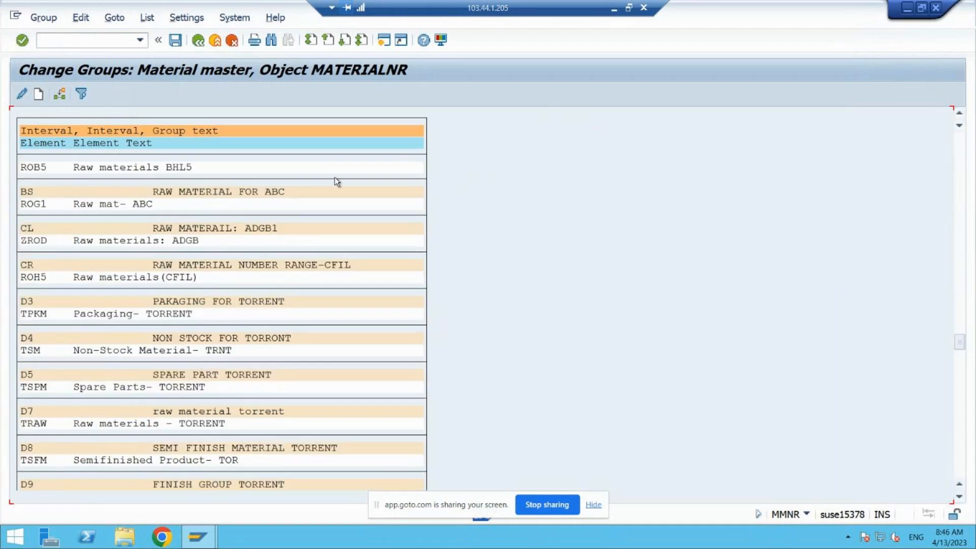
drag(960, 341, 972, 400)
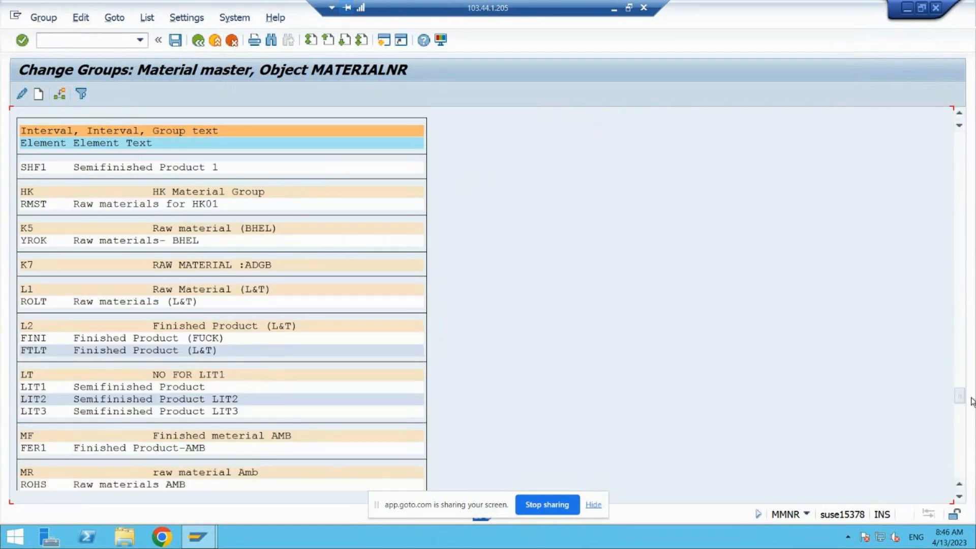
key(super+Right)
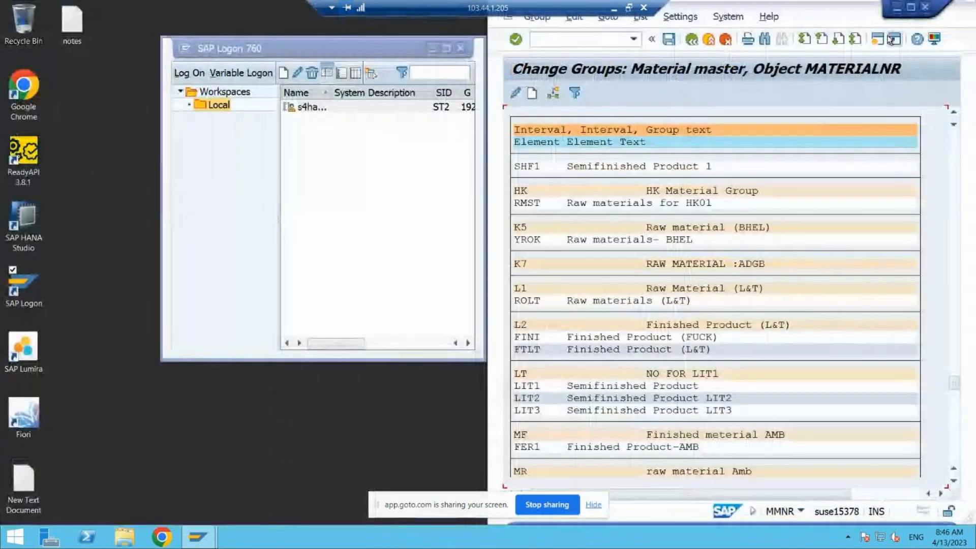
drag(921, 33, 712, 33)
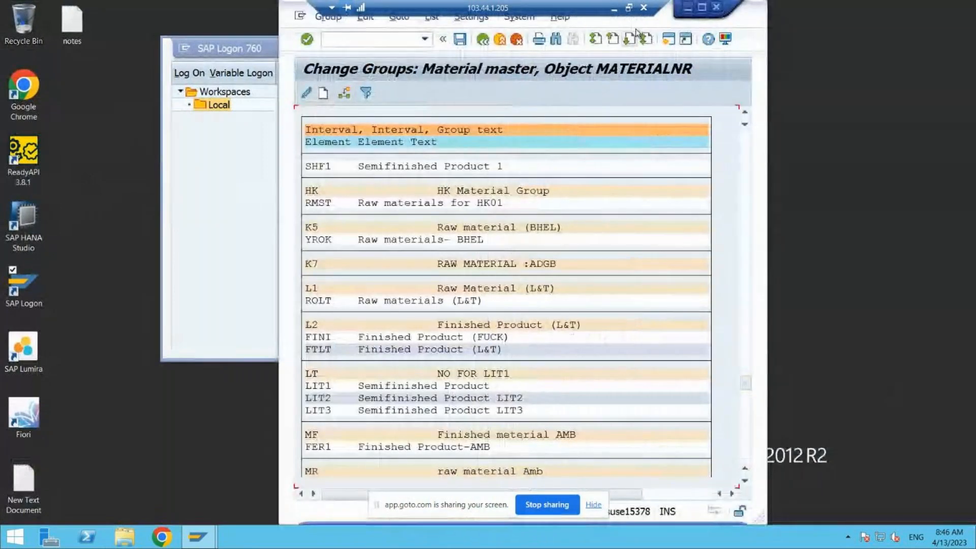
drag(712, 32, 678, 117)
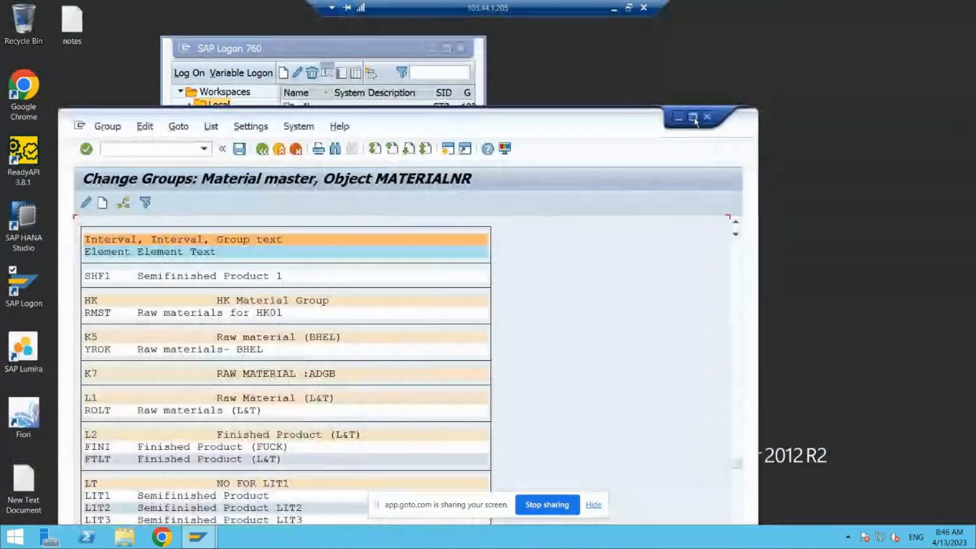
click(693, 118)
Go back to the IMG, open Define Attributes of Material Types and position the list at material type ZFR8
click(202, 45)
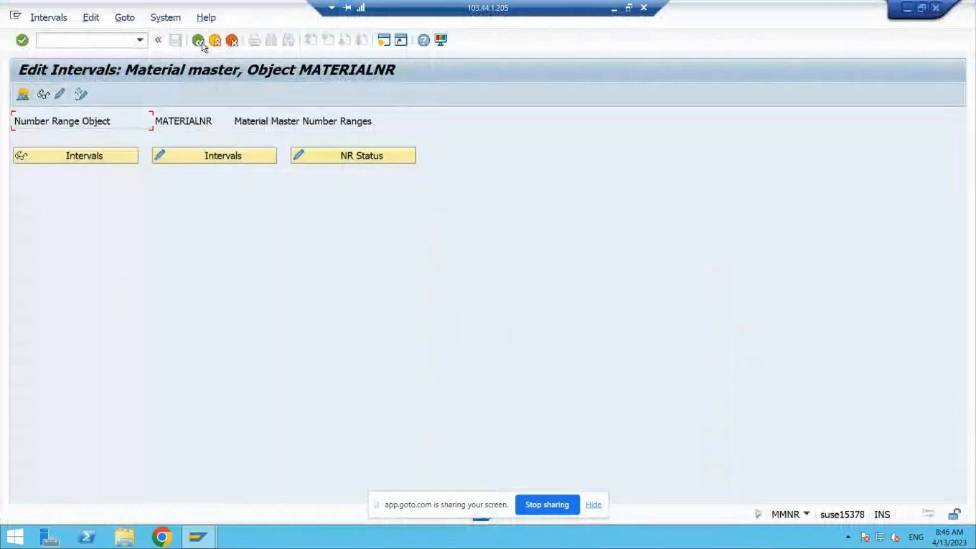
click(201, 46)
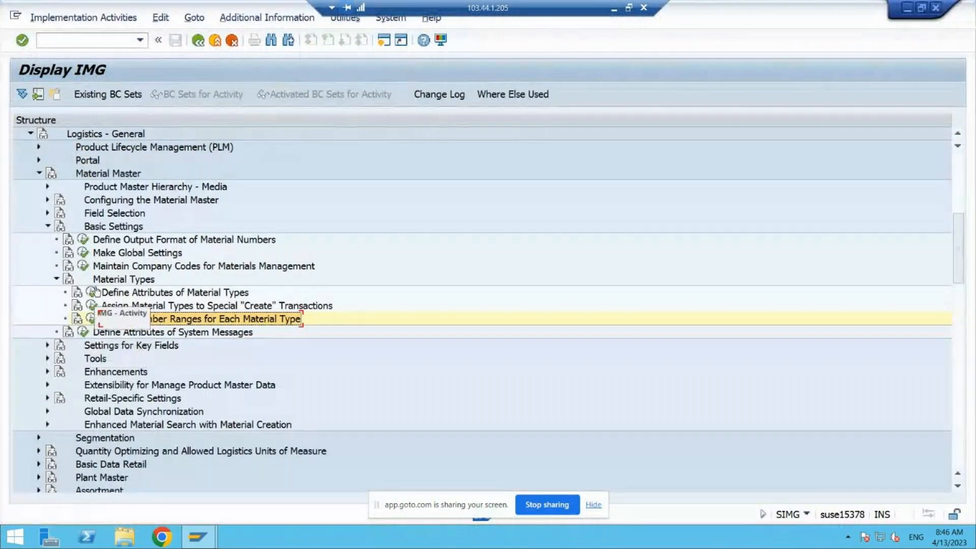
click(92, 291)
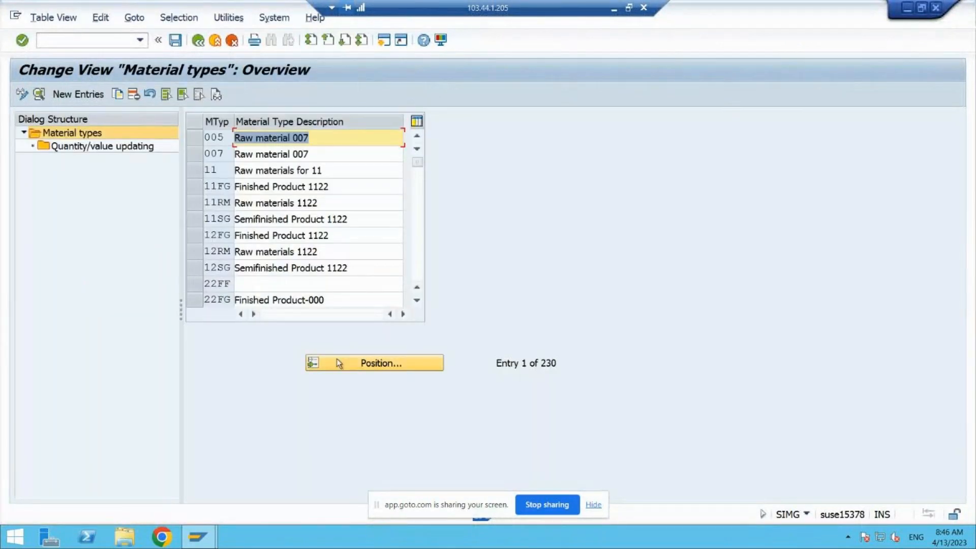
click(362, 364)
text(Z)
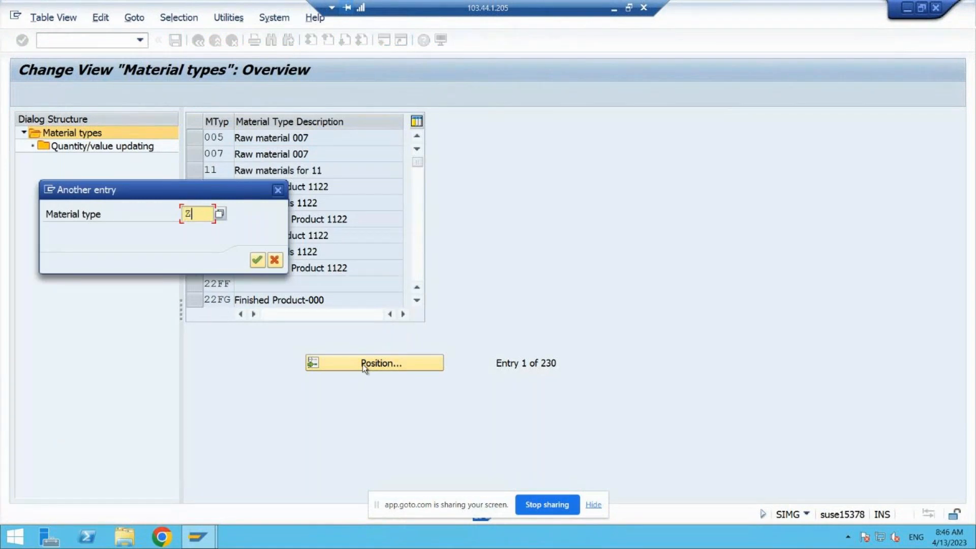
text(FR)
text(8)
key(Return)
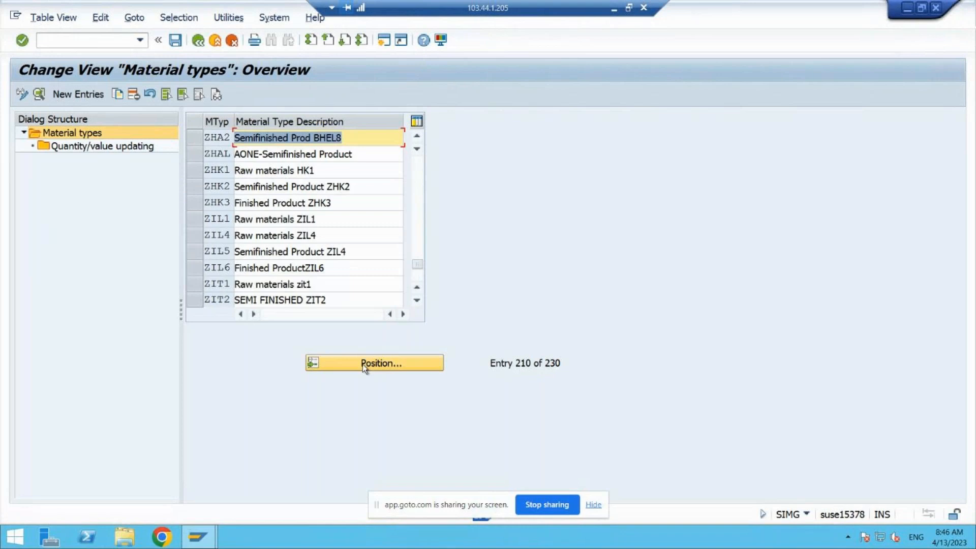
Position the material types list at ZFE9 and select its material type code
click(383, 362)
text(ZFE9)
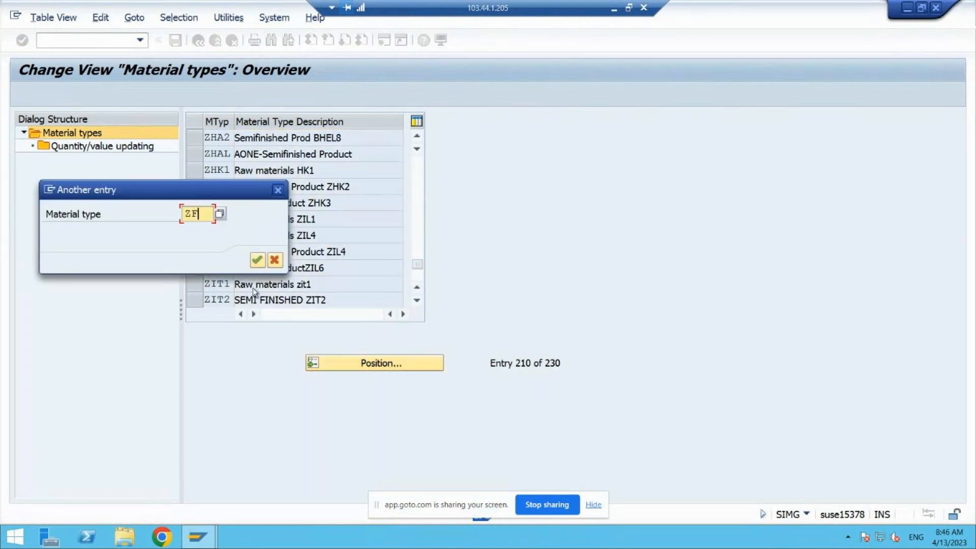
key(Return)
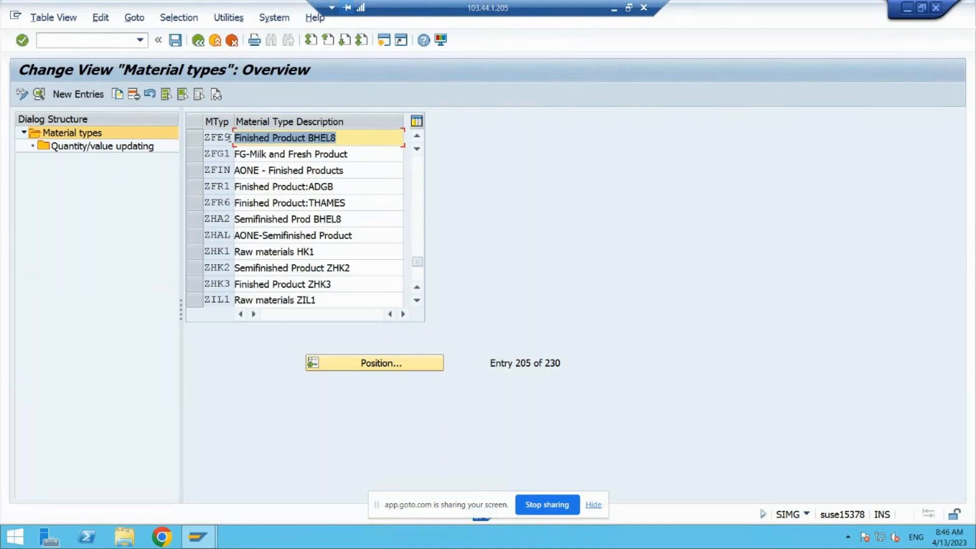
click(231, 138)
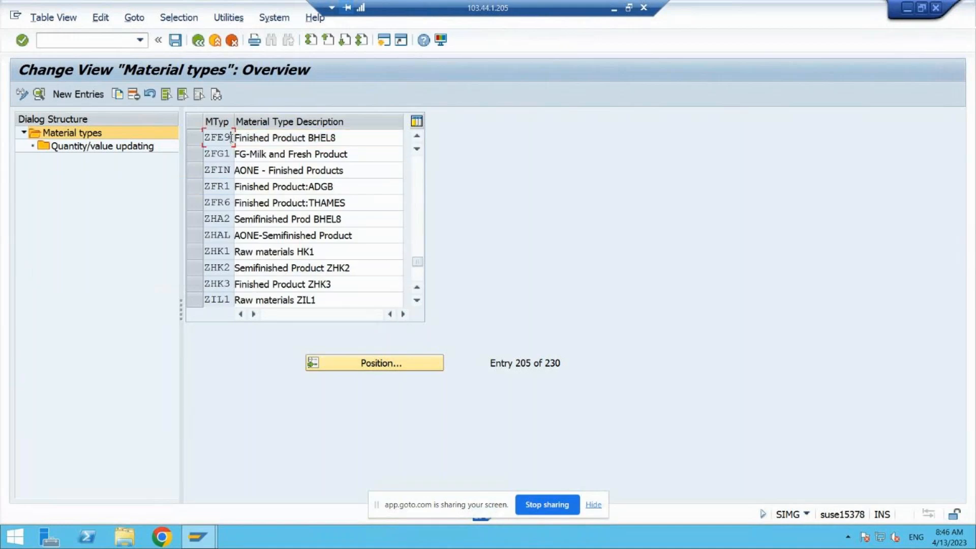
click(195, 137)
click(200, 138)
drag(231, 138, 203, 136)
click(216, 137)
Return to the IMG, run Define Number Ranges for Each Material Type and open the MATERIALNR groups in change mode
click(202, 46)
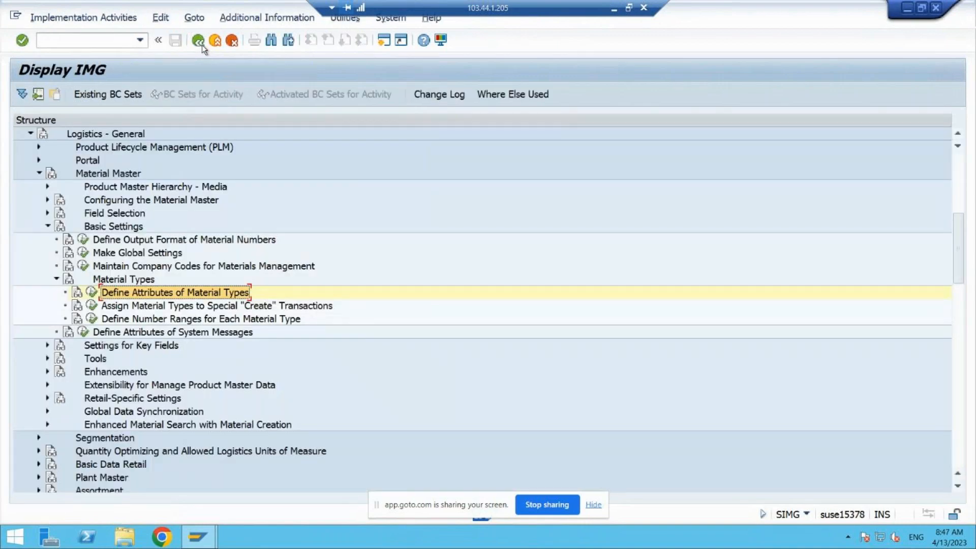
click(90, 318)
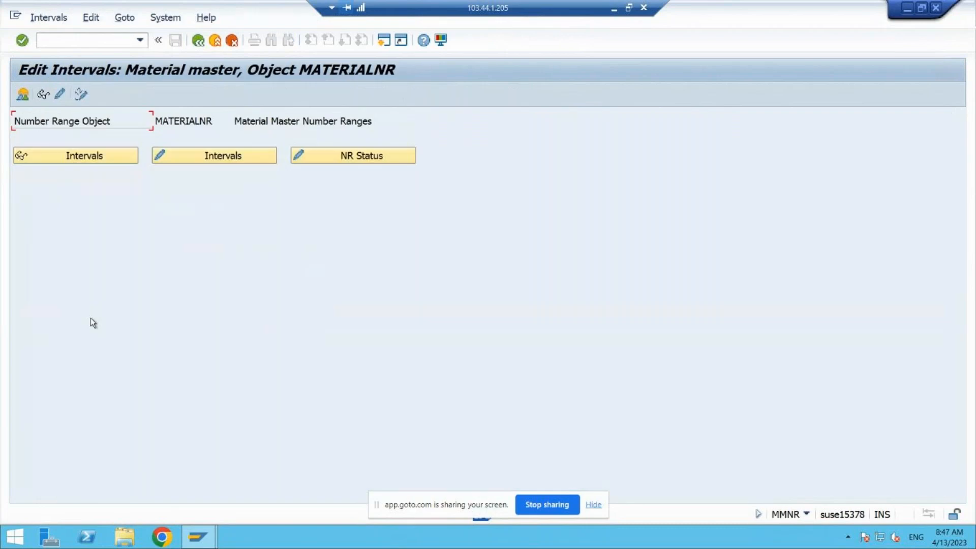
click(60, 96)
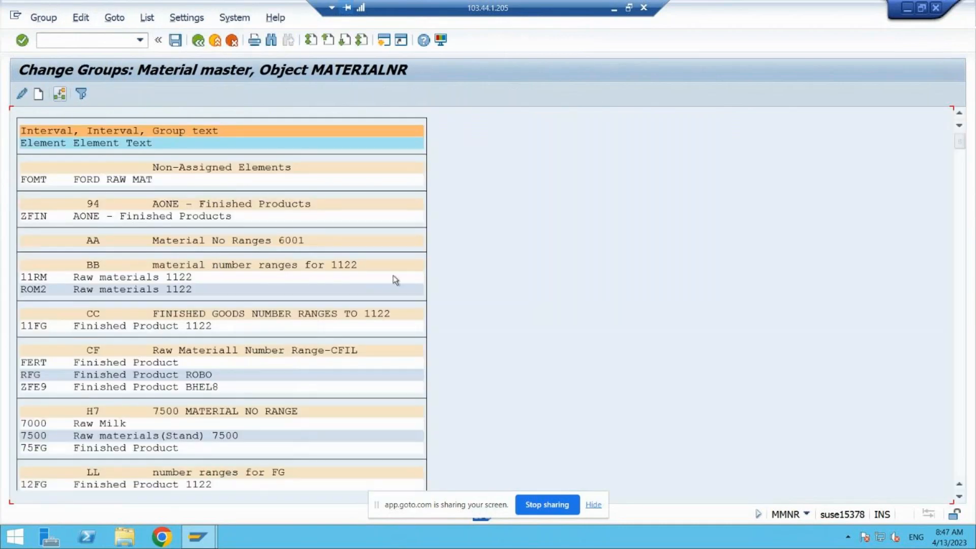
Search the group list from its beginning for material type ZFE9 and jump to its entry
key(ctrl+f)
text(ZFE9)
key(Return)
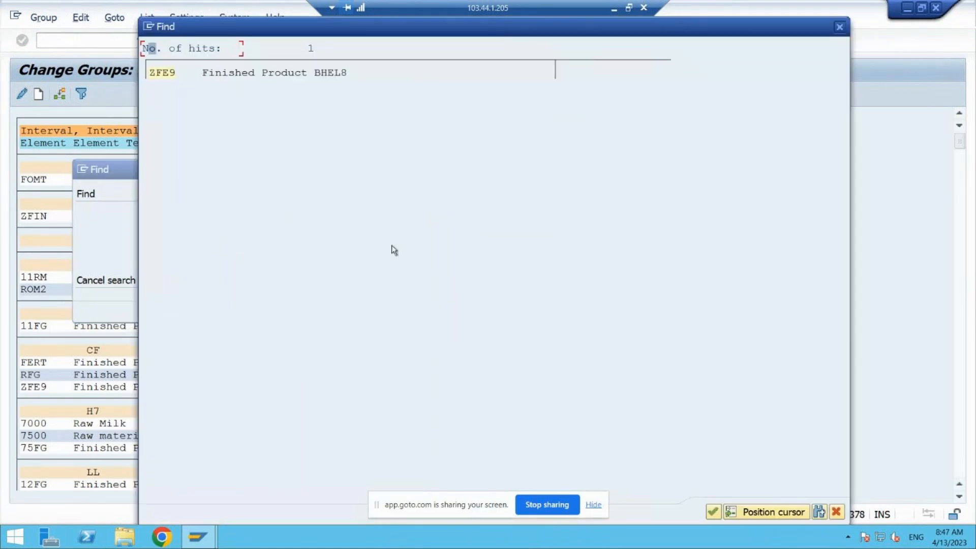
double_click(169, 75)
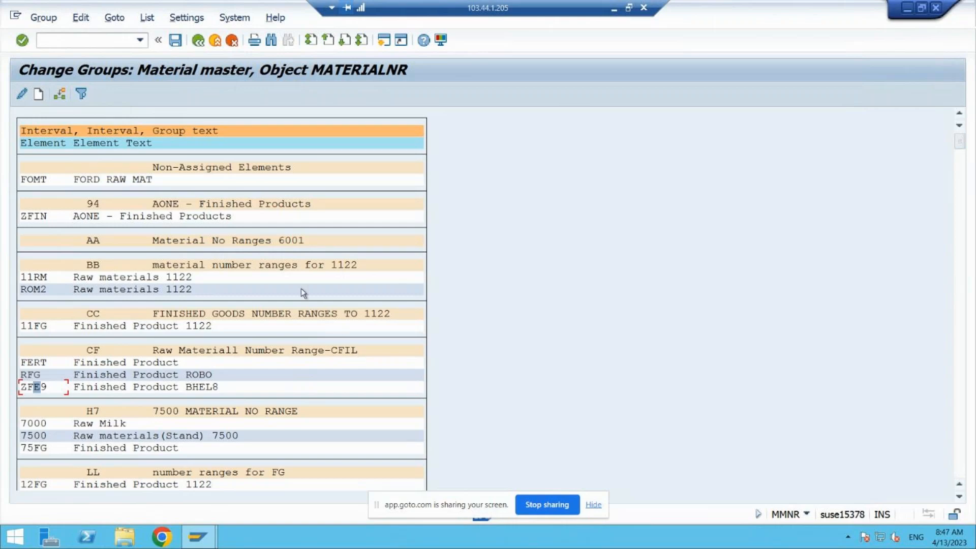
Create a new number range group named RAW MATERIAL : BHEL8 and enter V8 as its number range number
click(38, 94)
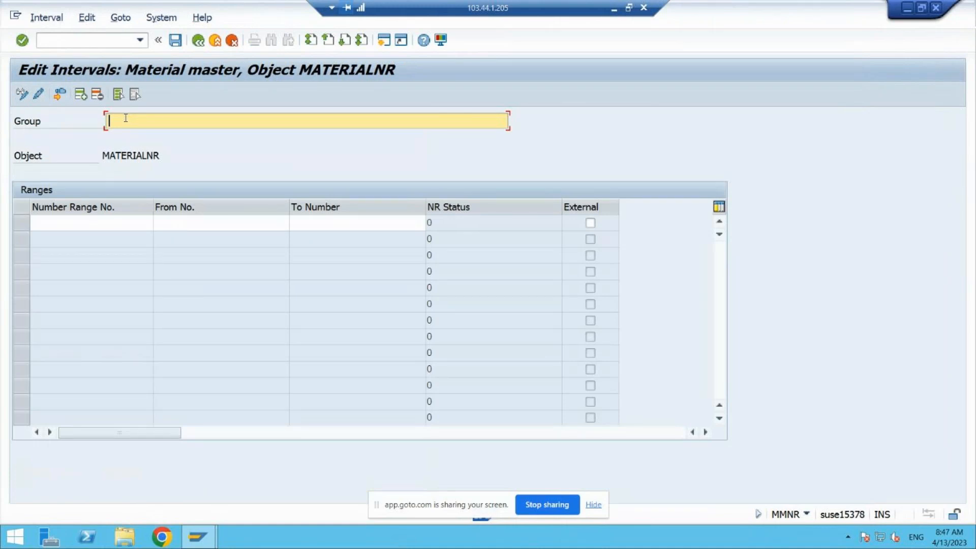
text(RAW MATERIAL : BHEL8)
click(70, 227)
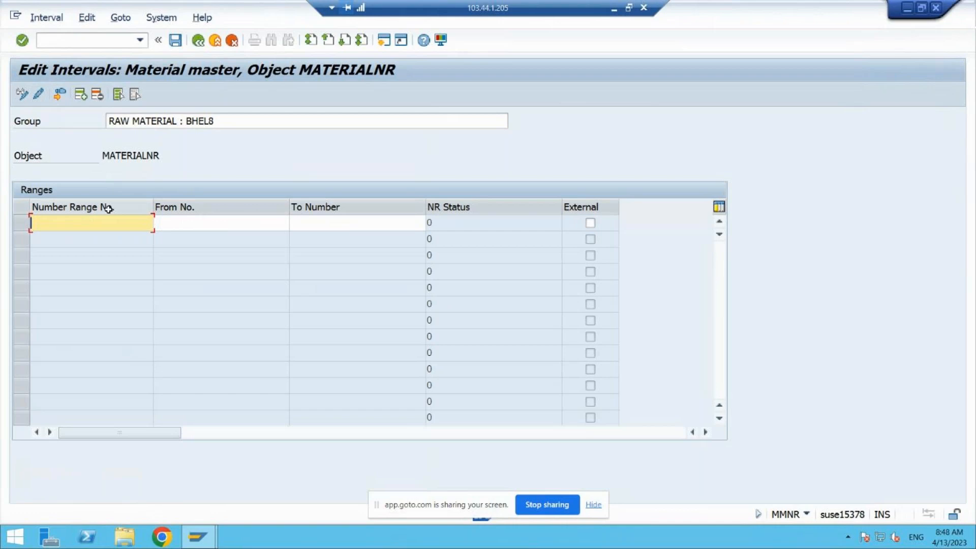
text(V8)
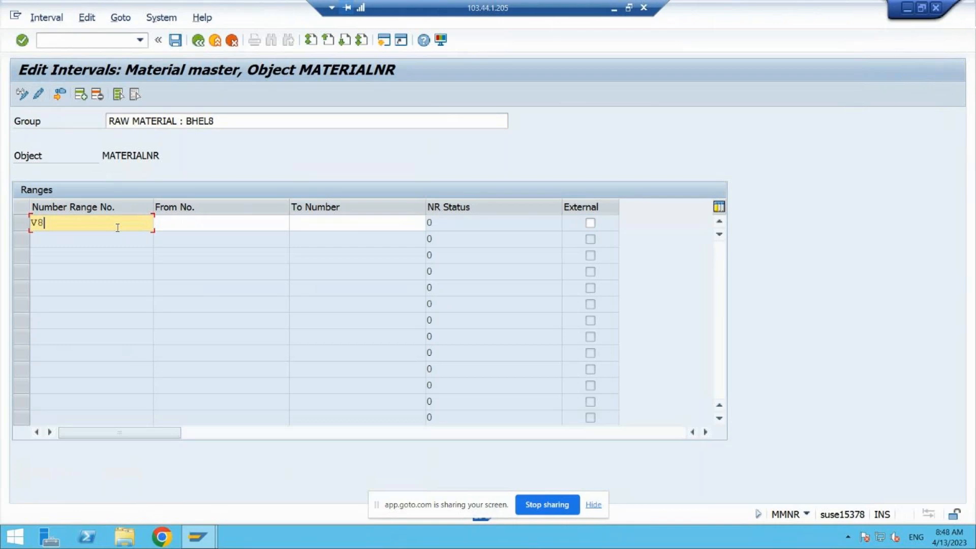
click(240, 224)
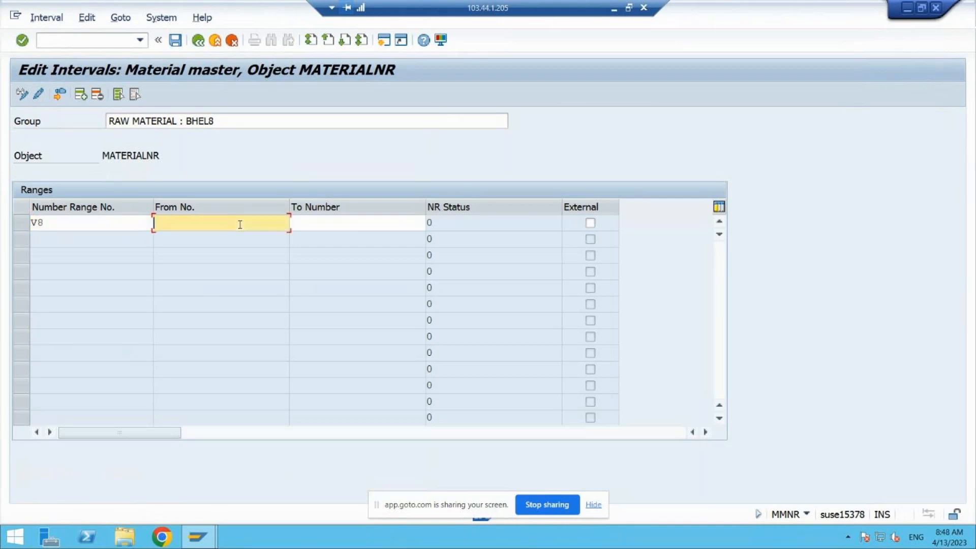
click(103, 223)
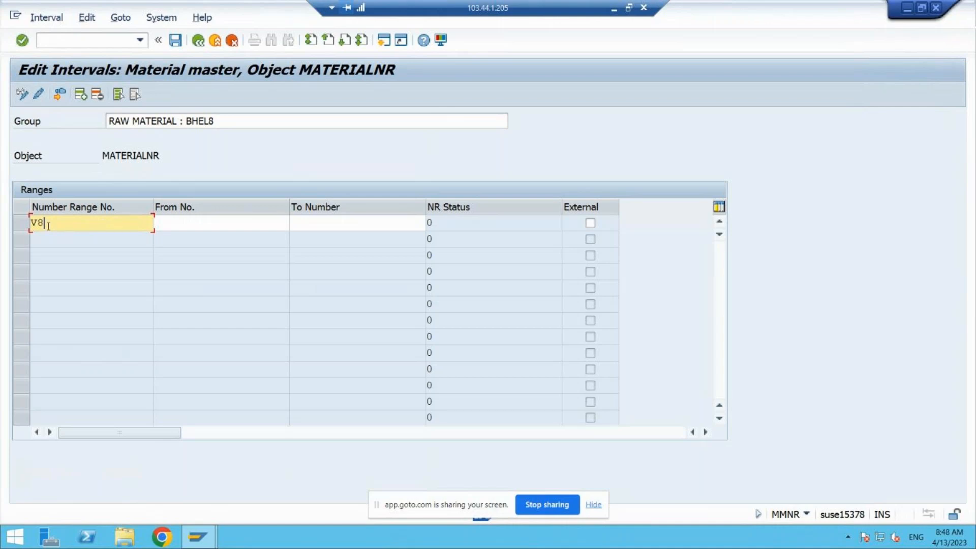
click(198, 223)
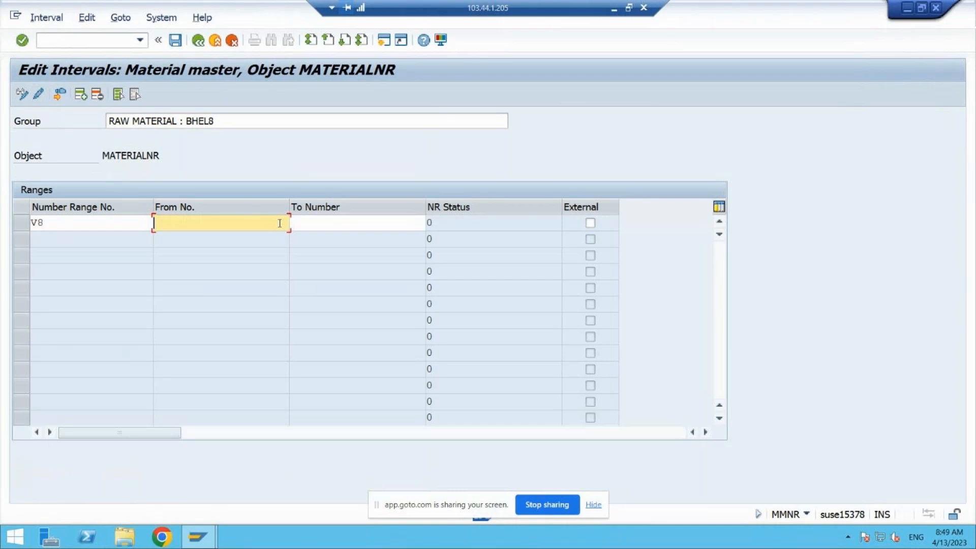
text(33000000000000)
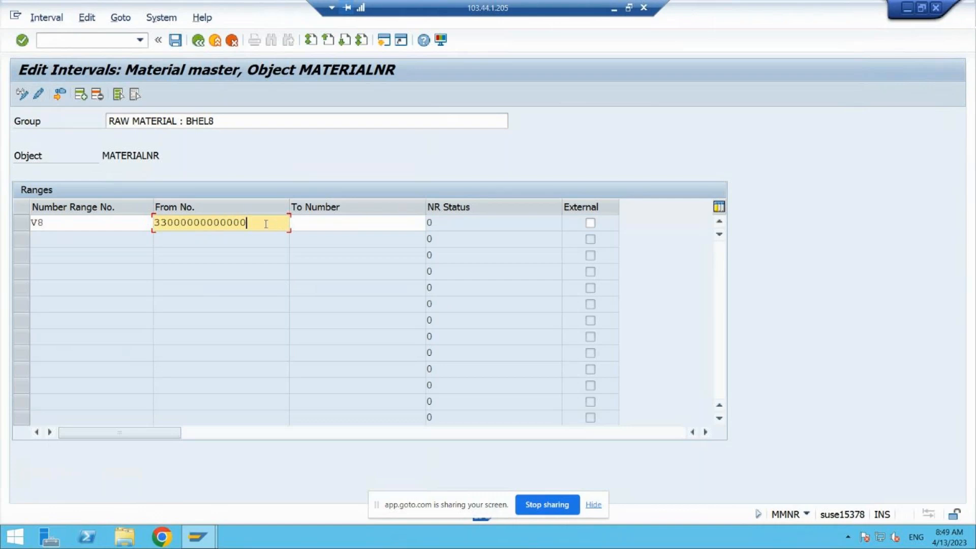
click(153, 223)
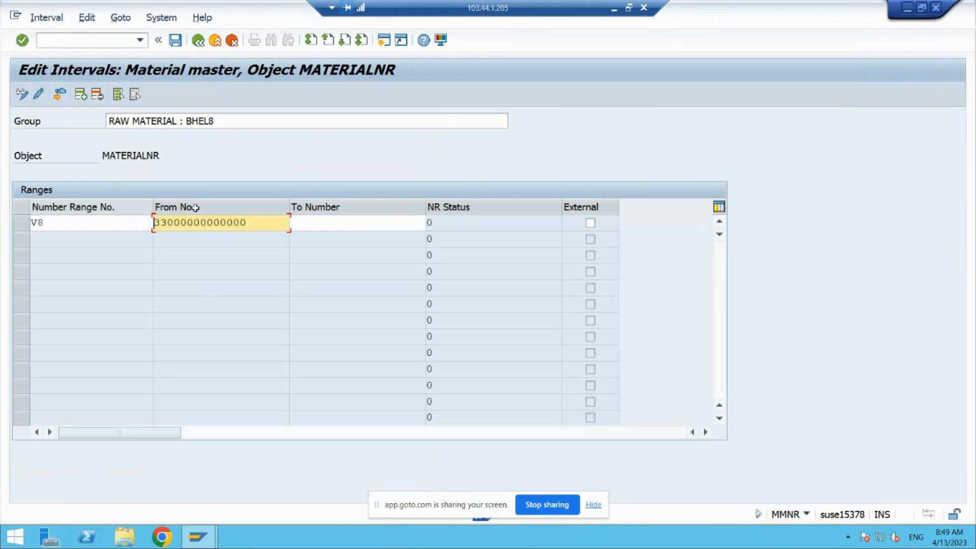
click(305, 223)
key(ctrl+v)
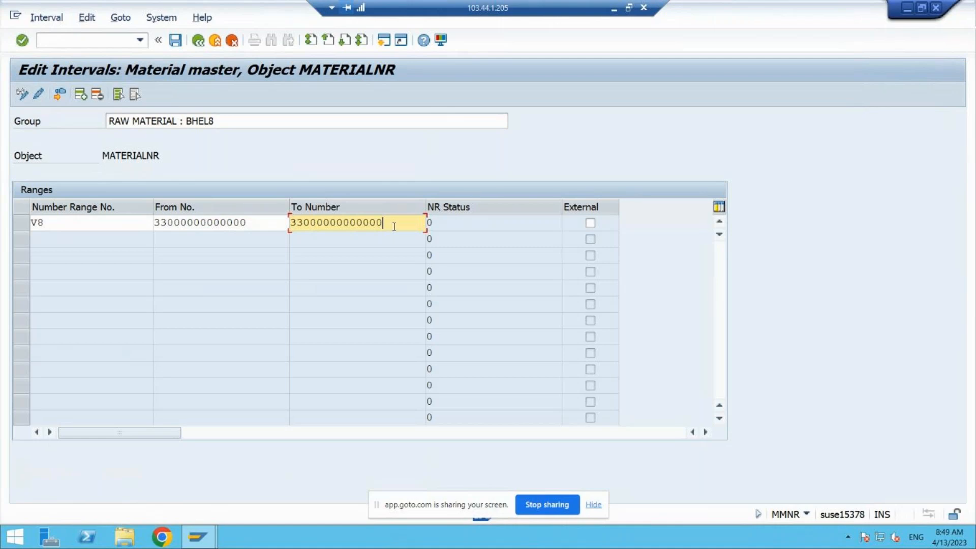
key(BackSpace)
key(BackSpace)
text(20)
Leave the V8 interval with internal numbering, save it, acknowledge the transport notice and return to the group list
click(589, 224)
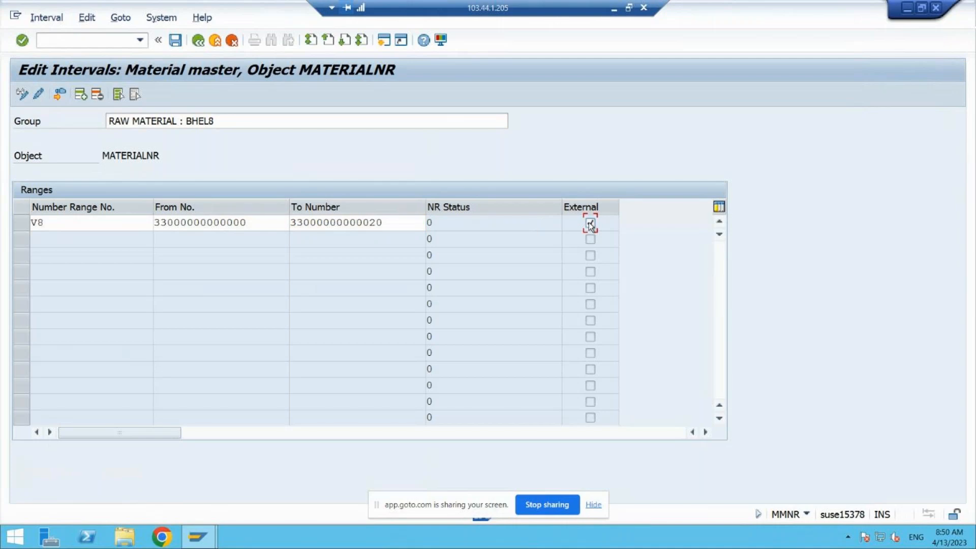
click(591, 227)
key(Return)
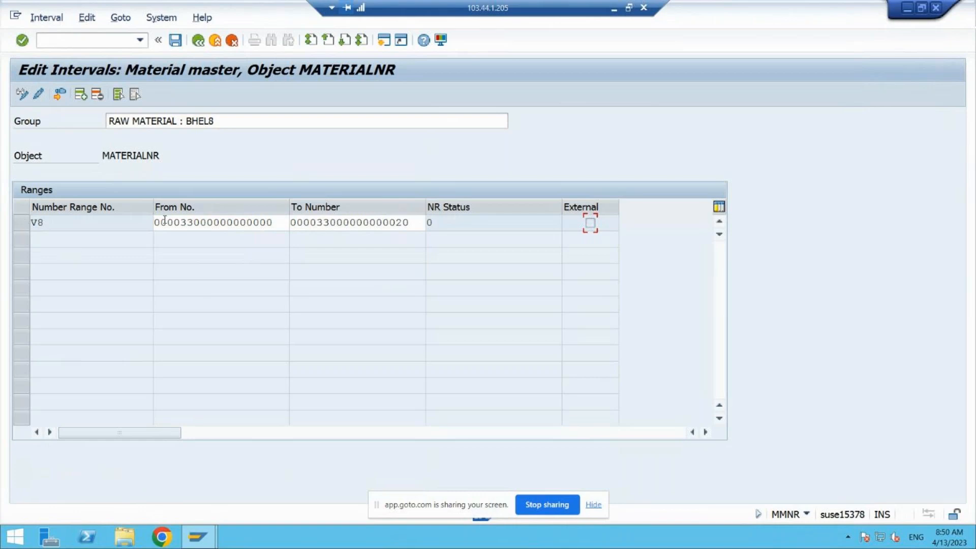
drag(64, 220, 14, 225)
click(174, 40)
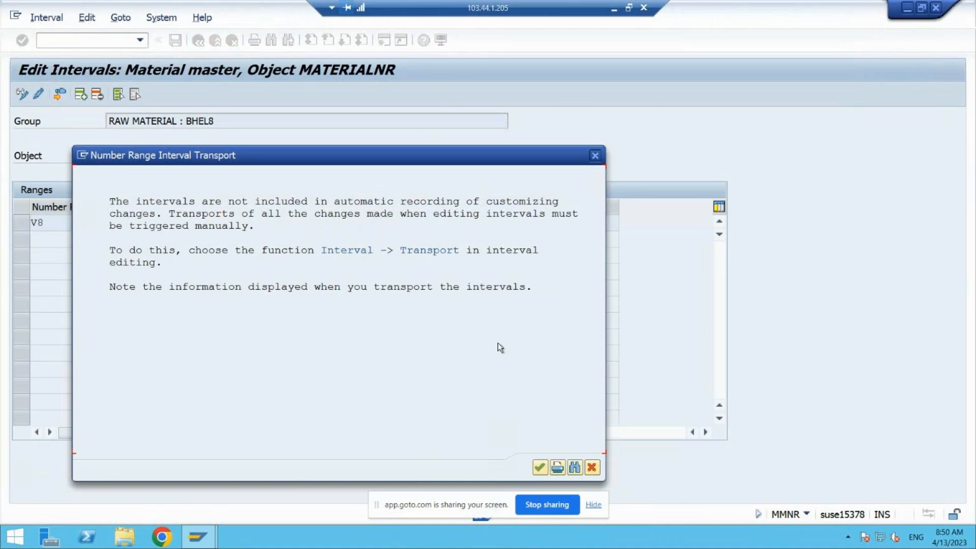
drag(450, 158, 457, 99)
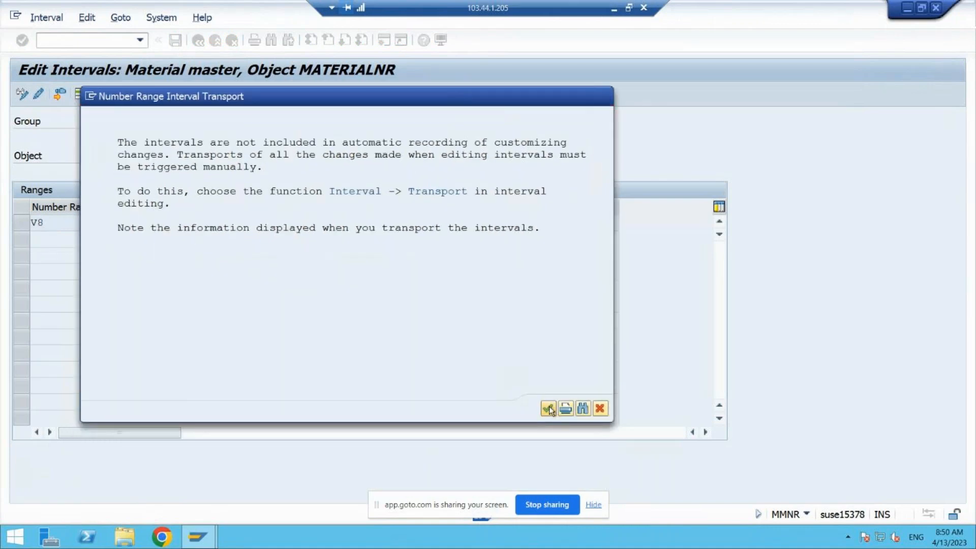
click(549, 406)
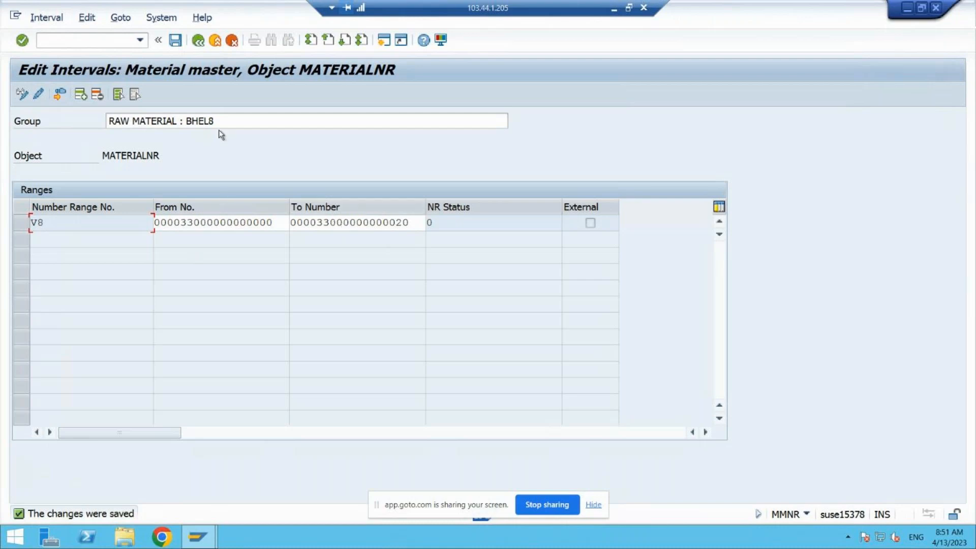
click(178, 44)
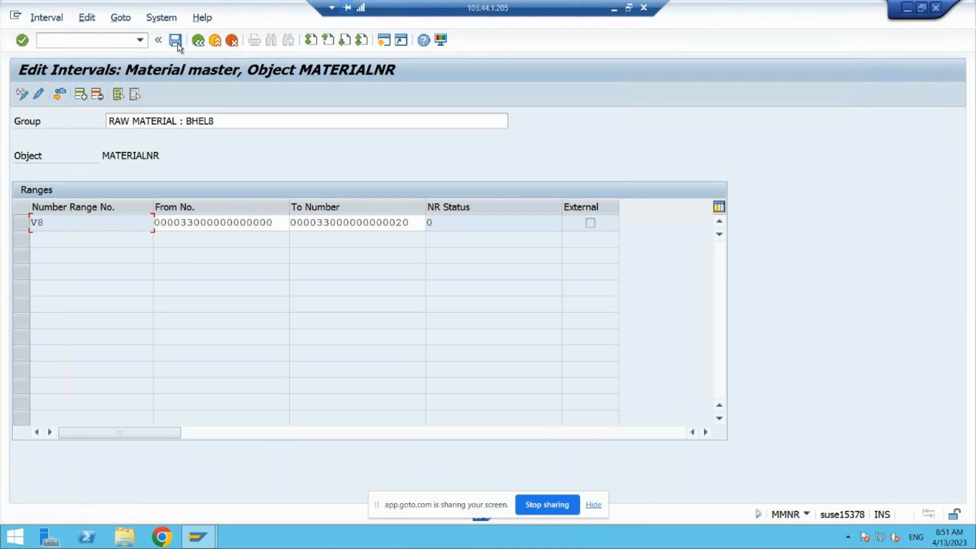
click(198, 43)
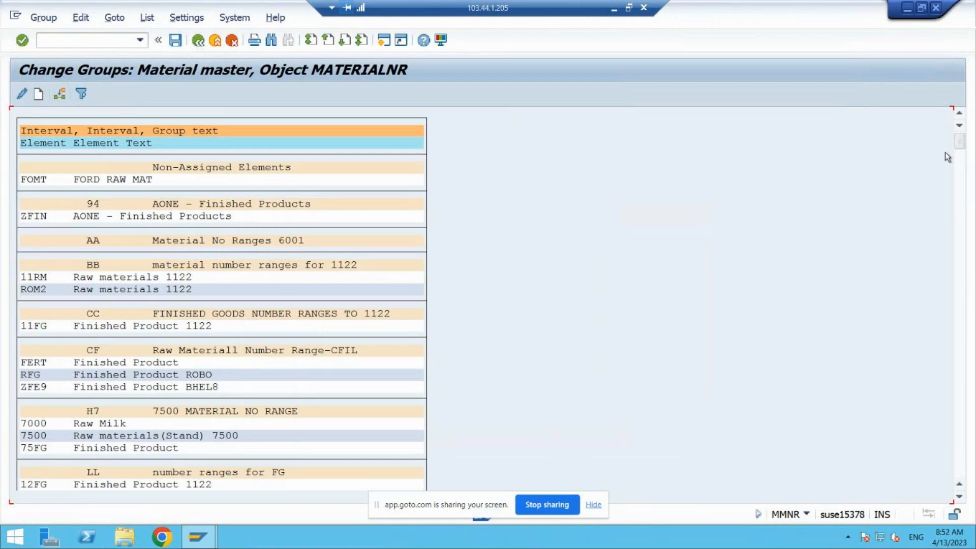
Locate the V8 group RAW MATERIAL : BHEL8 and search for material type ZRO1 from that line onward
drag(959, 142, 956, 475)
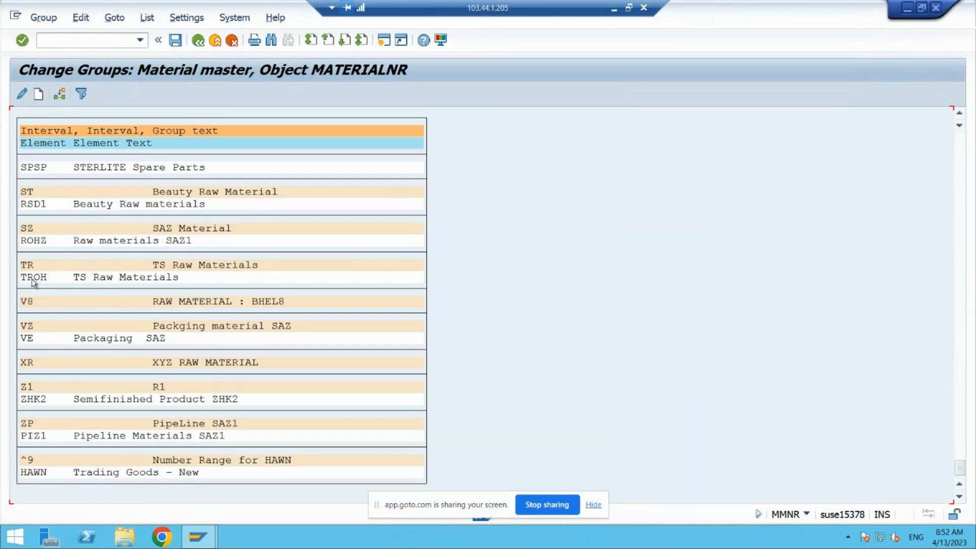
click(34, 304)
click(183, 304)
key(ctrl+f)
text(ZRO1)
key(Return)
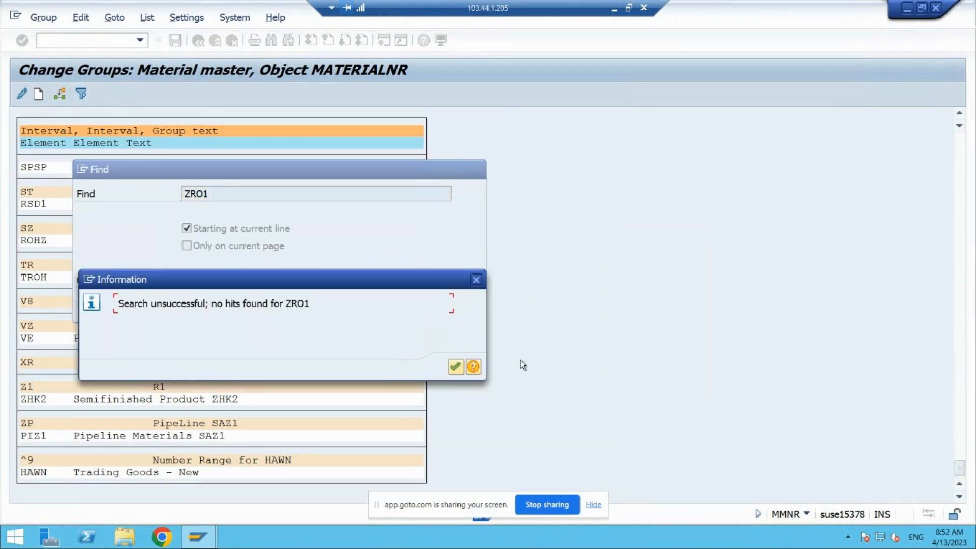
click(455, 367)
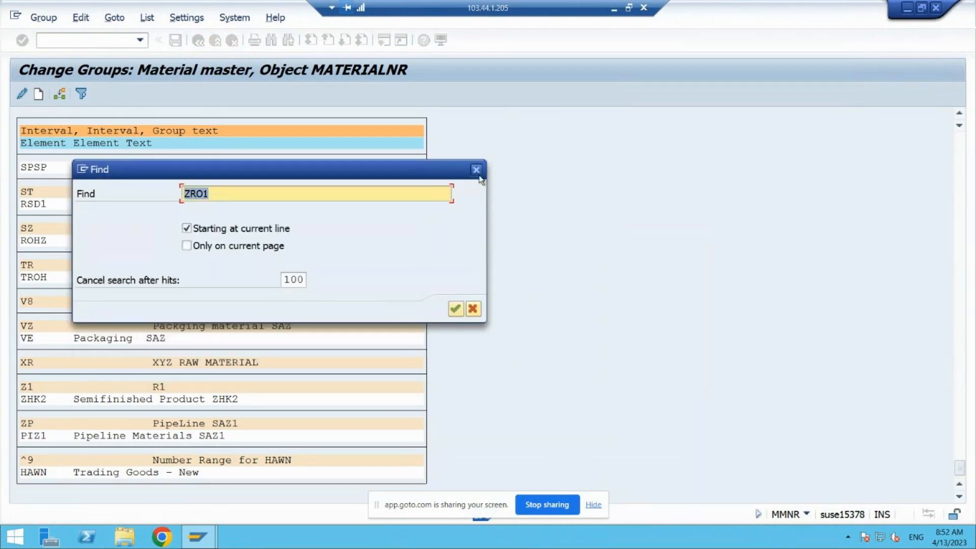
key(Escape)
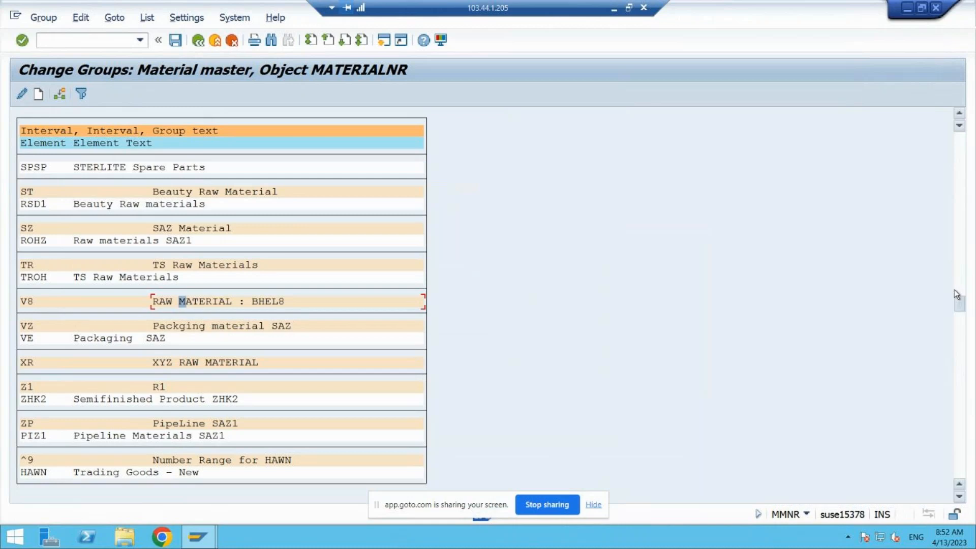
Search the group list from its beginning for material type ZRO1 and jump to its entry
click(962, 135)
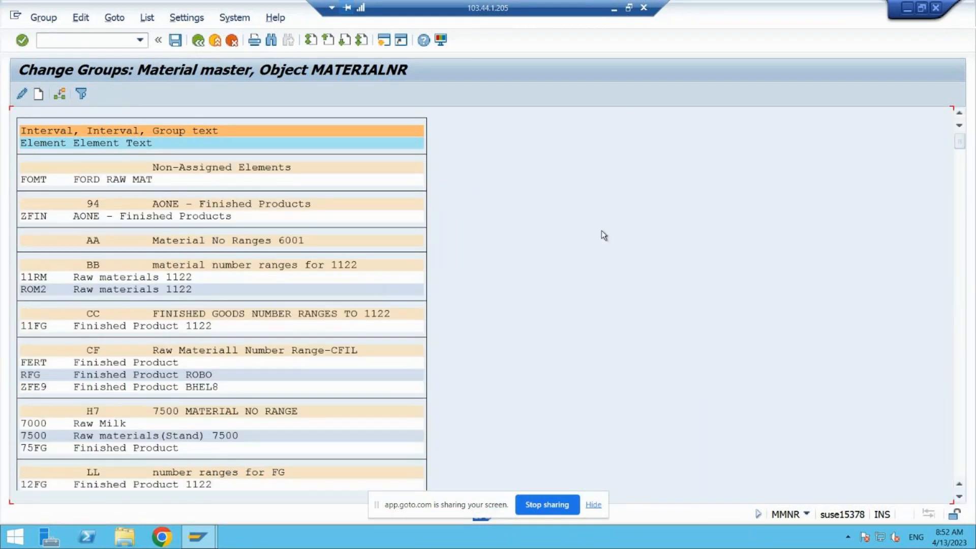
key(ctrl+f)
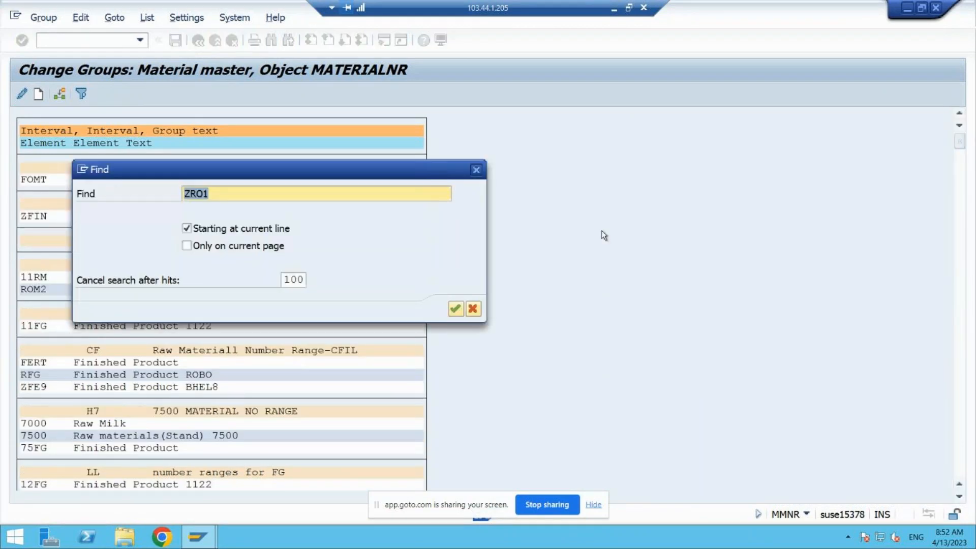
key(Return)
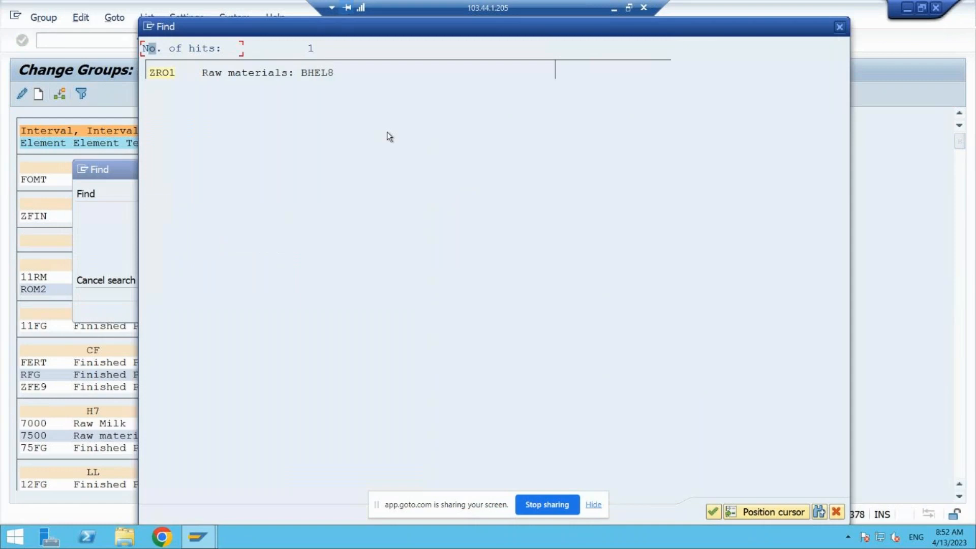
click(166, 74)
Assign material type ZRO1 (Raw materials: BHEL8) to the number range group V8, RAW MATERIAL : BHEL8
click(135, 168)
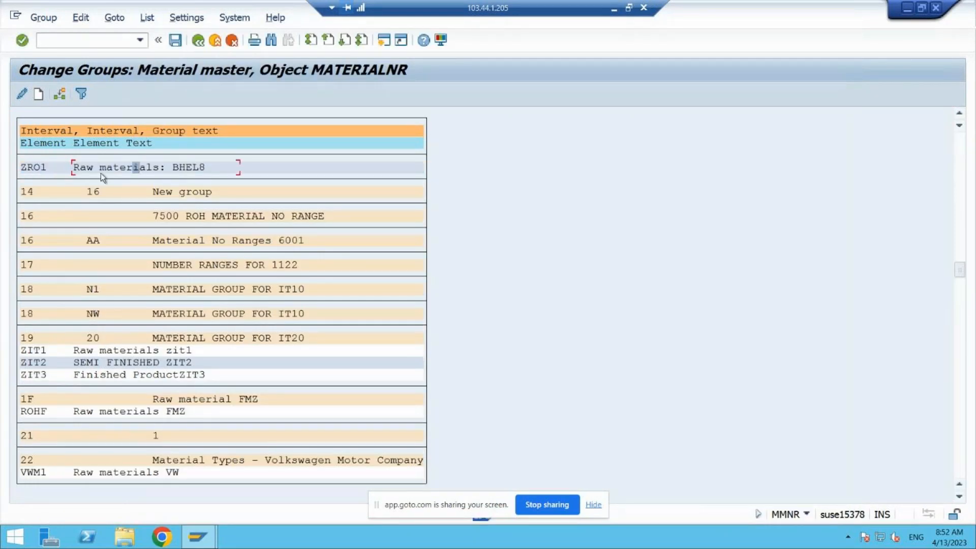
click(66, 167)
click(60, 96)
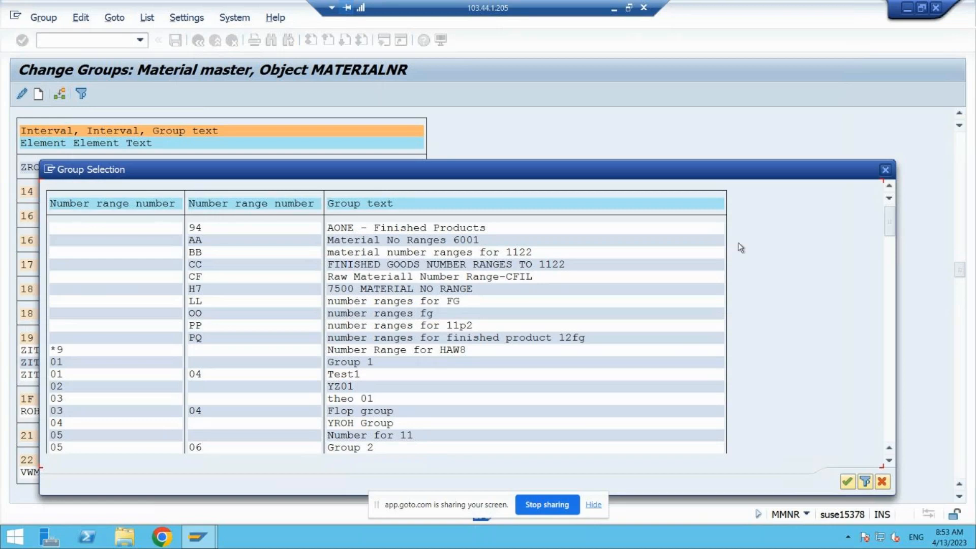
click(889, 460)
click(889, 459)
click(889, 459)
click(889, 460)
click(889, 461)
click(889, 461)
click(889, 461)
click(889, 461)
click(890, 461)
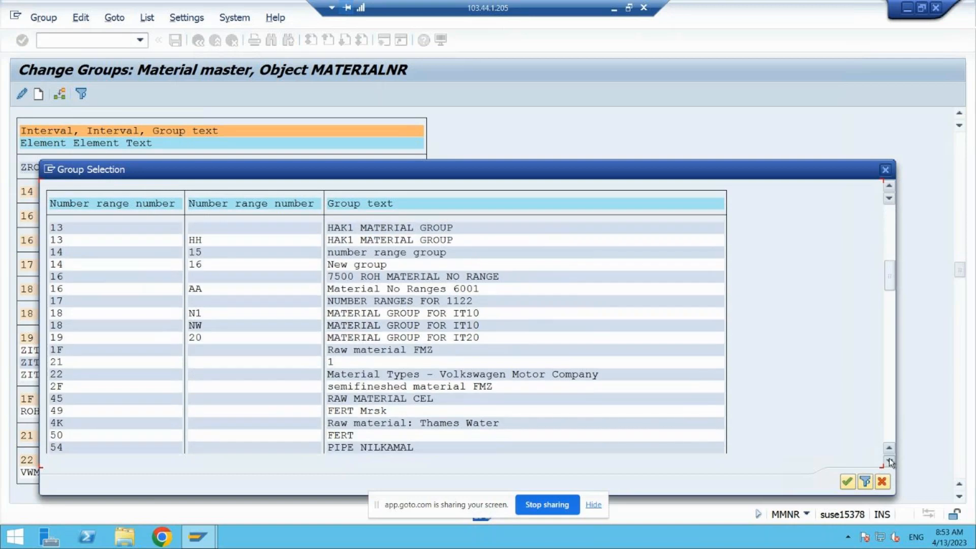
click(890, 462)
click(890, 461)
click(889, 462)
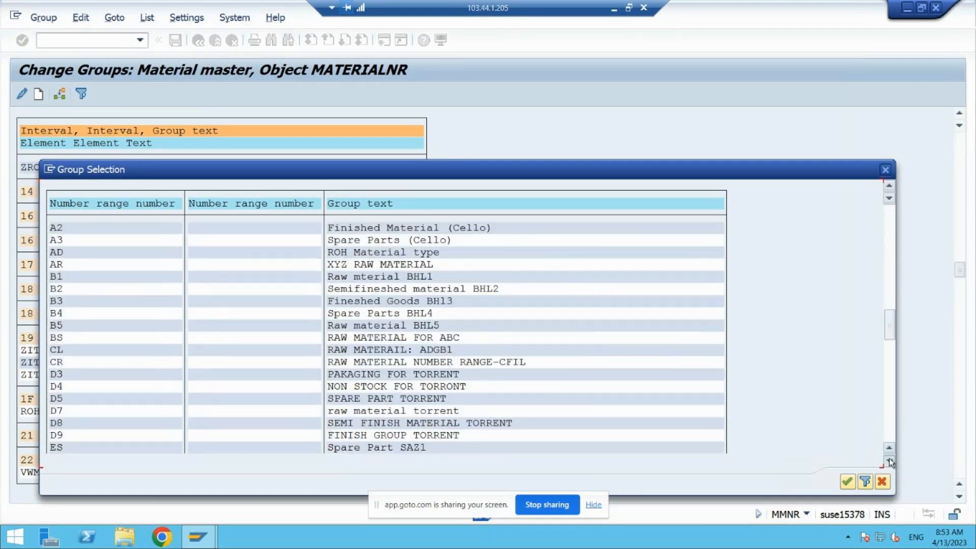
click(889, 461)
click(889, 461)
click(890, 462)
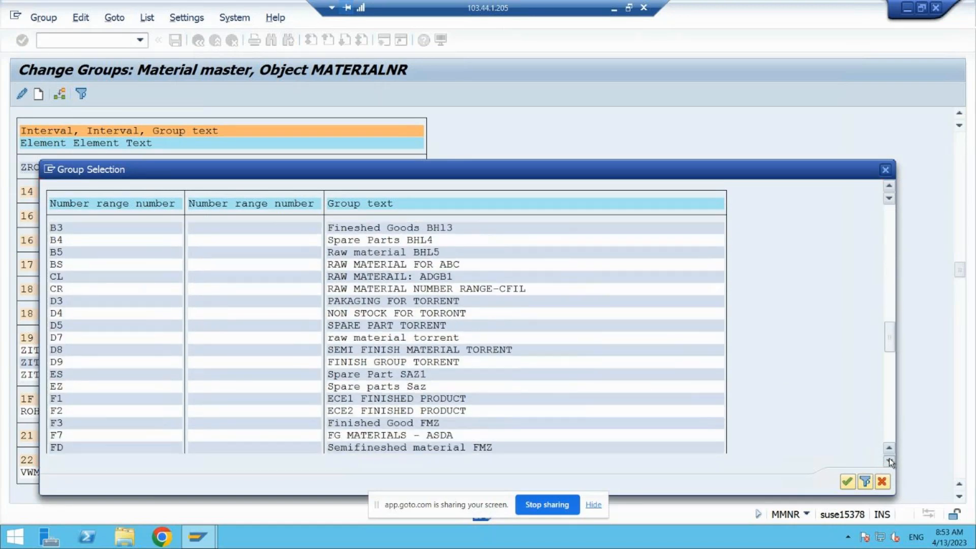
click(889, 461)
click(890, 462)
click(890, 461)
click(889, 462)
click(890, 462)
drag(890, 377, 889, 432)
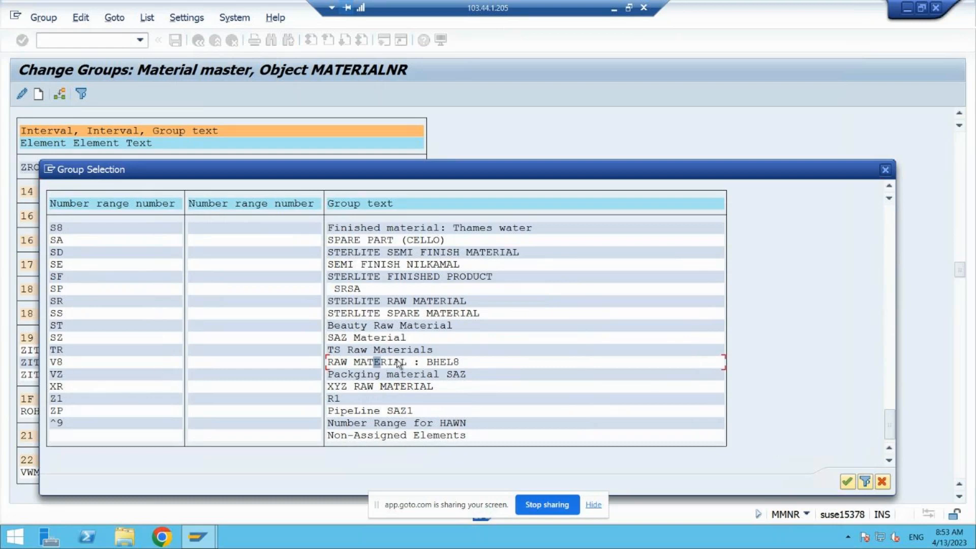
double_click(415, 361)
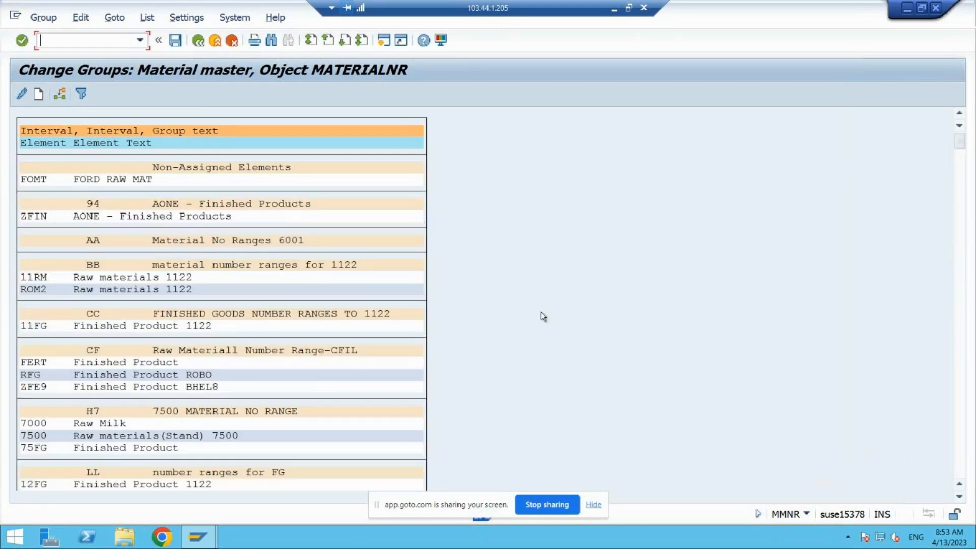
Search for ZRO1 in the group list again and check which number range group it is under
key(ctrl+f)
key(Return)
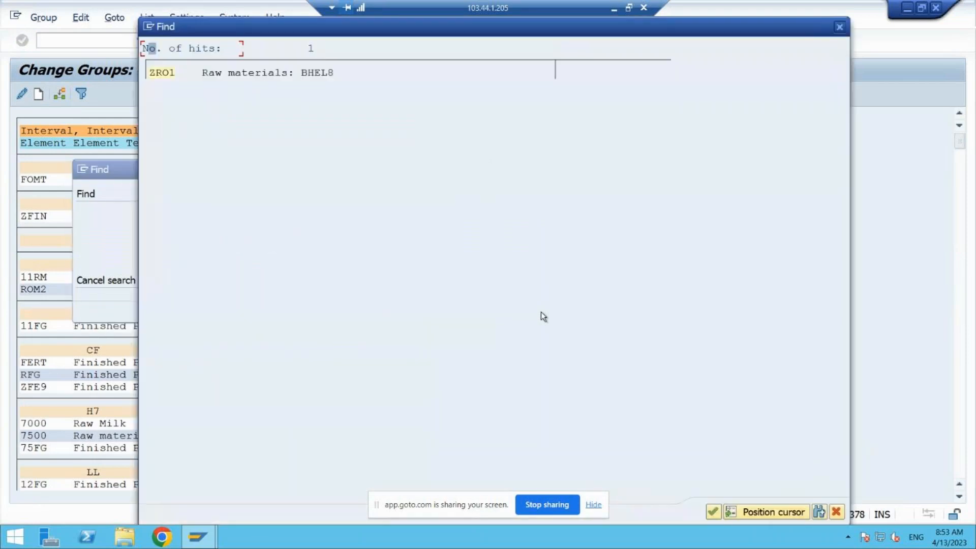
click(162, 72)
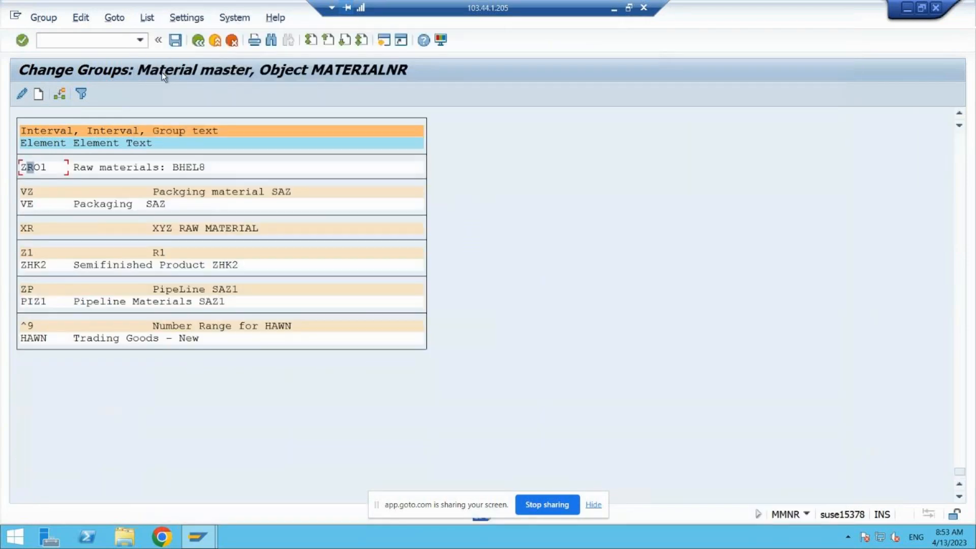
click(958, 115)
click(959, 116)
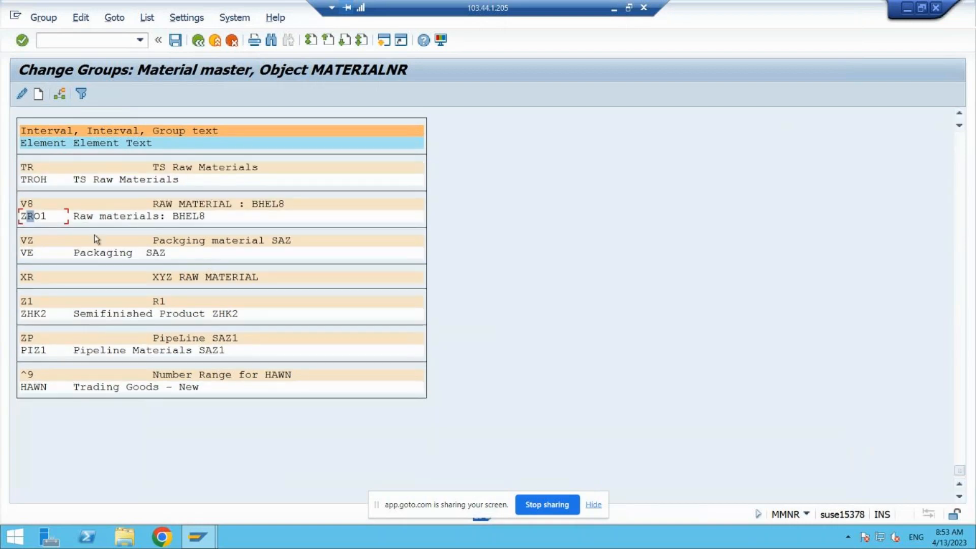
click(54, 218)
click(31, 208)
Assign material type 22RM, Raw materials(Standard), from Group 1 to number range group V8, RAW MATERIAL : BHEL8
drag(961, 477, 961, 166)
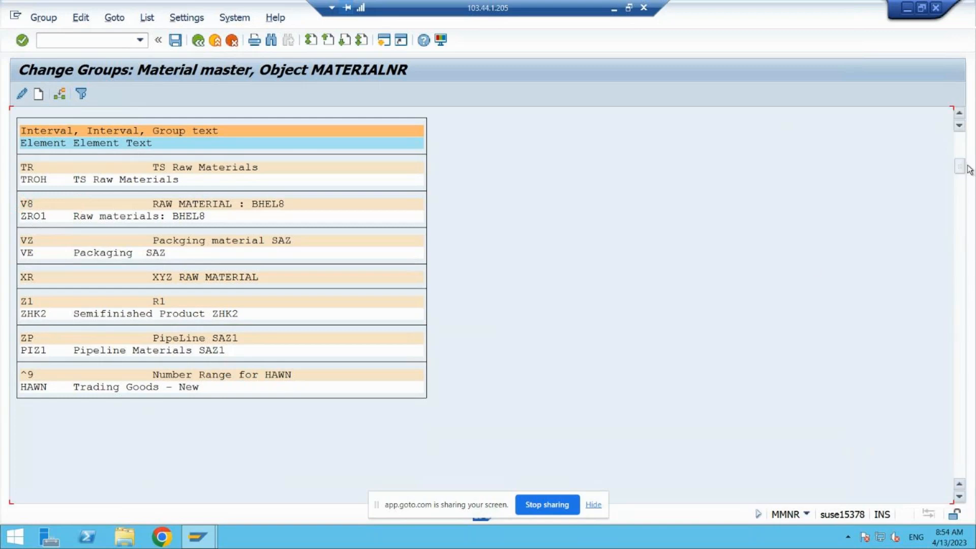
key(ctrl+f)
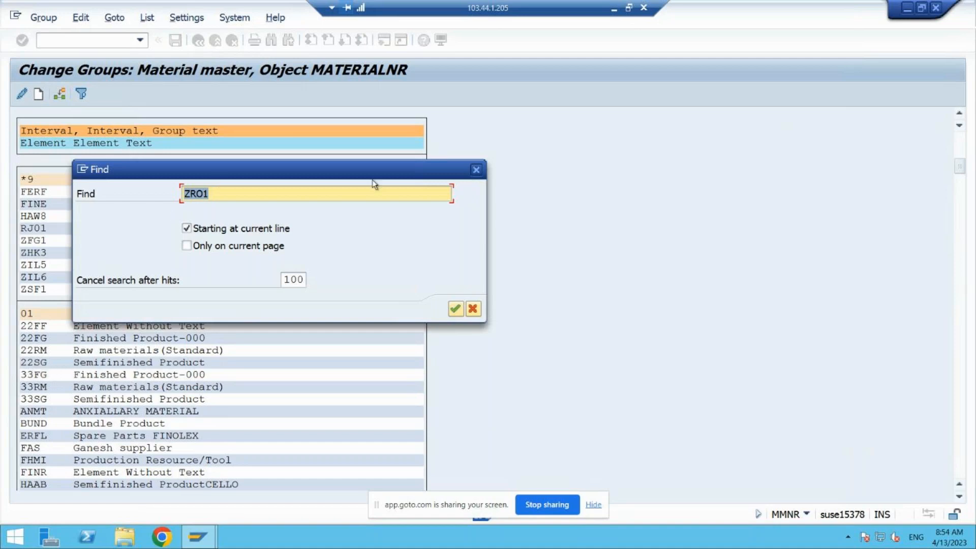
click(475, 170)
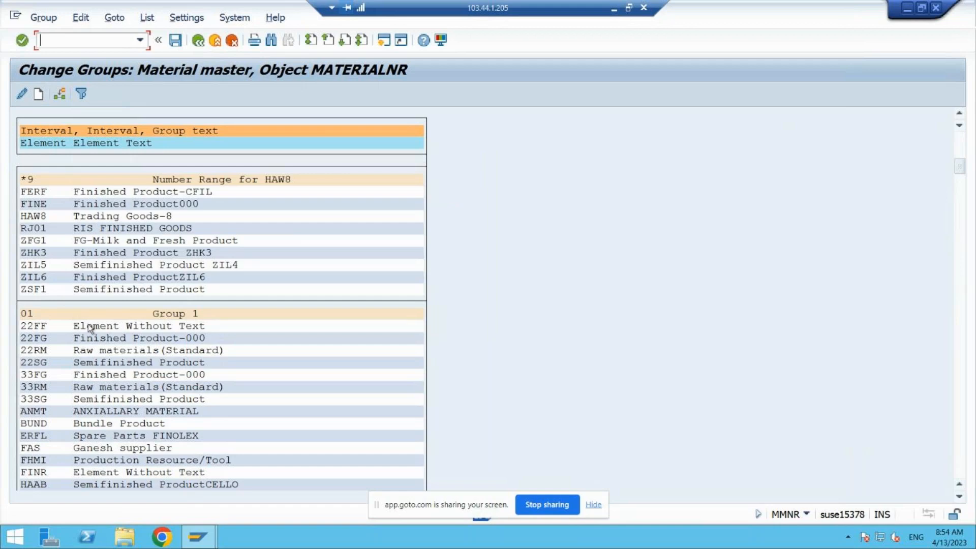
click(43, 354)
click(58, 95)
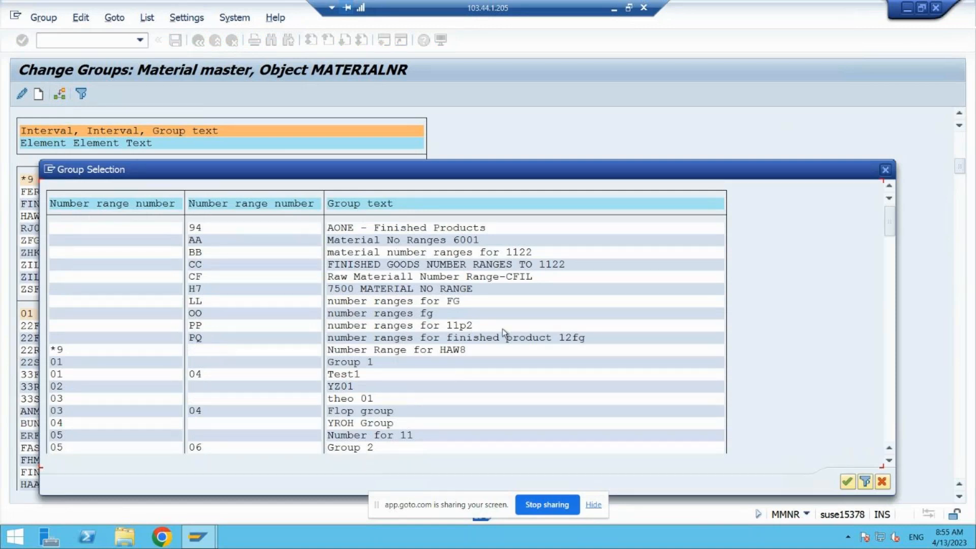
drag(889, 231, 886, 450)
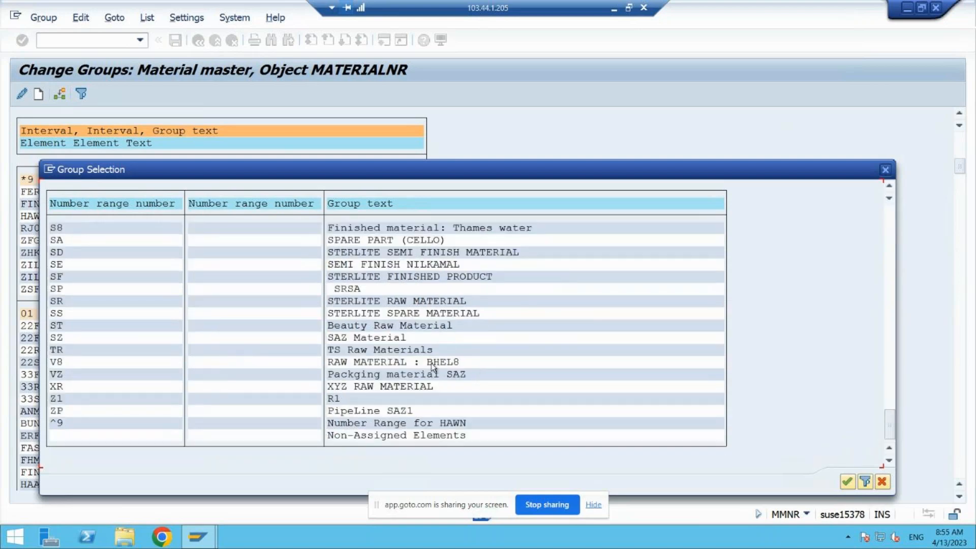
double_click(404, 362)
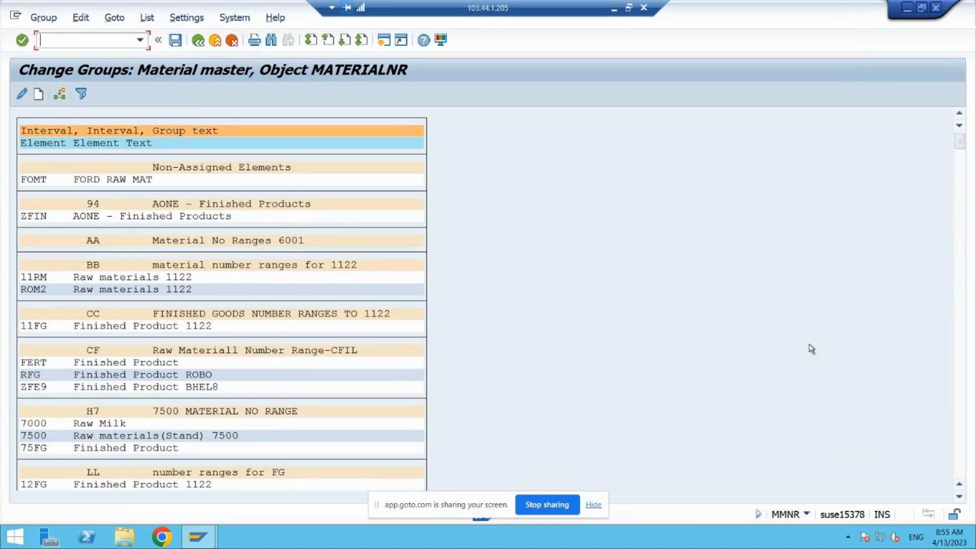
Find the ZRO1 entry once more and check the 22RM assignment within group V8
click(964, 423)
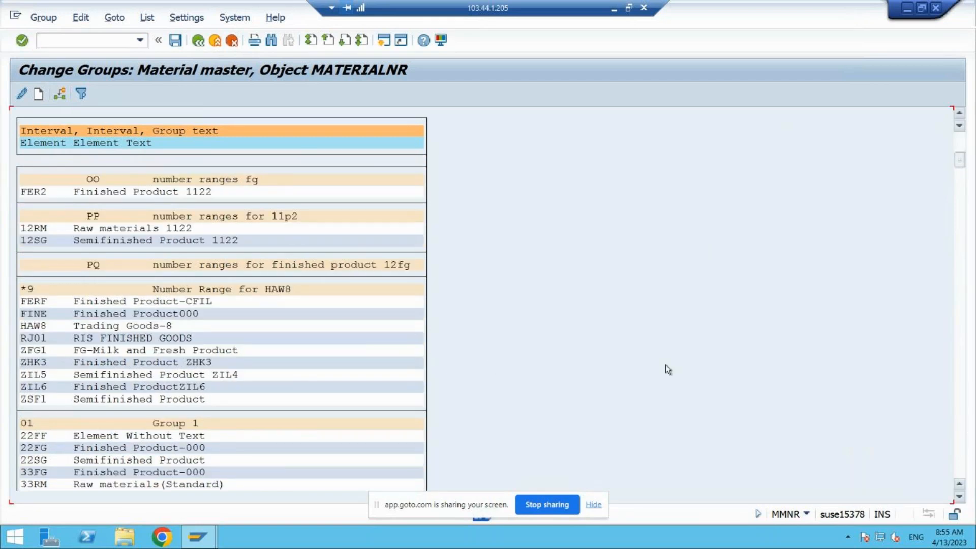
key(ctrl+f)
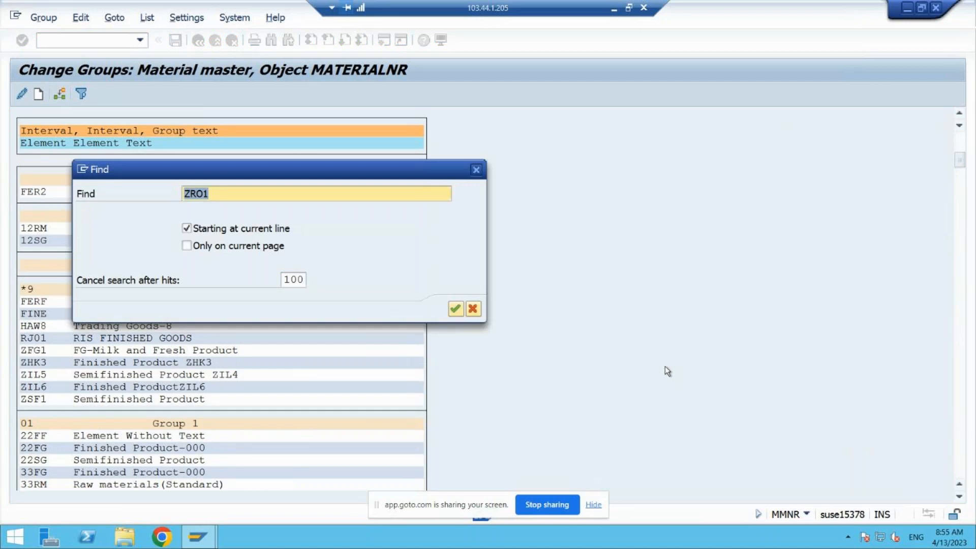
key(Return)
click(162, 75)
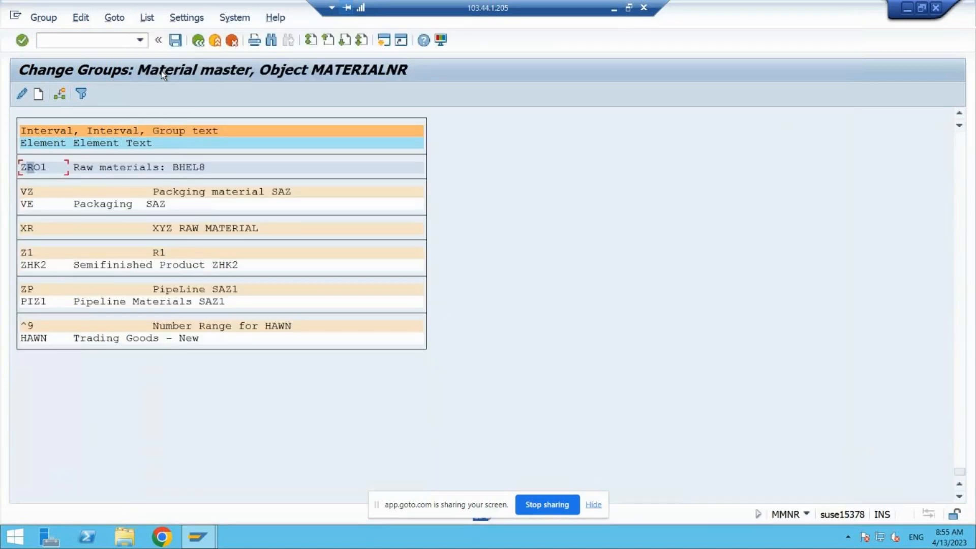
click(959, 112)
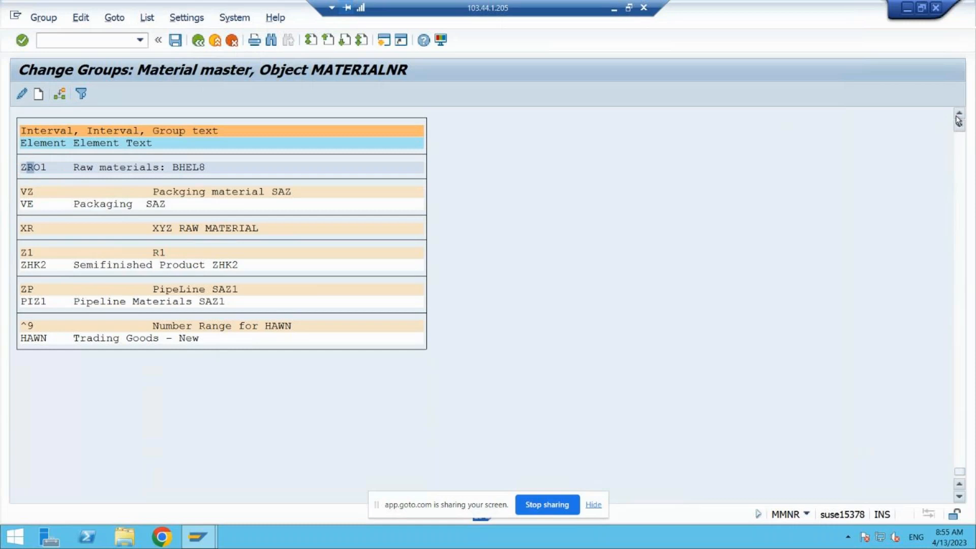
click(960, 113)
click(959, 112)
click(31, 204)
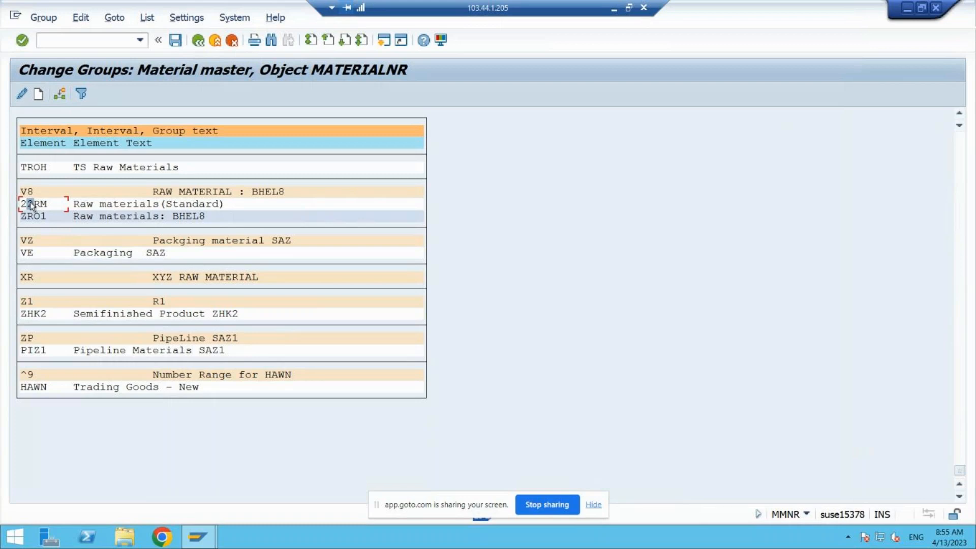
Reassign material type 22RM, Raw materials(Standard), from group V8, RAW MATERIAL : BHEL8, to another number range group
click(97, 215)
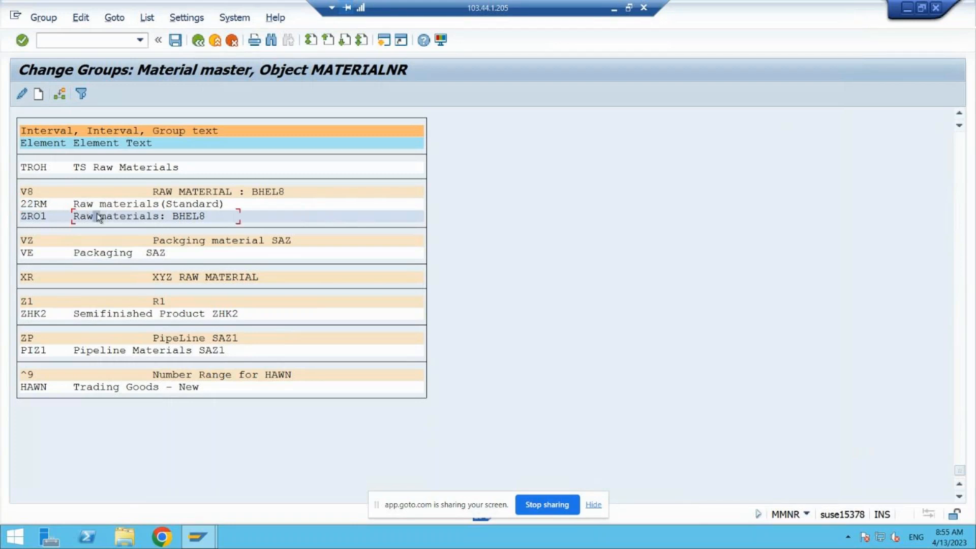
click(155, 194)
click(214, 204)
click(129, 204)
click(60, 96)
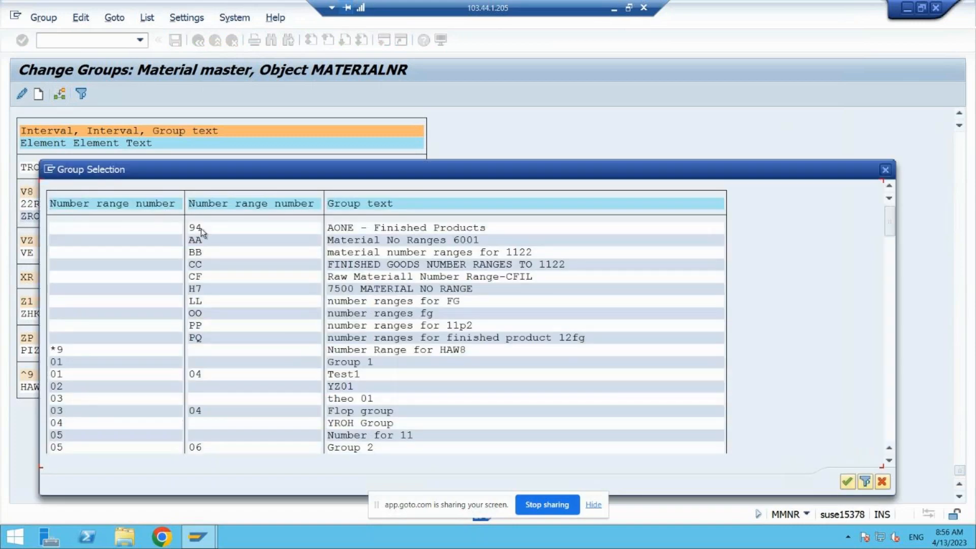
double_click(200, 228)
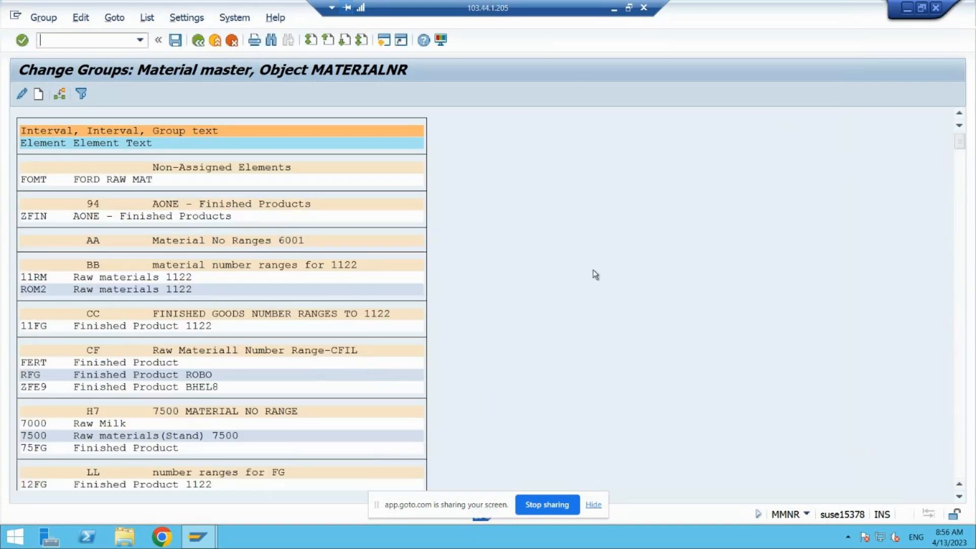
Find the ZRO1 entry in the group list and check which material types are assigned to group V8
key(ctrl+f)
key(Return)
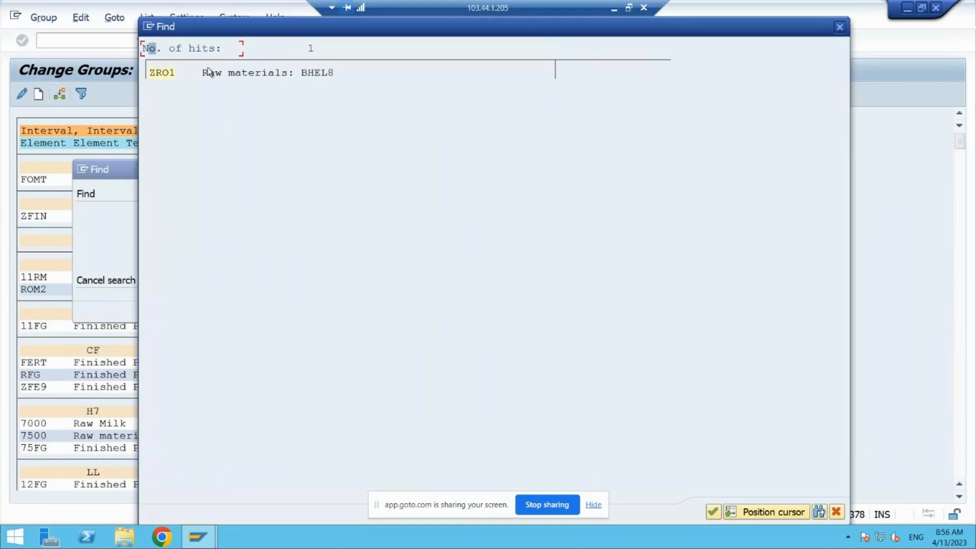
double_click(163, 74)
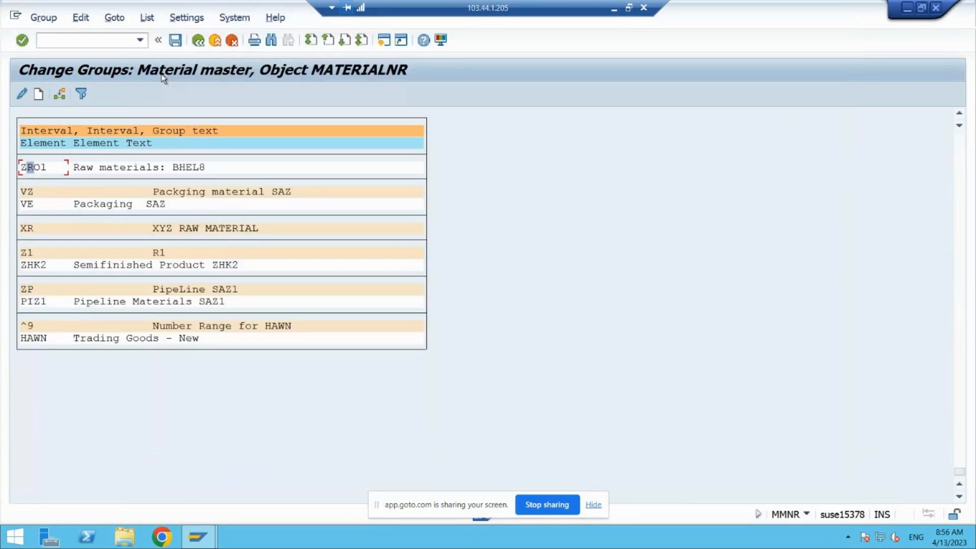
click(961, 120)
click(960, 120)
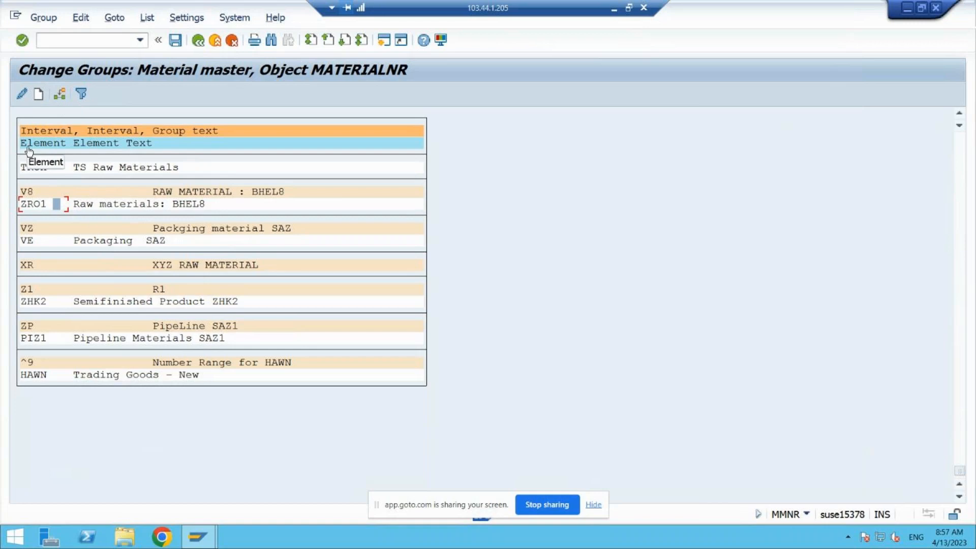
Save the changed group assignments and start a new group named FINSIHED GOODS: BHEL8 with number range number K1
click(39, 97)
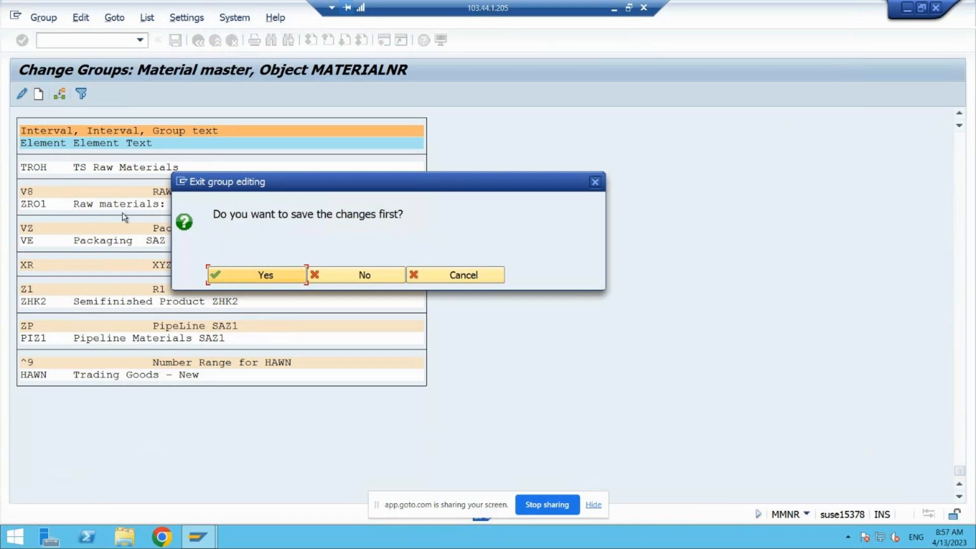
click(250, 281)
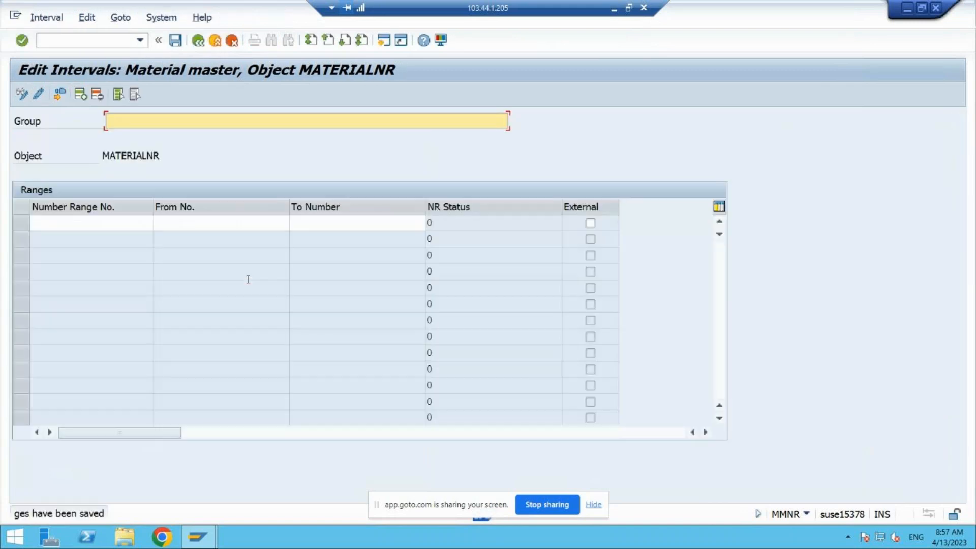
click(145, 122)
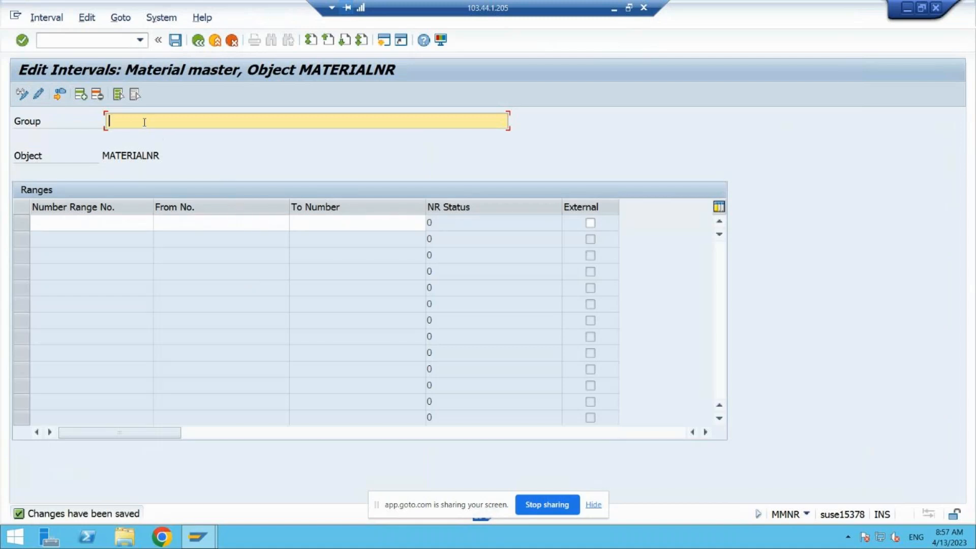
text(FINSIHED GOODS: BHEL8)
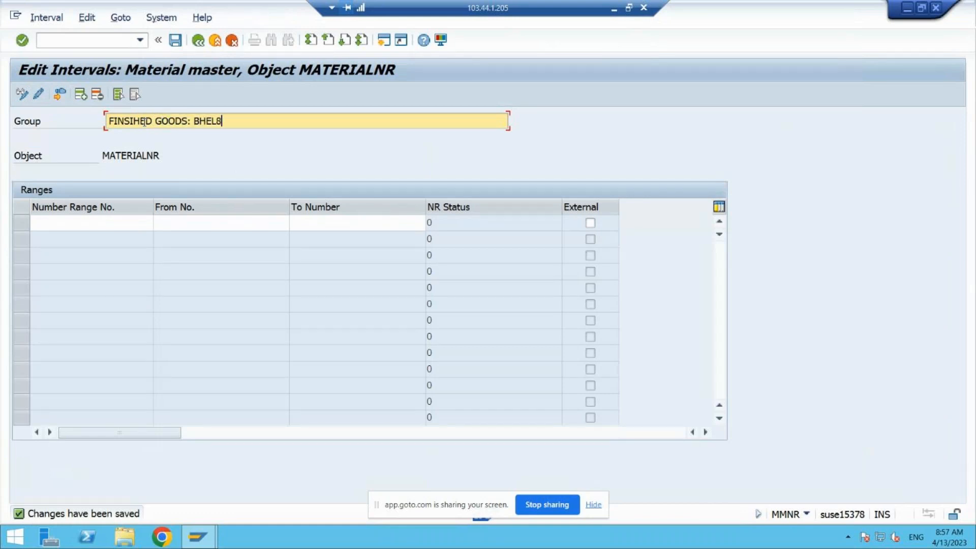
click(92, 222)
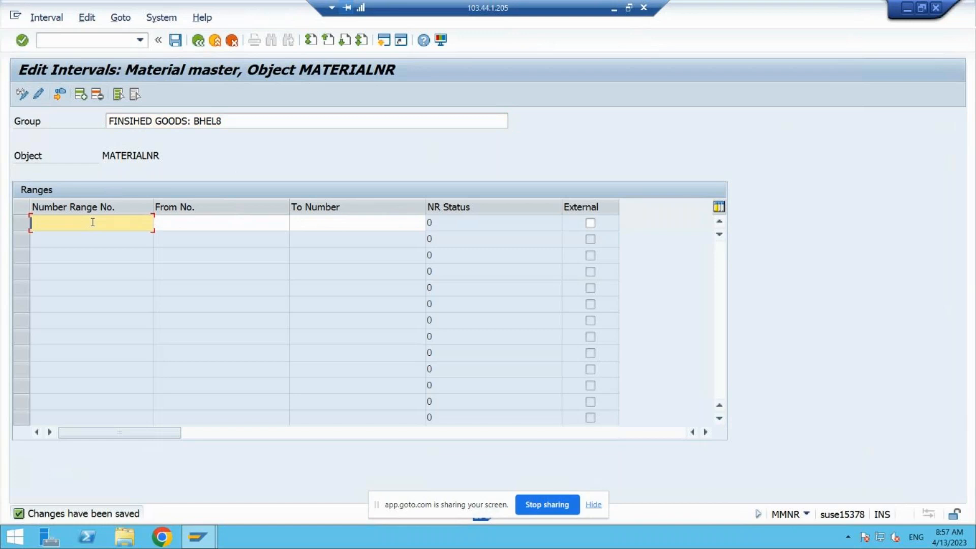
text(50)
key(BackSpace)
key(BackSpace)
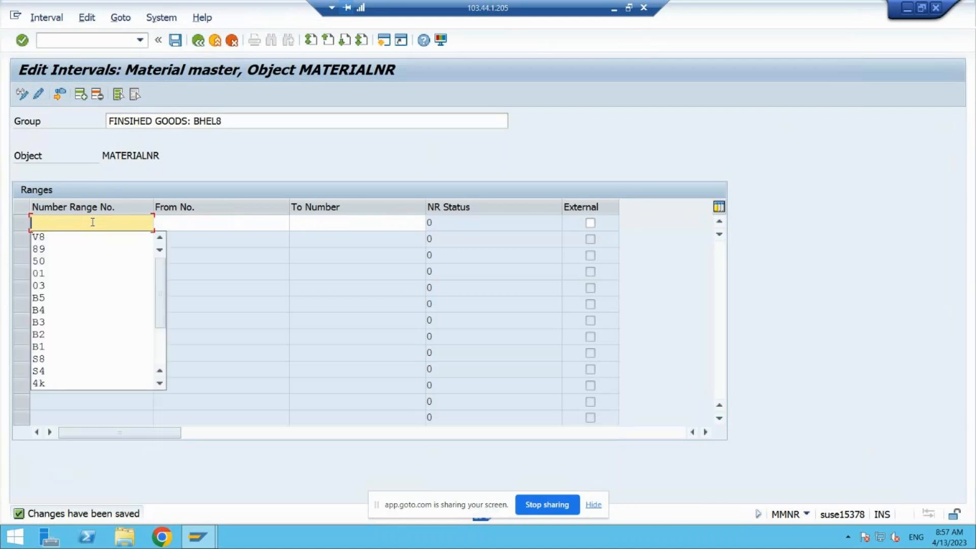
text(K1)
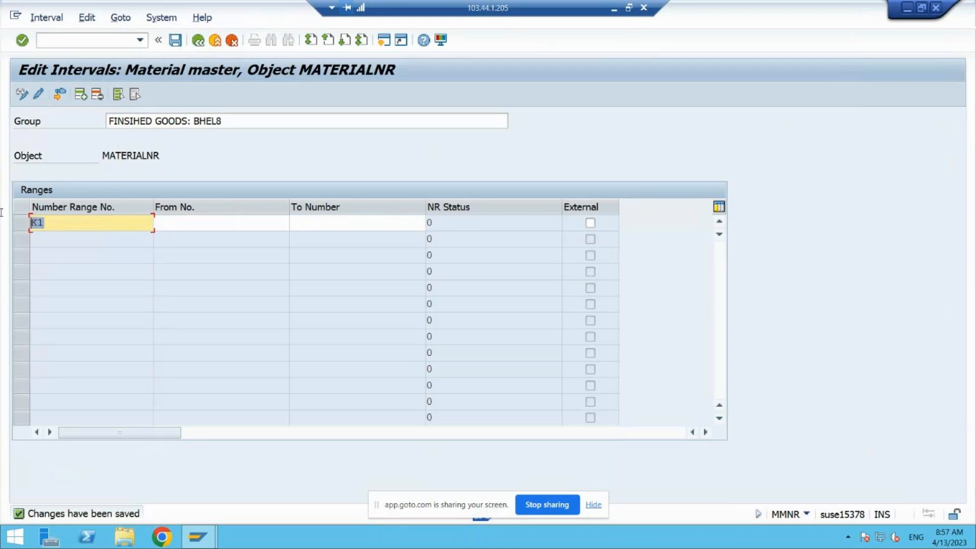
click(177, 224)
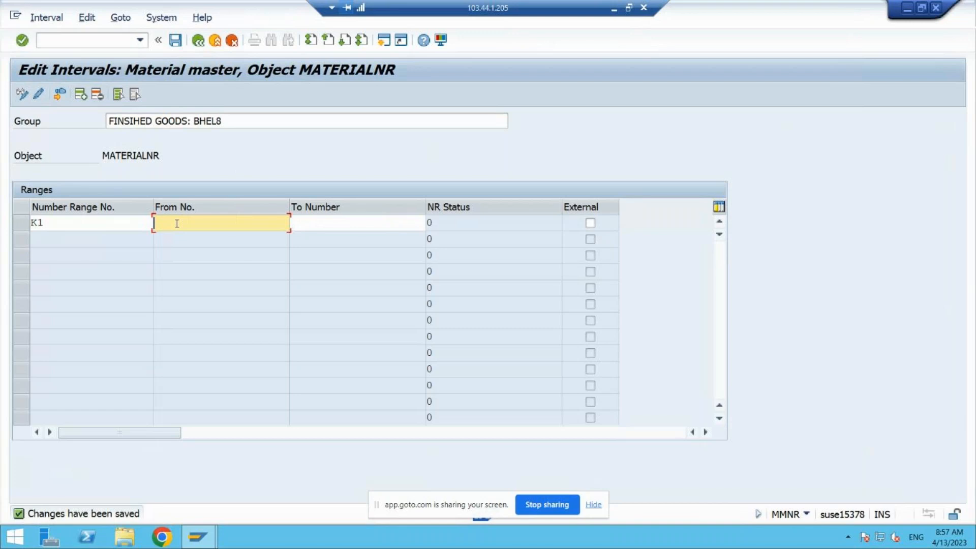
text(500)
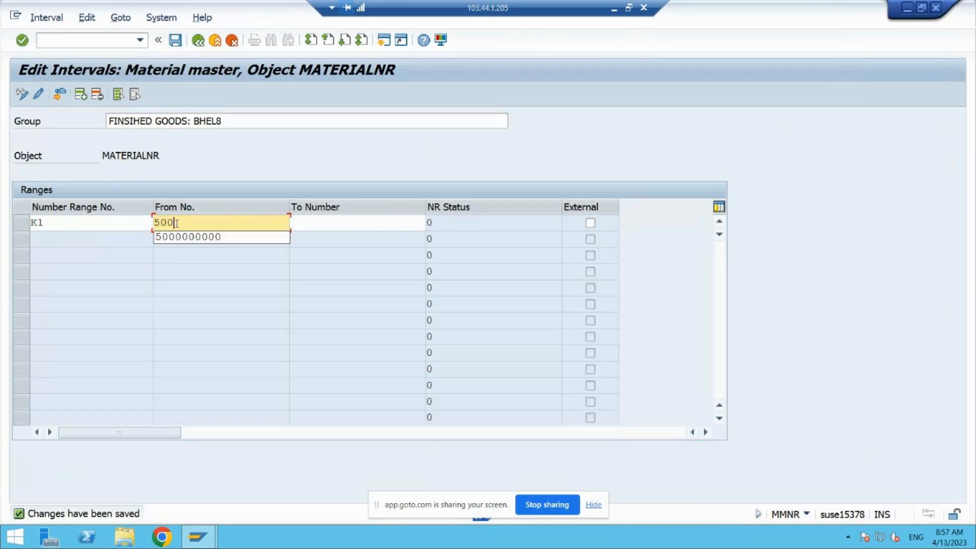
text(000000000)
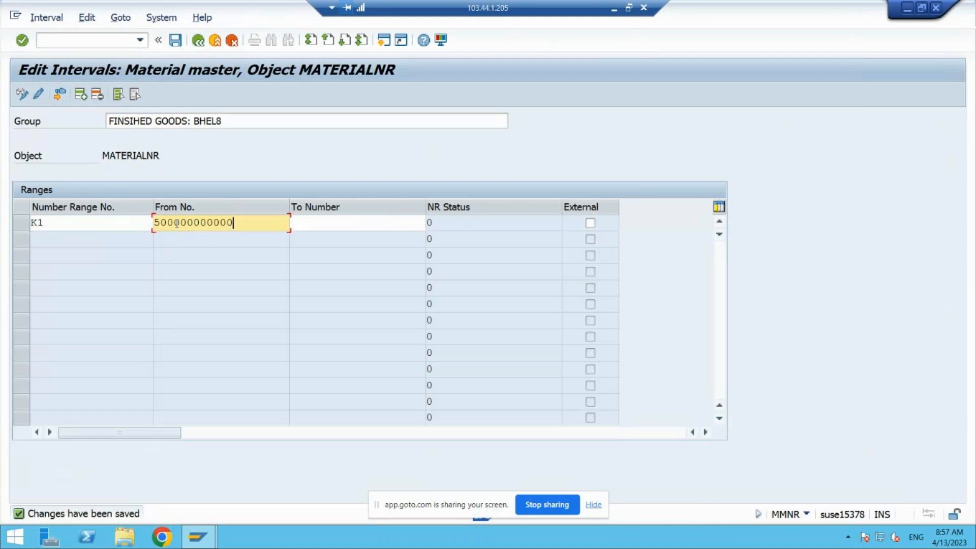
drag(241, 222, 78, 221)
key(ctrl+c)
click(305, 225)
key(ctrl+v)
key(BackSpace)
key(BackSpace)
text(20)
key(Return)
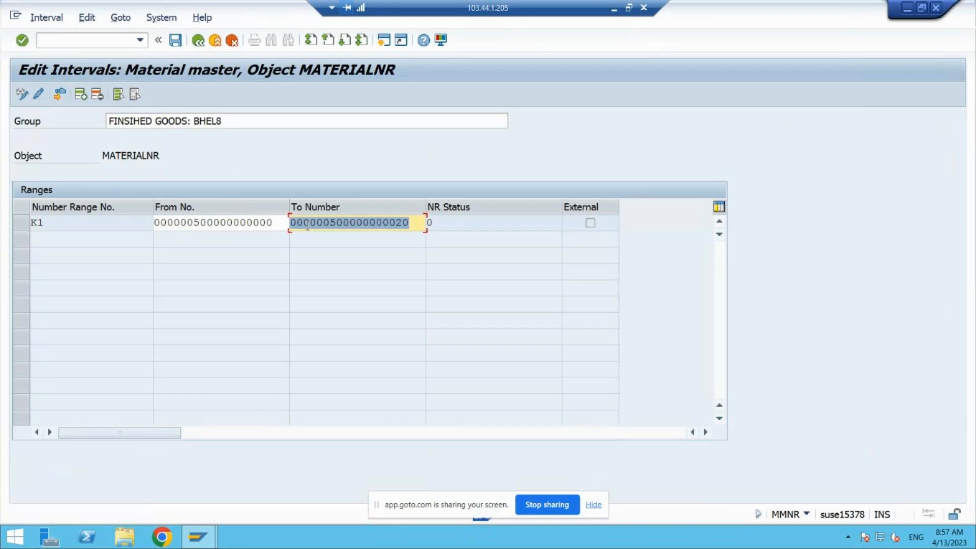
click(174, 40)
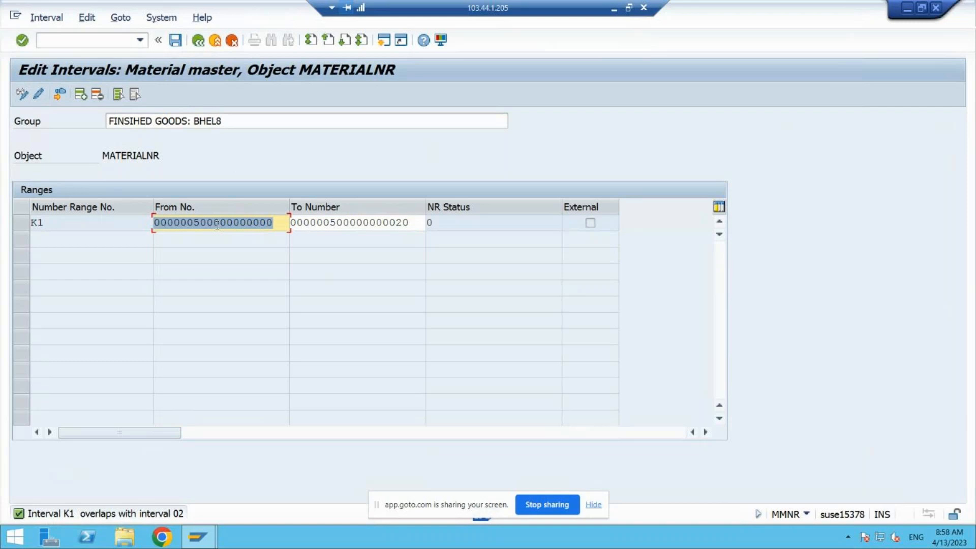
key(BackSpace)
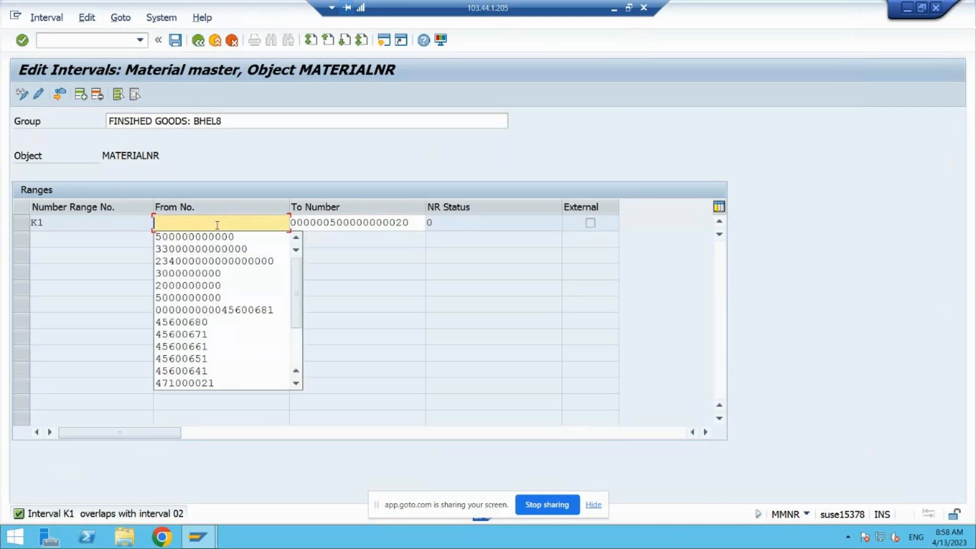
click(200, 249)
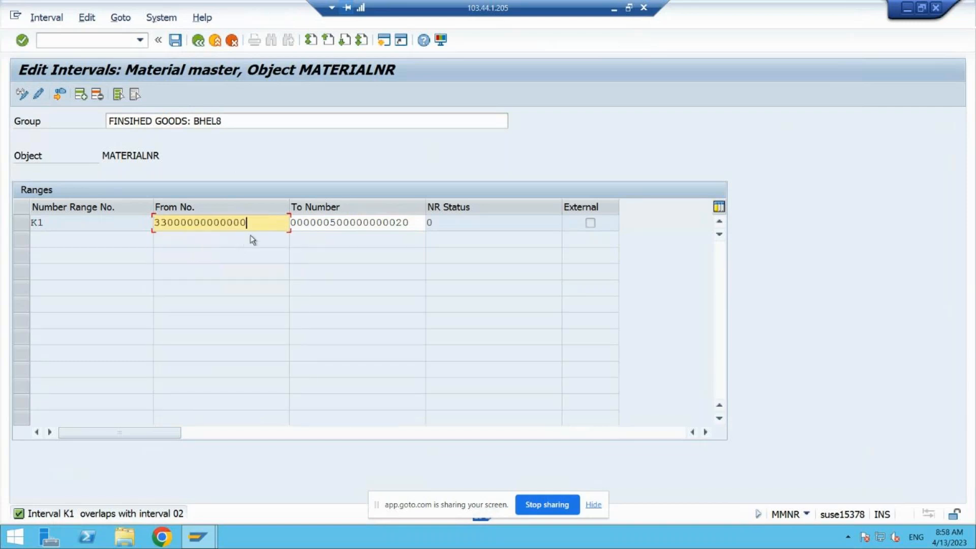
drag(257, 225, 103, 217)
drag(418, 223, 226, 210)
key(ctrl+v)
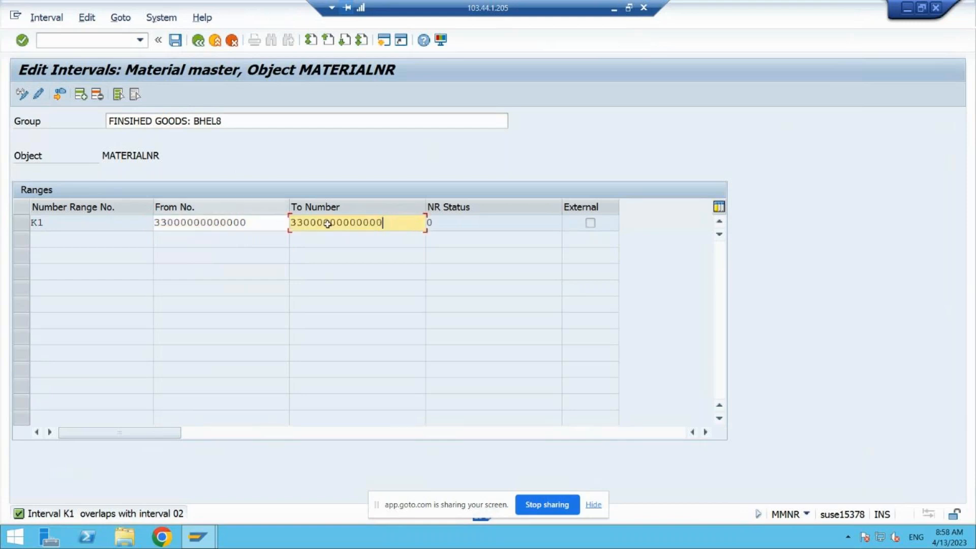
key(BackSpace)
key(BackSpace)
text(20)
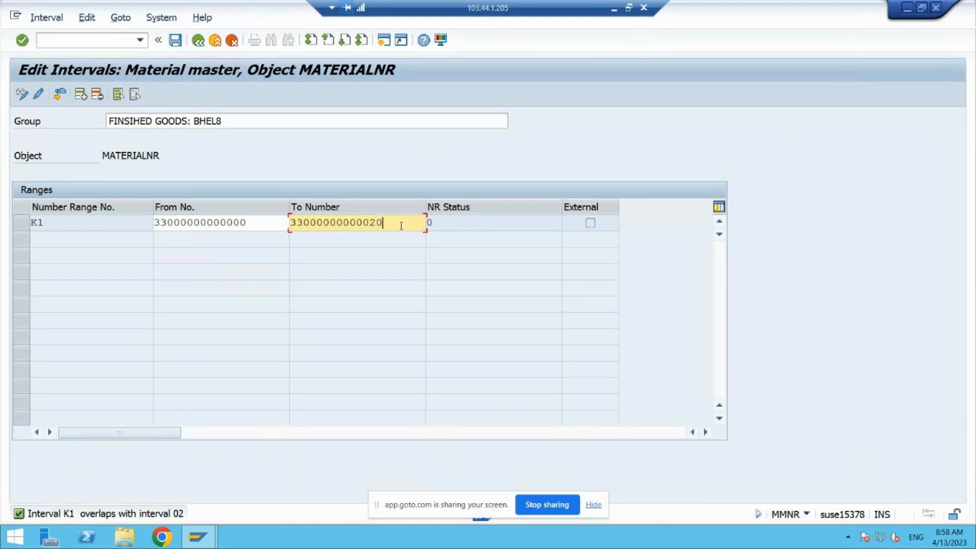
drag(395, 225, 288, 221)
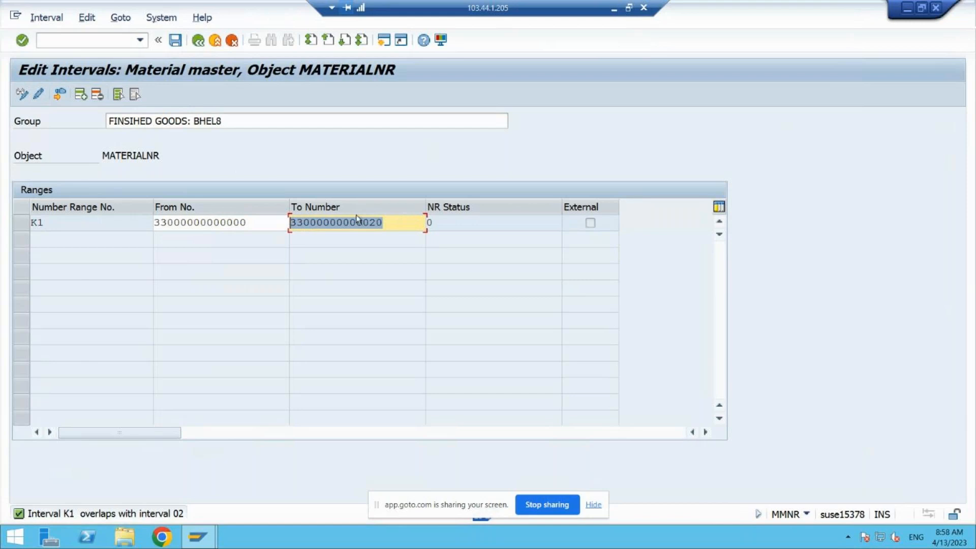
click(387, 221)
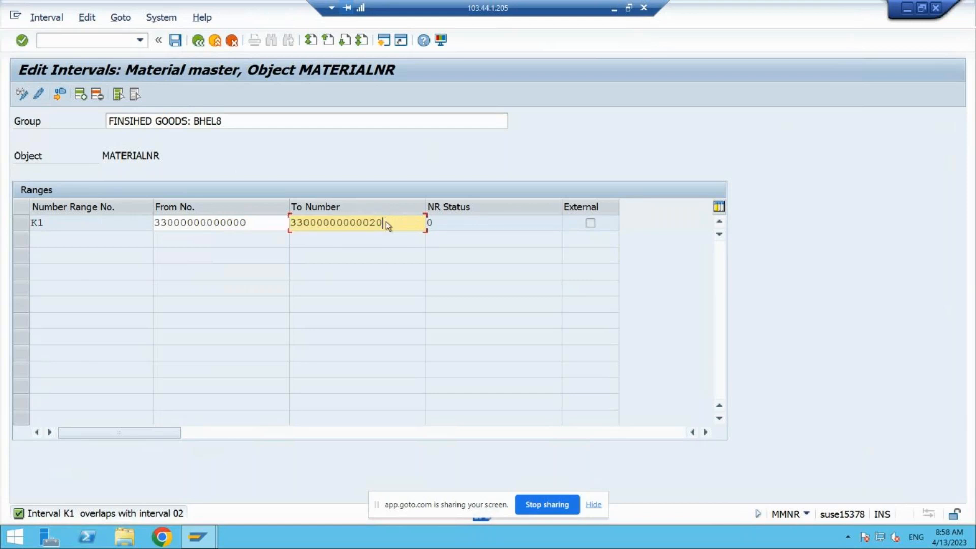
key(Return)
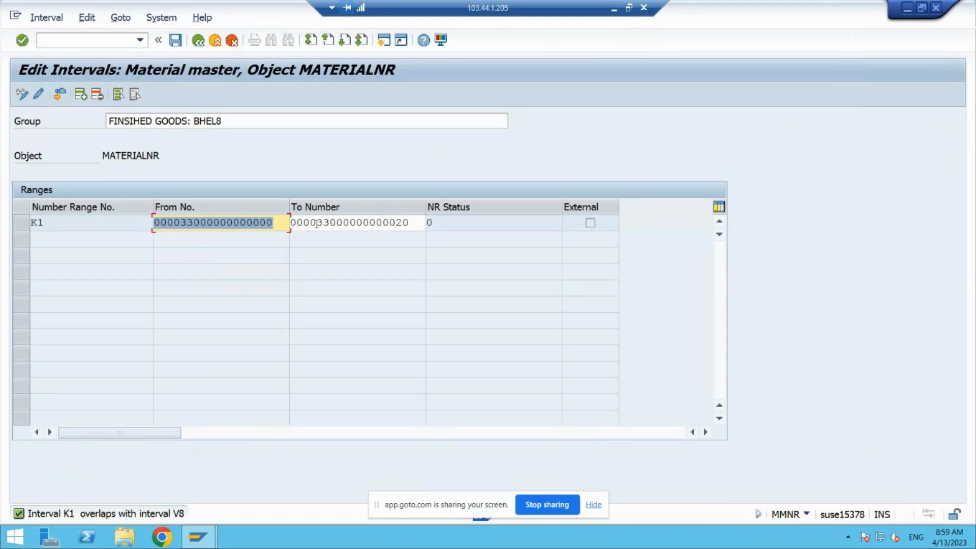
click(412, 224)
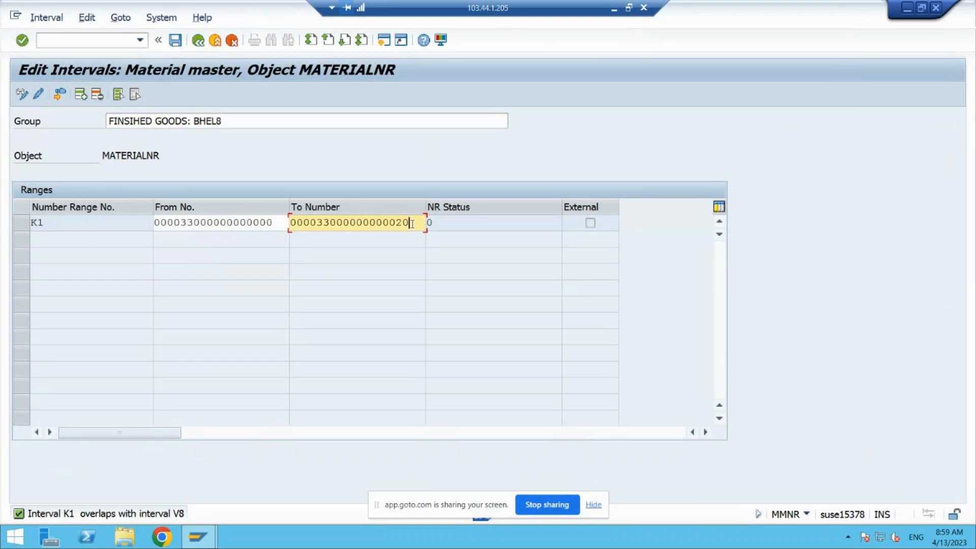
click(277, 224)
key(BackSpace)
key(BackSpace)
text(21)
key(Tab)
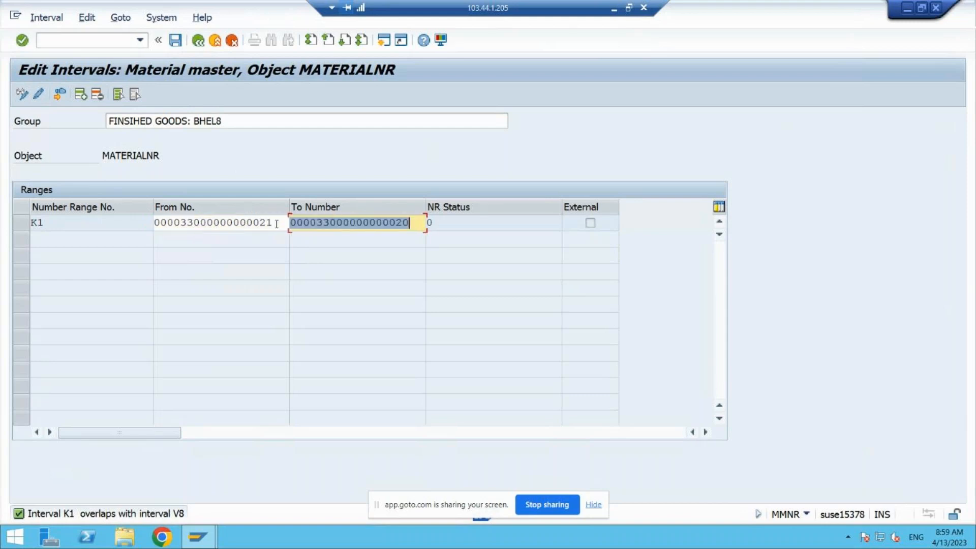
key(End)
key(BackSpace)
key(BackSpace)
text(30)
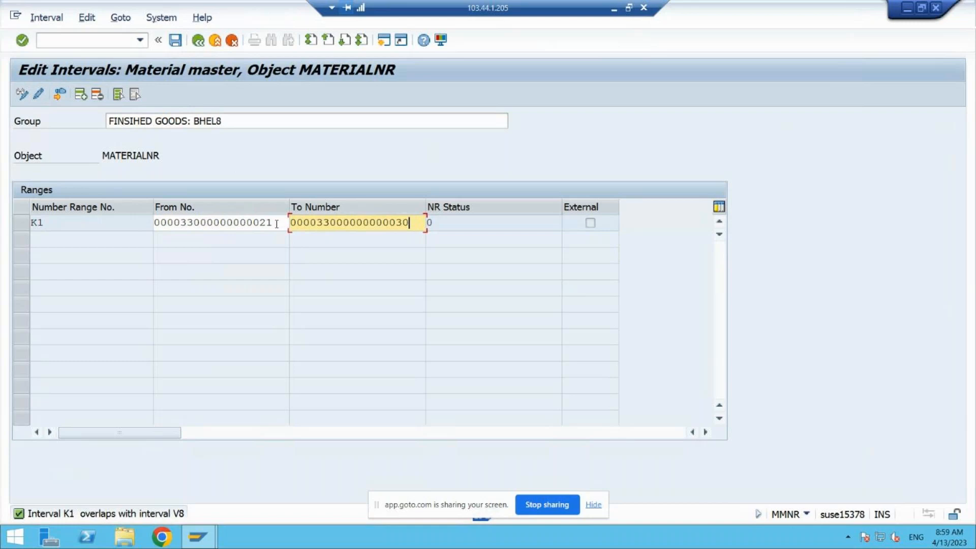
double_click(277, 224)
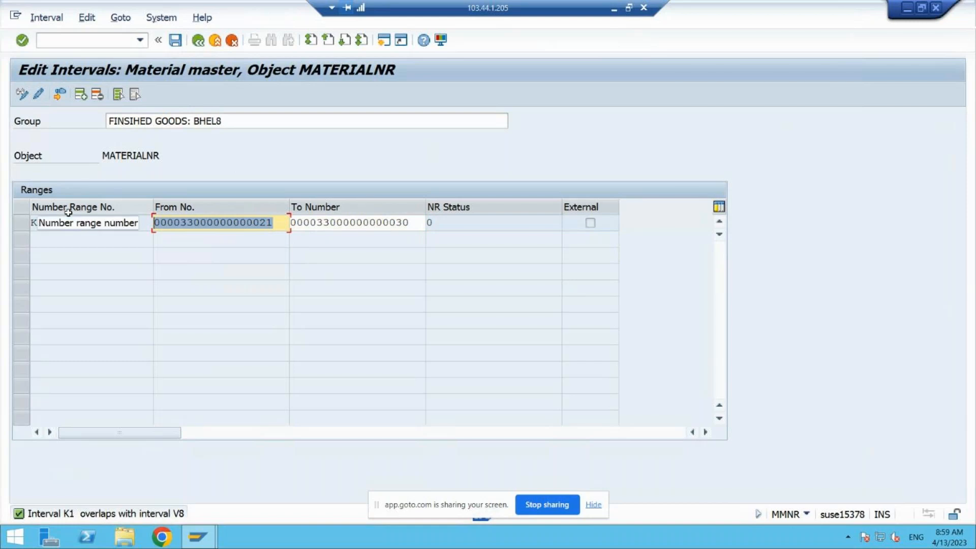
click(199, 43)
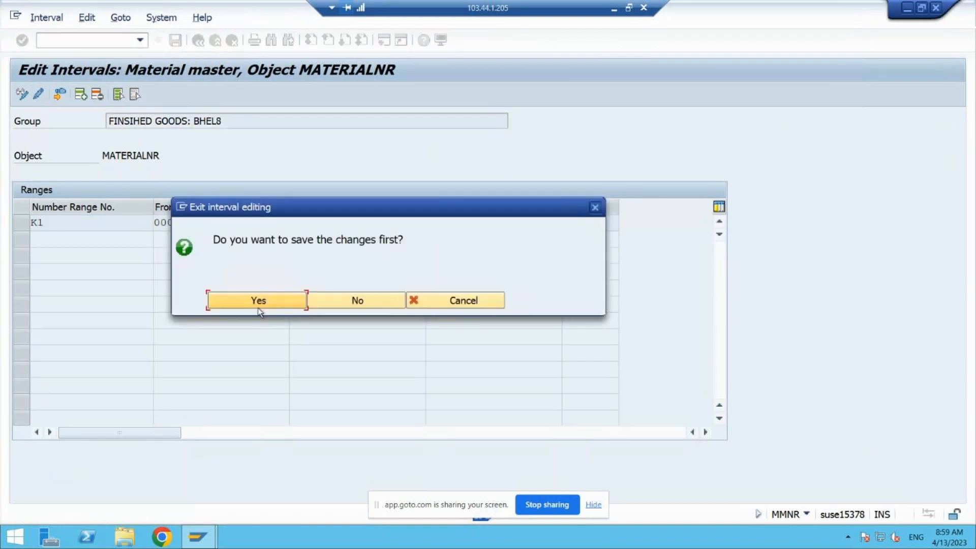
click(331, 301)
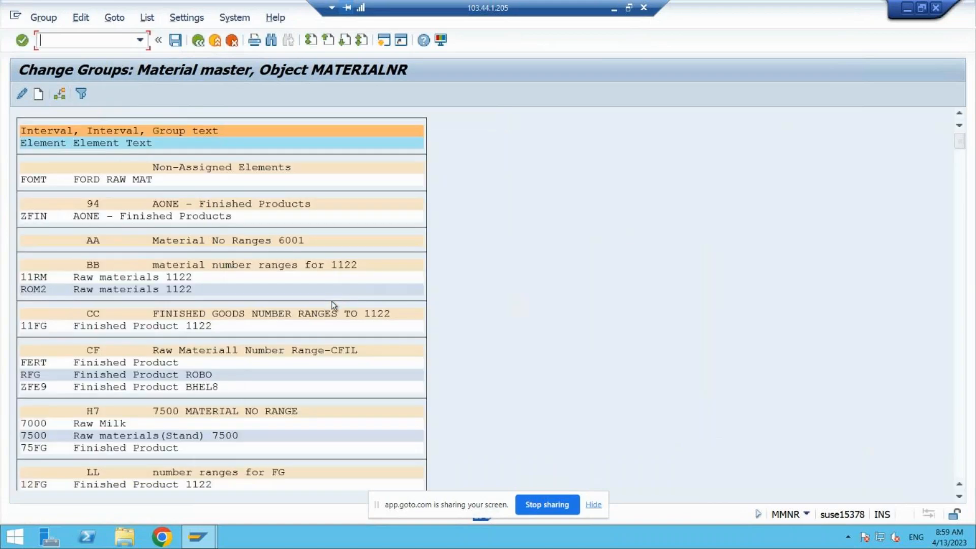
Examine the existing MATERIALNR intervals across the whole list for used number range numbers and limits
click(199, 41)
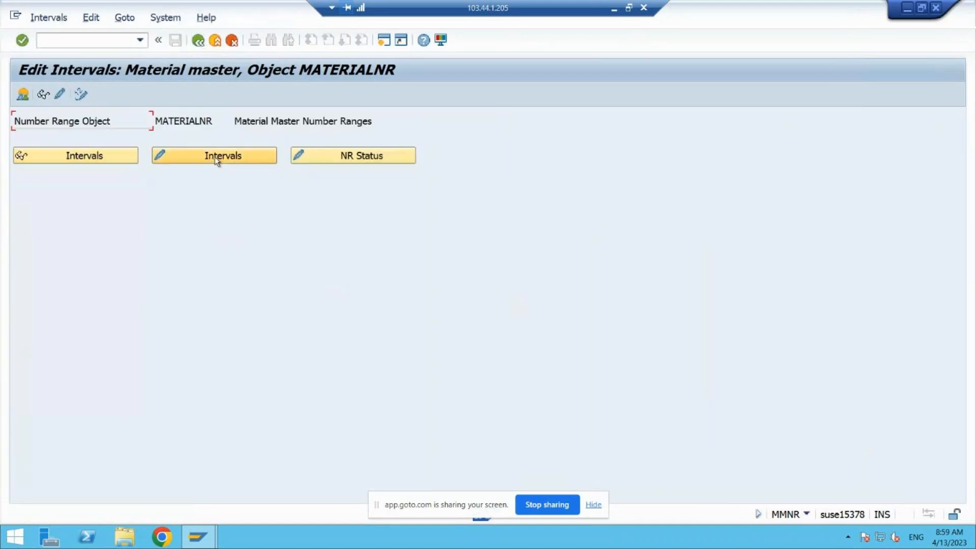
click(113, 157)
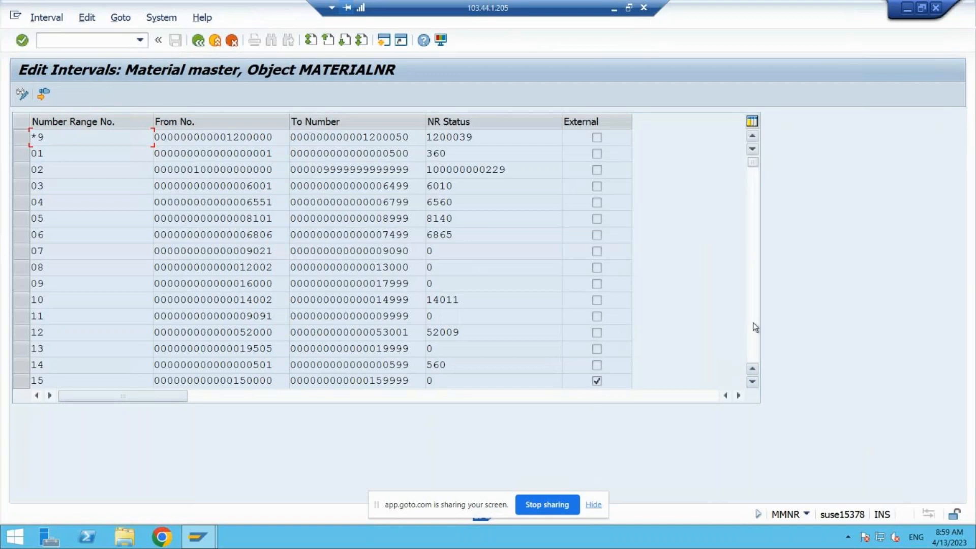
scroll(755, 327, down, 5)
scroll(753, 330, down, 10)
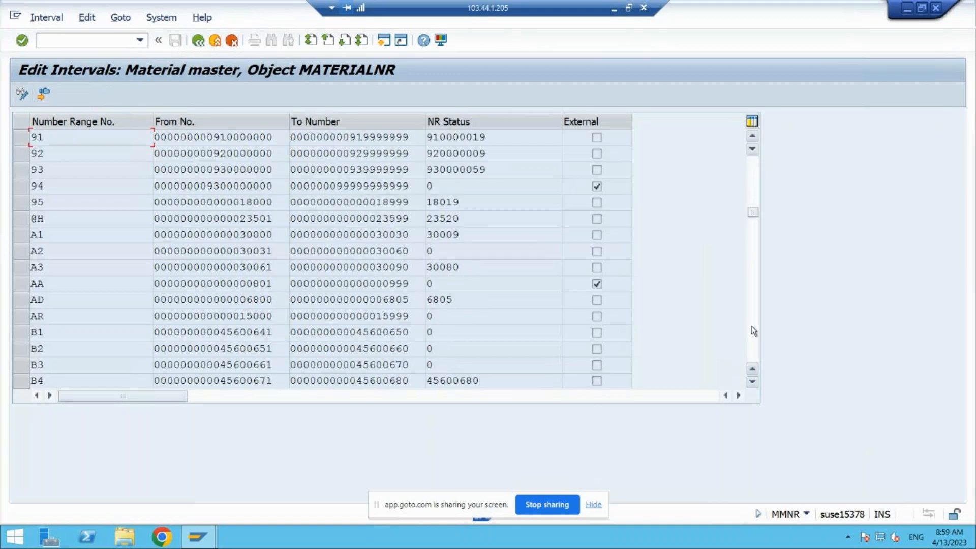
scroll(753, 330, down, 10)
scroll(753, 330, down, 5)
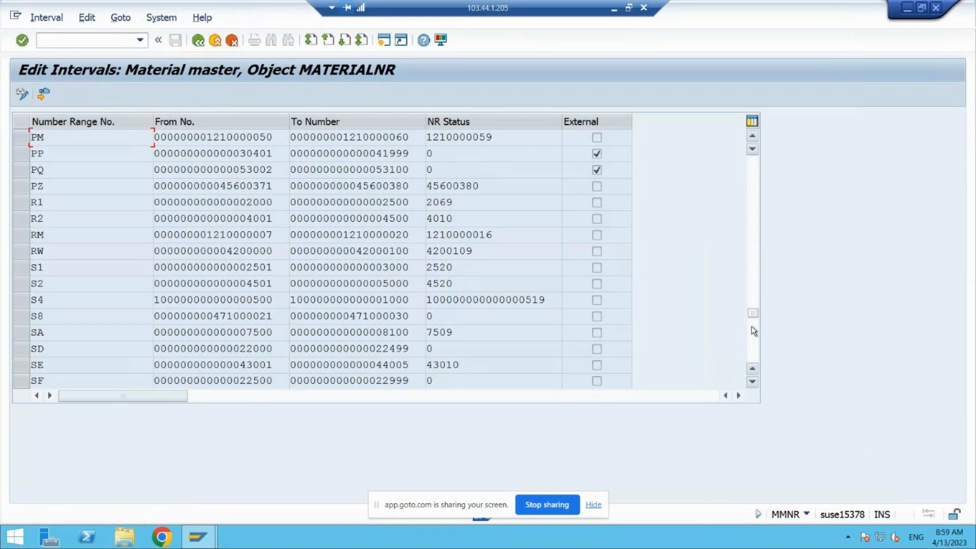
scroll(753, 339, down, 5)
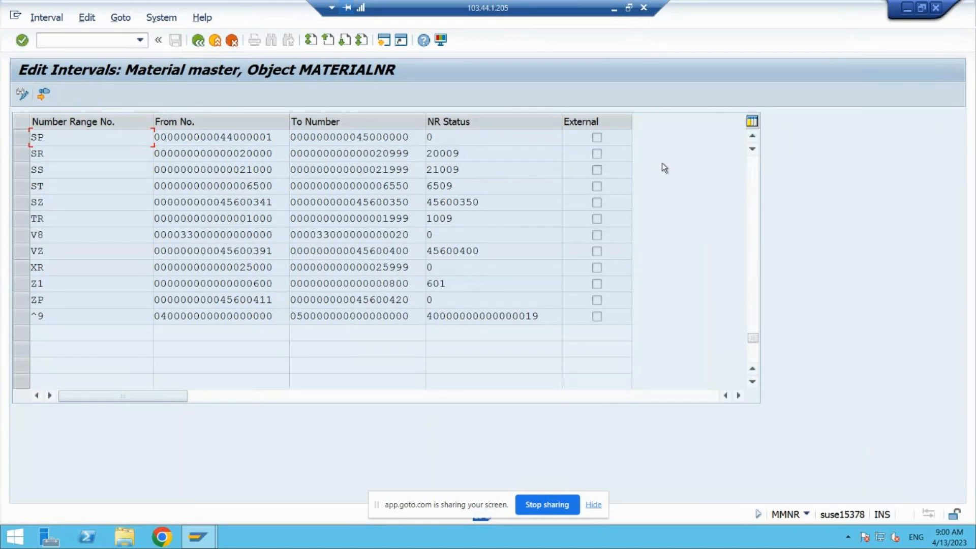
click(753, 139)
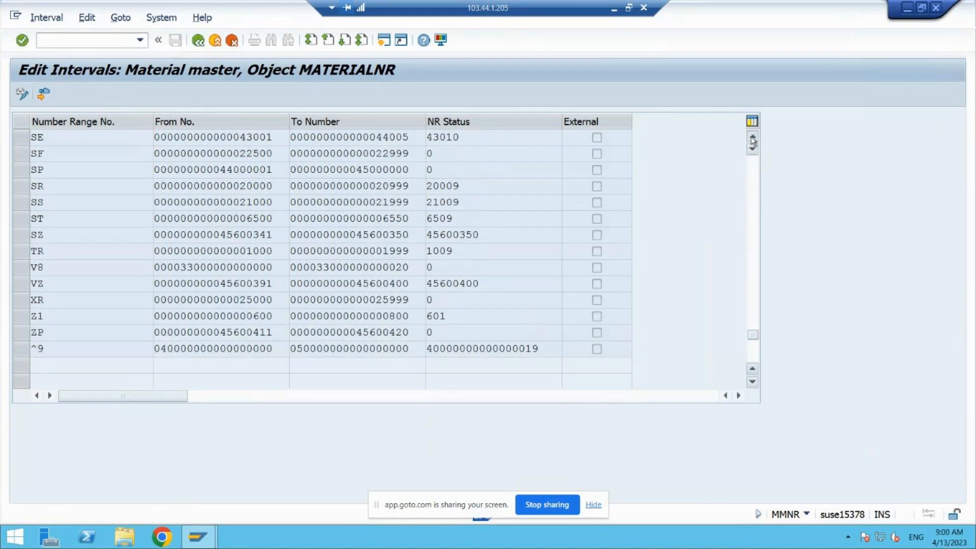
scroll(753, 139, up, 4)
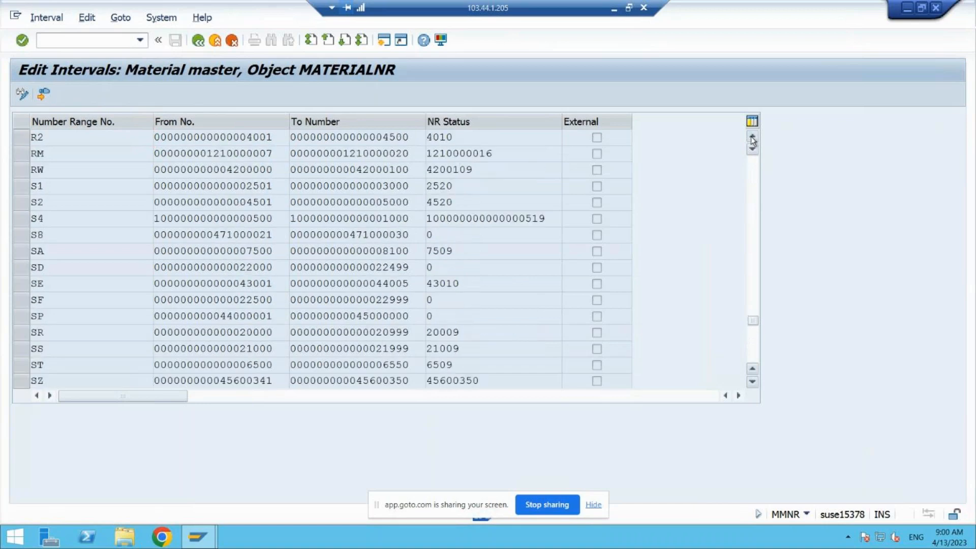
scroll(753, 140, up, 4)
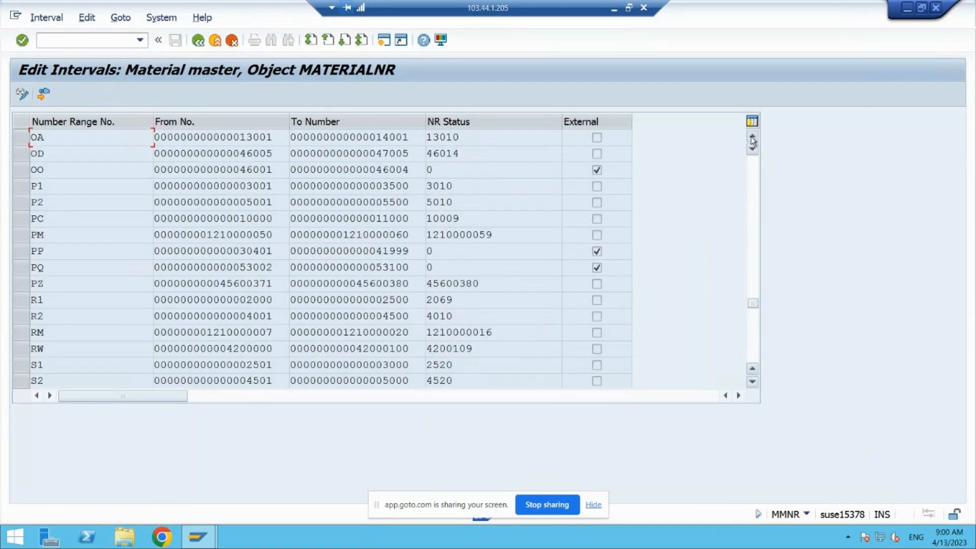
scroll(752, 139, up, 3)
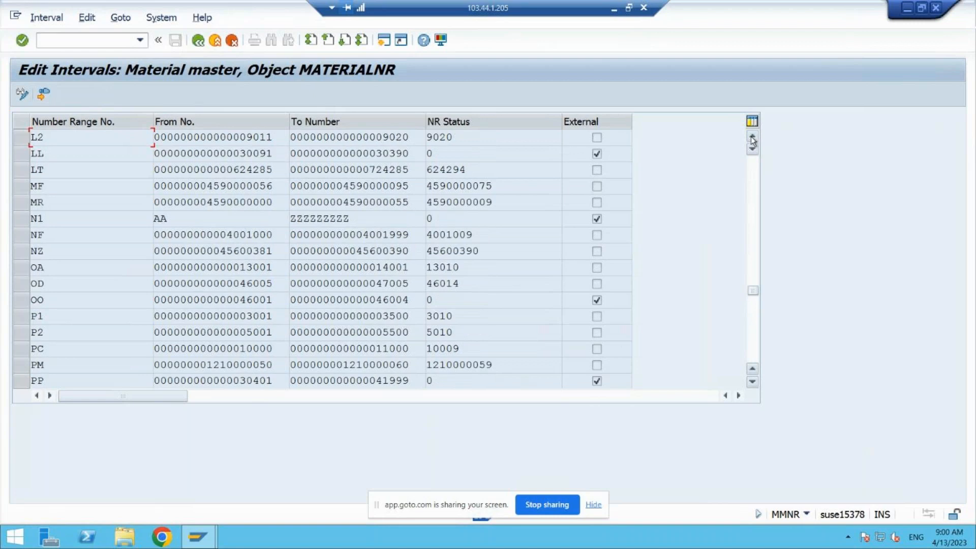
scroll(752, 139, up, 3)
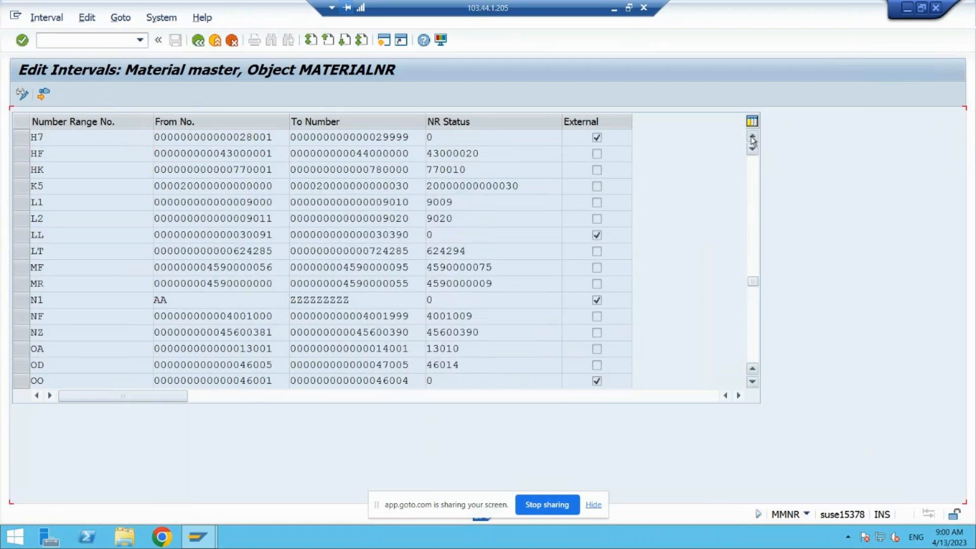
scroll(752, 140, up, 3)
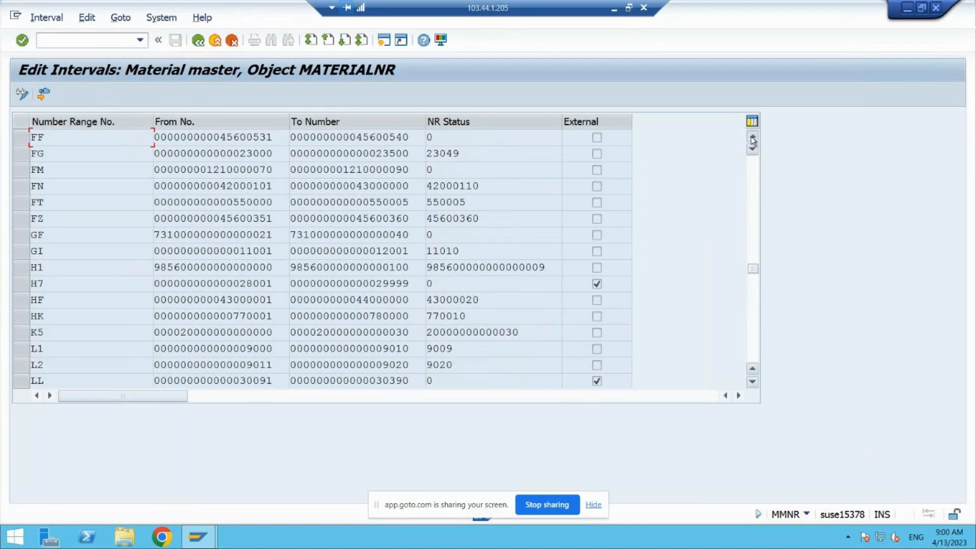
click(198, 40)
Start a new number range group named FINISHED GOODS: BHEL8 with number range number XT
click(59, 95)
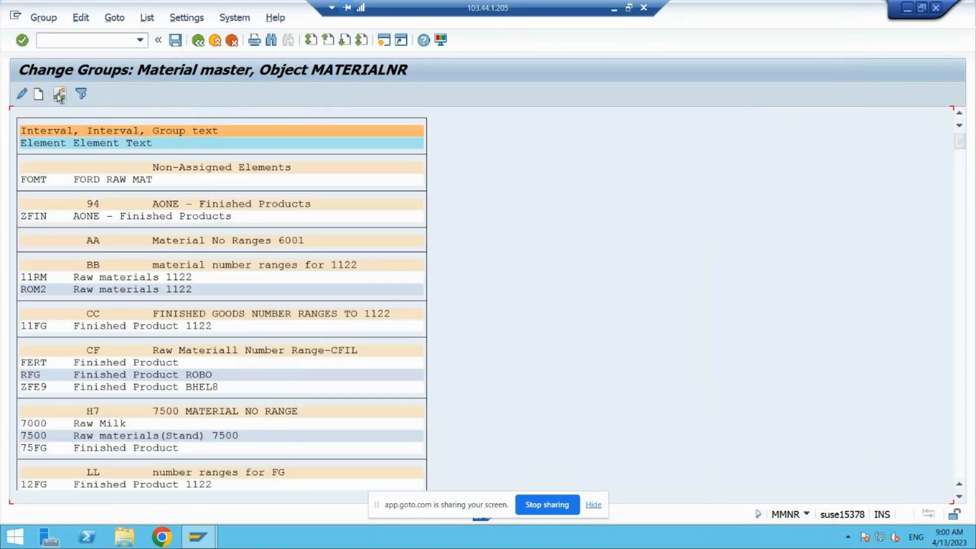
click(38, 95)
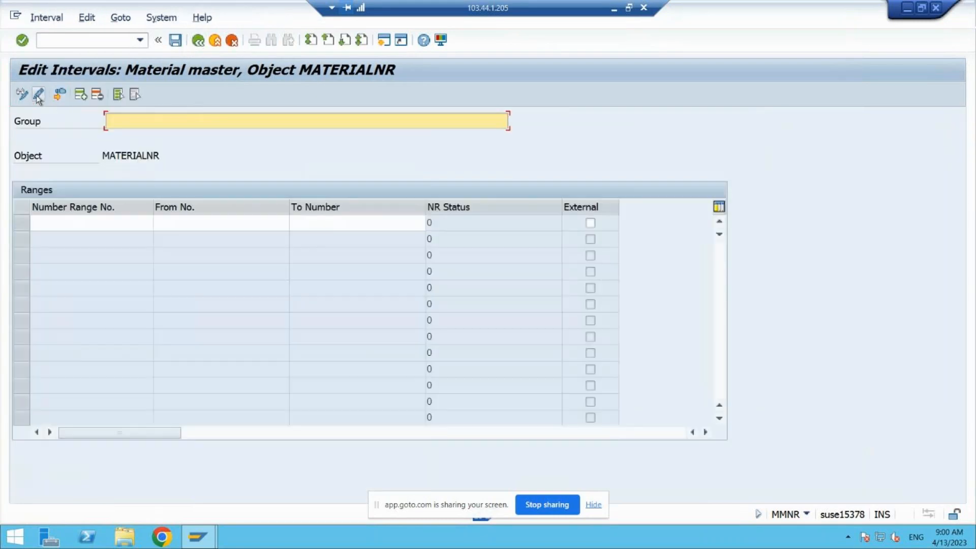
click(161, 125)
text(FINISHED GOODS: BHEL8)
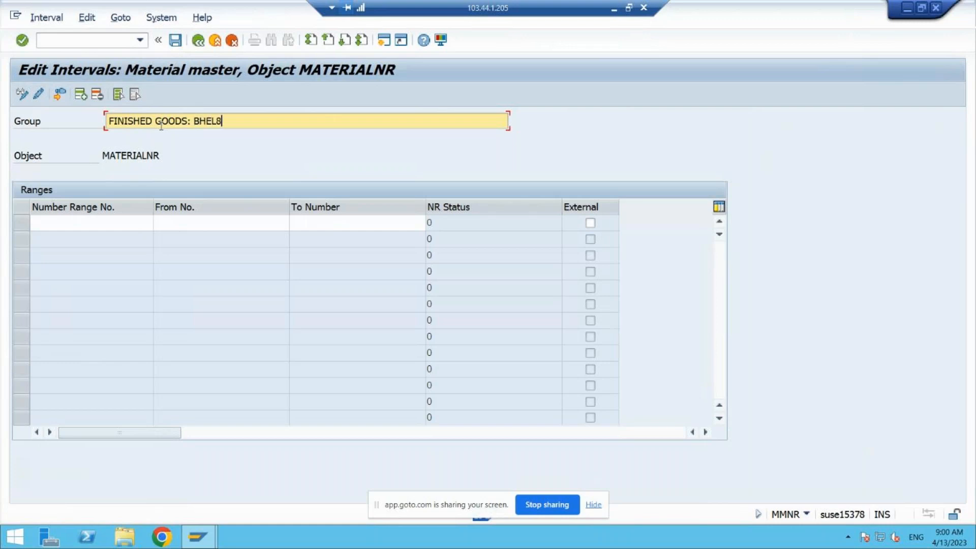
click(116, 224)
text(XT)
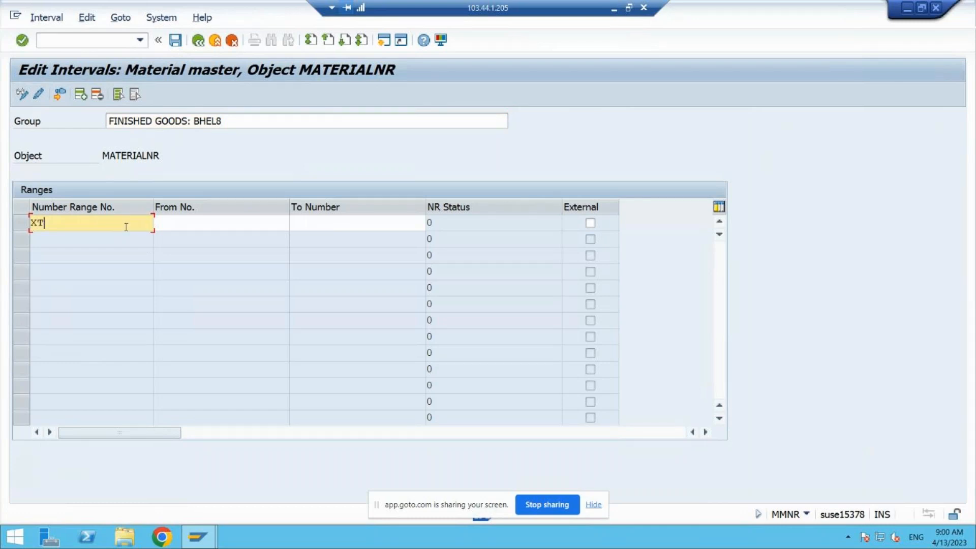
click(212, 224)
text(54)
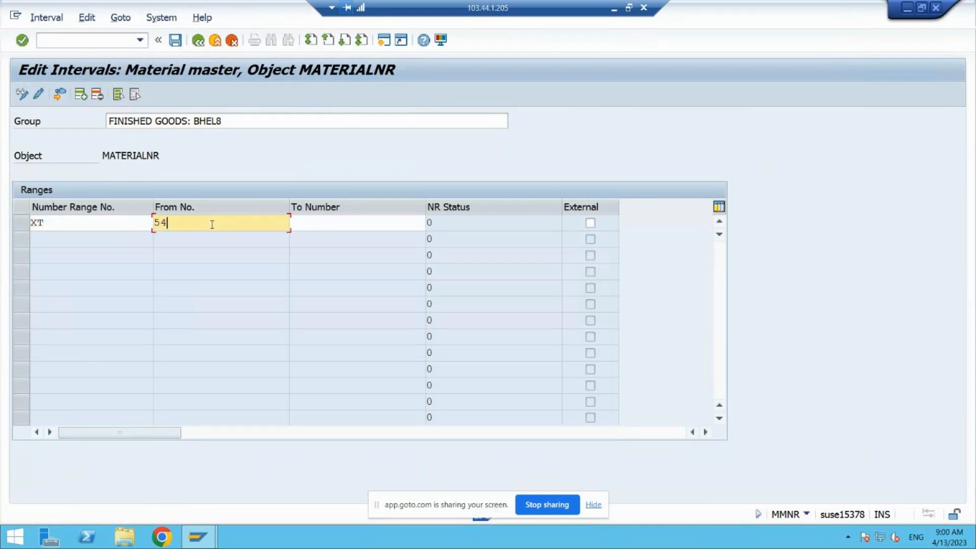
text(0000000000)
drag(252, 224, 153, 222)
key(ctrl+c)
click(312, 224)
key(ctrl+v)
key(BackSpace)
key(BackSpace)
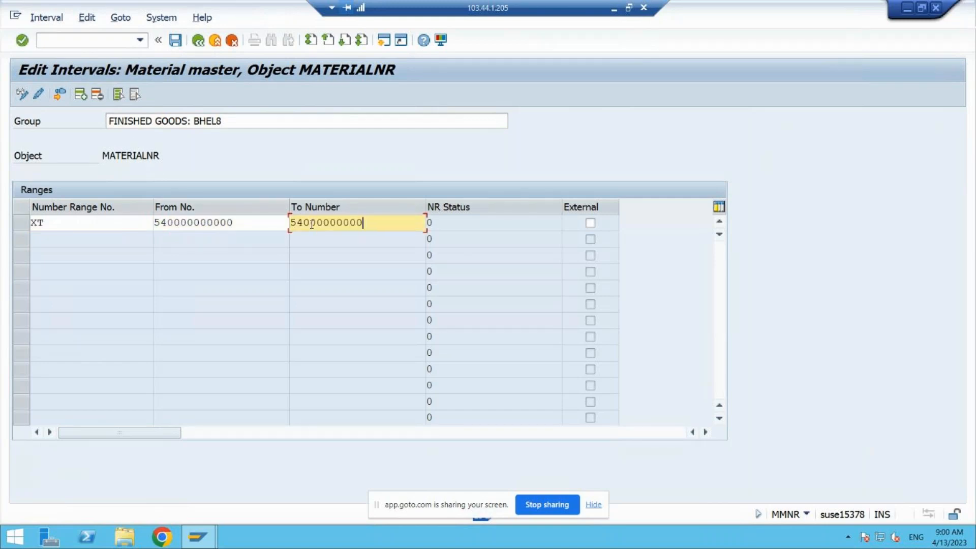
text(20)
key(Return)
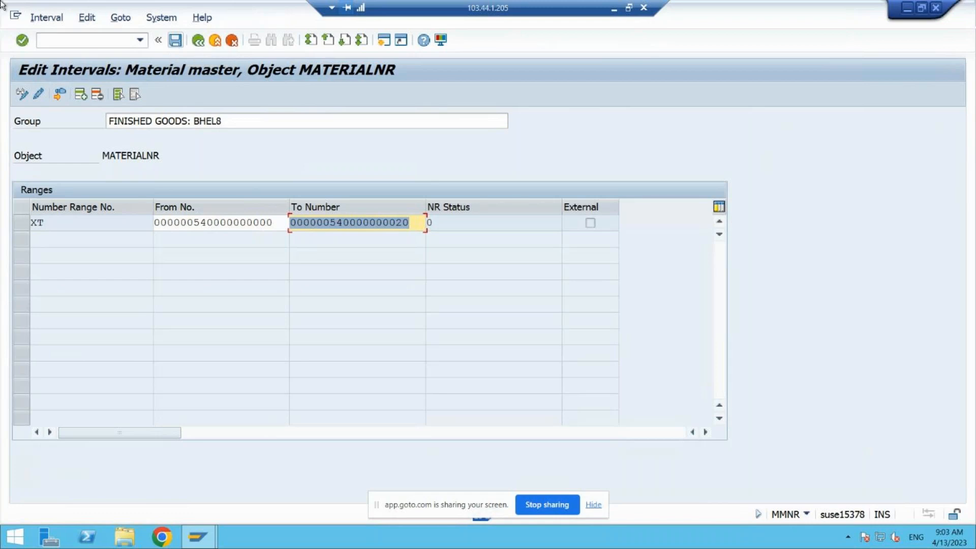
Try to save the new group with interval XT, and leave interval editing with the option to save the changes
click(279, 222)
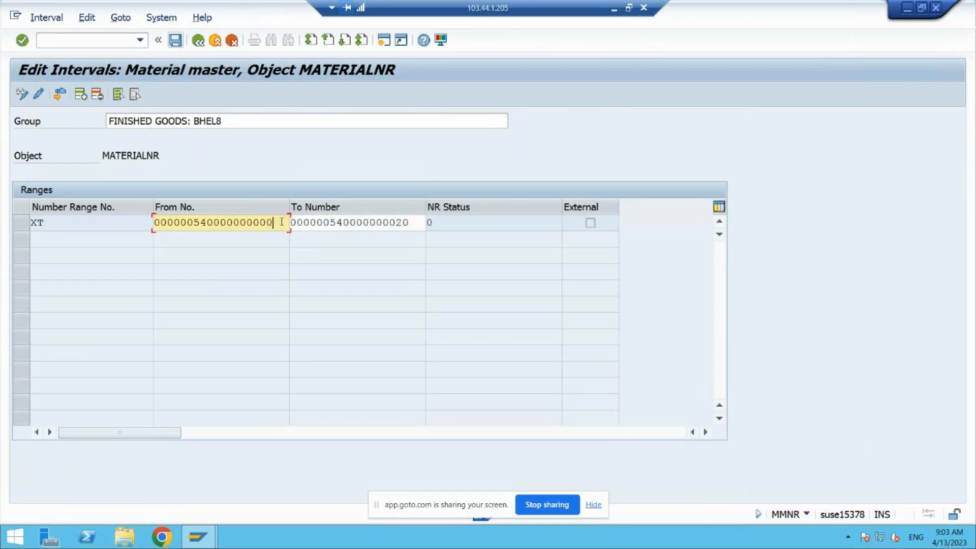
drag(279, 222, 78, 219)
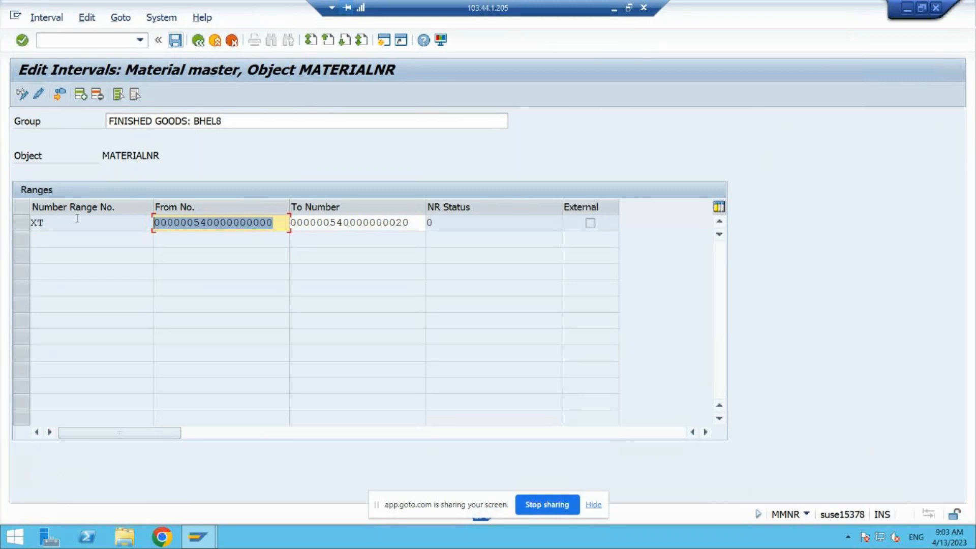
click(175, 40)
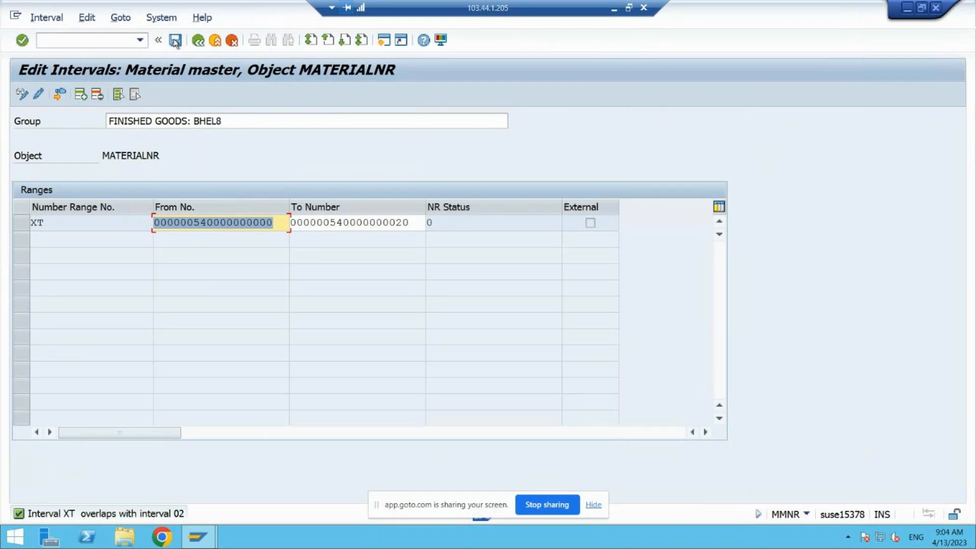
click(199, 43)
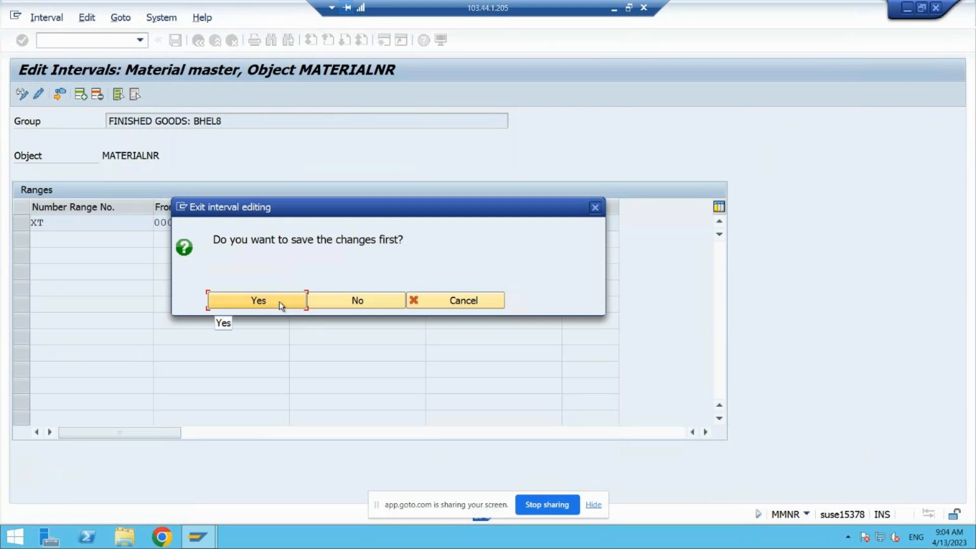
click(279, 301)
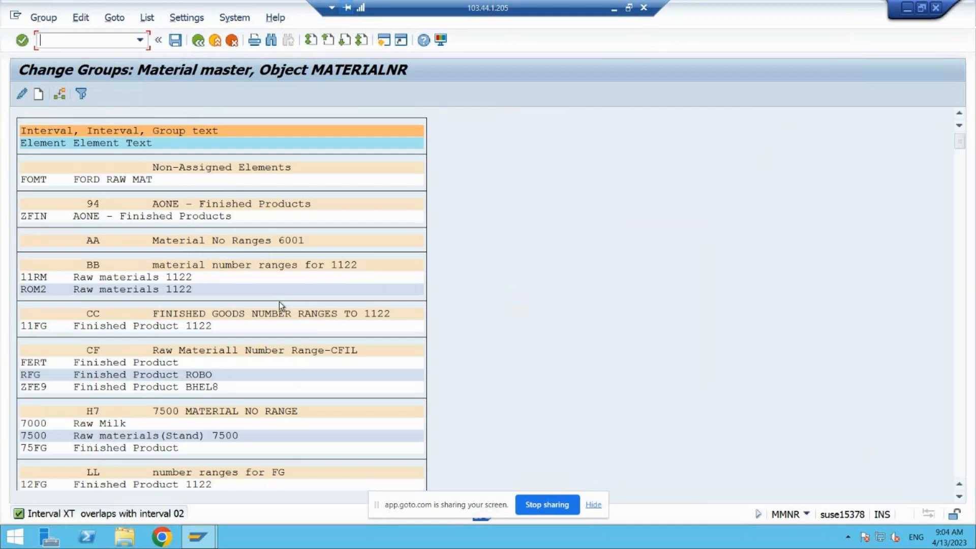
Display the existing MATERIALNR intervals again and check the from and to limits of interval 01
click(196, 40)
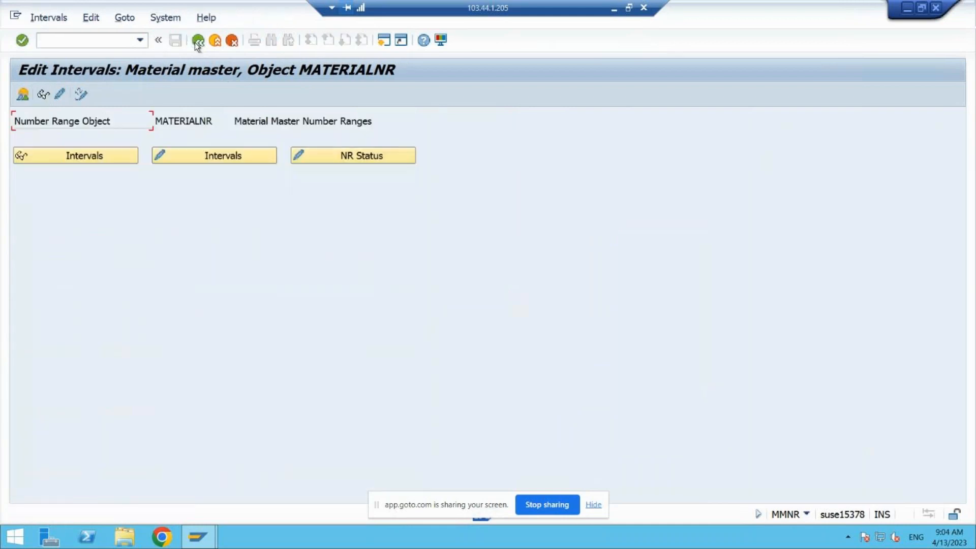
click(99, 156)
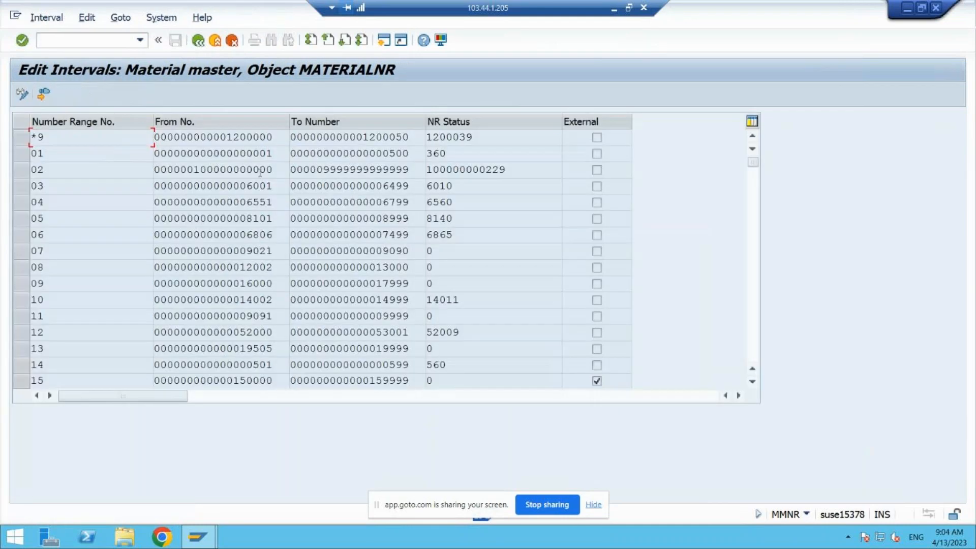
click(271, 153)
drag(409, 153, 389, 153)
click(416, 154)
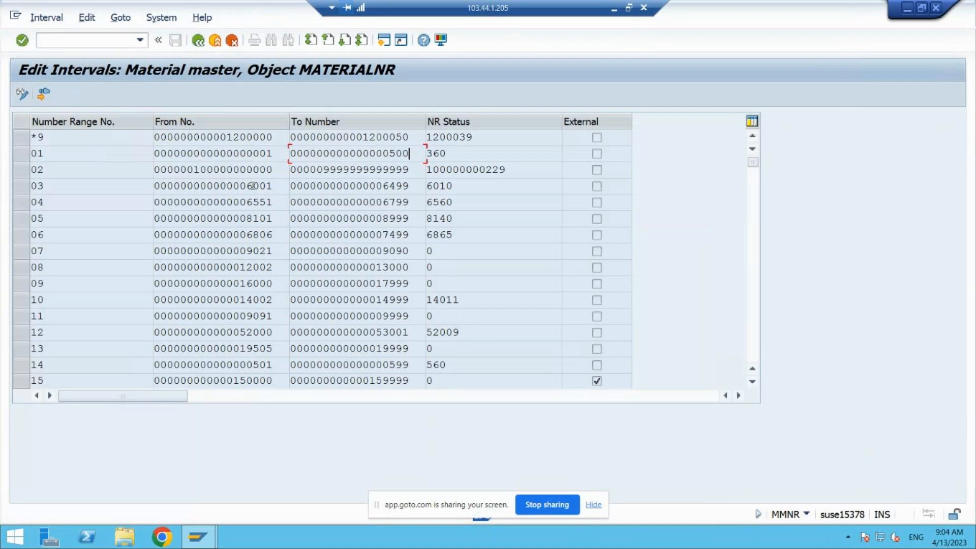
click(198, 41)
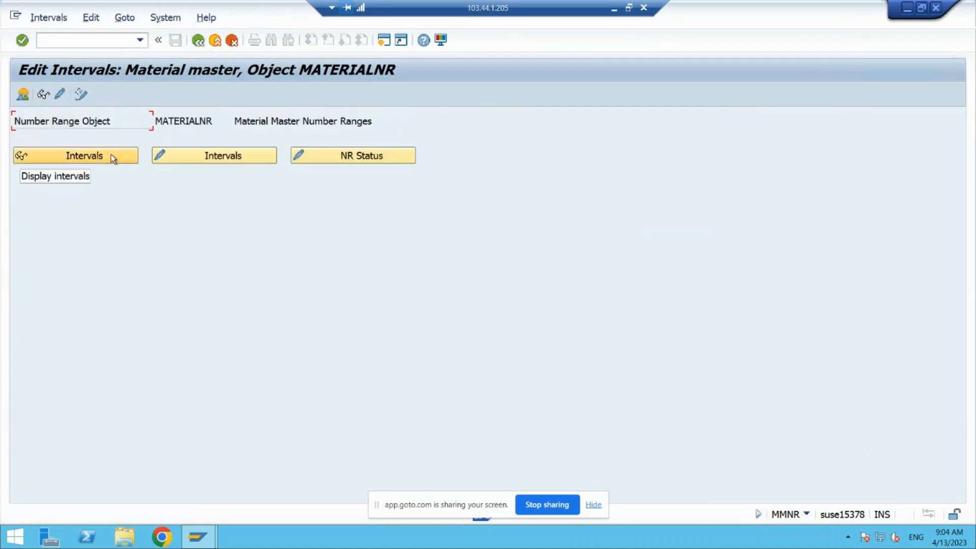
Start another new number range group with interval BX running from 501 to 509
click(60, 93)
click(62, 95)
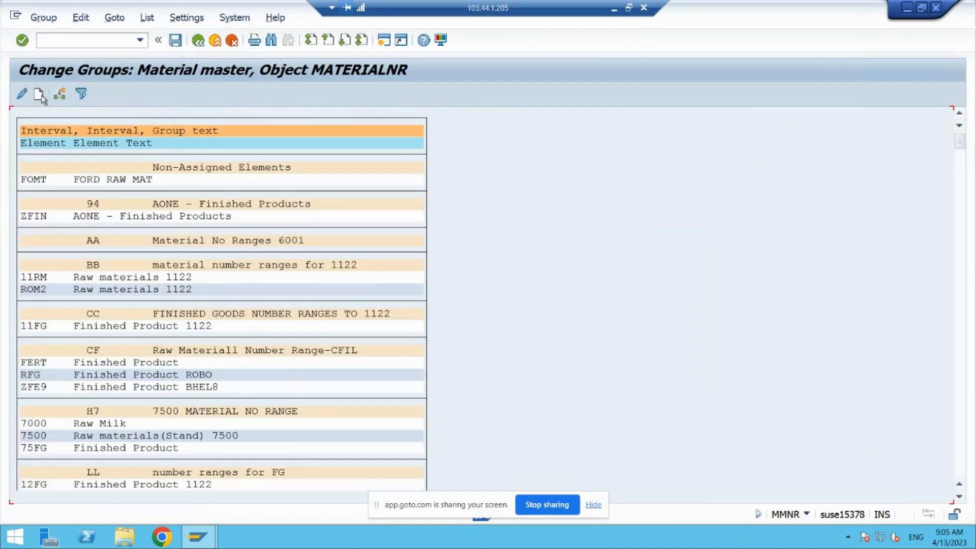
click(179, 222)
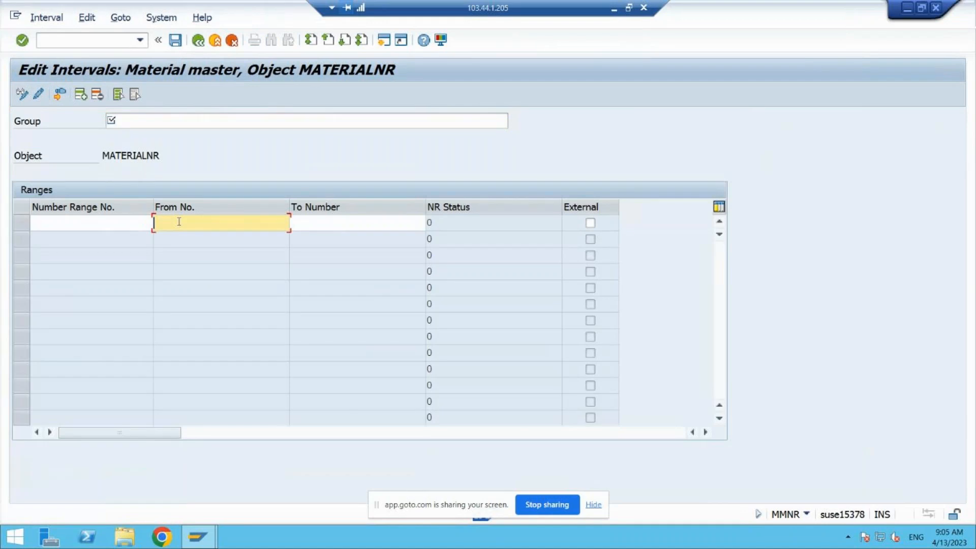
text(501)
key(Tab)
key(shift+Tab)
click(371, 226)
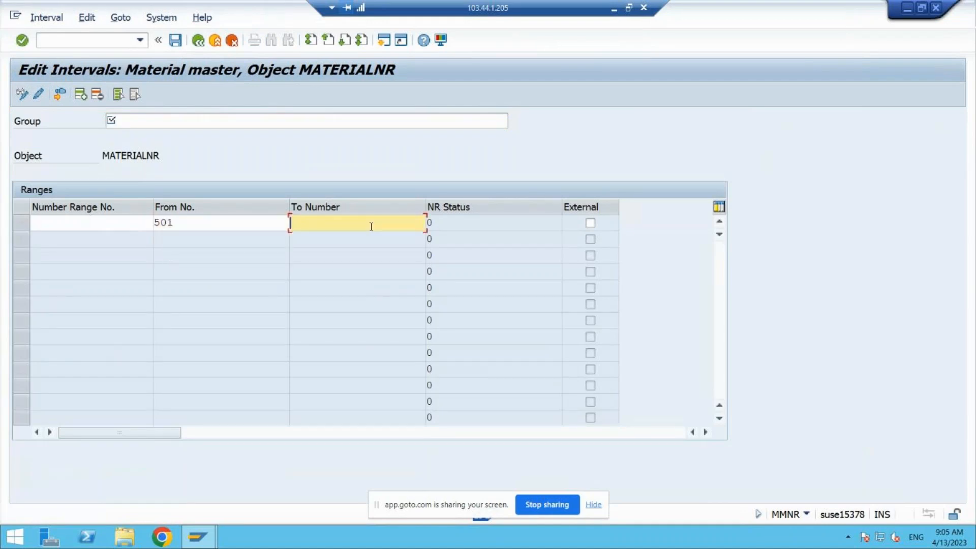
text(501)
key(BackSpace)
text(9)
click(138, 222)
text(BX)
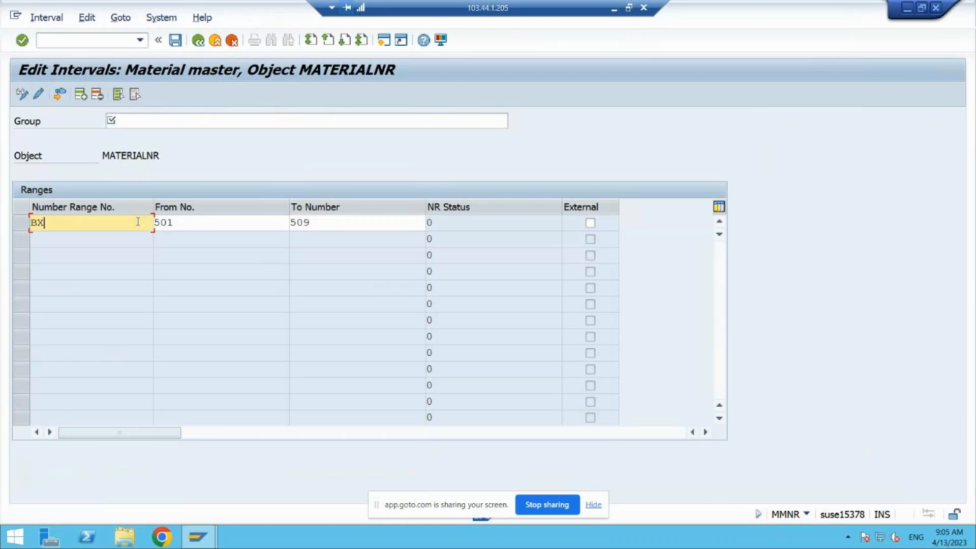
Name the new group TEST FOR FINISHED, confirm the entries and check the start number of interval BX
click(137, 125)
text(TEST FOR )
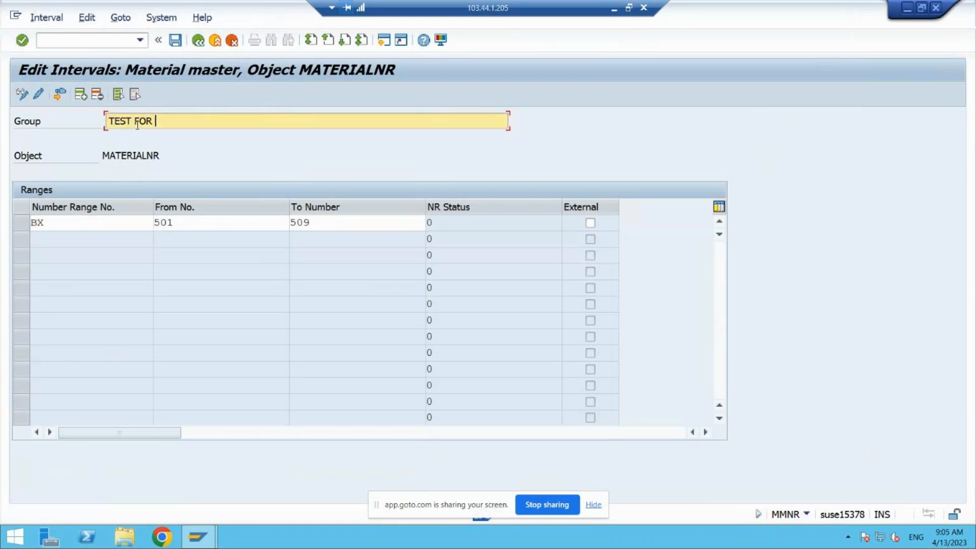
text(FINISHED)
key(Return)
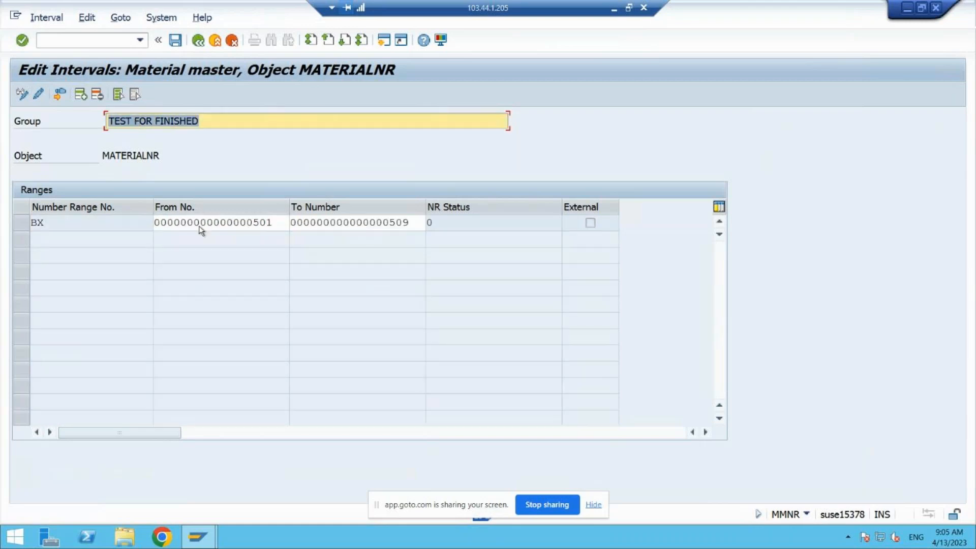
drag(254, 222, 85, 209)
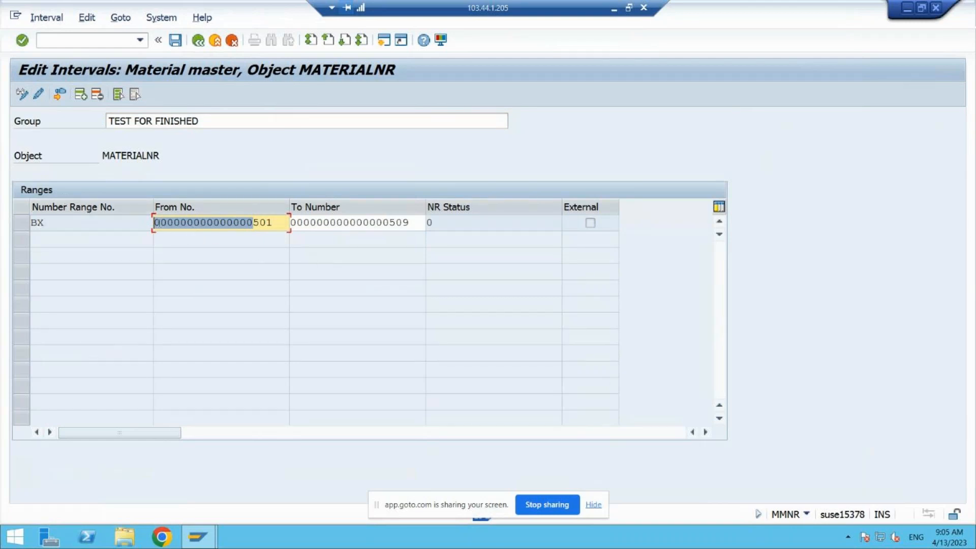
click(160, 224)
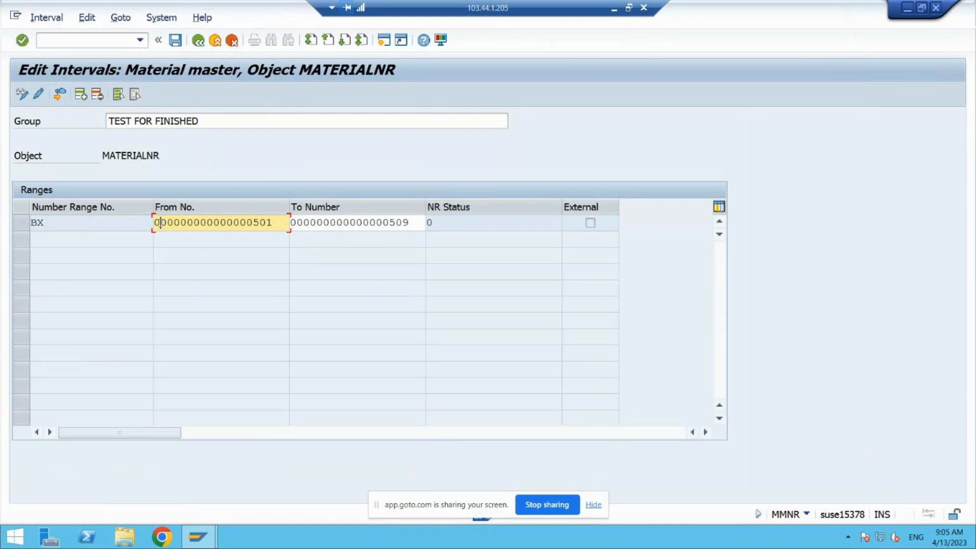
Step through the digits of interval BX's from number to count how many characters it has
key(Right)
key(Right)
key(Right)
key(Right)
key(Right)
key(Right)
key(Right)
key(Right)
key(Right)
key(Right)
key(Right)
key(Right)
key(Right)
key(Right)
key(Right)
Leave interval editing for the TEST FOR FINISHED group and return to the Display IMG structure
click(231, 41)
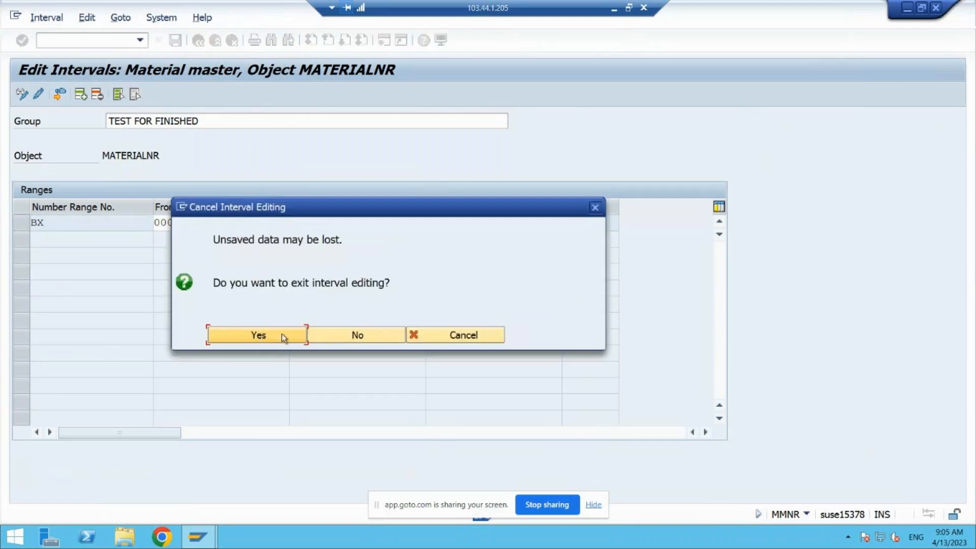
click(337, 340)
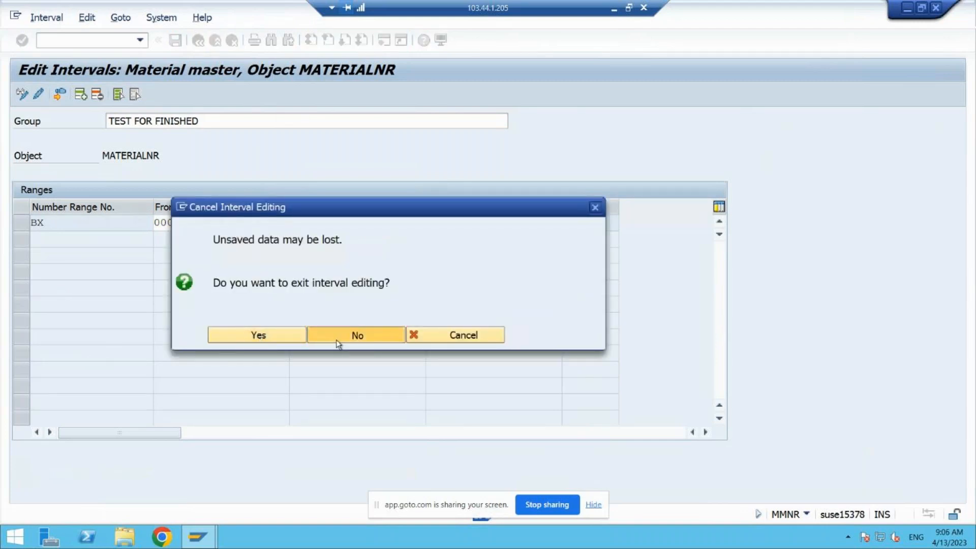
click(202, 41)
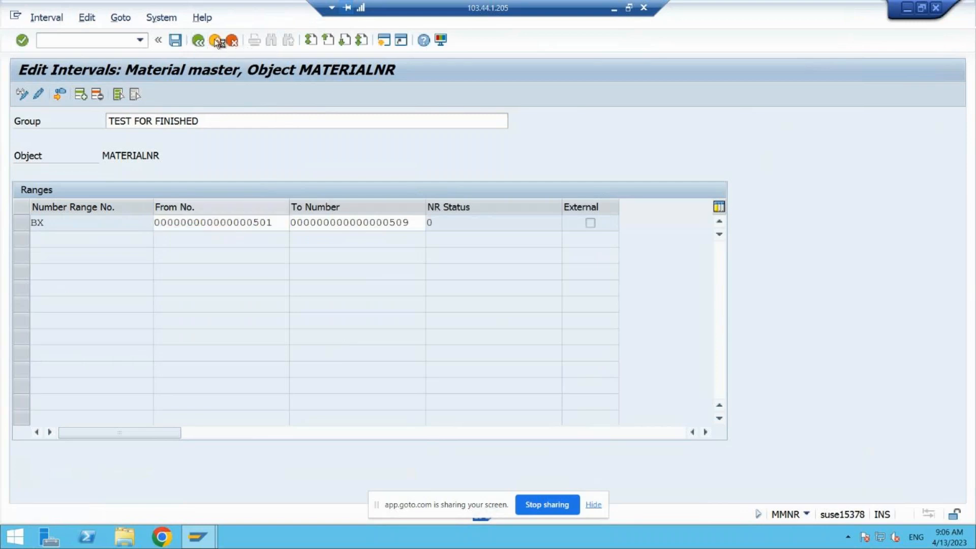
click(258, 299)
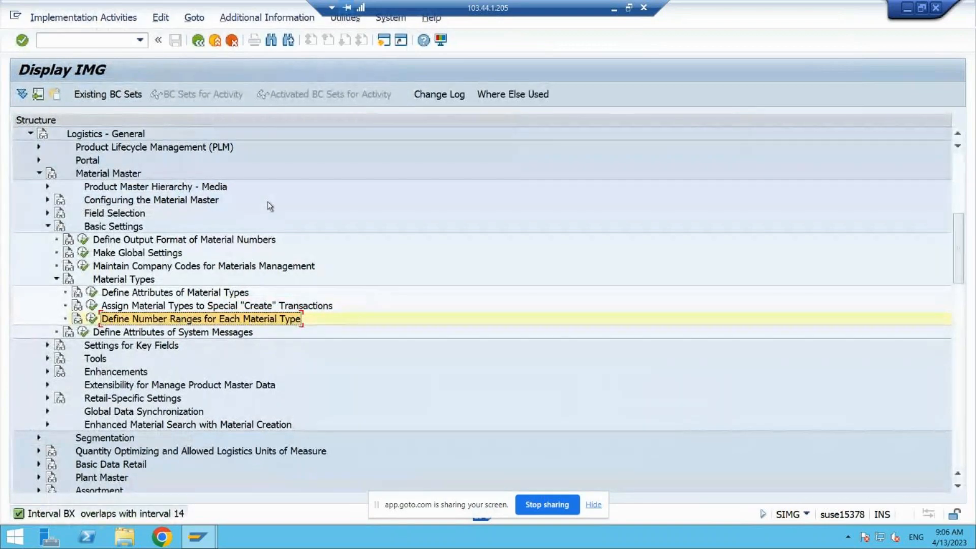
Review the Basic Settings activities for material type attributes, number ranges for each material type and system message attributes
click(169, 293)
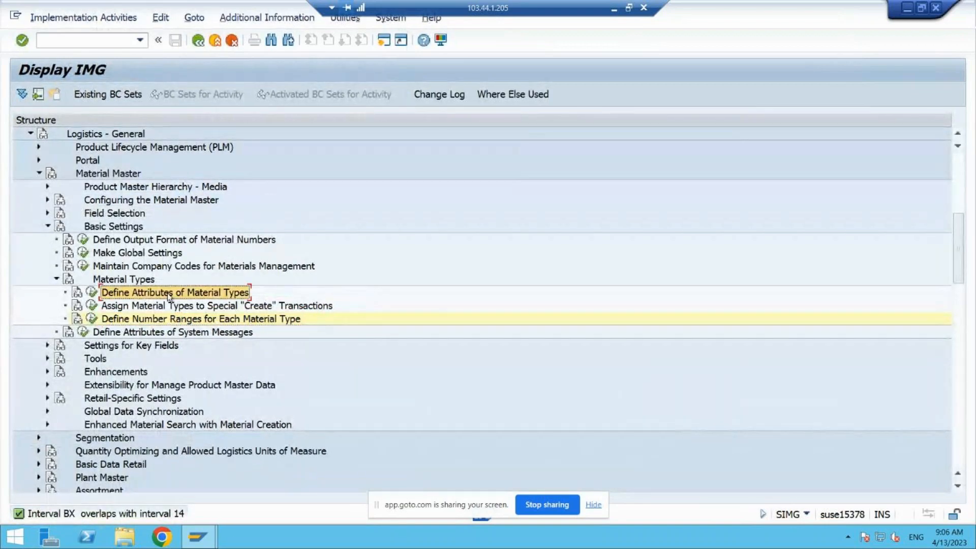
click(165, 319)
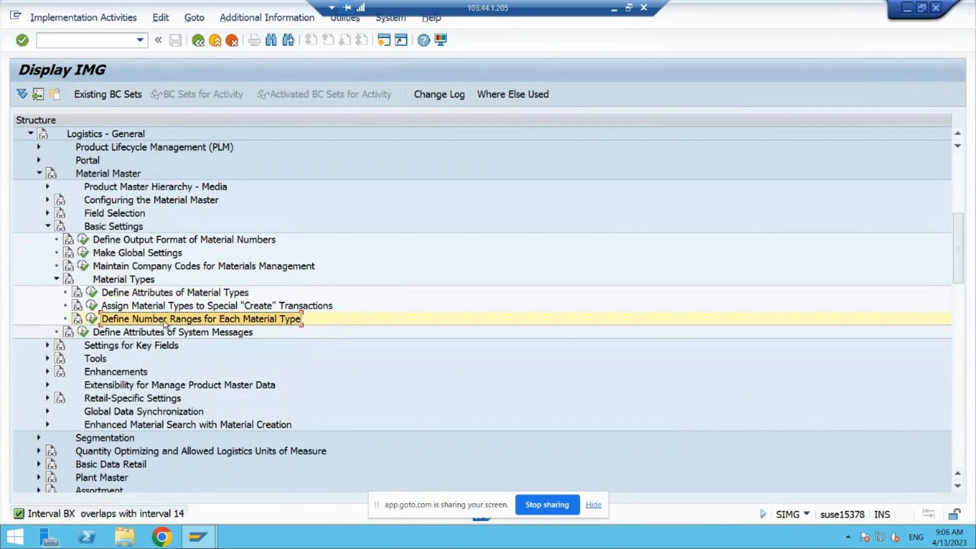
click(146, 333)
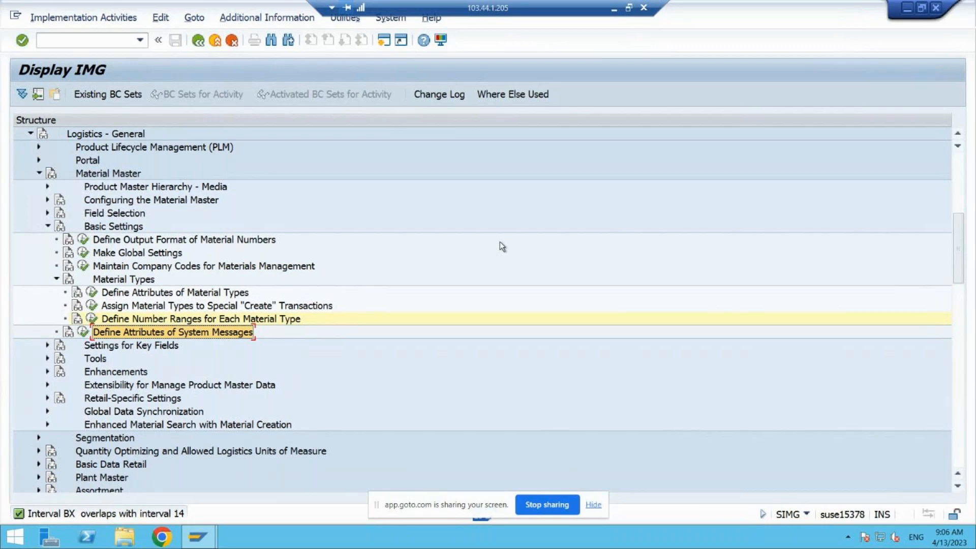
Minimize the remote SAP session, switch to the GoTo meeting window and bring up the choice to leave or end the session
click(615, 10)
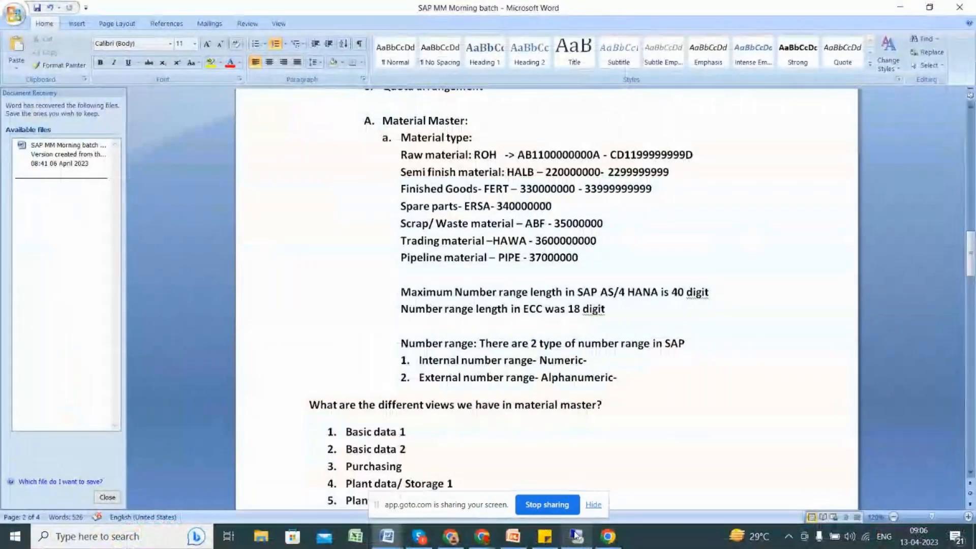
mouse_move(491, 538)
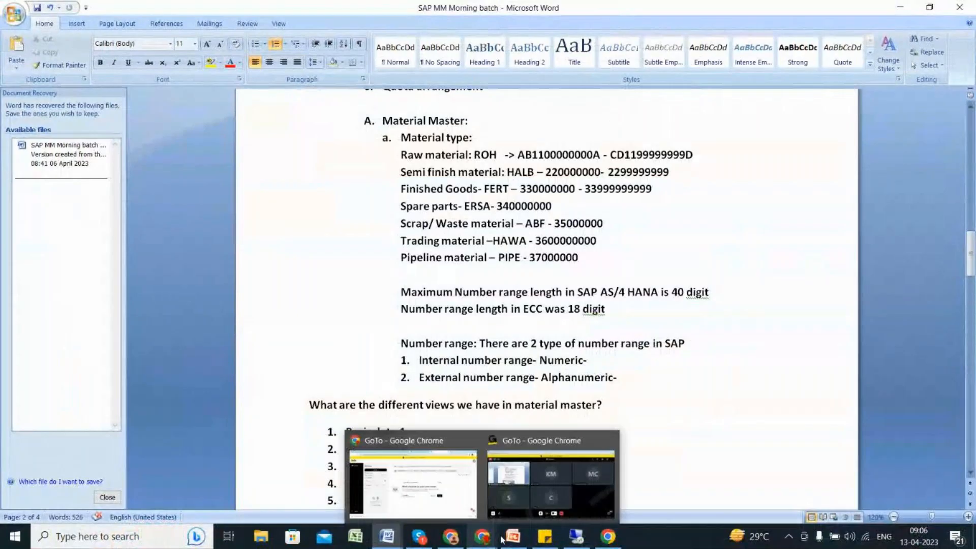
click(559, 493)
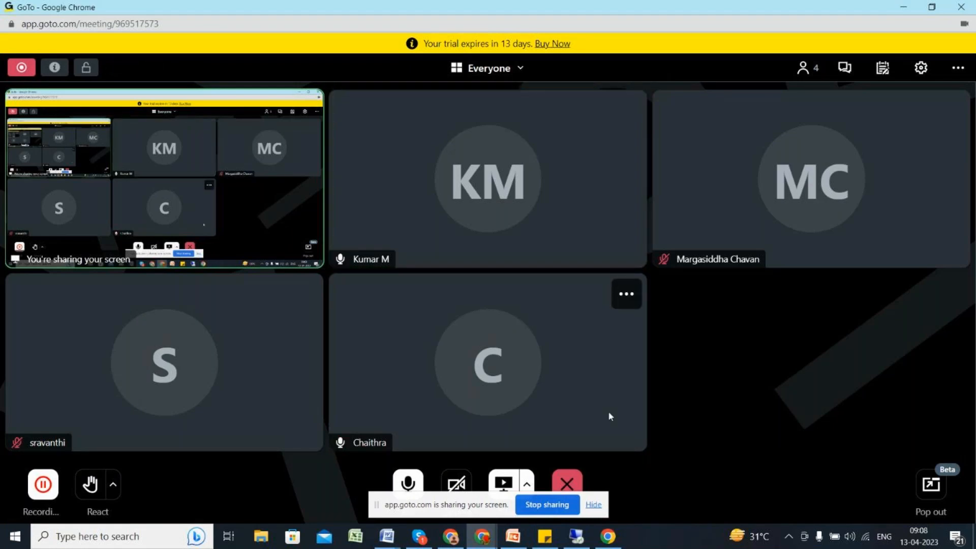
click(566, 486)
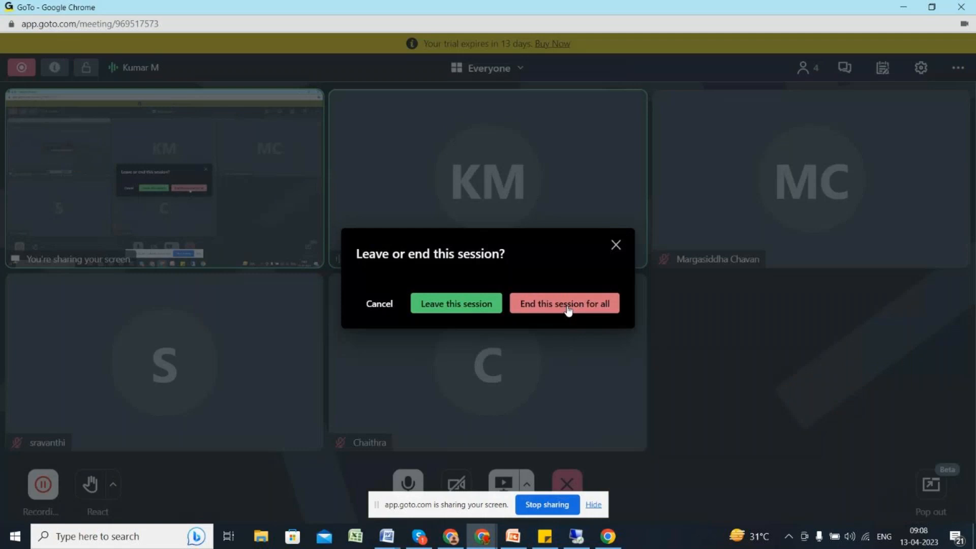